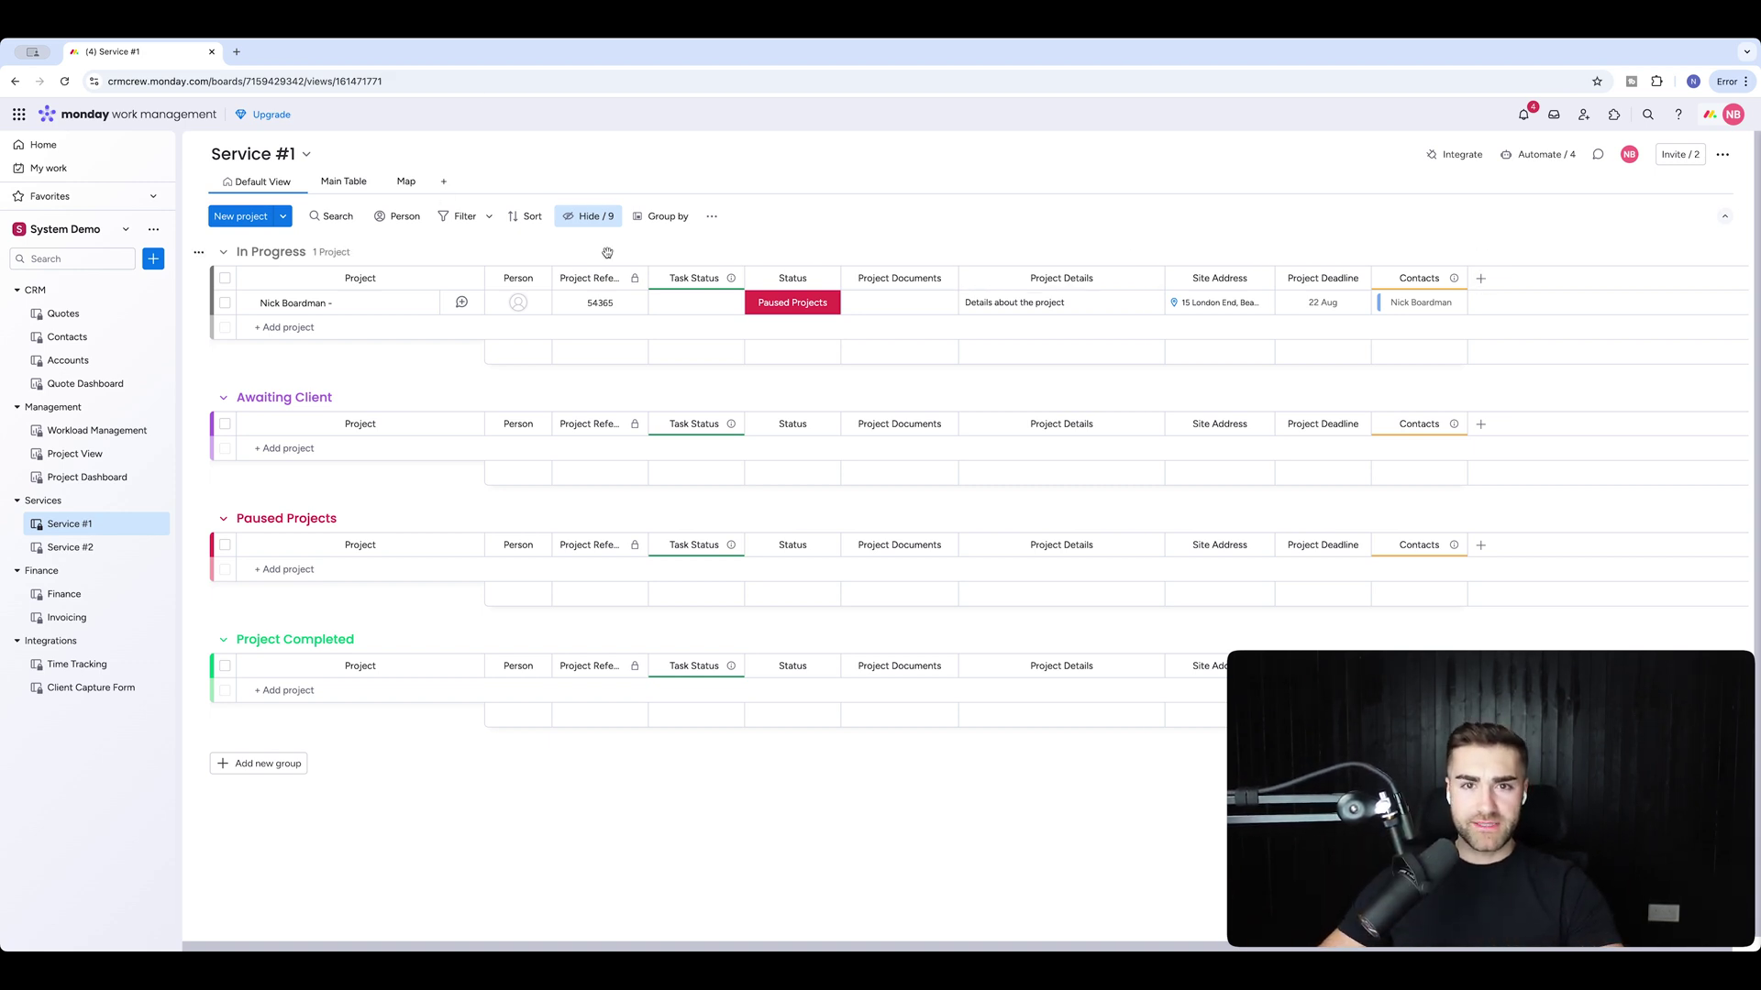
Expand the project in the In Progress group to reveal its subitem AA
{"action": "left_click", "coordinate": [245, 302]}
Add subitem AA under the project, leaving its owner and status unchanged
{"action": "key", "text": "Return"}
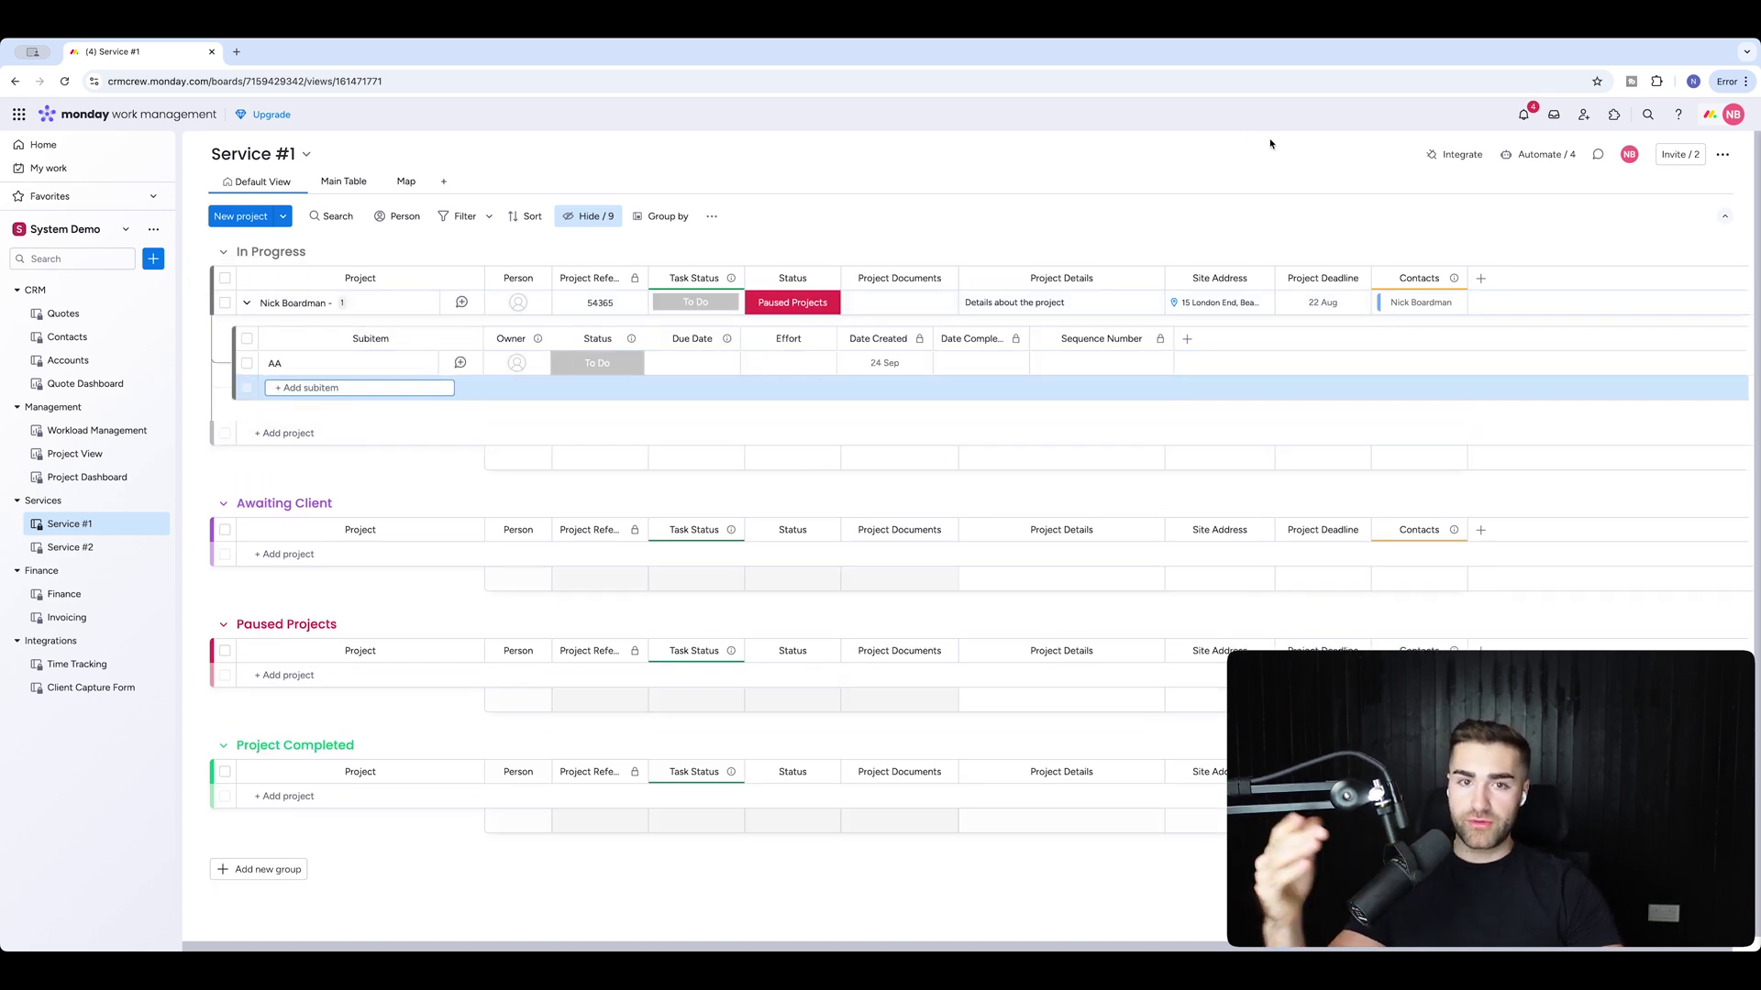
{"action": "left_click", "coordinate": [452, 487]}
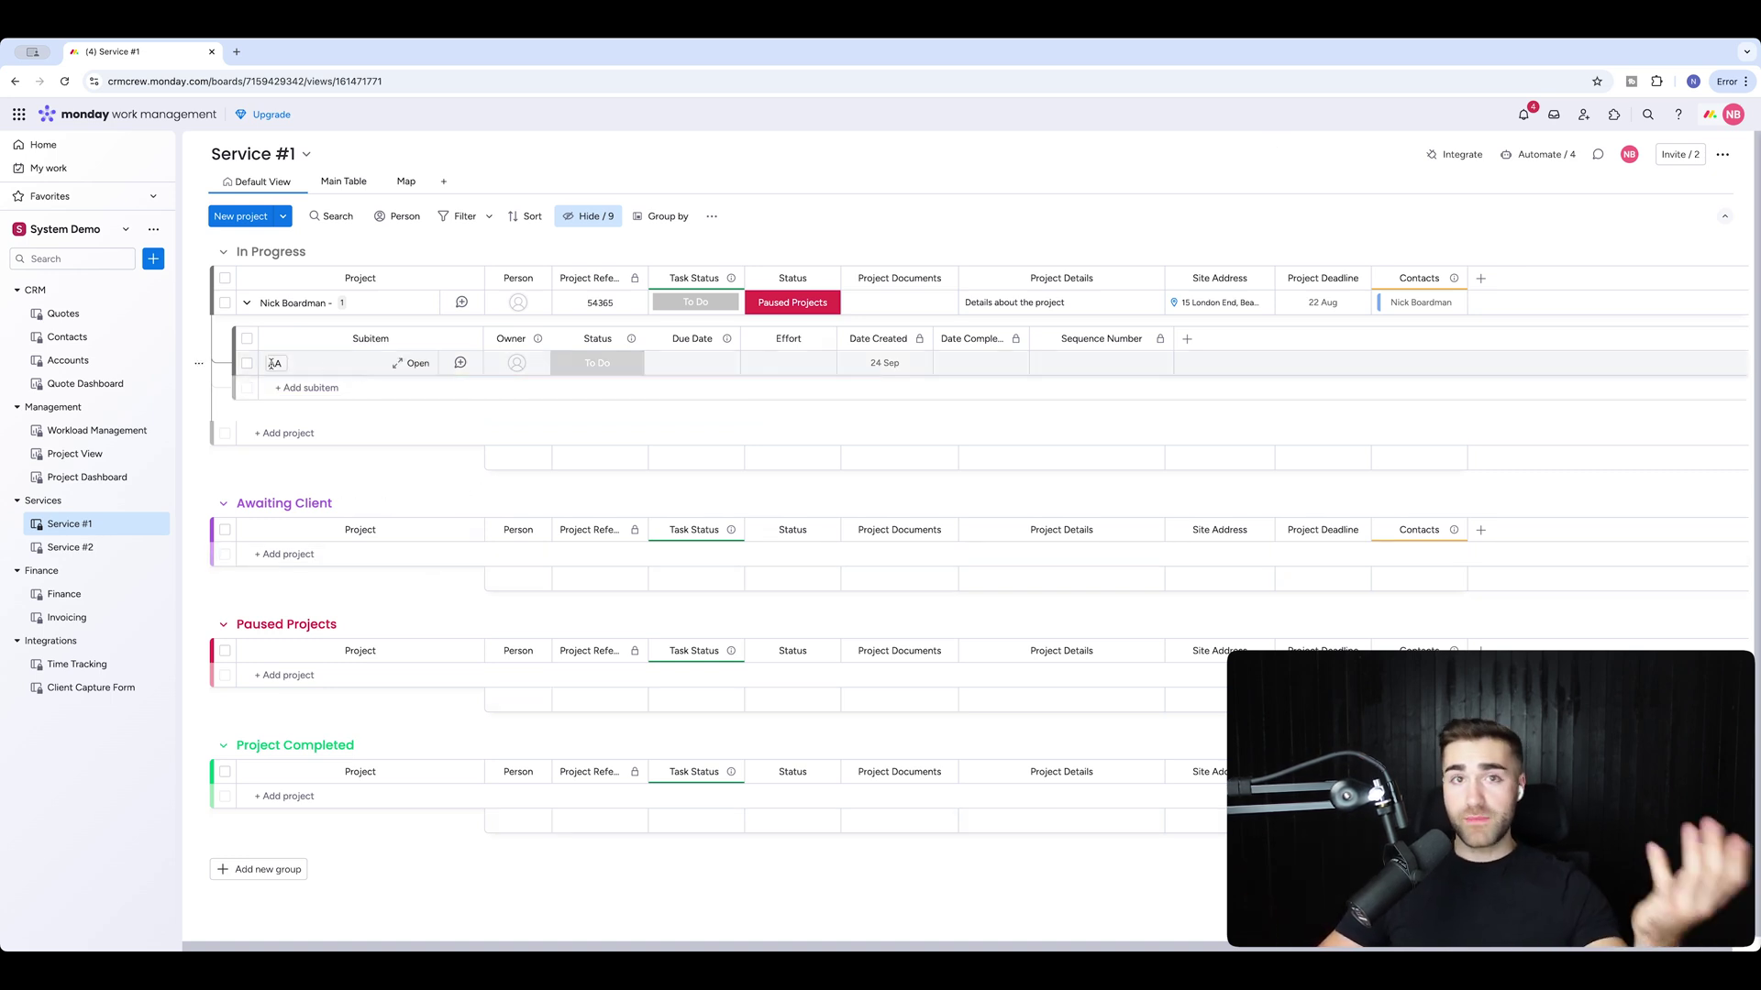
{"action": "left_click", "coordinate": [515, 366]}
{"action": "left_click", "coordinate": [550, 366]}
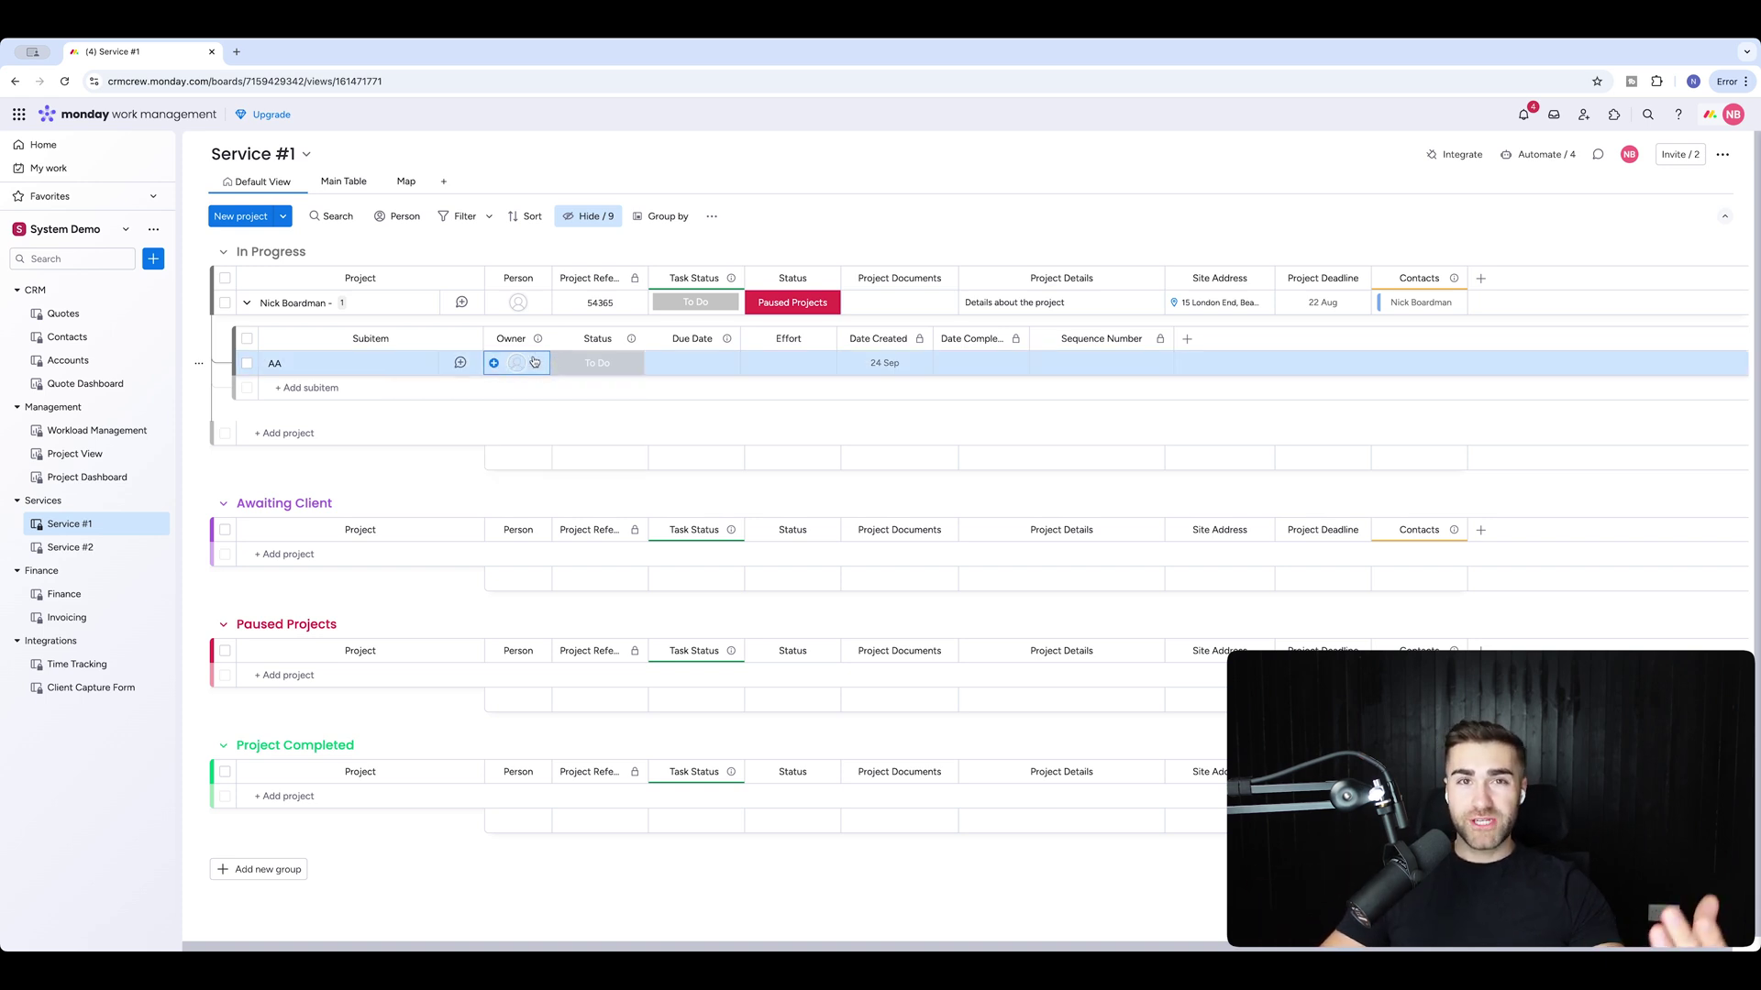
{"action": "left_click", "coordinate": [595, 363]}
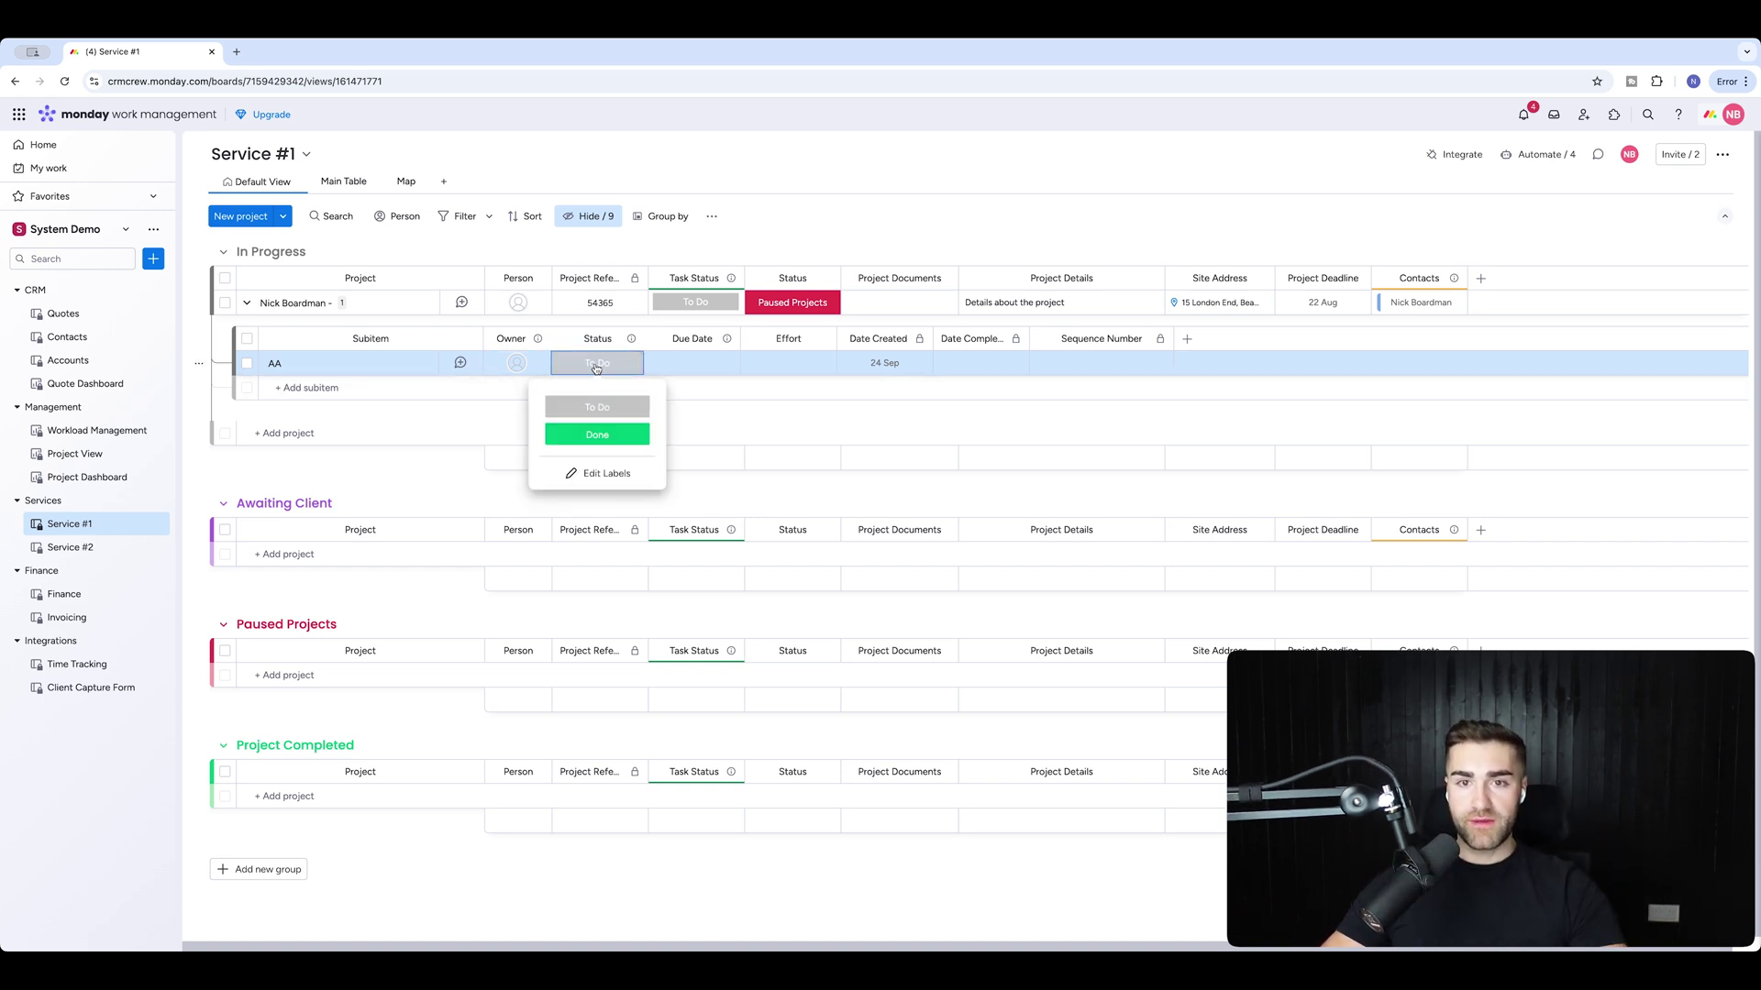
{"action": "left_click", "coordinate": [692, 363]}
Give AA a due date of 26 Sep and change the Due Date column's deadline mode setting
{"action": "left_click", "coordinate": [691, 363]}
{"action": "left_click", "coordinate": [690, 590]}
{"action": "left_click", "coordinate": [725, 340]}
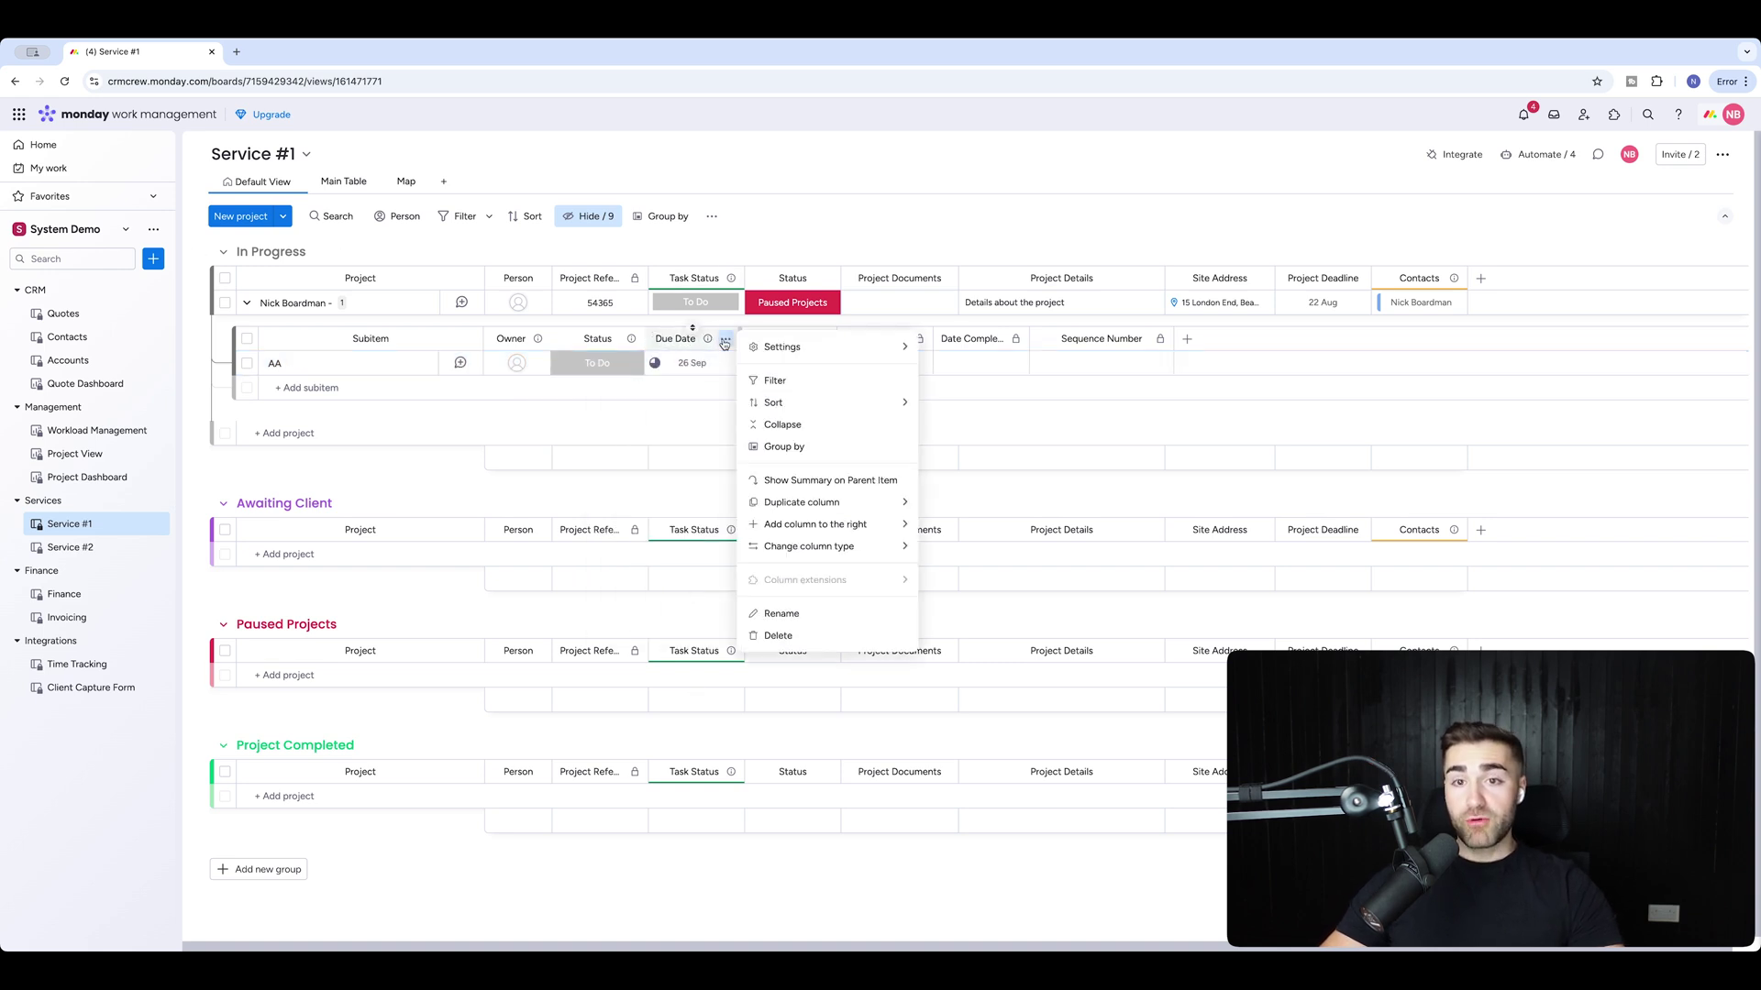
{"action": "mouse_move", "coordinate": [786, 346]}
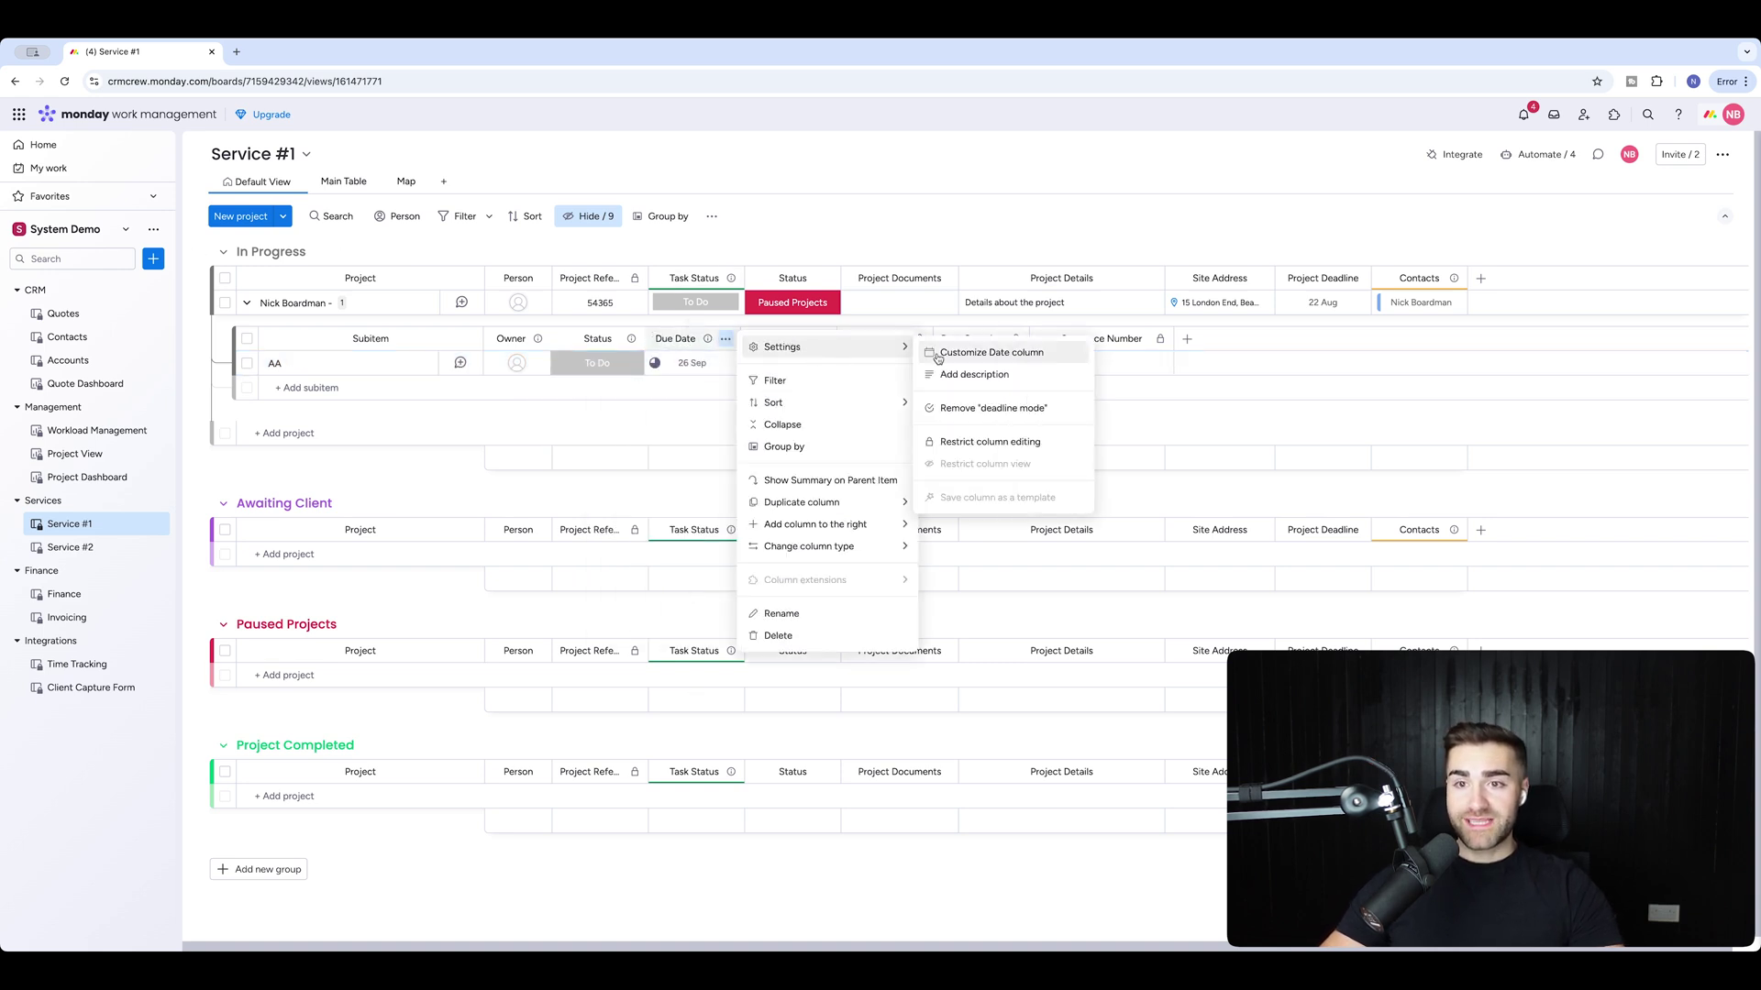
{"action": "left_click", "coordinate": [946, 409]}
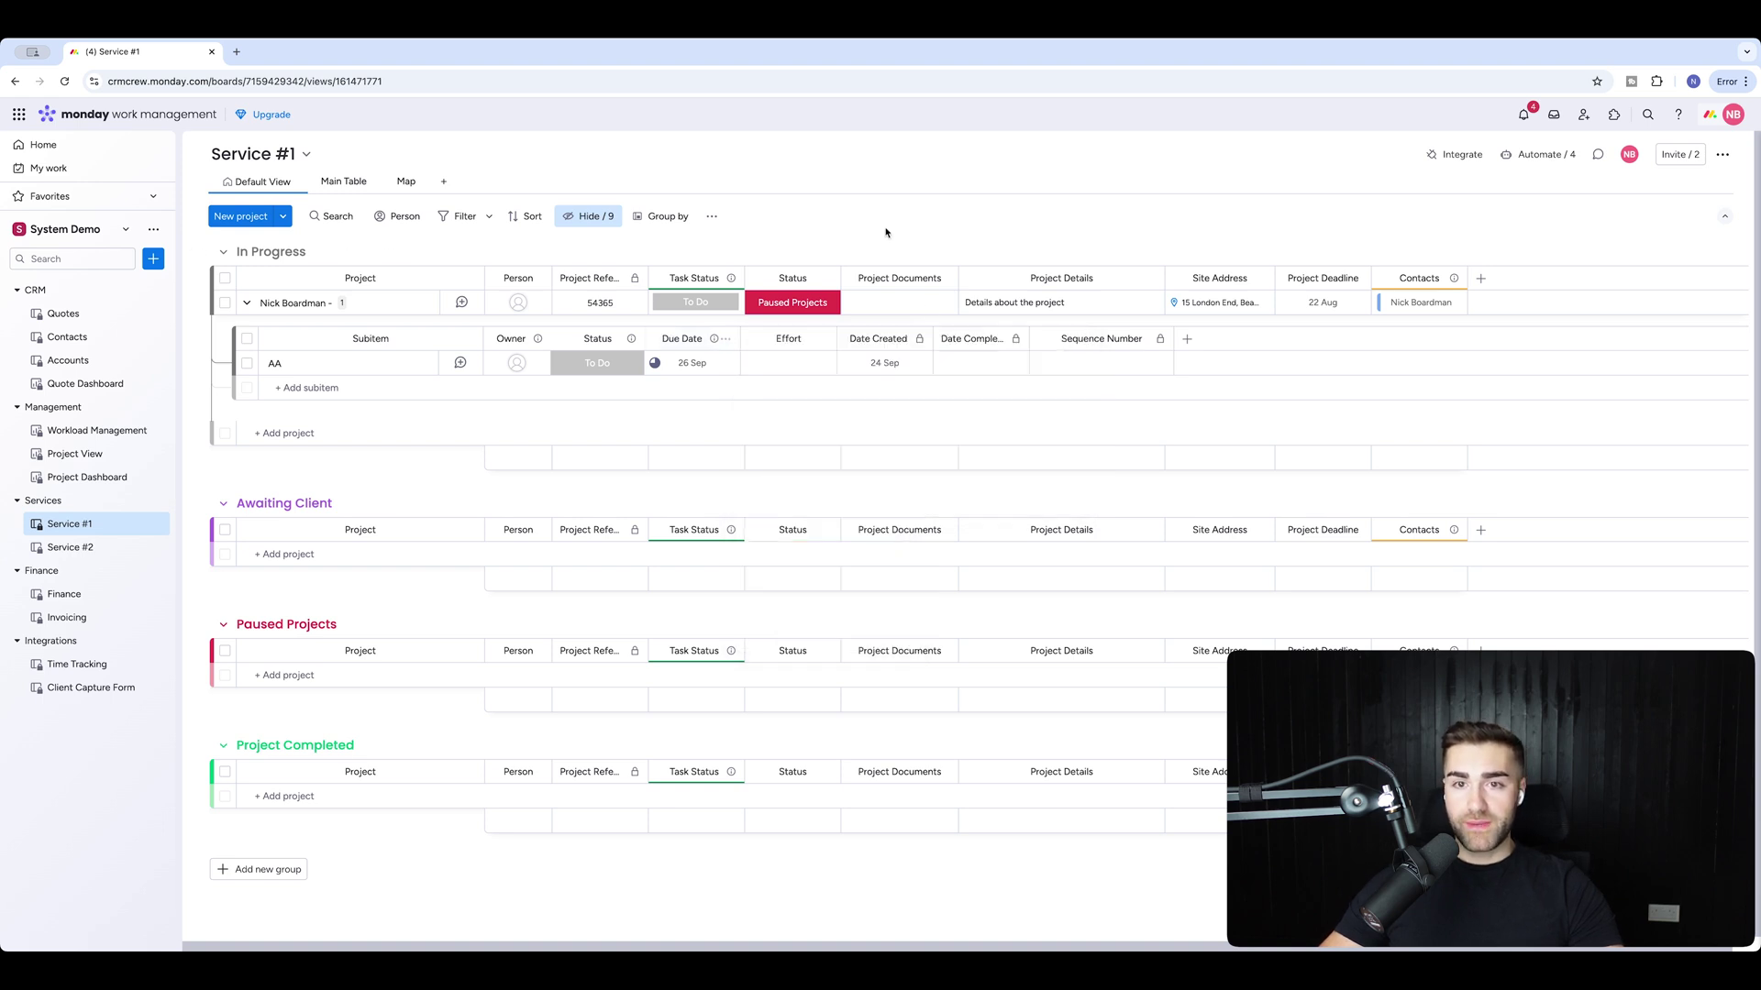
{"action": "left_click", "coordinate": [808, 360]}
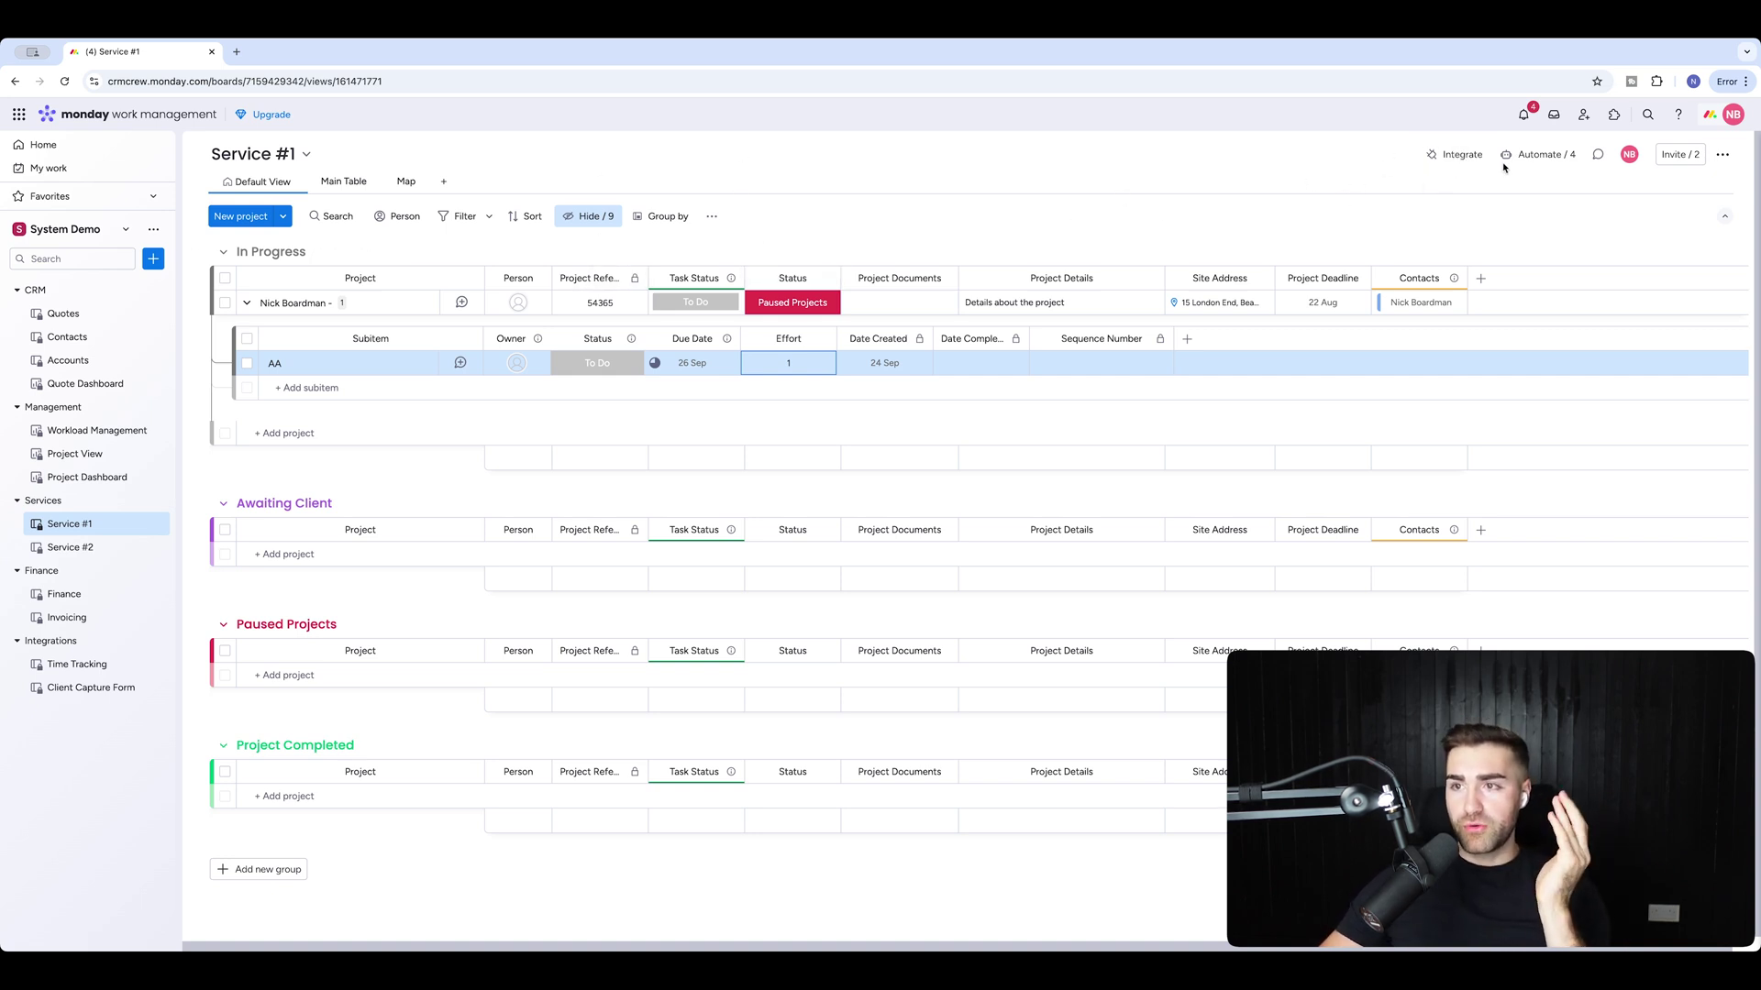
Show the board automations as a table, then try and delete a 'Status changes to Paused Projects' trigger
{"action": "left_click", "coordinate": [1540, 154]}
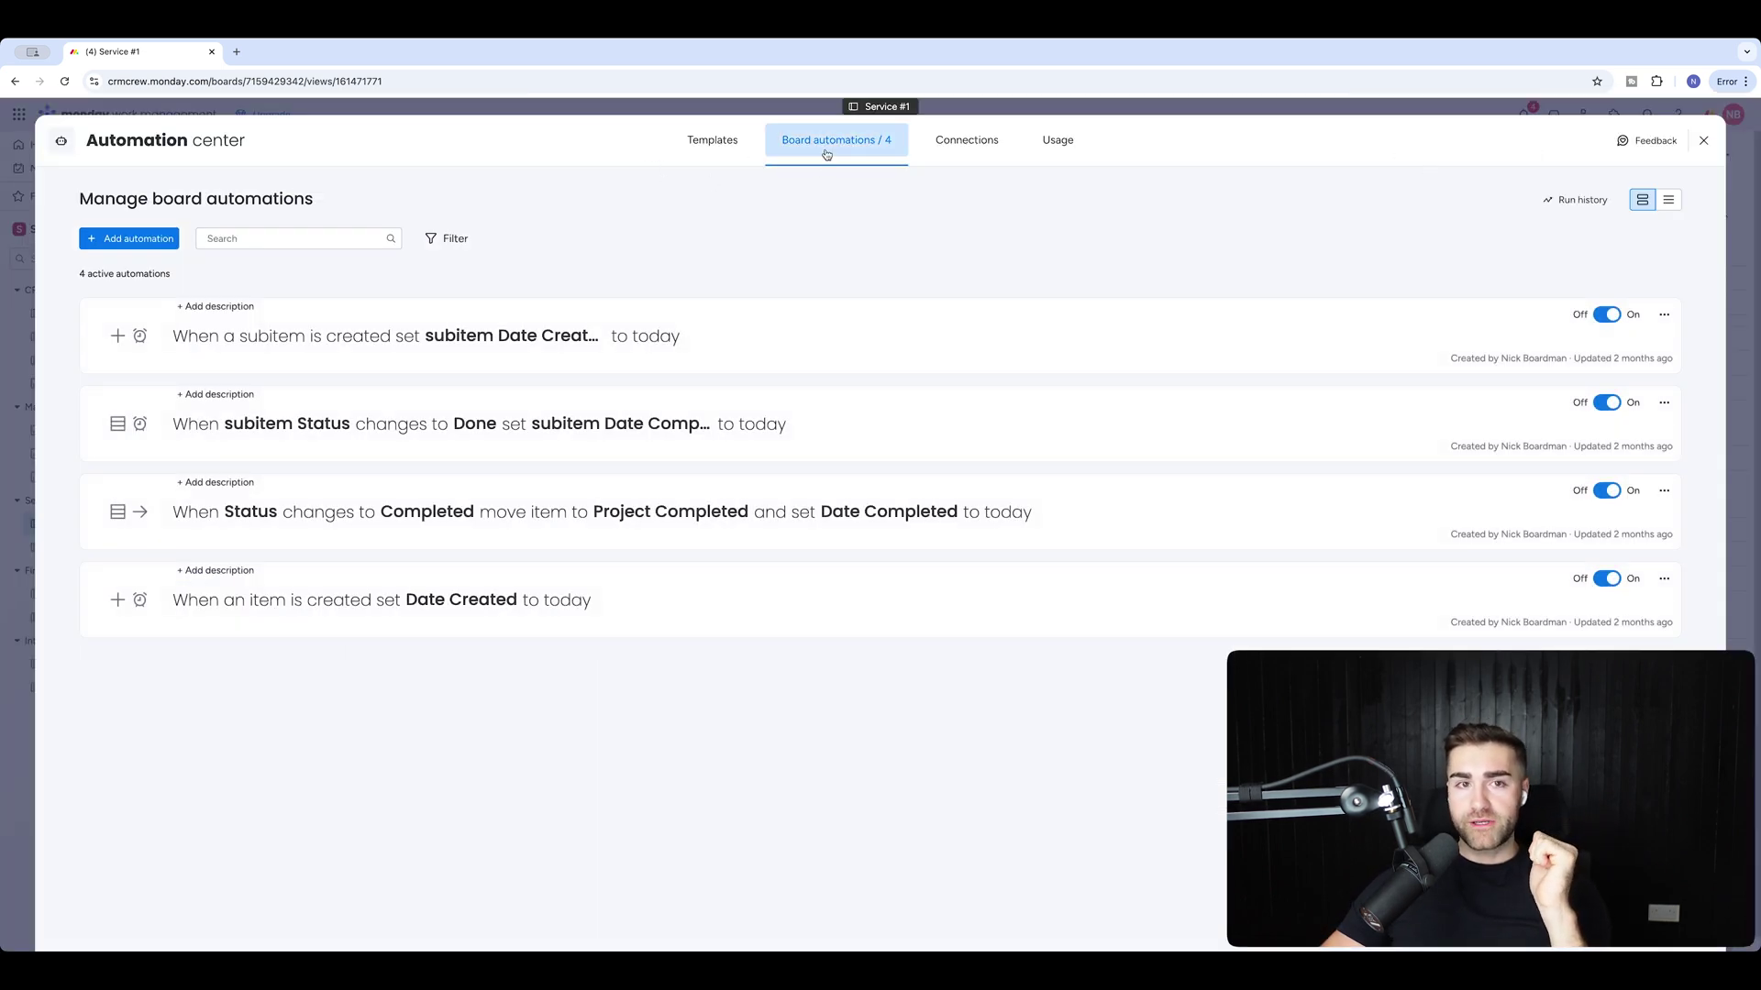
{"action": "left_click", "coordinate": [1669, 200]}
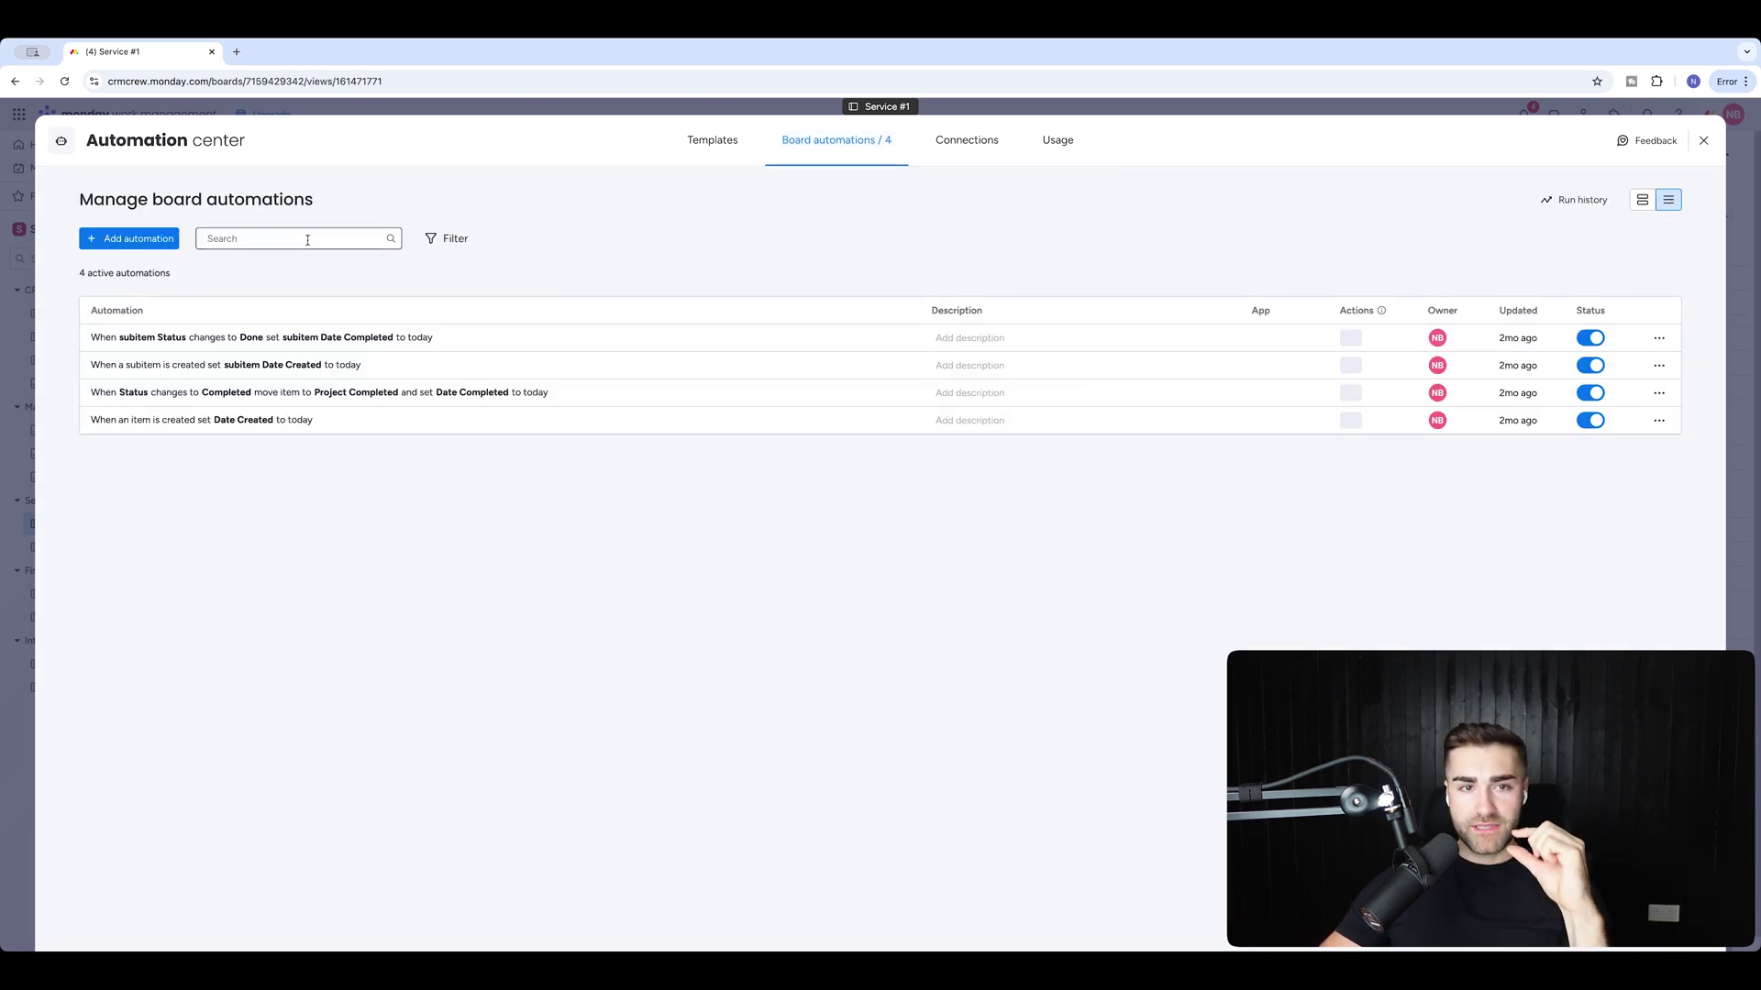
{"action": "left_click", "coordinate": [139, 238]}
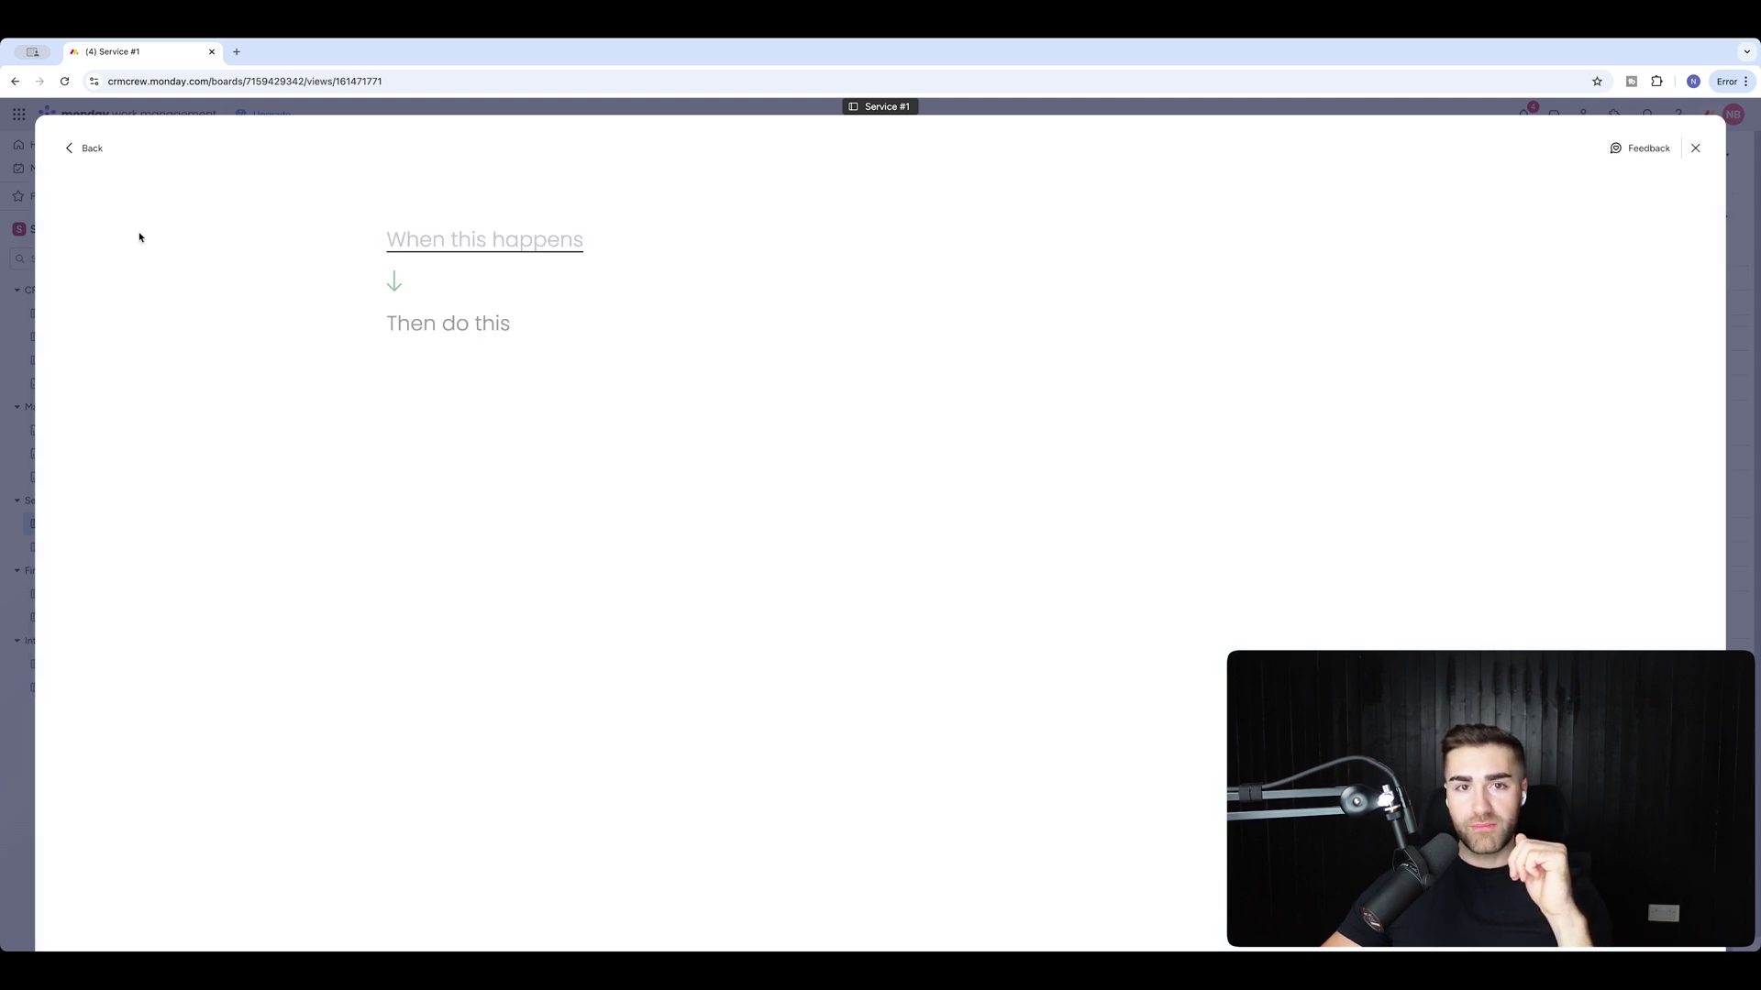
{"action": "left_click", "coordinate": [450, 245]}
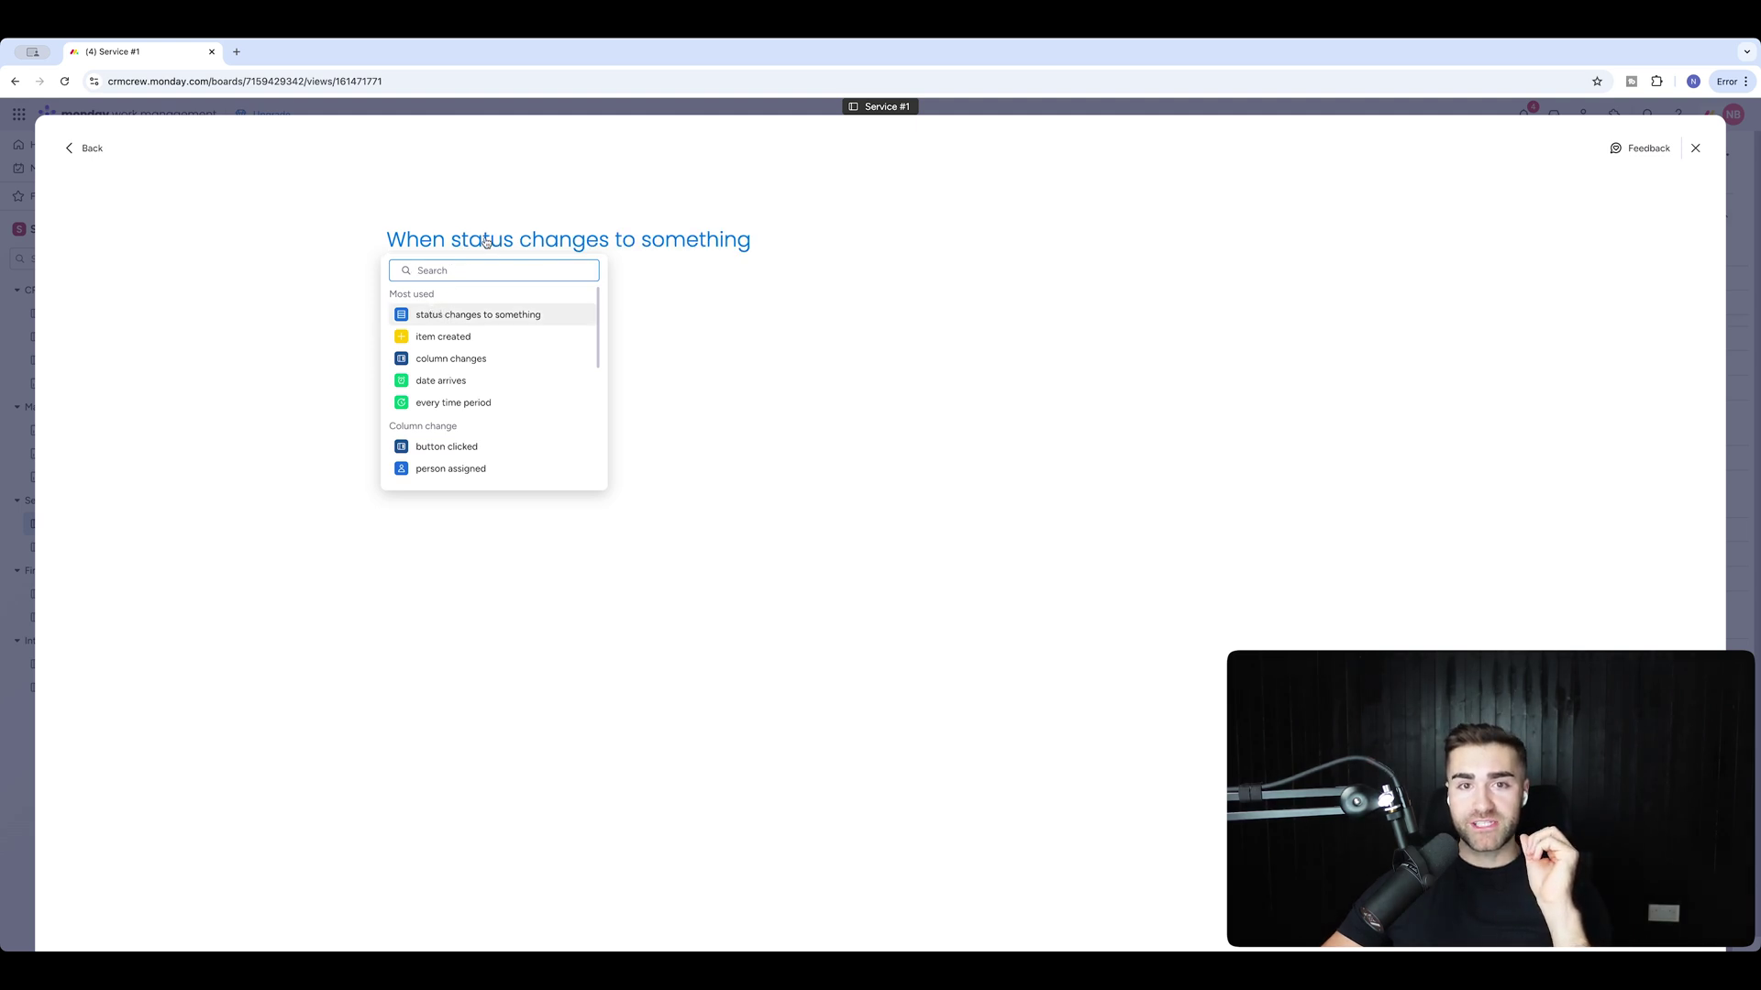
{"action": "left_click", "coordinate": [486, 242]}
{"action": "left_click", "coordinate": [484, 239]}
{"action": "left_click", "coordinate": [487, 294]}
{"action": "left_click", "coordinate": [668, 245]}
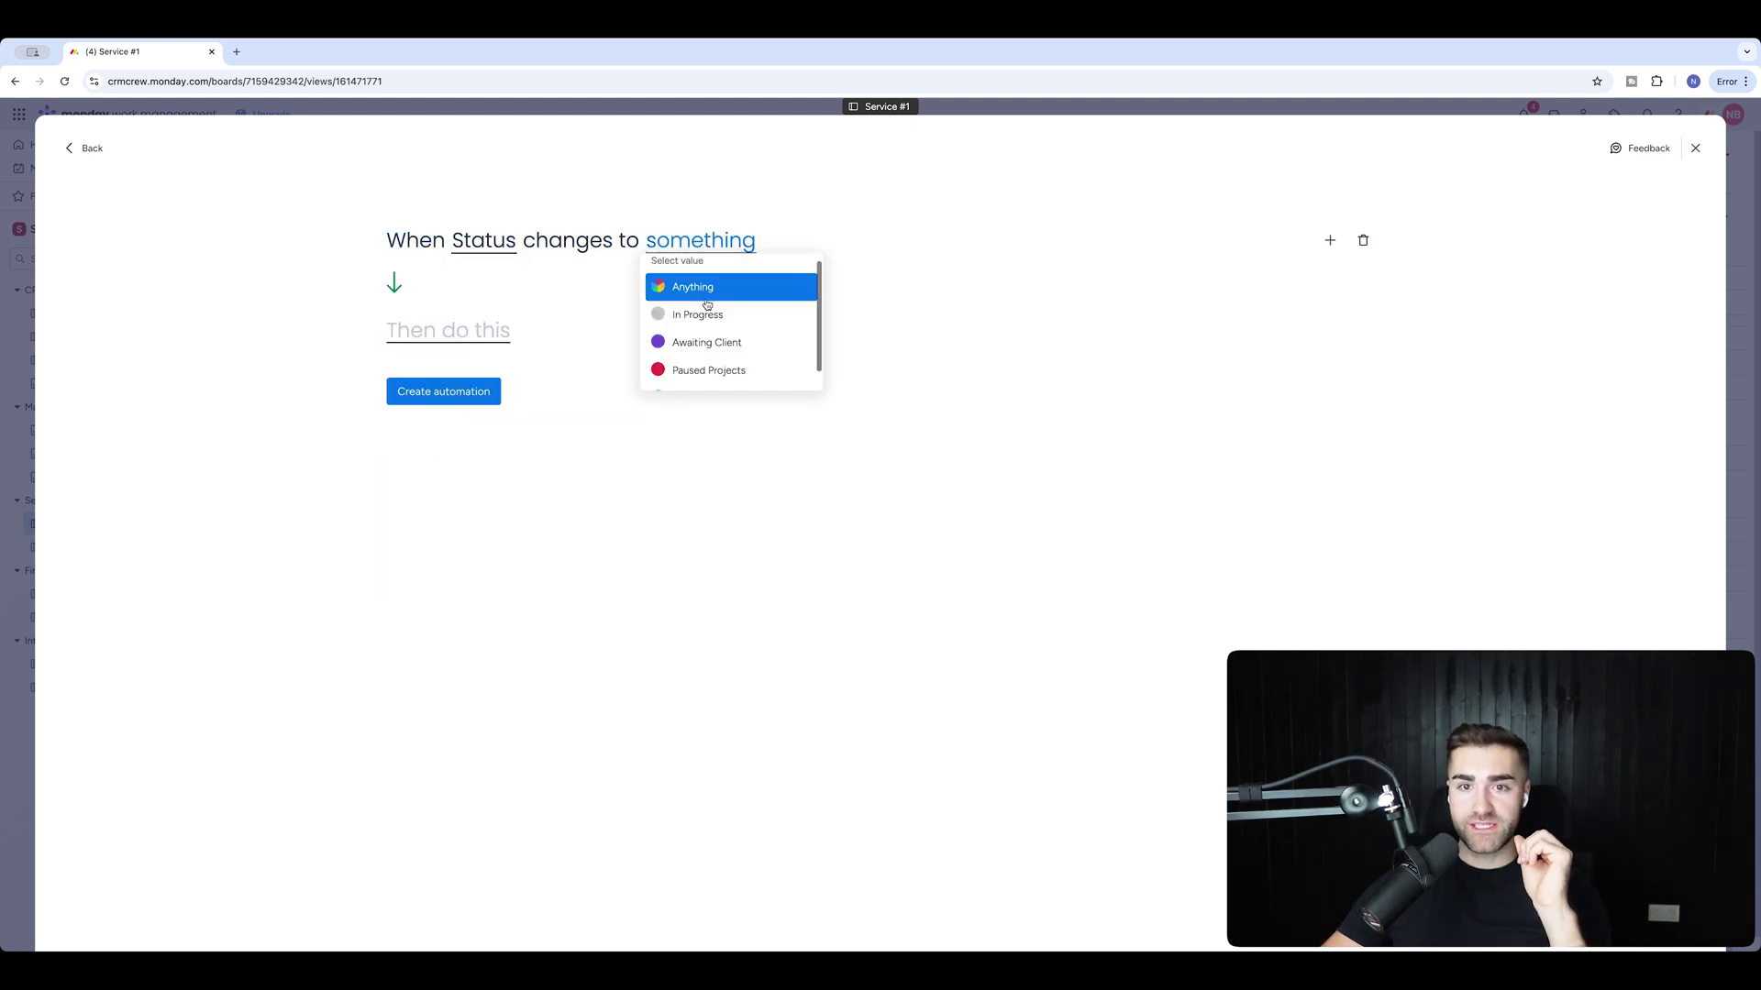
{"action": "left_click", "coordinate": [709, 370]}
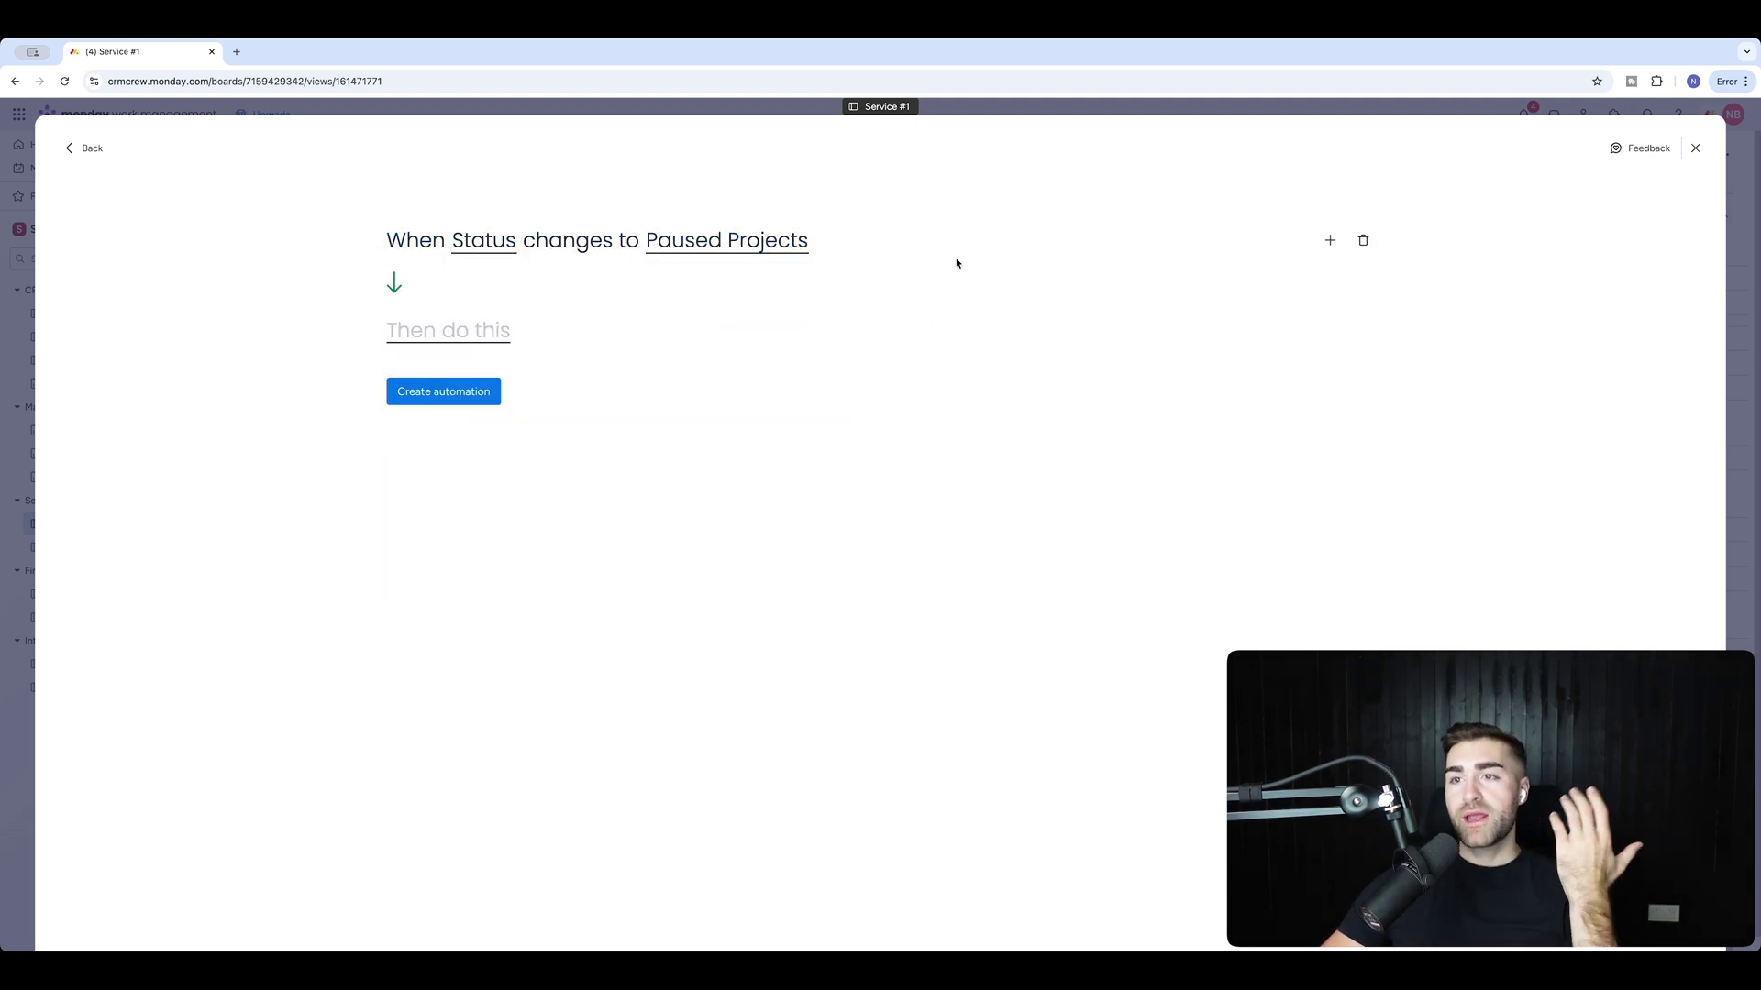
{"action": "left_click", "coordinate": [1363, 240]}
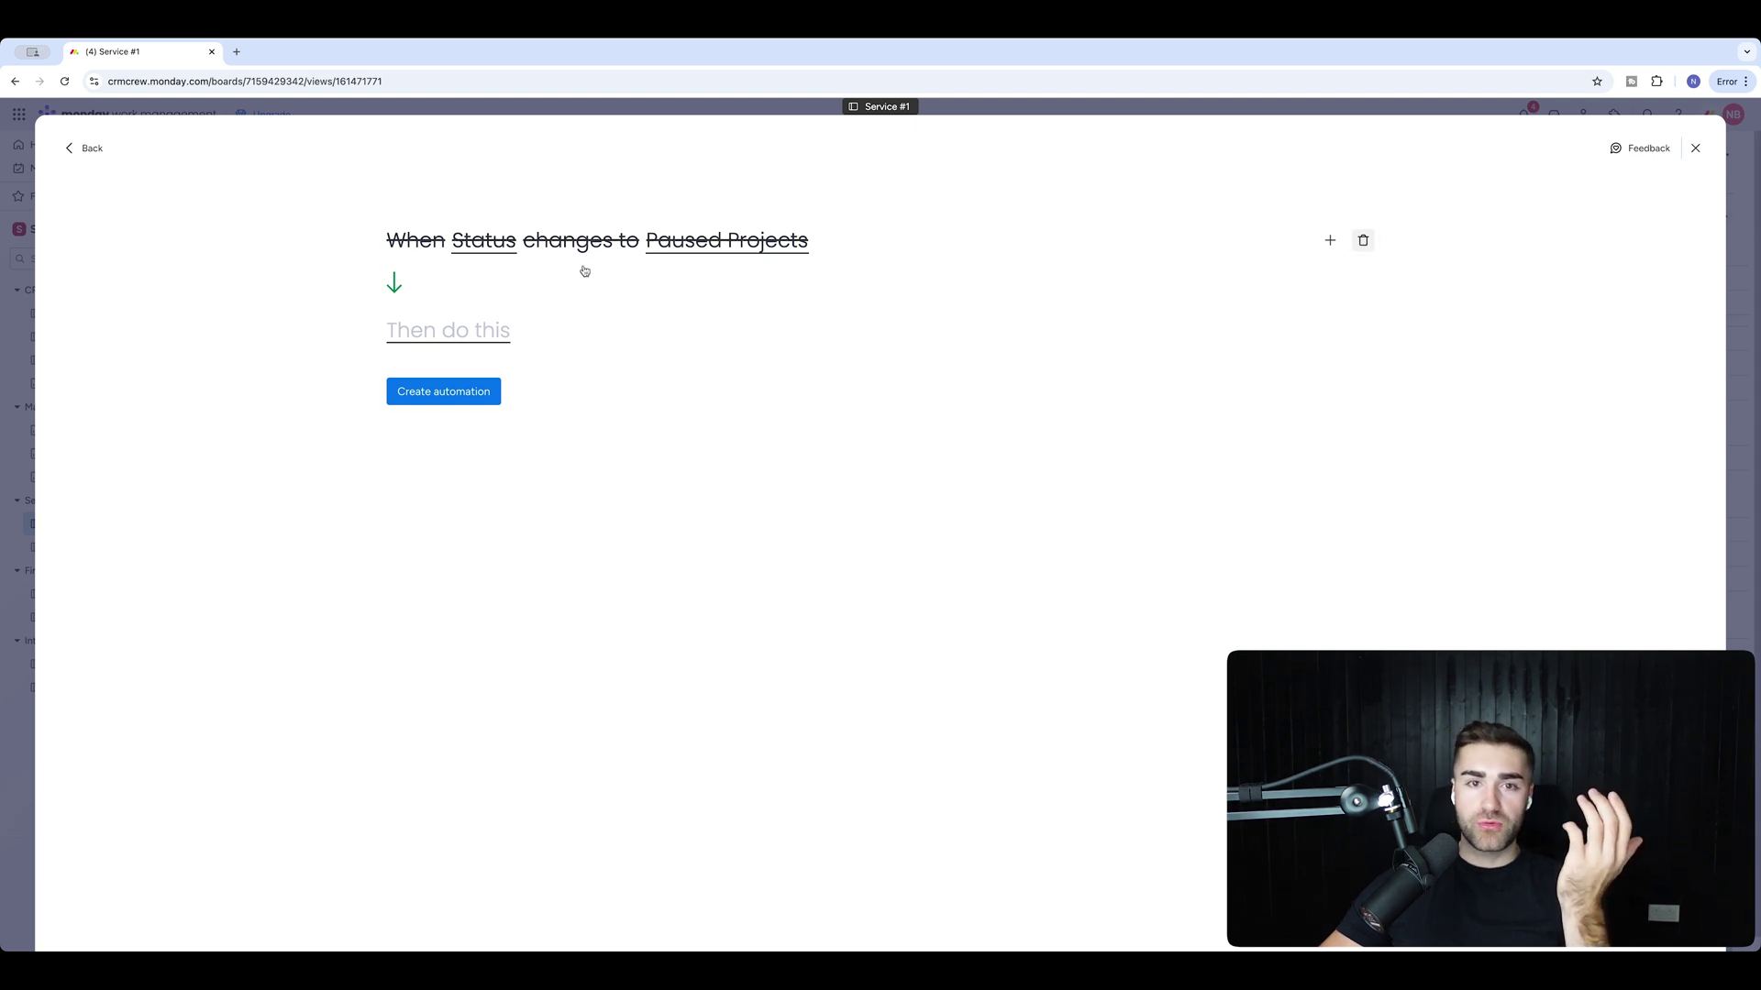
Try an item-created trigger with a status condition, then remove both
{"action": "left_click", "coordinate": [413, 239]}
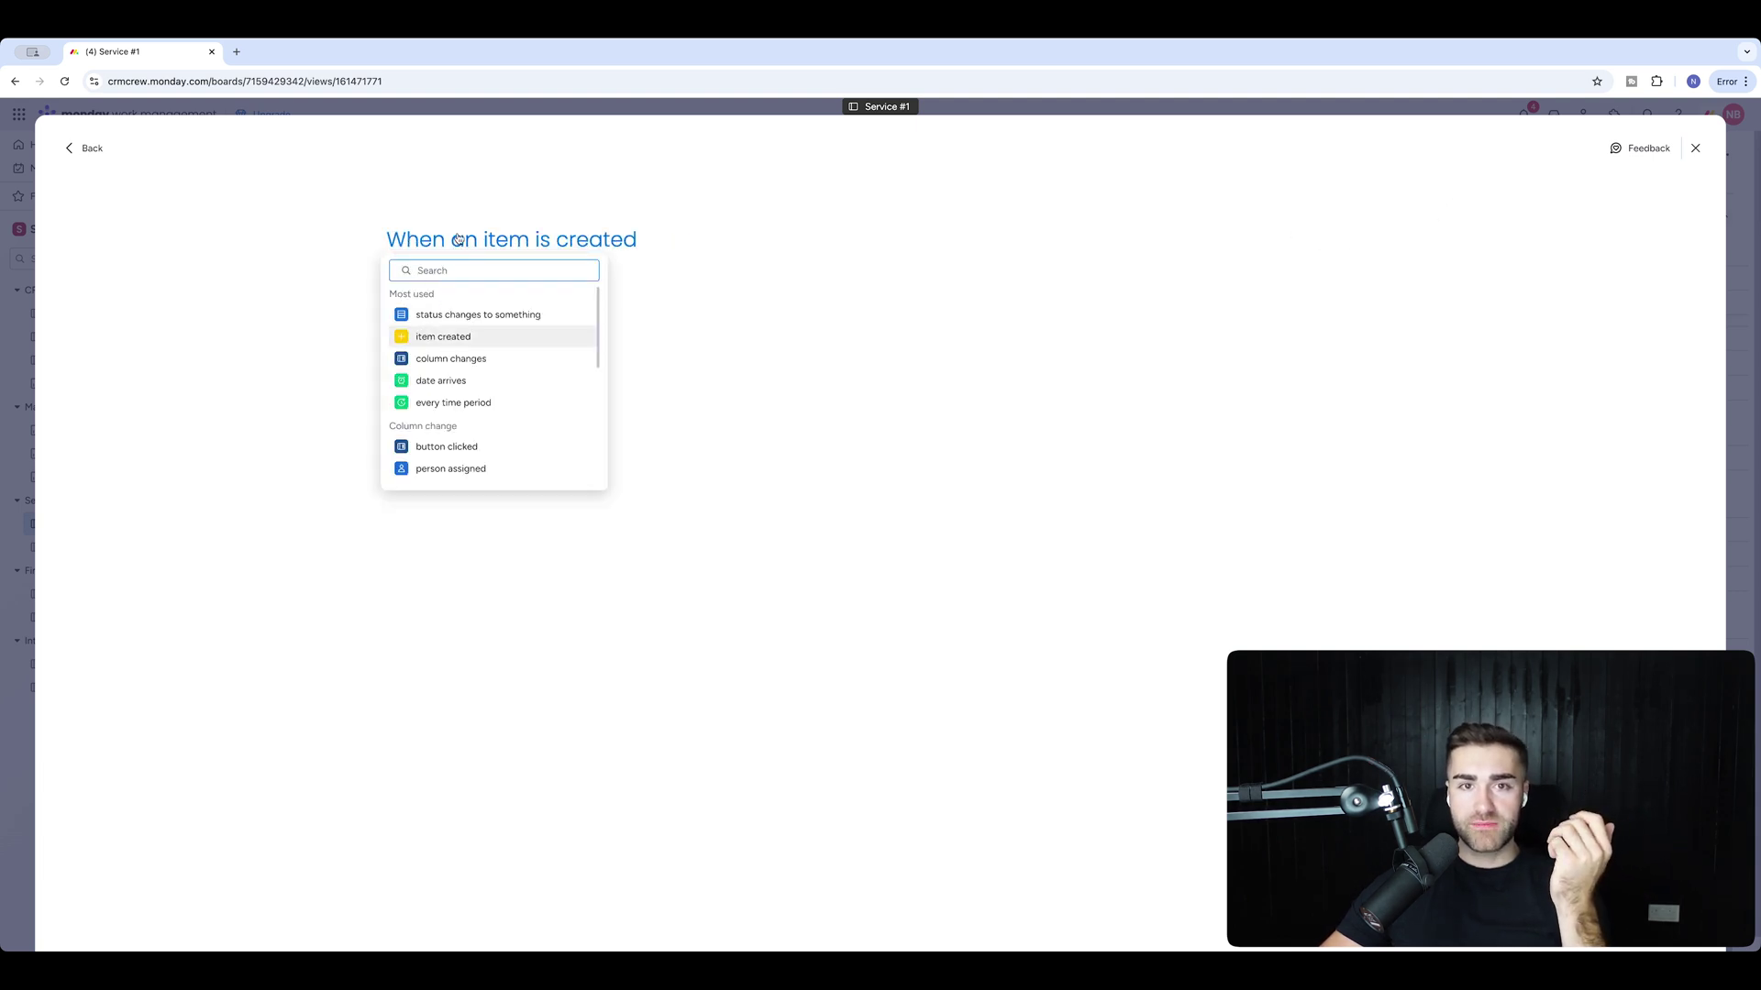
{"action": "key", "text": "Return"}
{"action": "left_click", "coordinate": [1326, 240]}
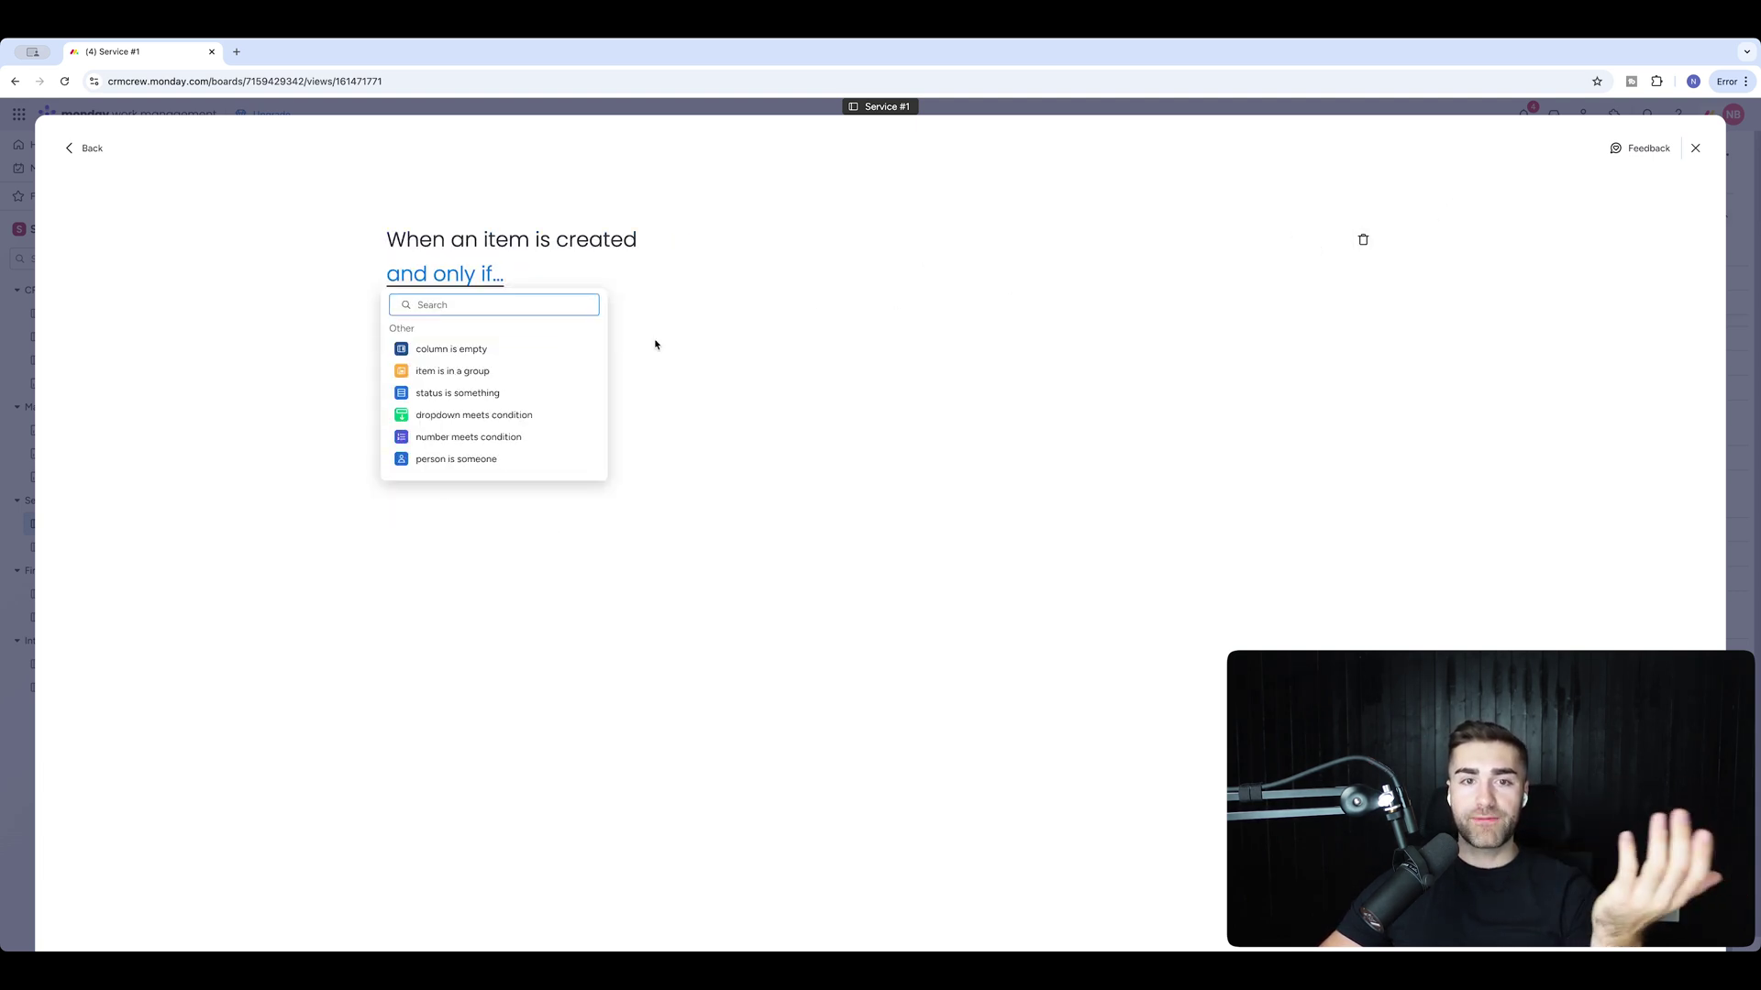
{"action": "key", "text": "Return"}
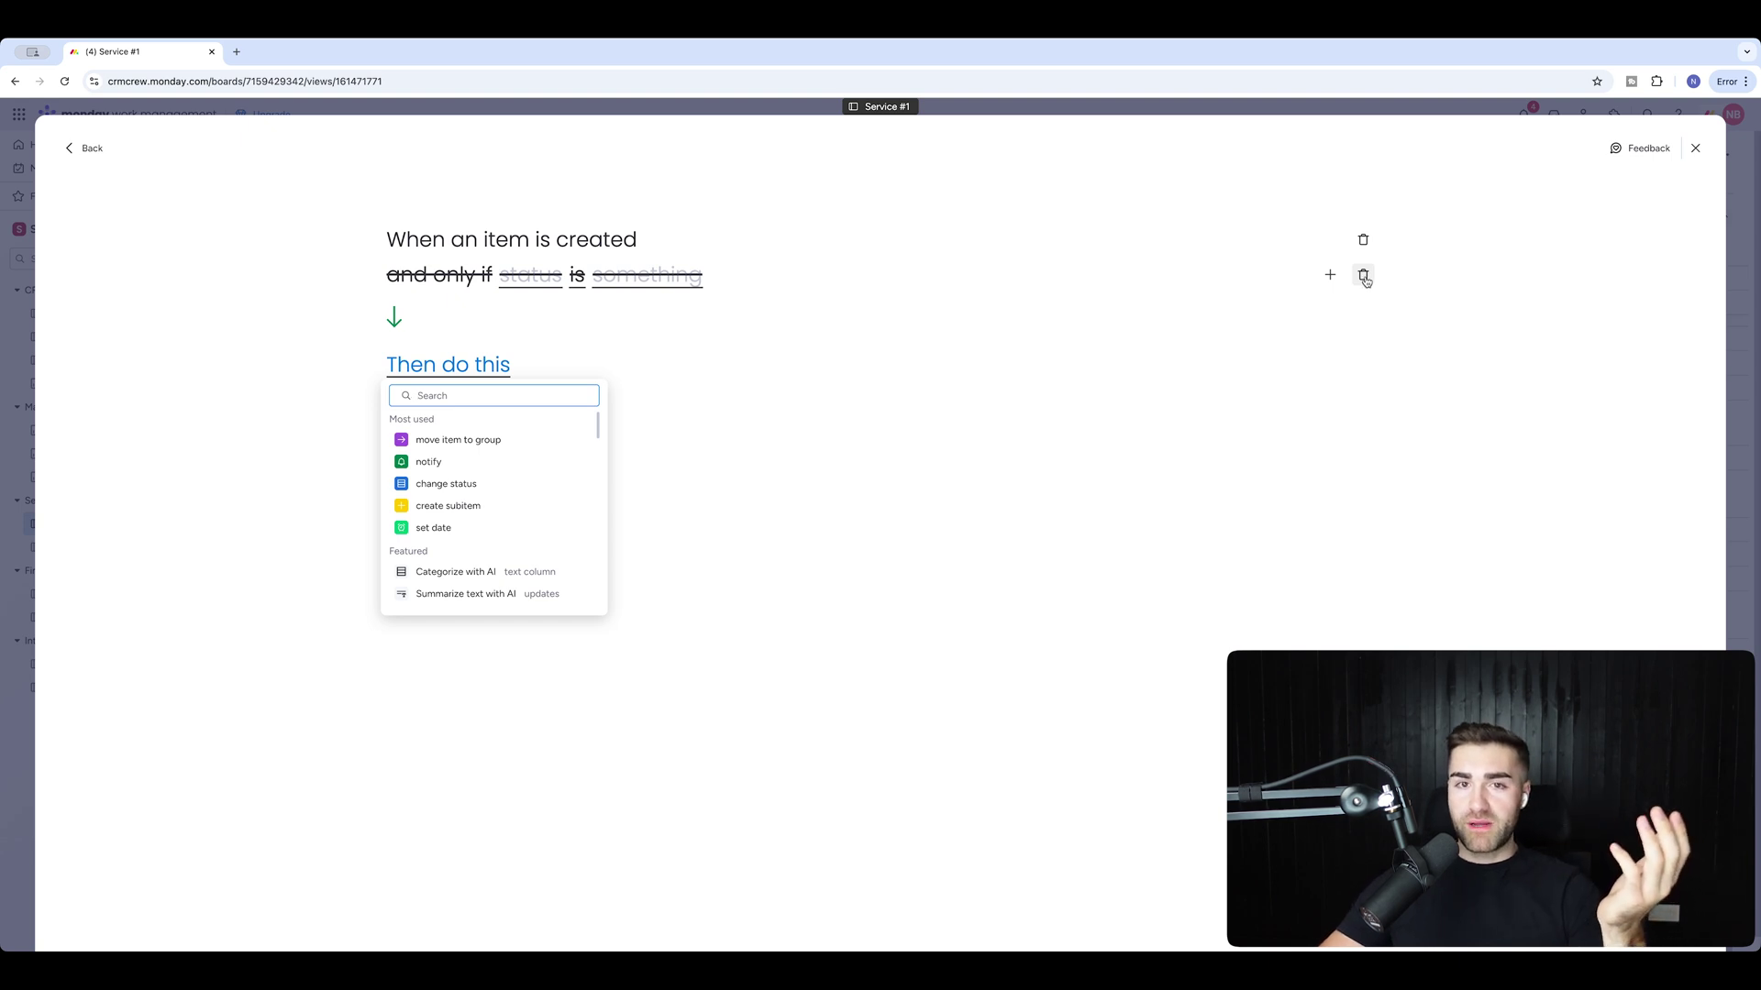
{"action": "left_click", "coordinate": [1363, 275]}
{"action": "left_click", "coordinate": [1363, 240]}
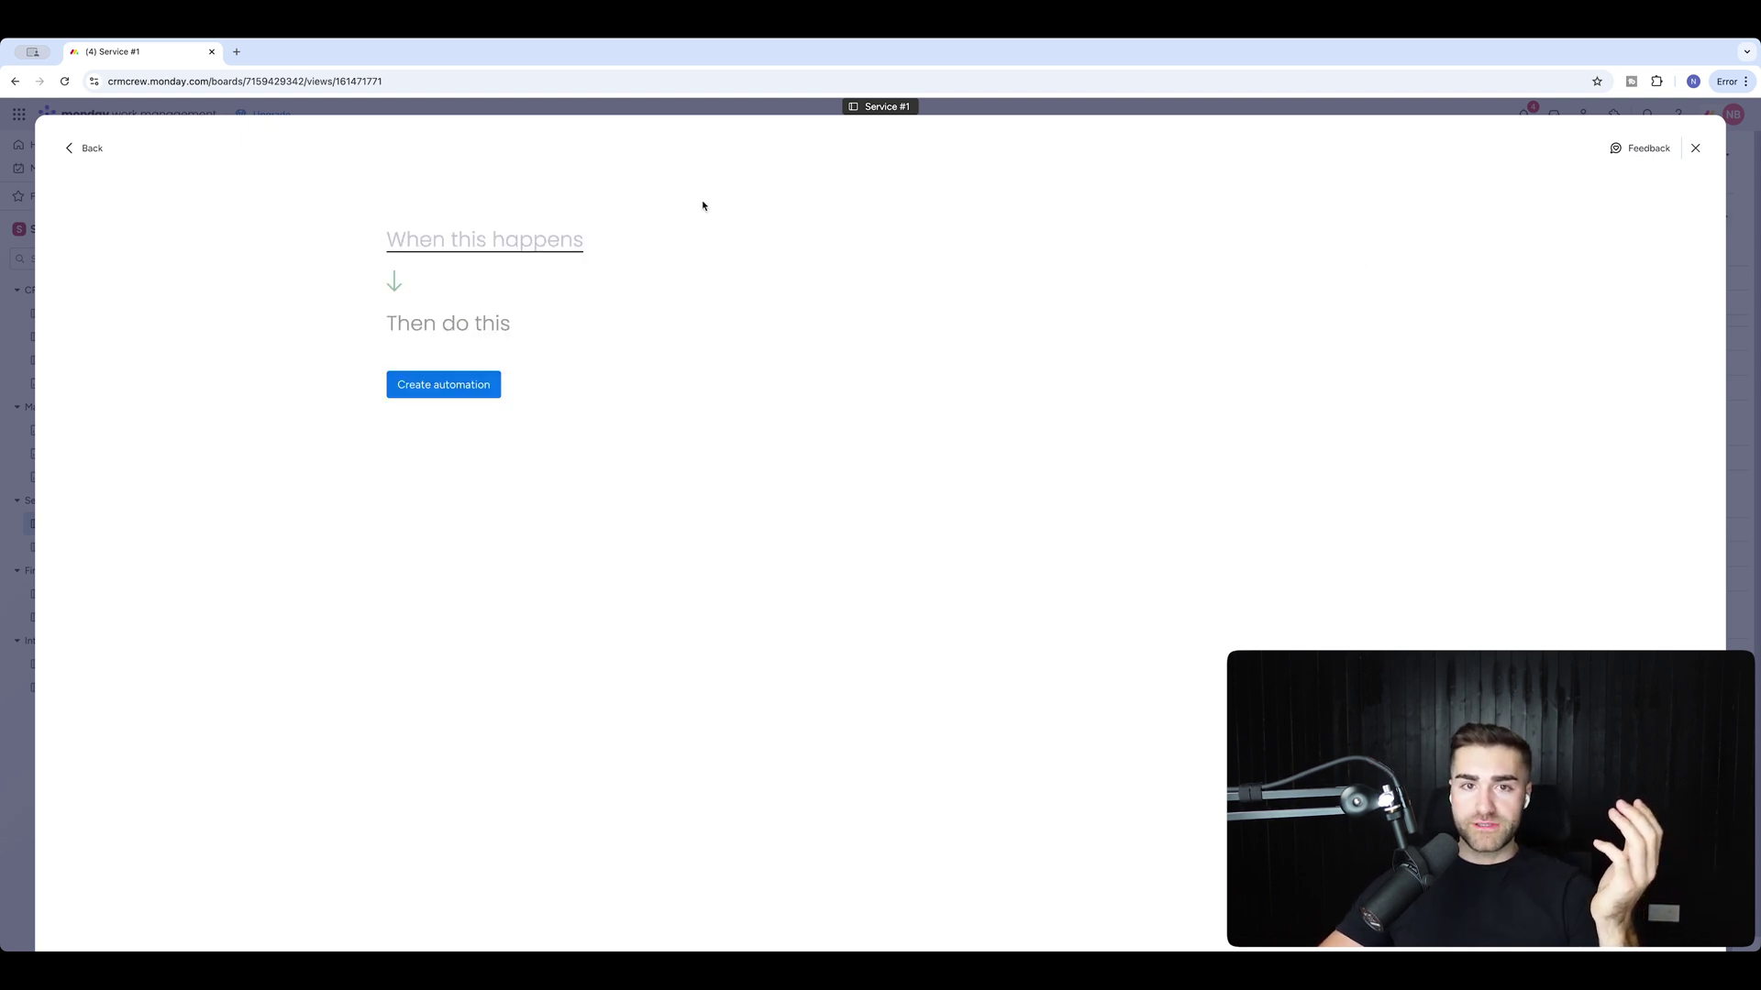
{"action": "left_click", "coordinate": [538, 246]}
Build 'when Status changes to Paused Projects, create a subitem'
{"action": "left_click", "coordinate": [495, 311]}
{"action": "left_click", "coordinate": [480, 291]}
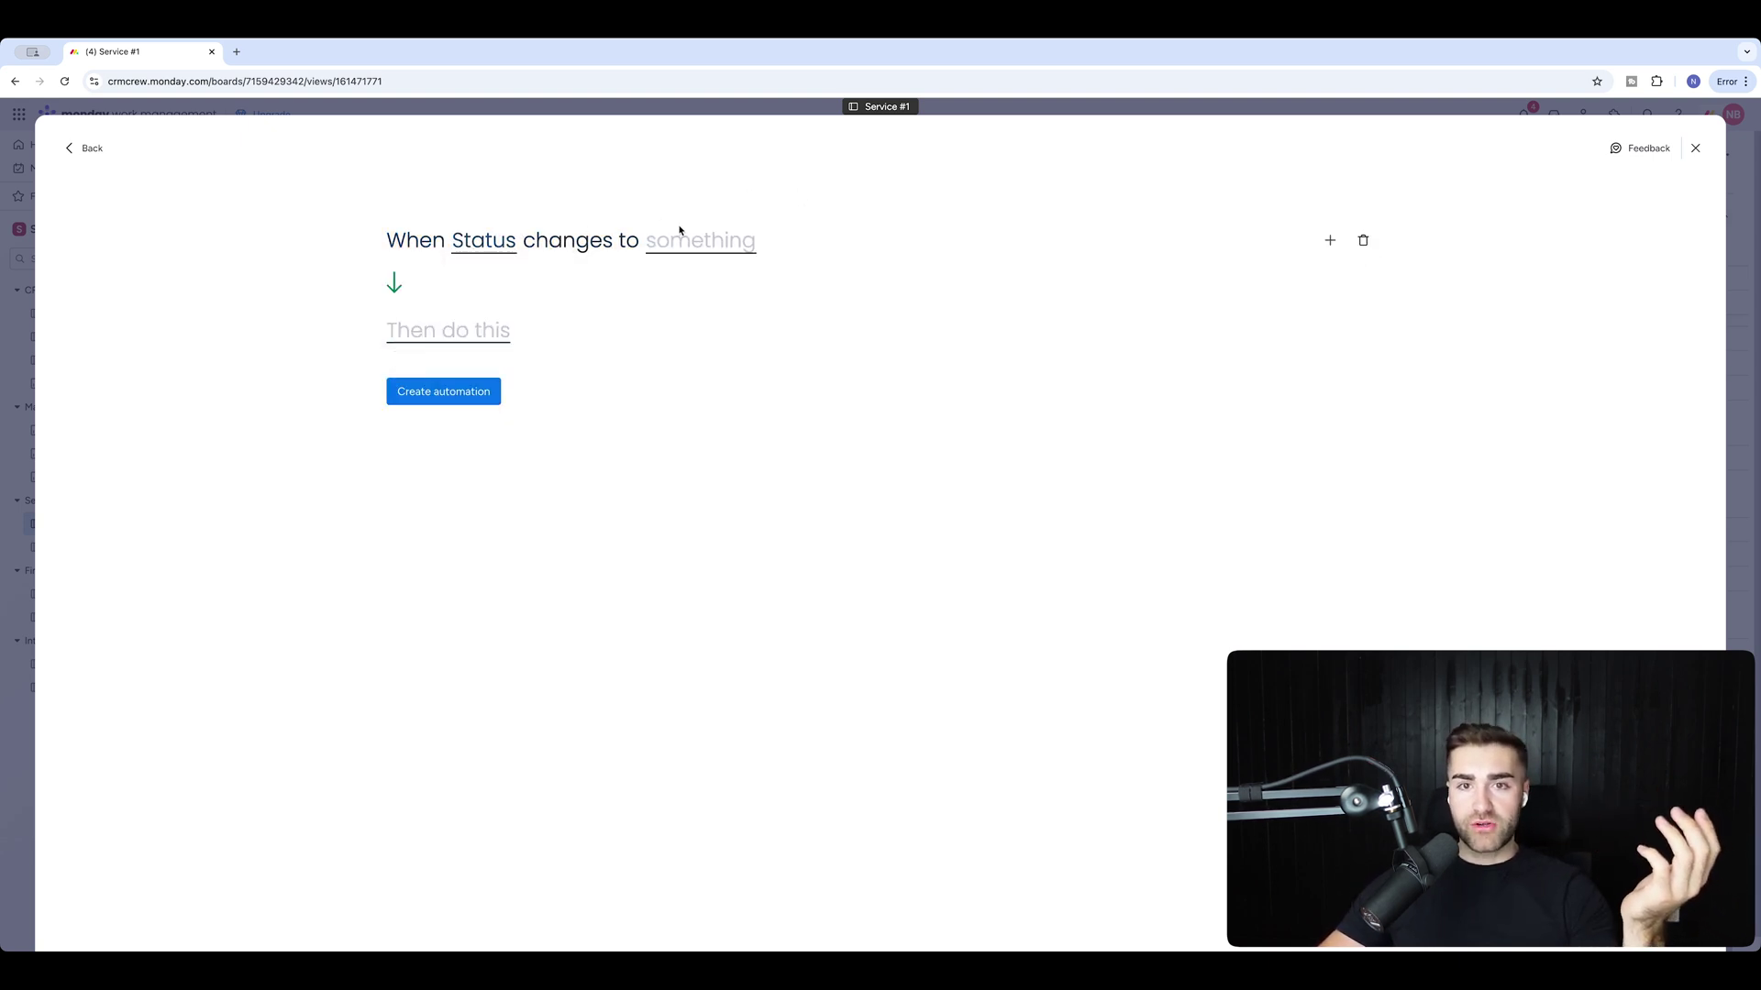
{"action": "left_click", "coordinate": [713, 240]}
{"action": "left_click", "coordinate": [702, 369]}
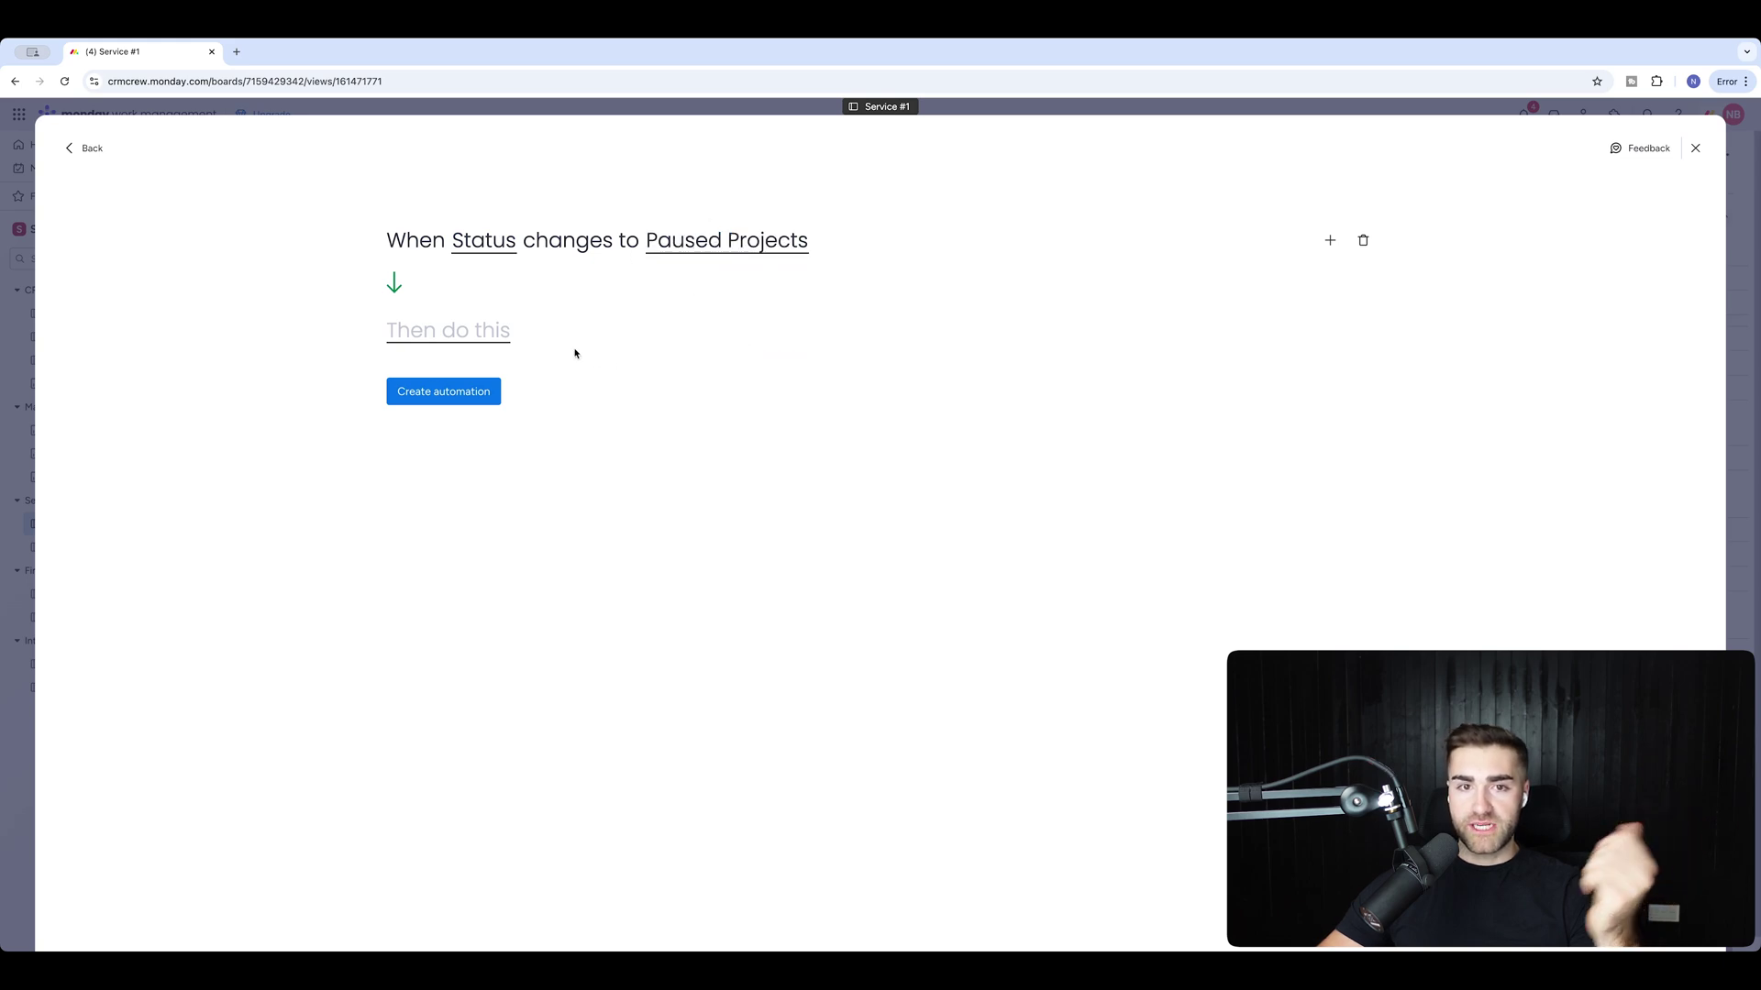
{"action": "left_click", "coordinate": [470, 335]}
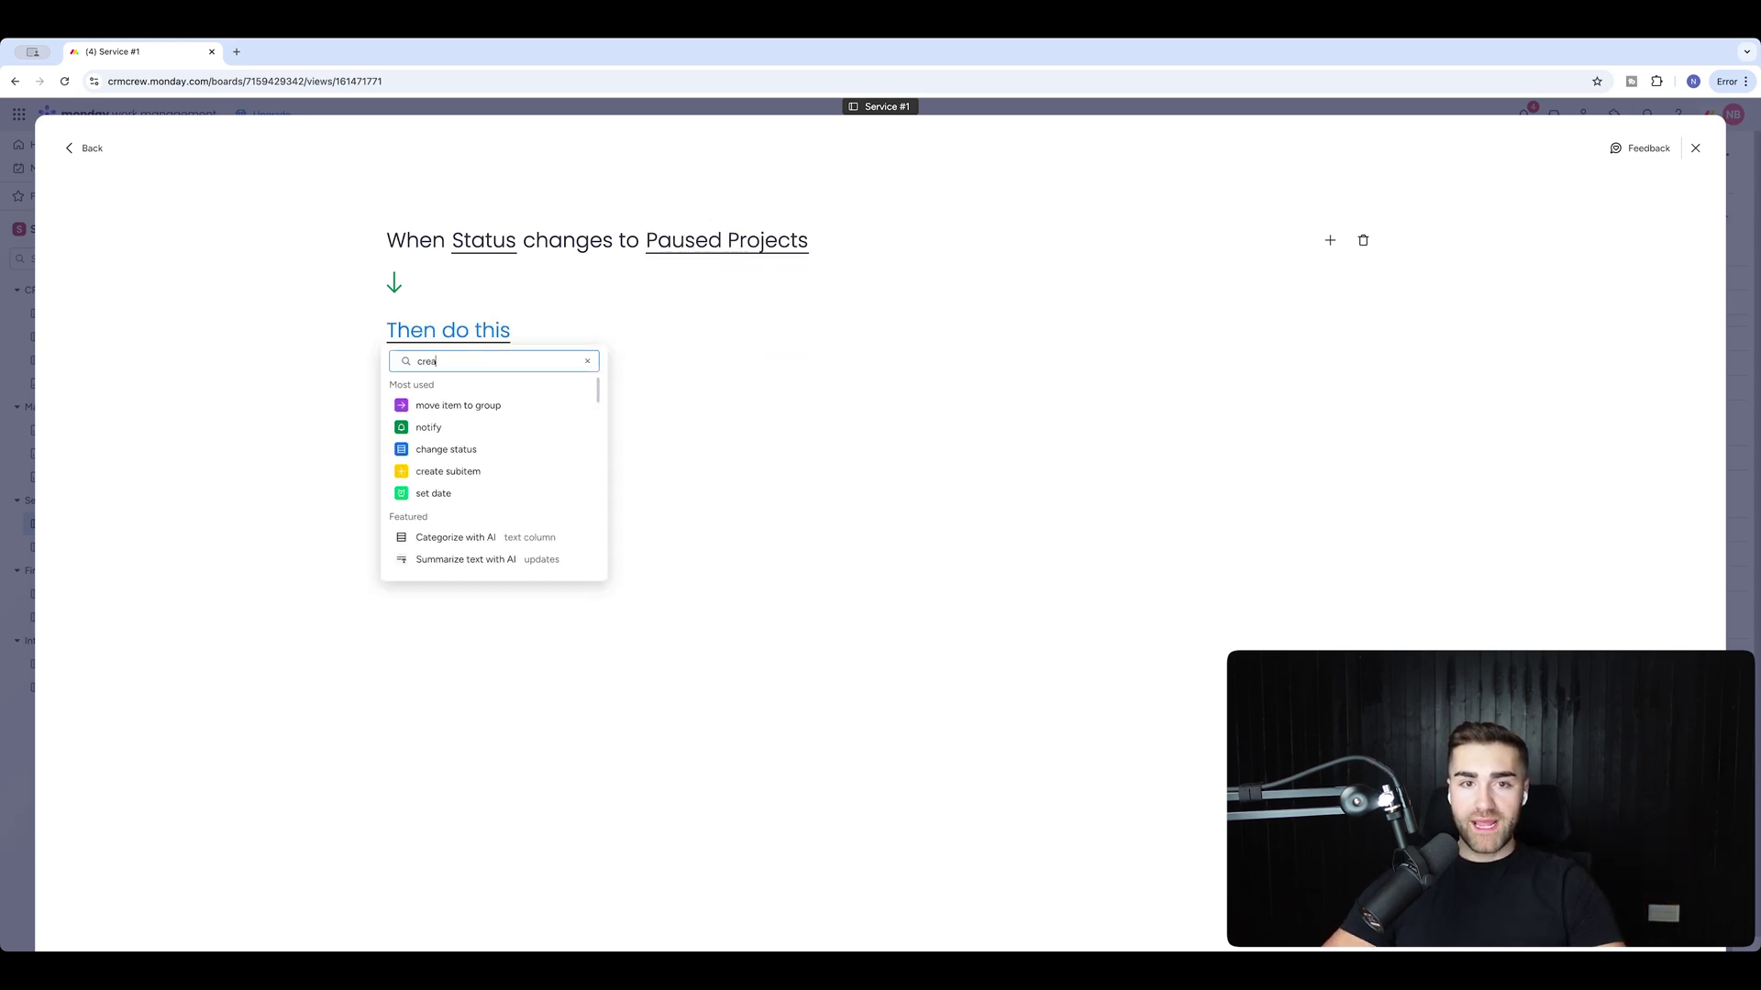
{"action": "type", "text": "create subitem"}
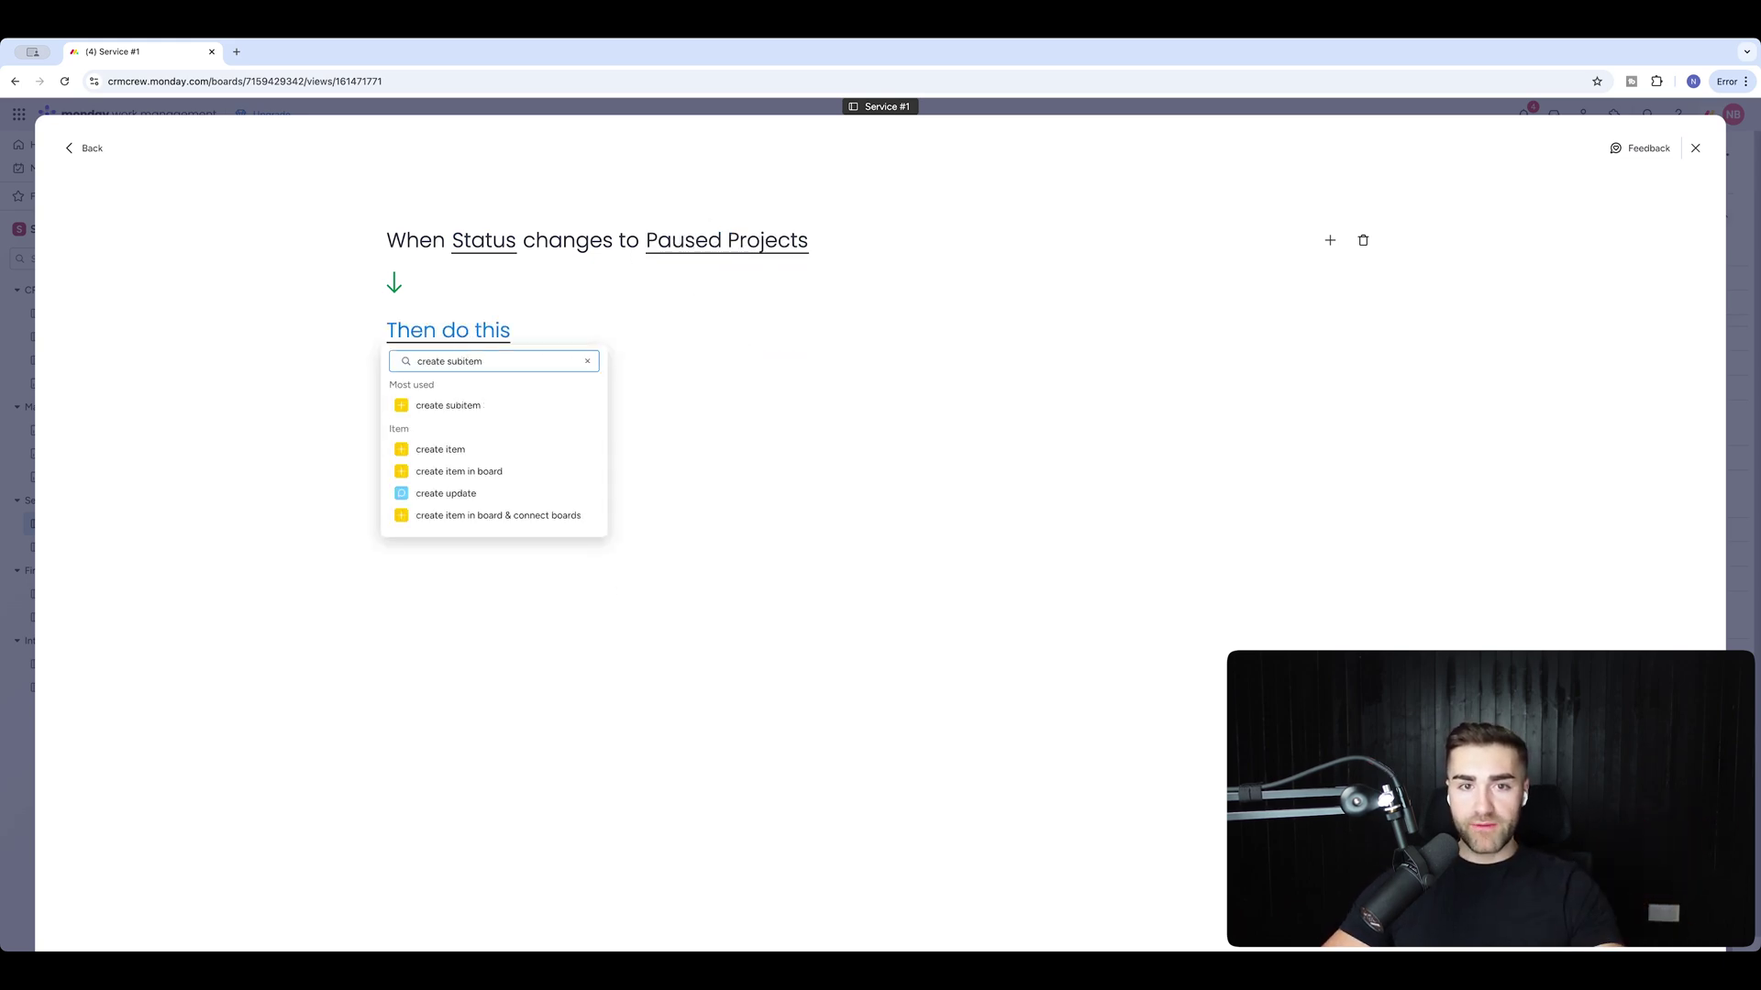
{"action": "left_click", "coordinate": [448, 405]}
Preset the new subitem as Example Subitem, with the first suggested owner, status To Do, and Effort 1.5
{"action": "left_click", "coordinate": [584, 328]}
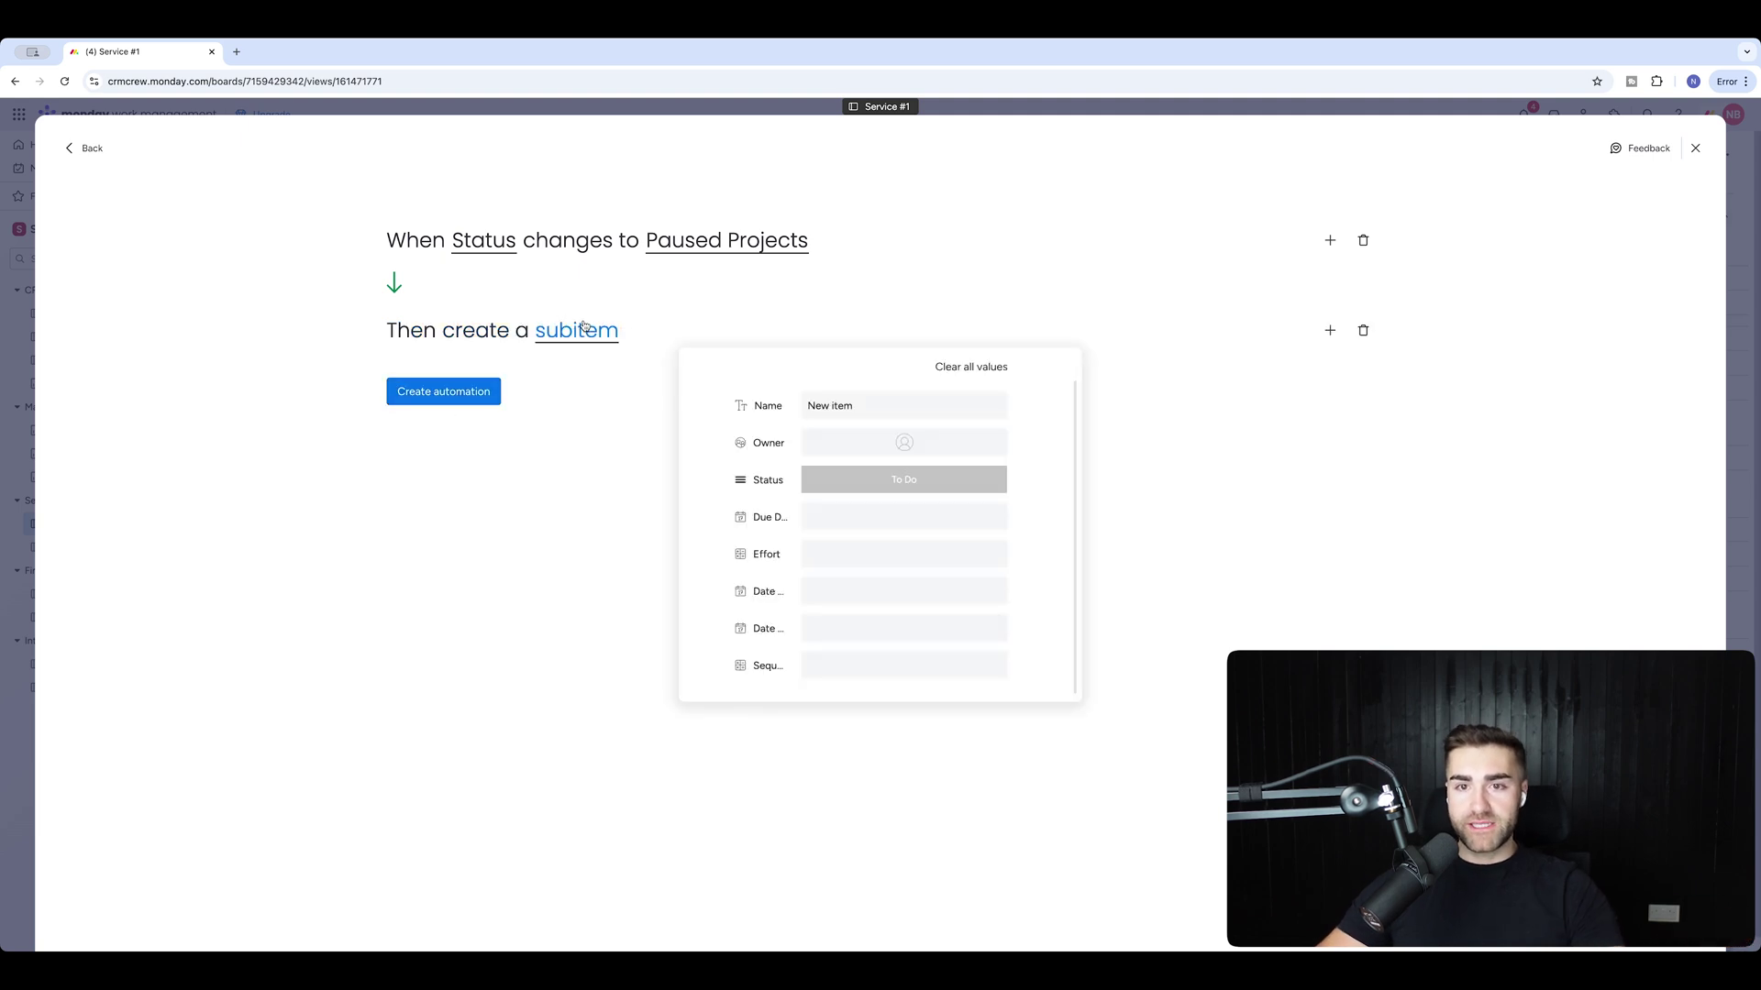
{"action": "left_click", "coordinate": [901, 403]}
{"action": "key", "text": "super+a"}
{"action": "type", "text": "Ex"}
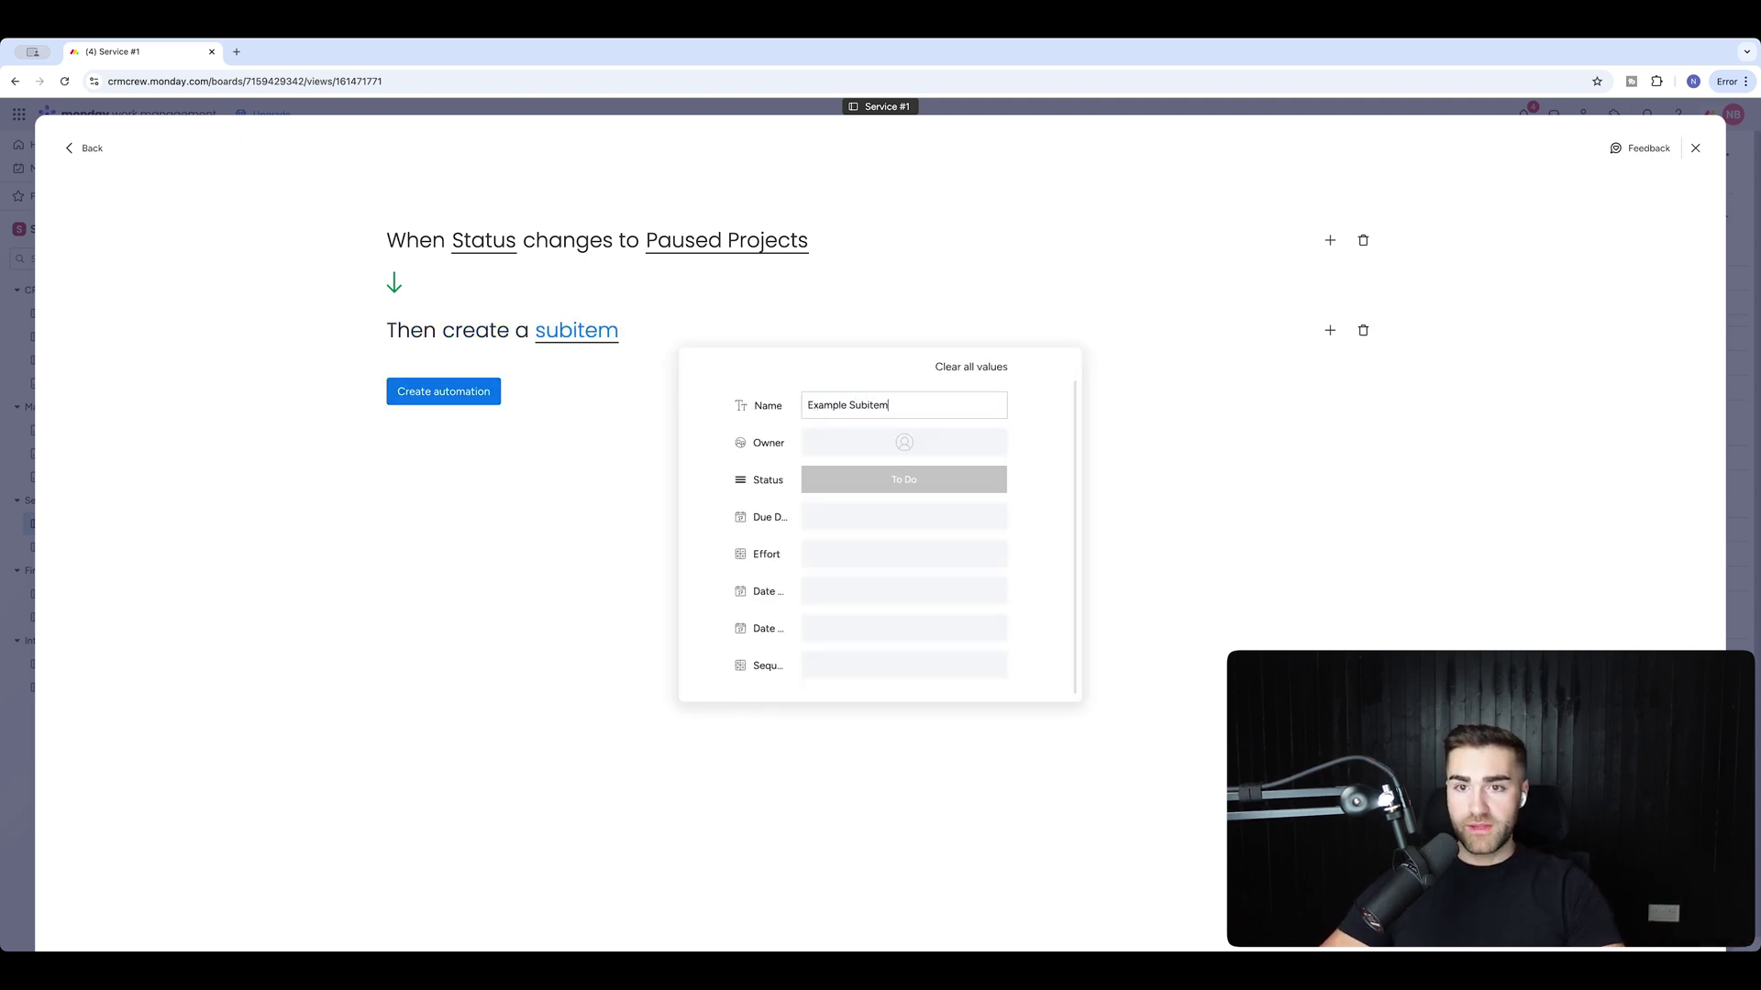
{"action": "left_click", "coordinate": [953, 443]}
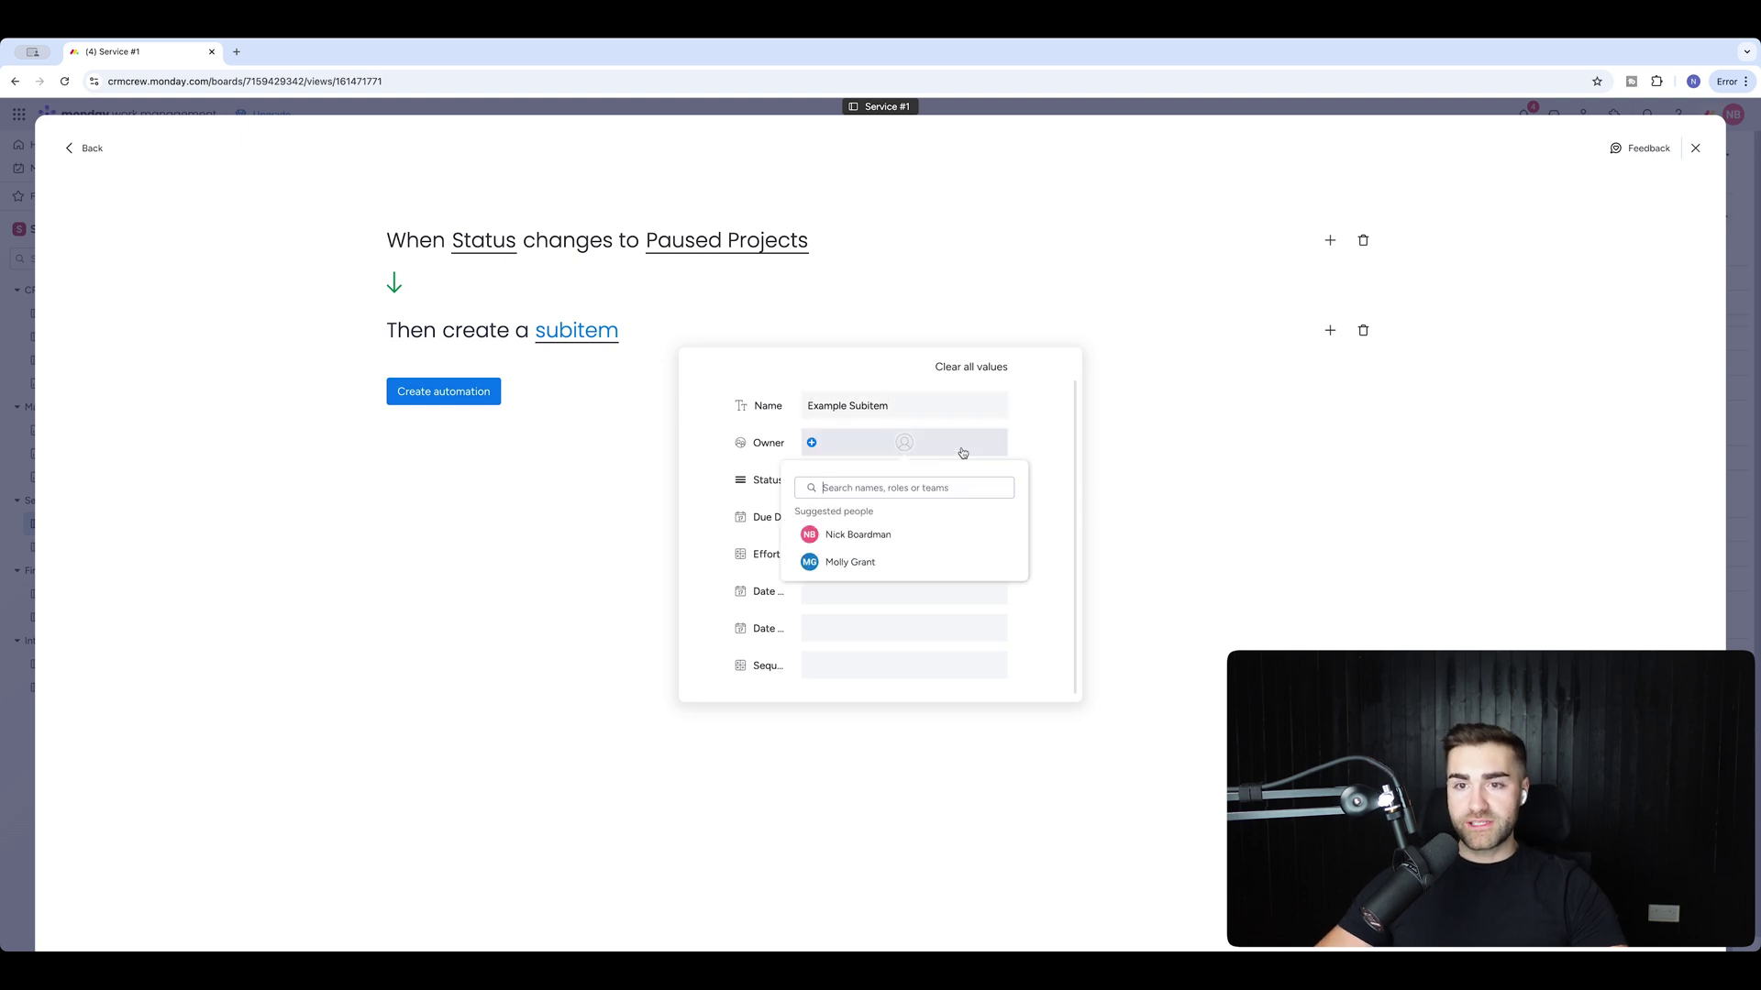
{"action": "left_click", "coordinate": [871, 530]}
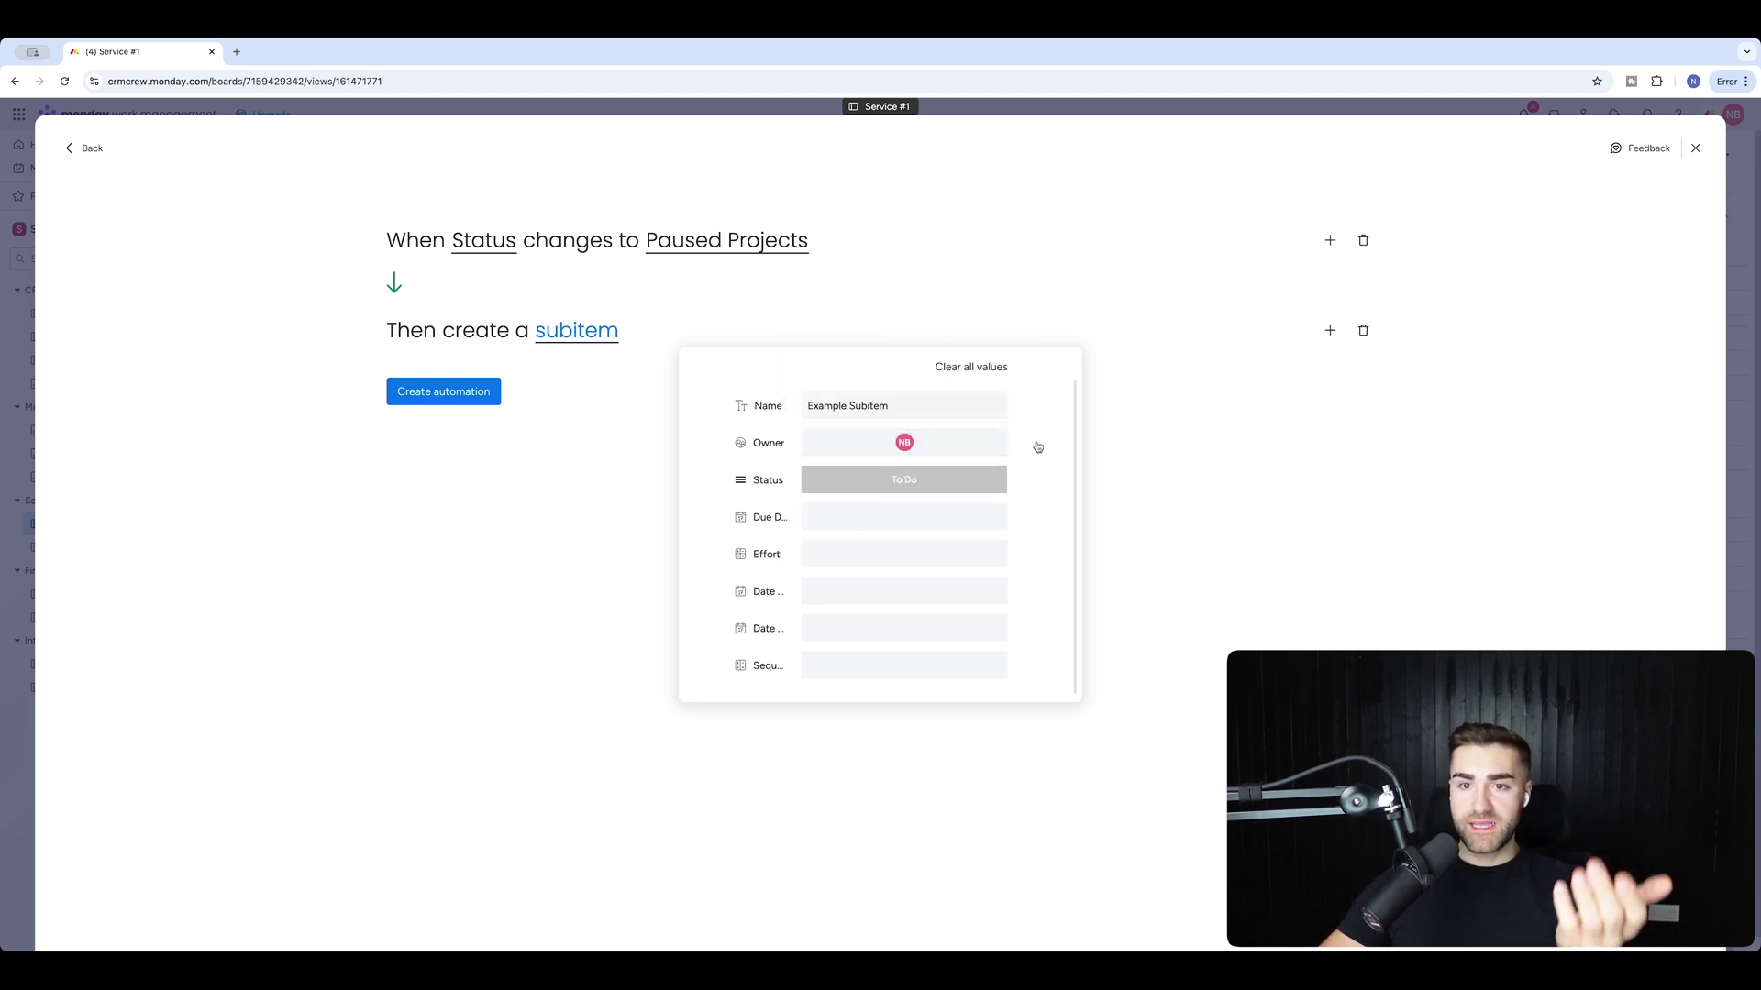
{"action": "left_click", "coordinate": [919, 483]}
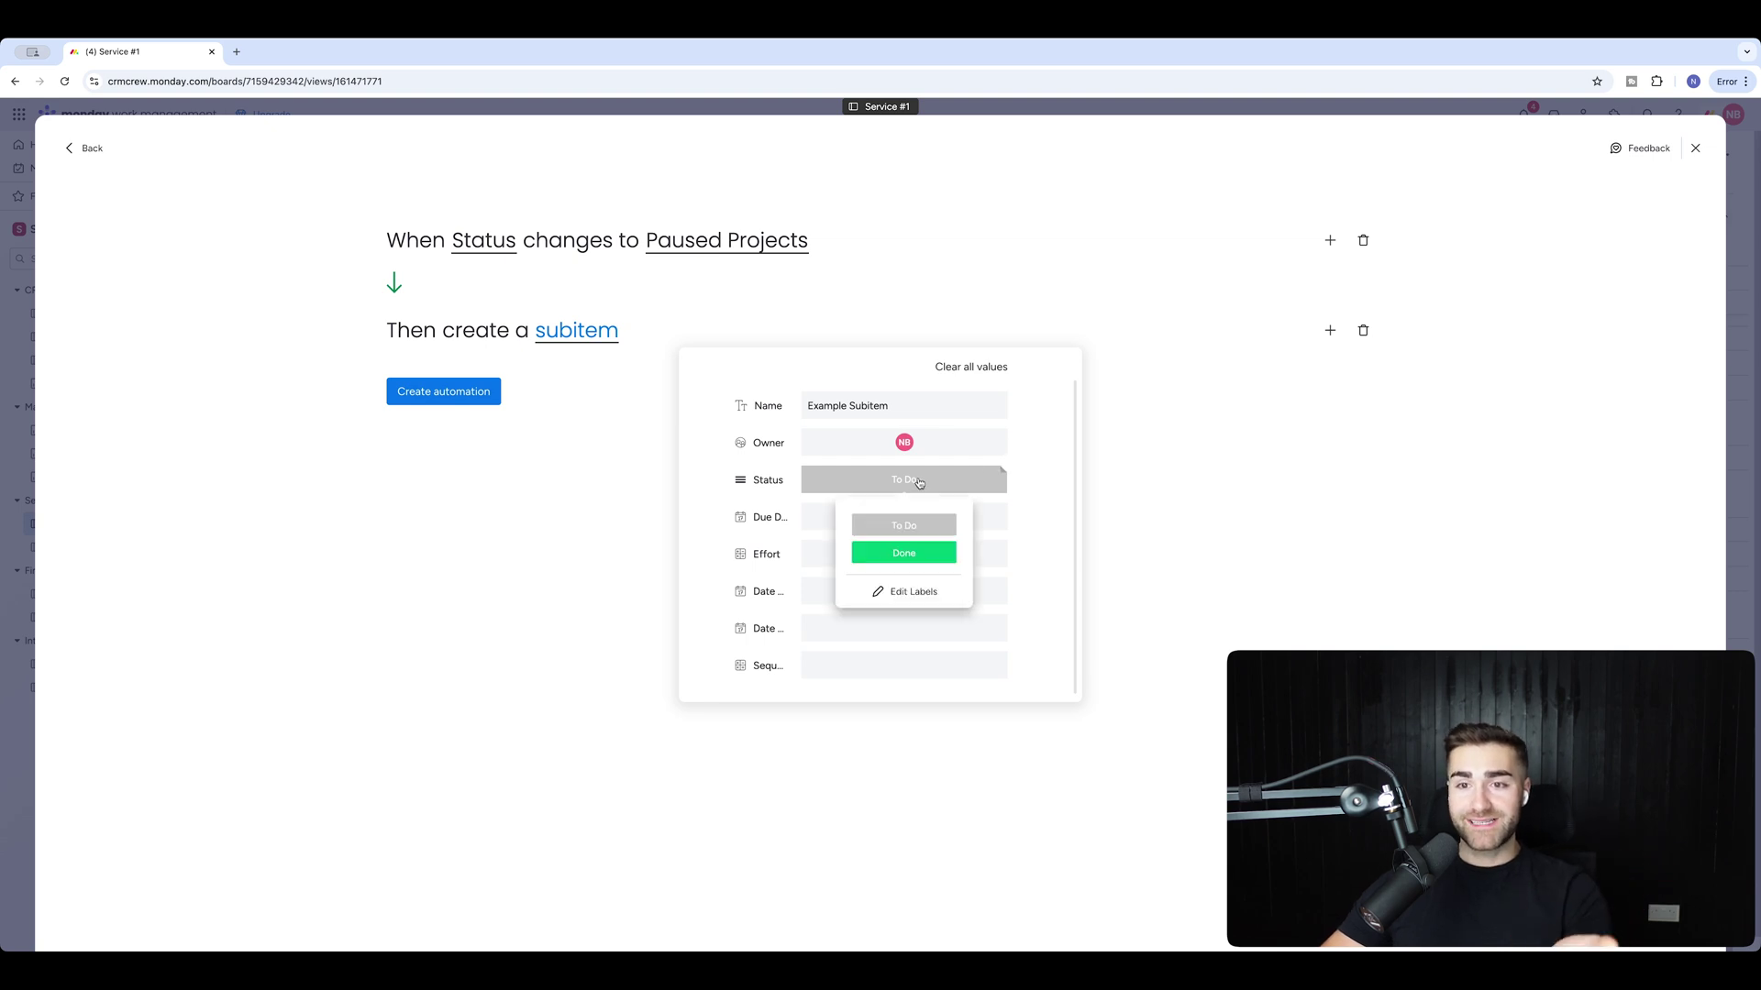
{"action": "left_click", "coordinate": [833, 524]}
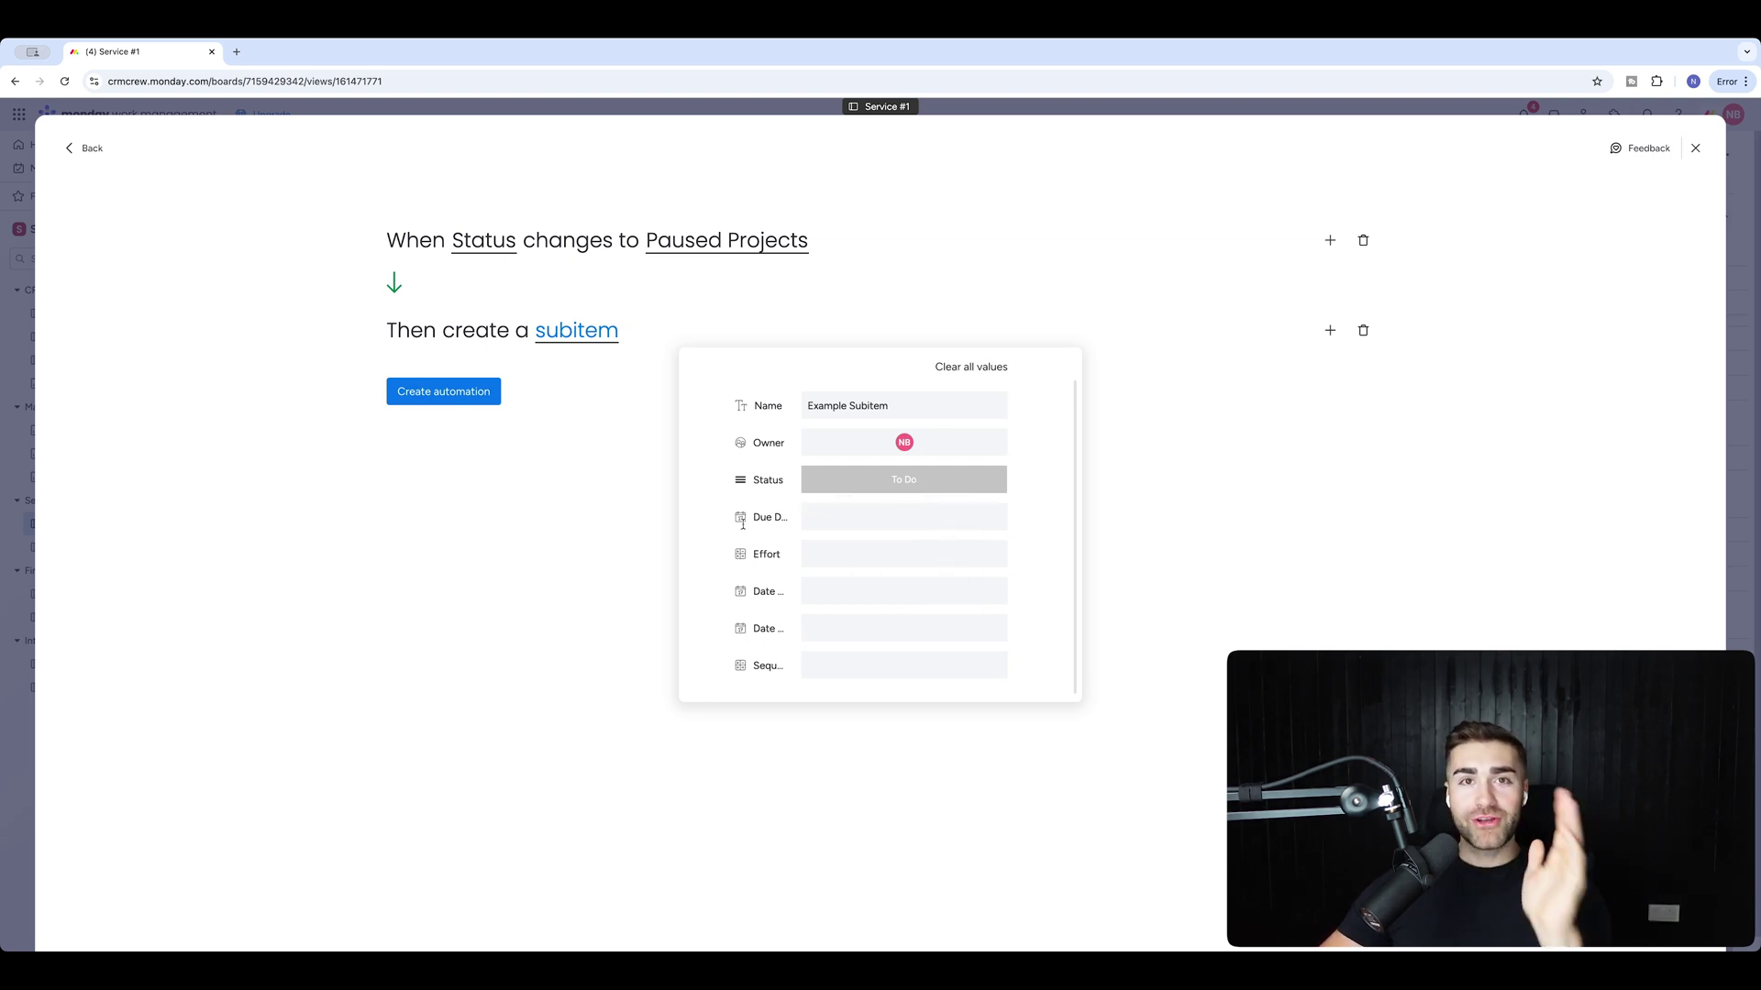
{"action": "left_click", "coordinate": [836, 551]}
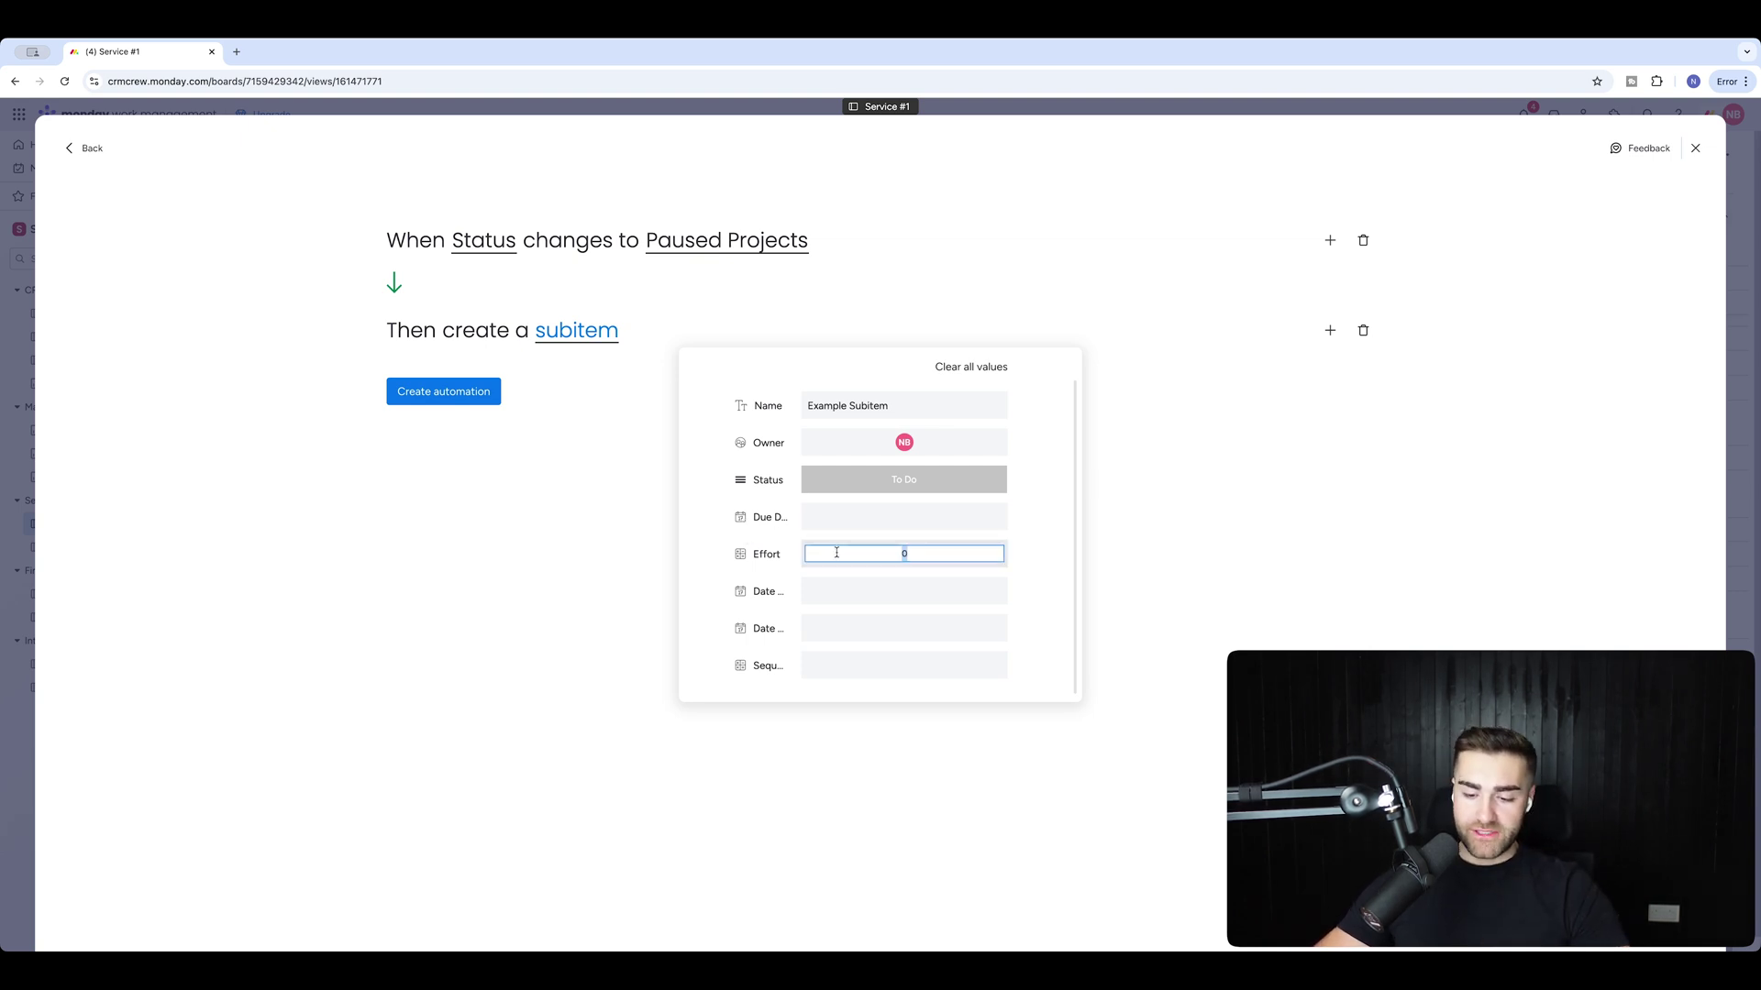
{"action": "type", "text": "1.5"}
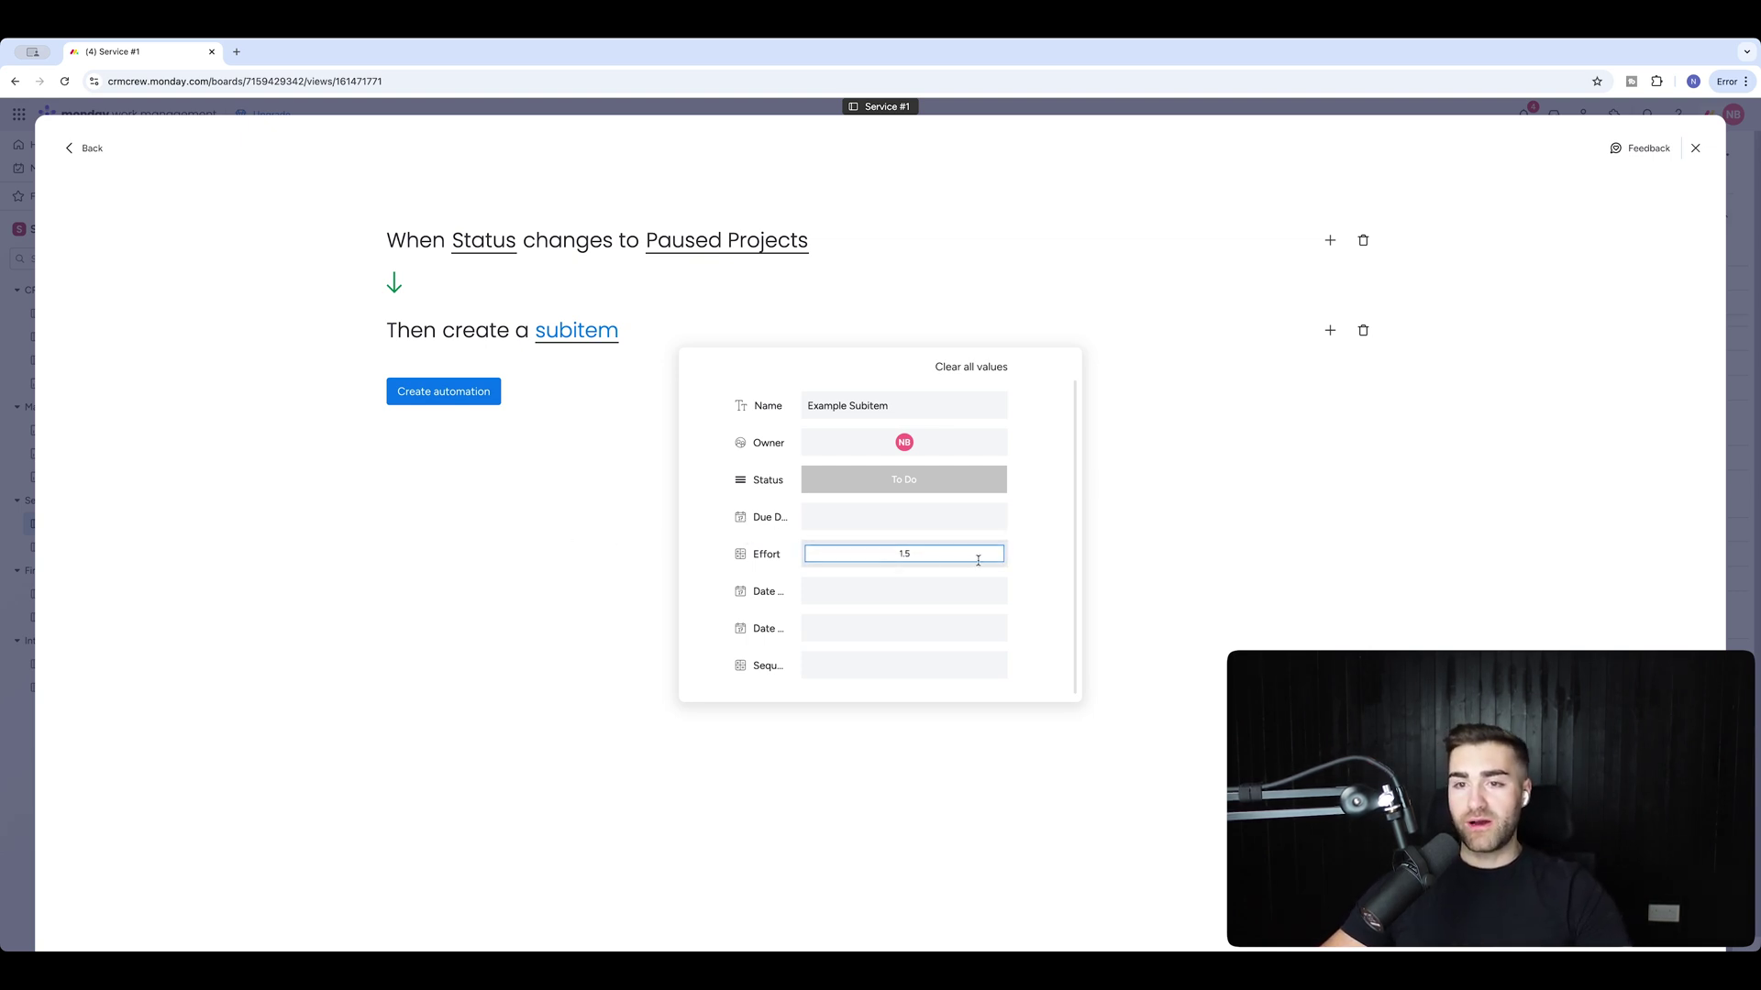
{"action": "left_click", "coordinate": [1047, 561]}
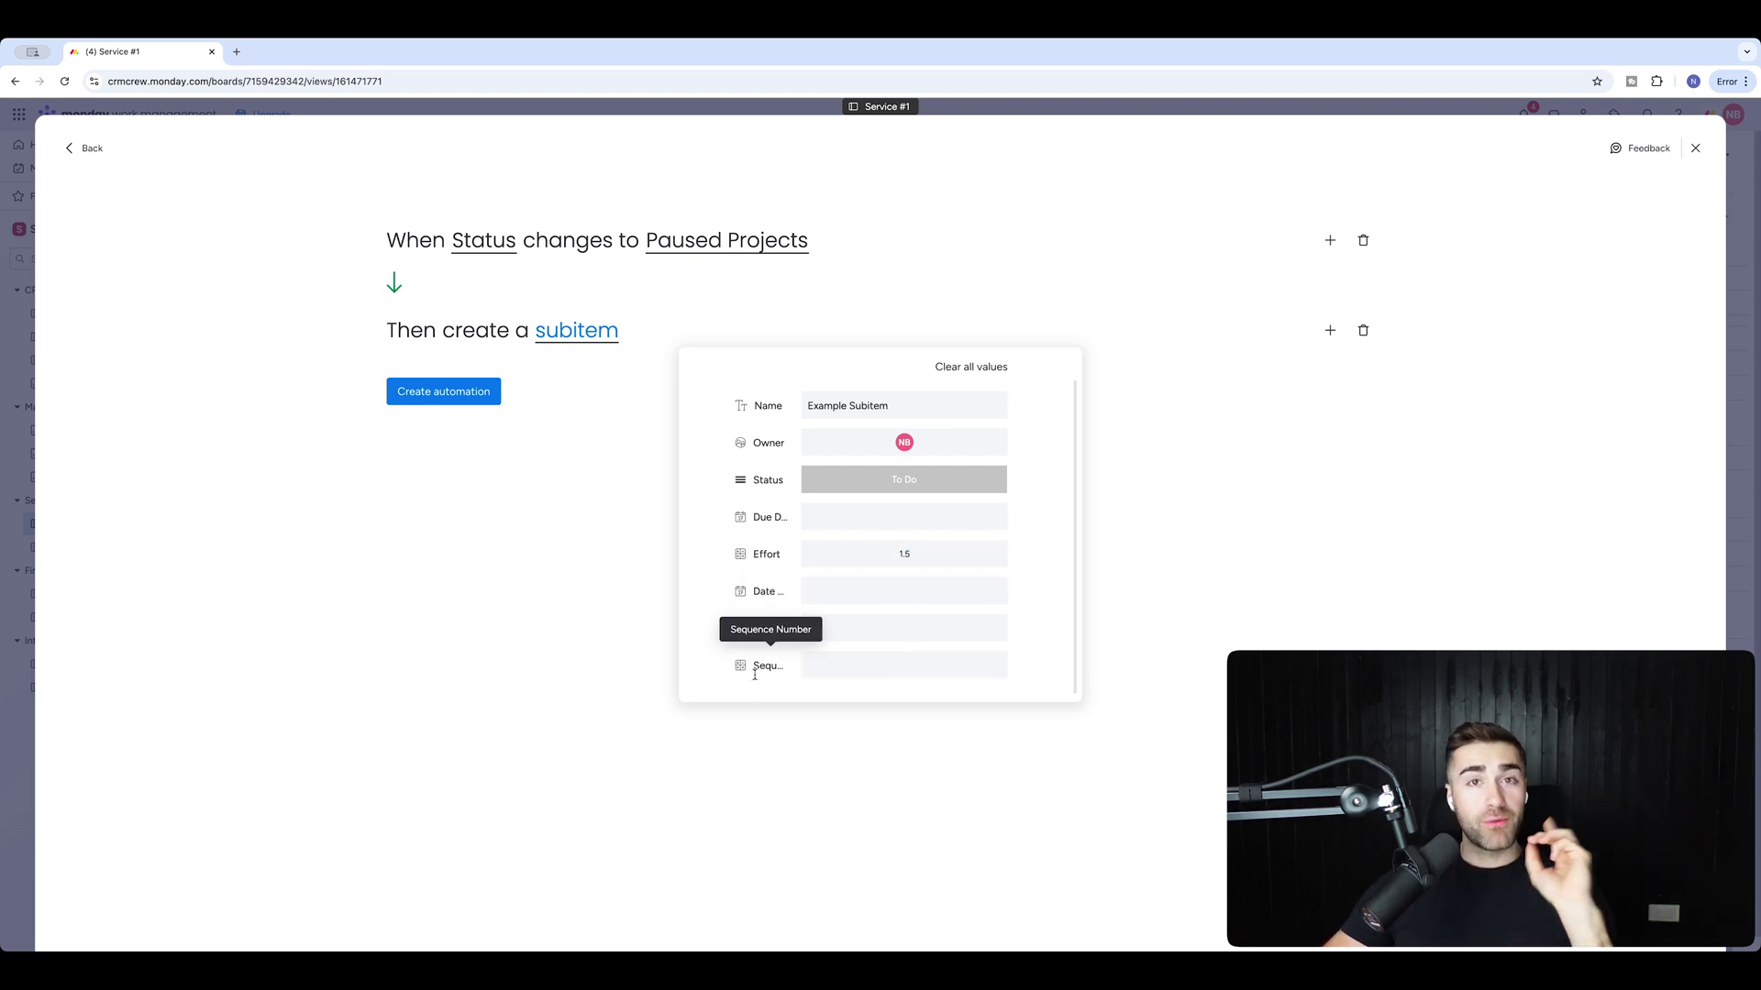
{"action": "left_click", "coordinate": [453, 536]}
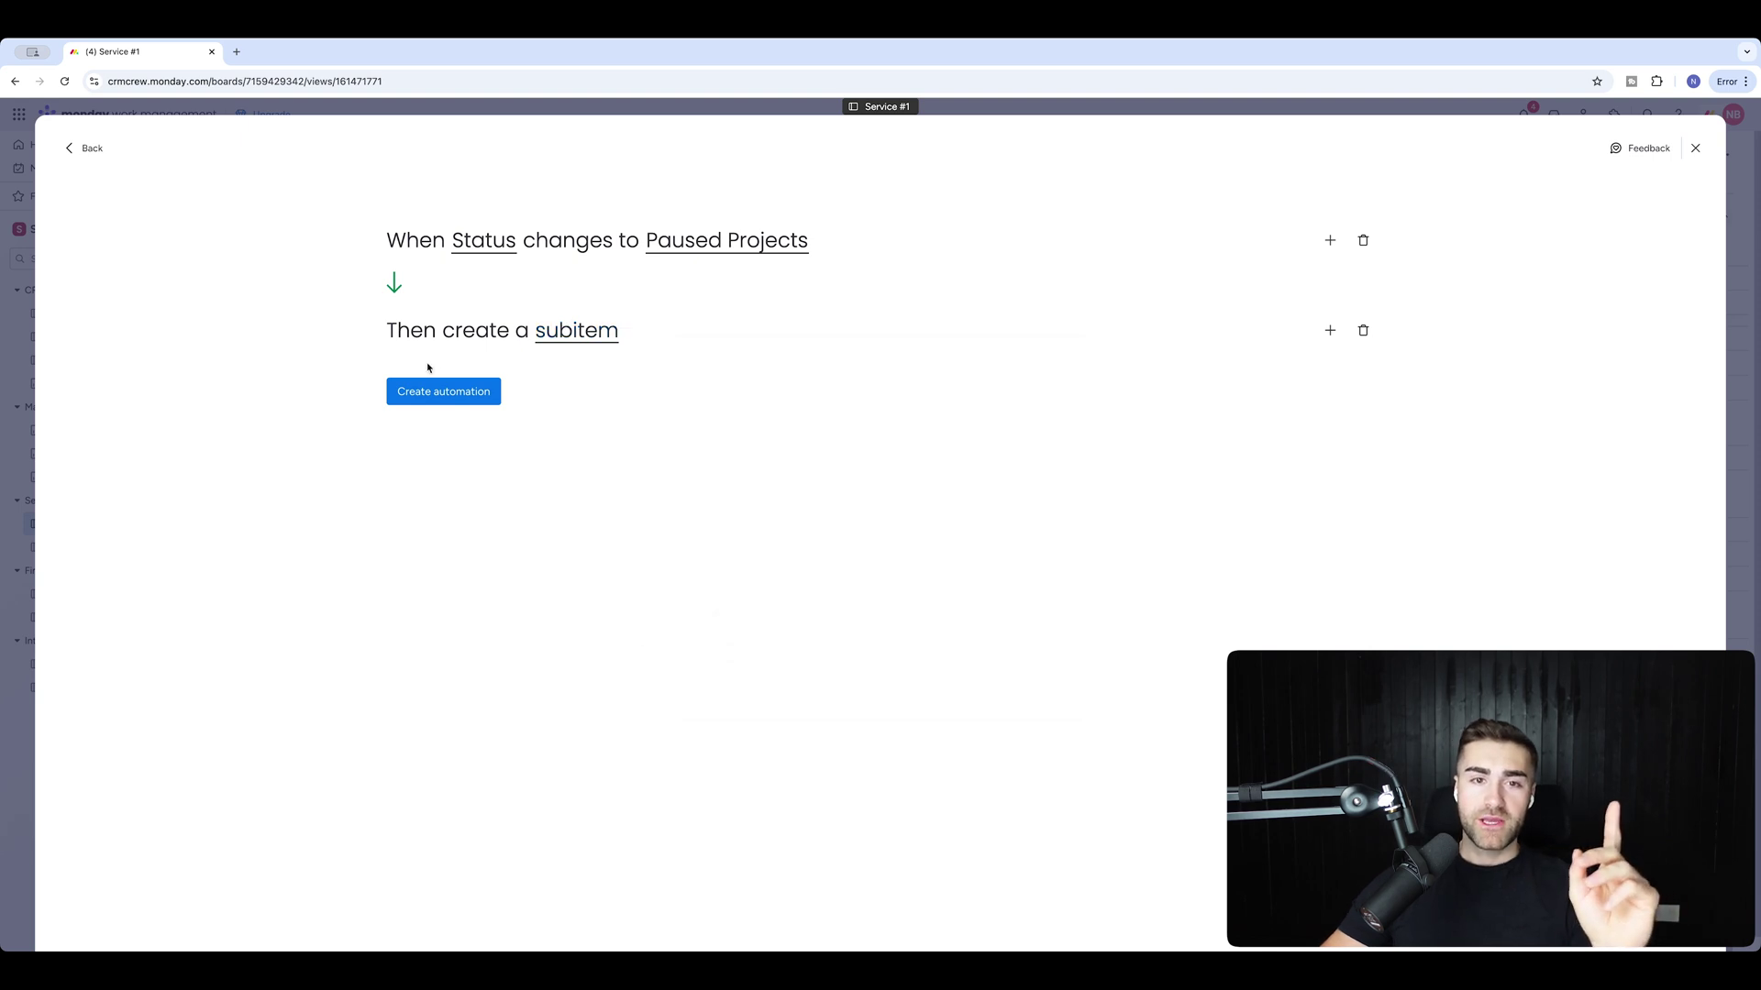
Save the automation, then switch the project's status to In Progress and back to Paused Projects
{"action": "left_click", "coordinate": [420, 394]}
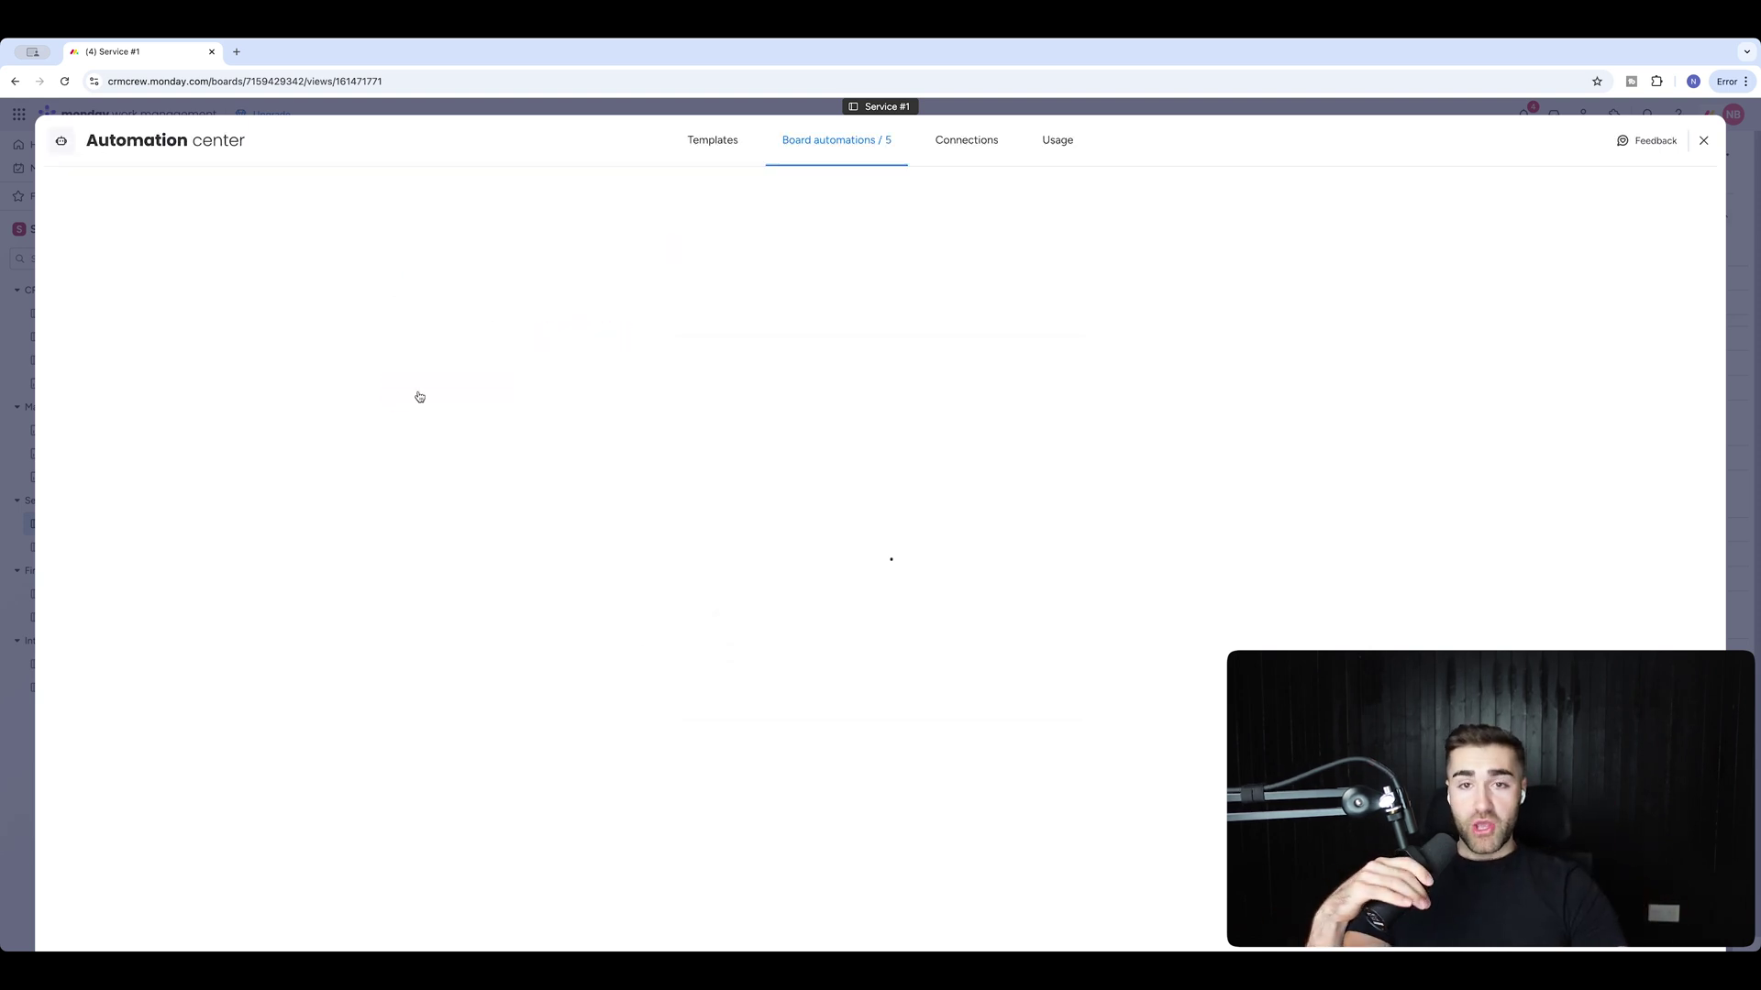
{"action": "key", "text": "Escape"}
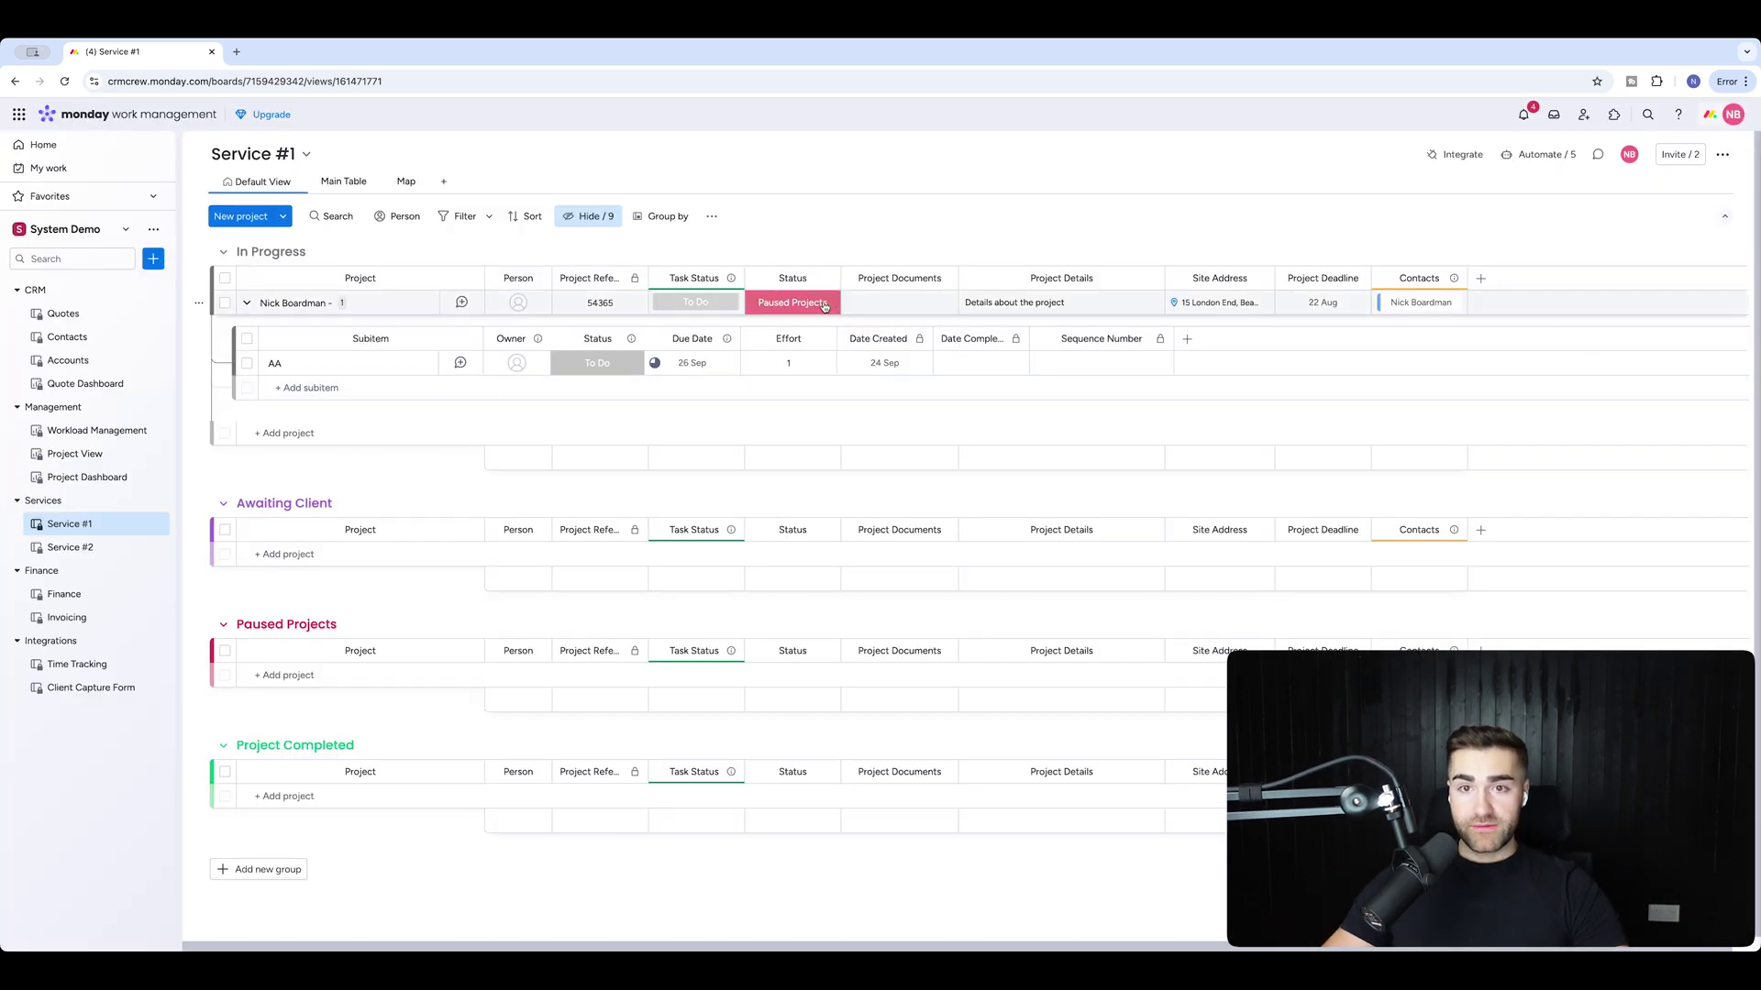
{"action": "left_click", "coordinate": [793, 303]}
{"action": "left_click", "coordinate": [793, 341]}
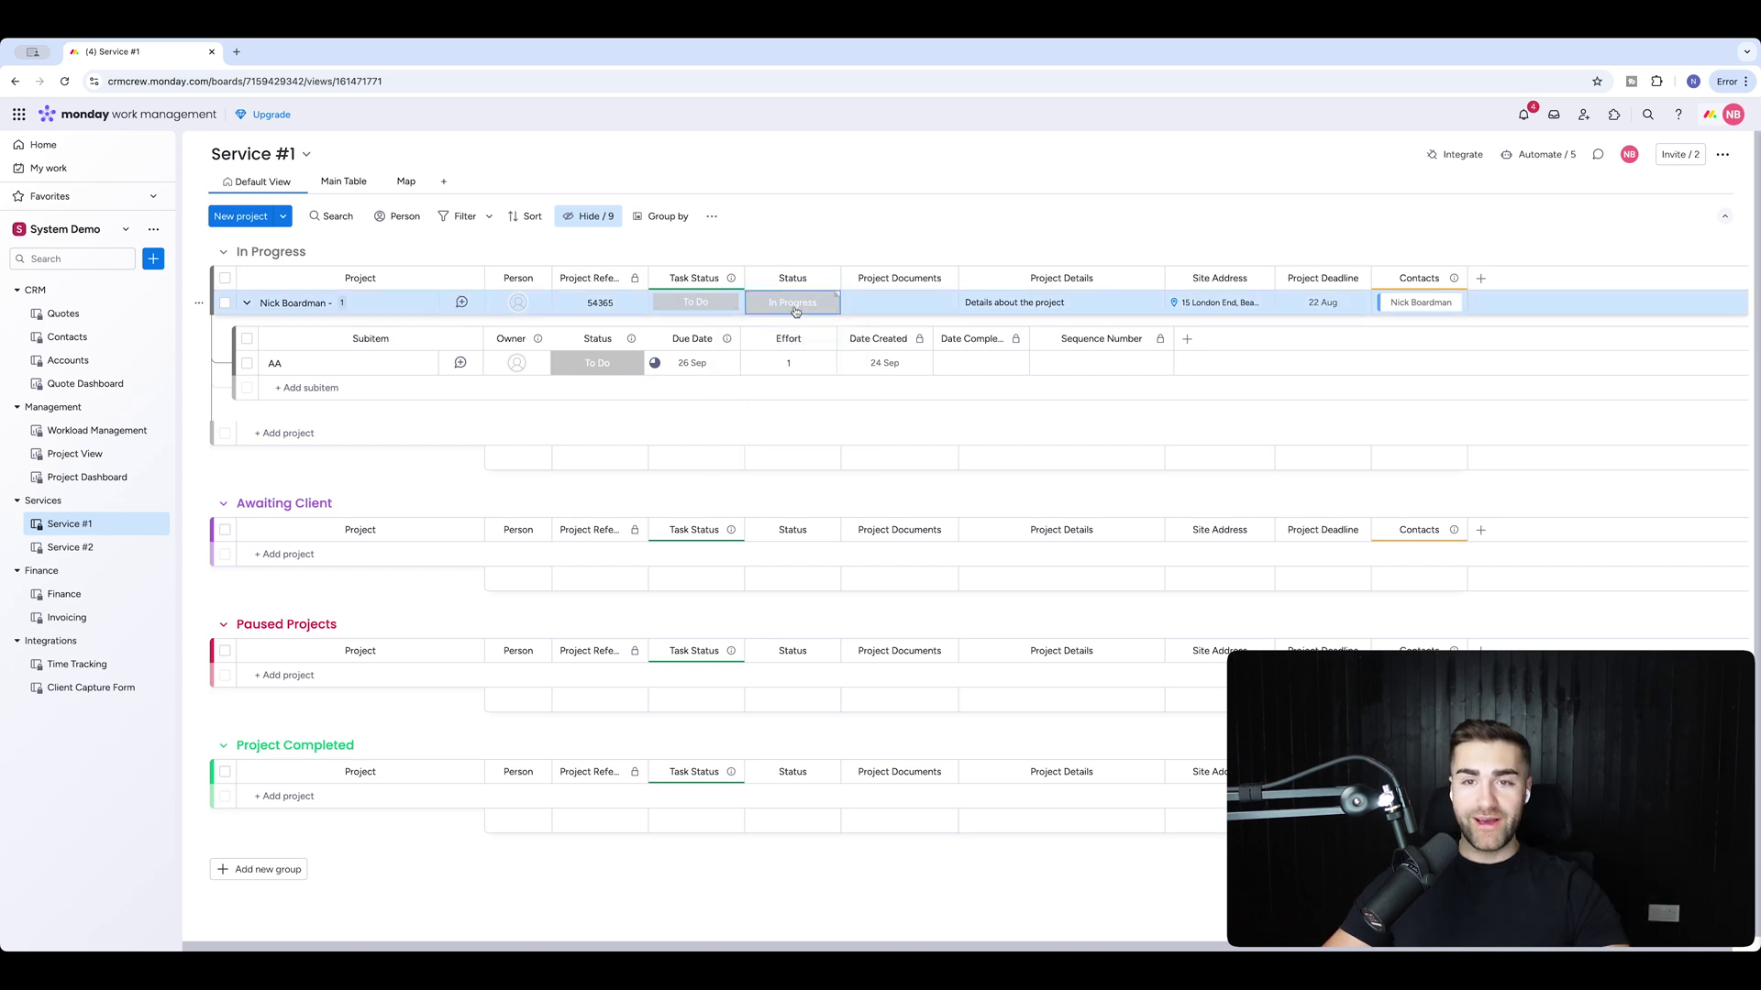
{"action": "left_click", "coordinate": [794, 304]}
{"action": "left_click", "coordinate": [792, 400]}
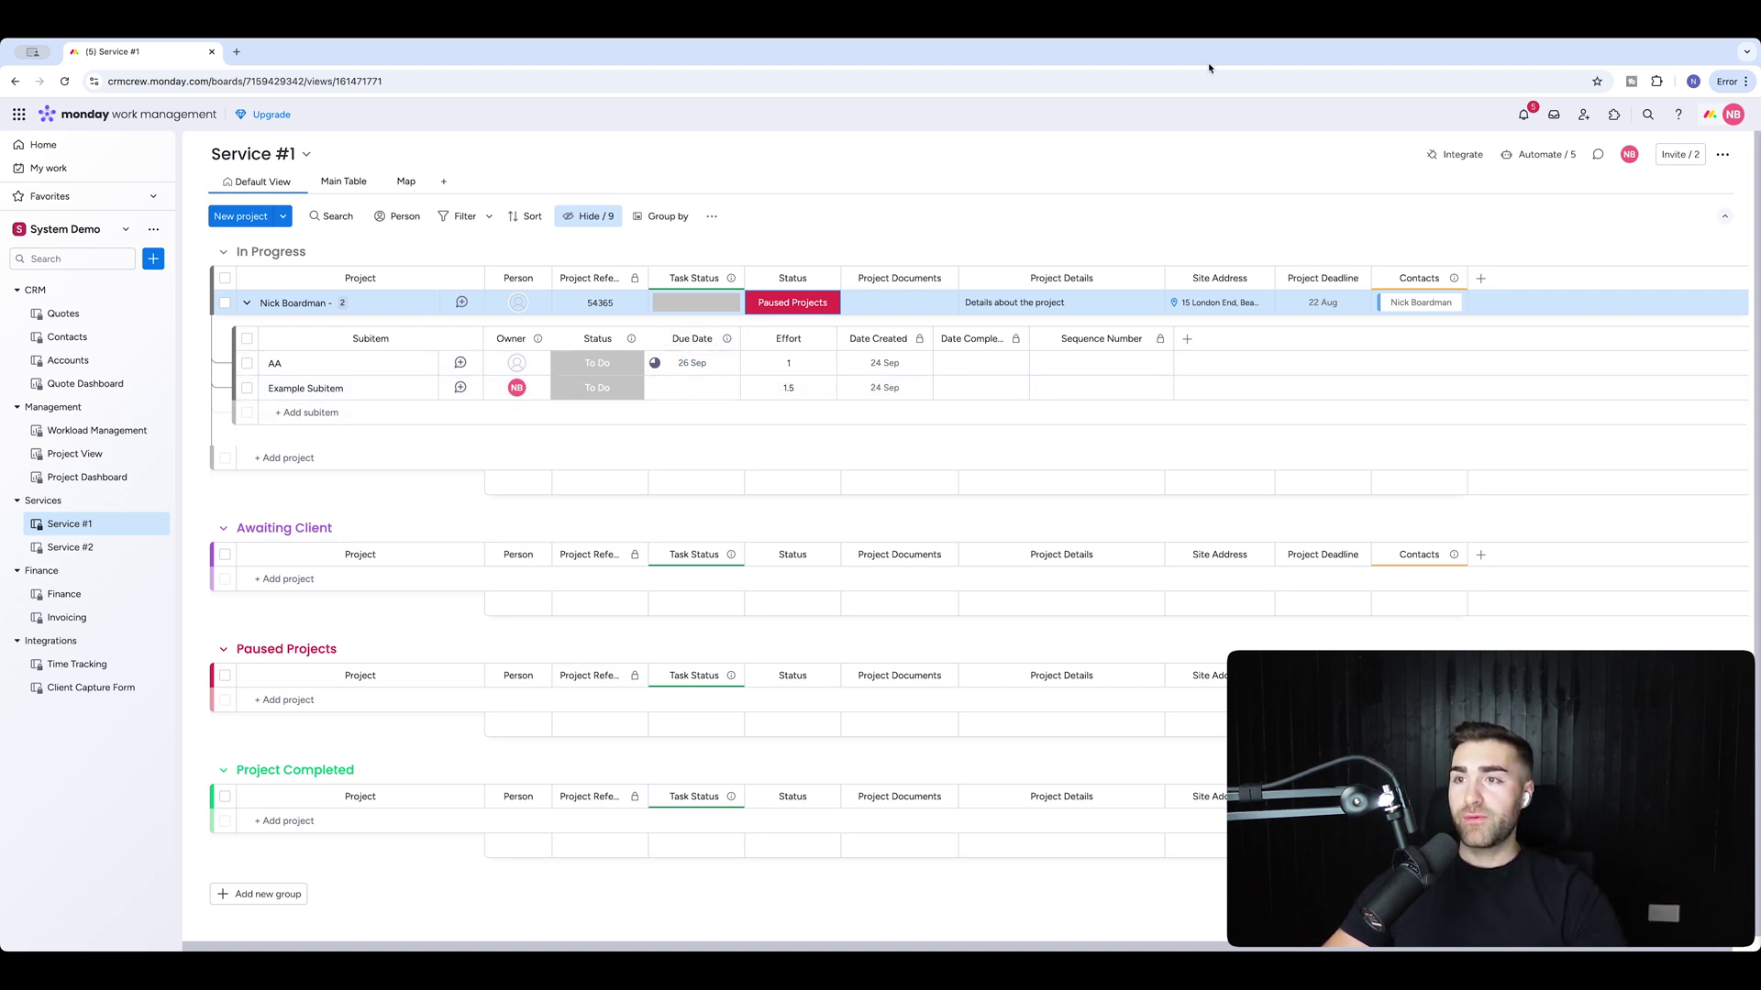
{"action": "left_click", "coordinate": [1548, 154]}
Try subitem due dates of 24 then 27 Sep, then update the automation with Due Date blank
{"action": "left_click", "coordinate": [276, 336]}
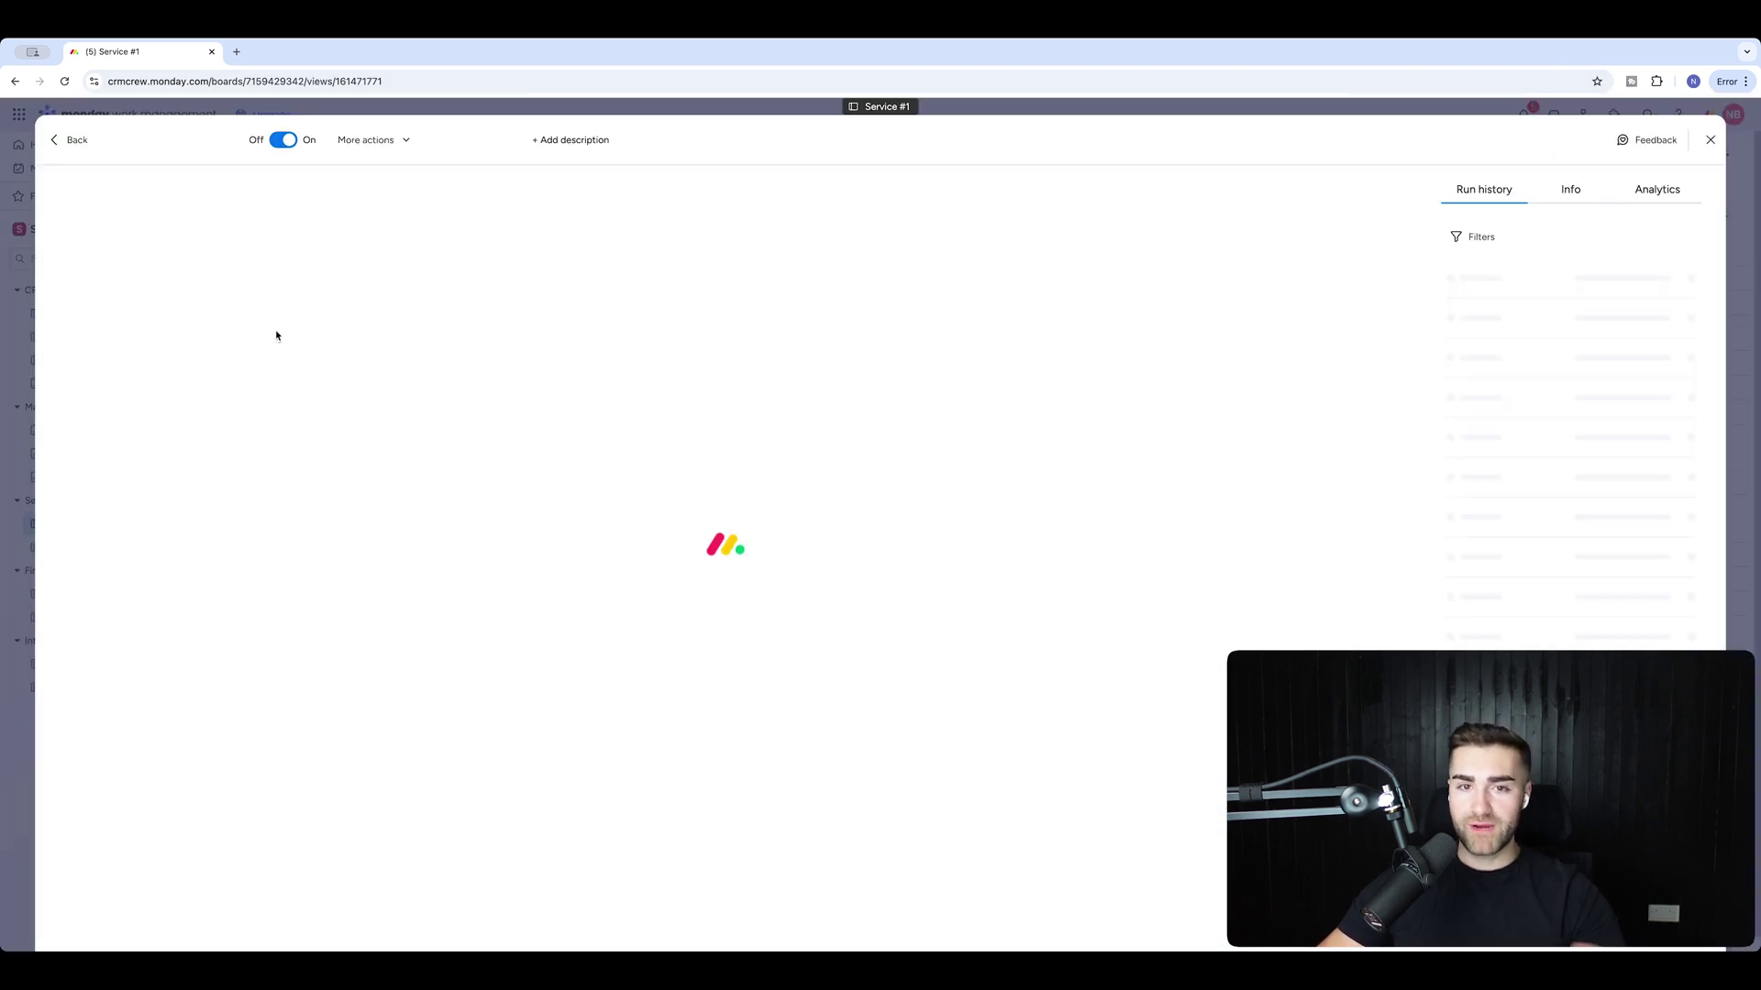
{"action": "left_click", "coordinate": [381, 320]}
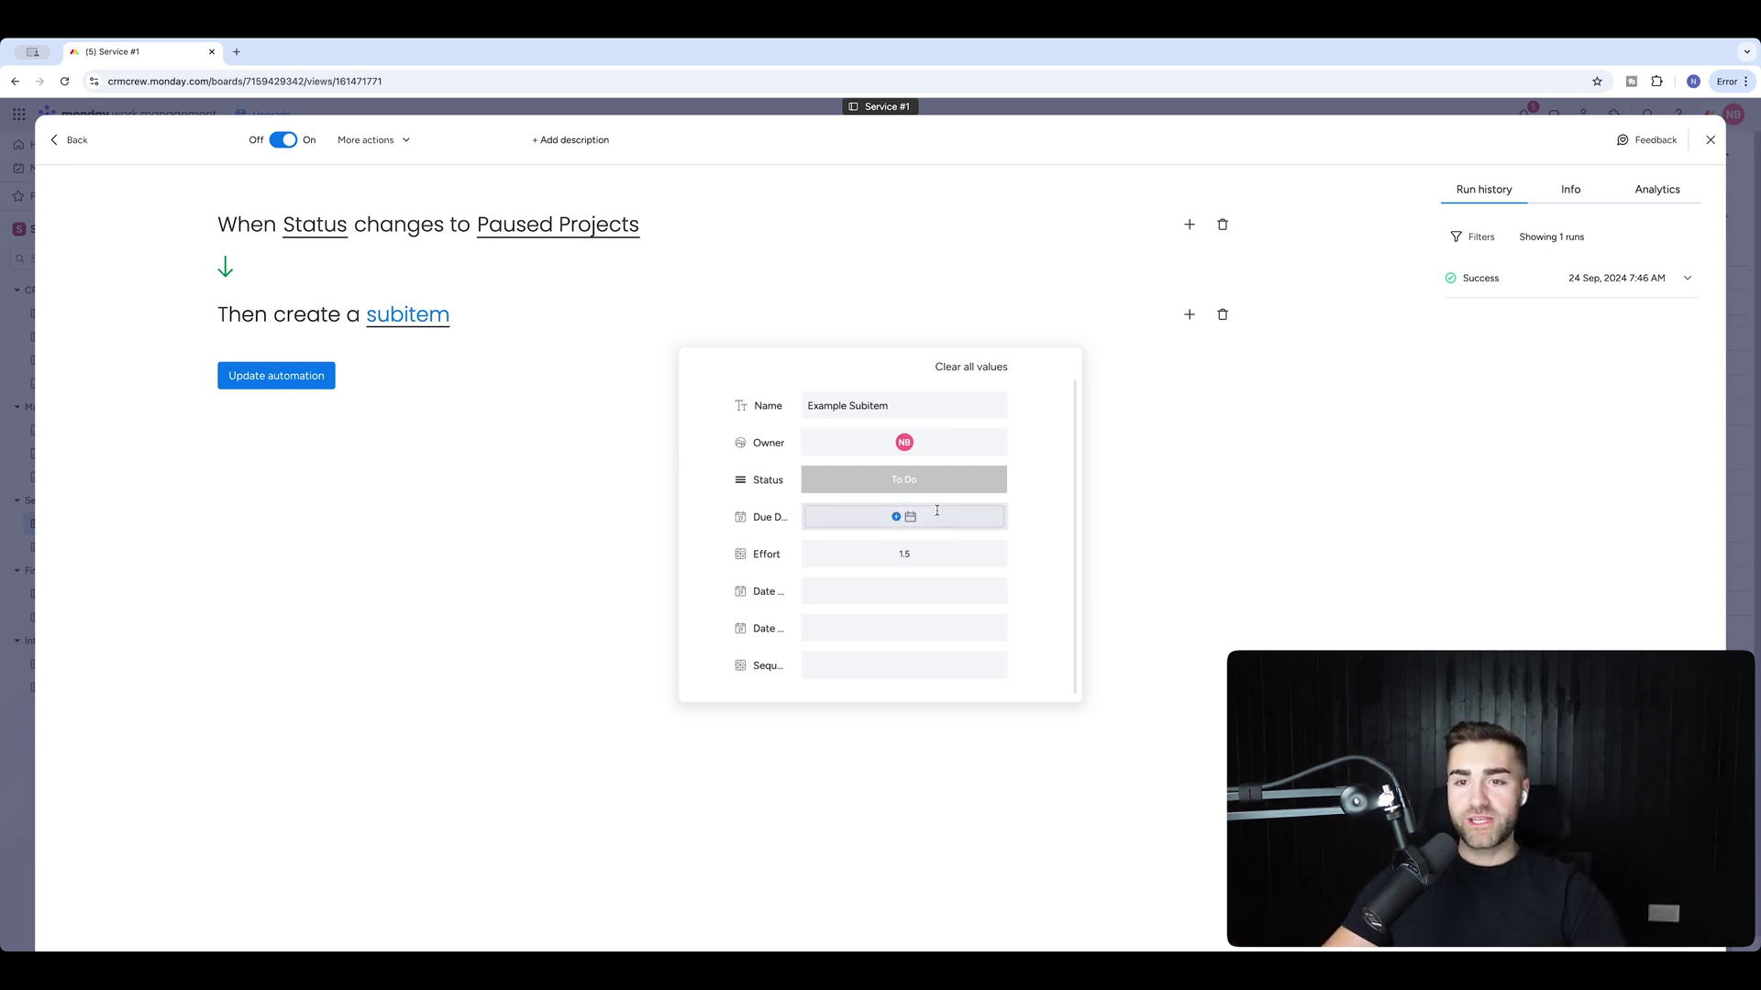
{"action": "left_click", "coordinate": [899, 517]}
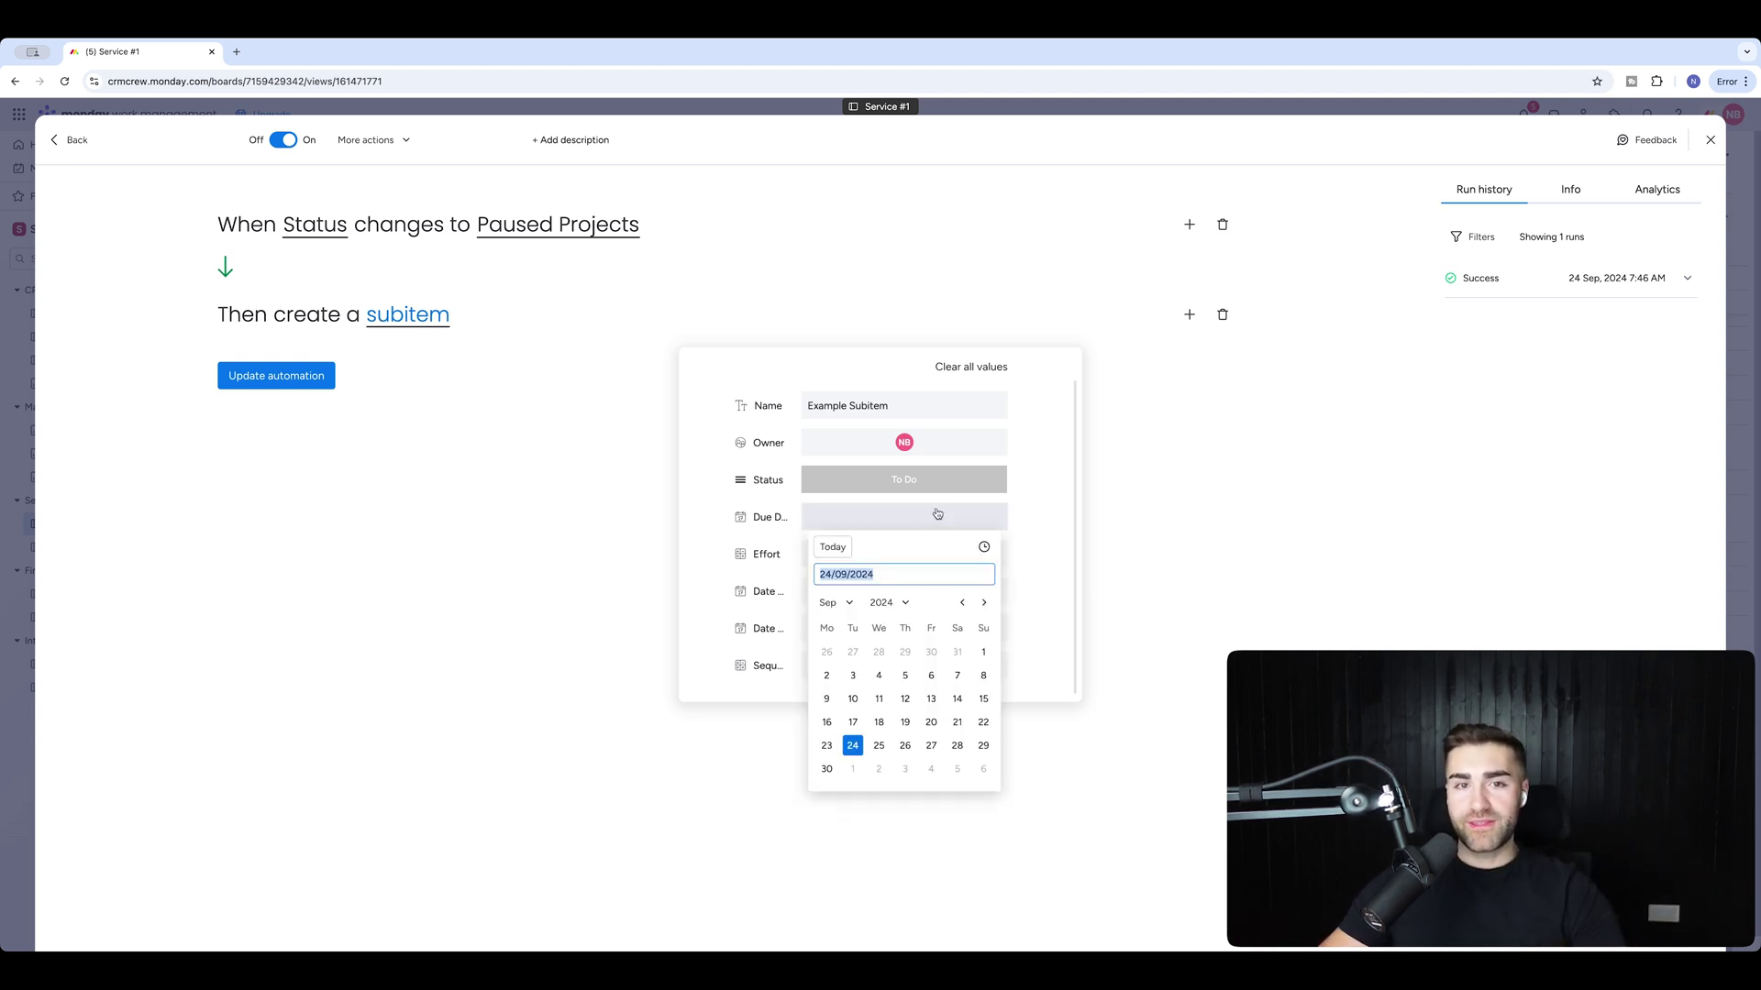
{"action": "left_click", "coordinate": [853, 746]}
{"action": "left_click", "coordinate": [880, 517]}
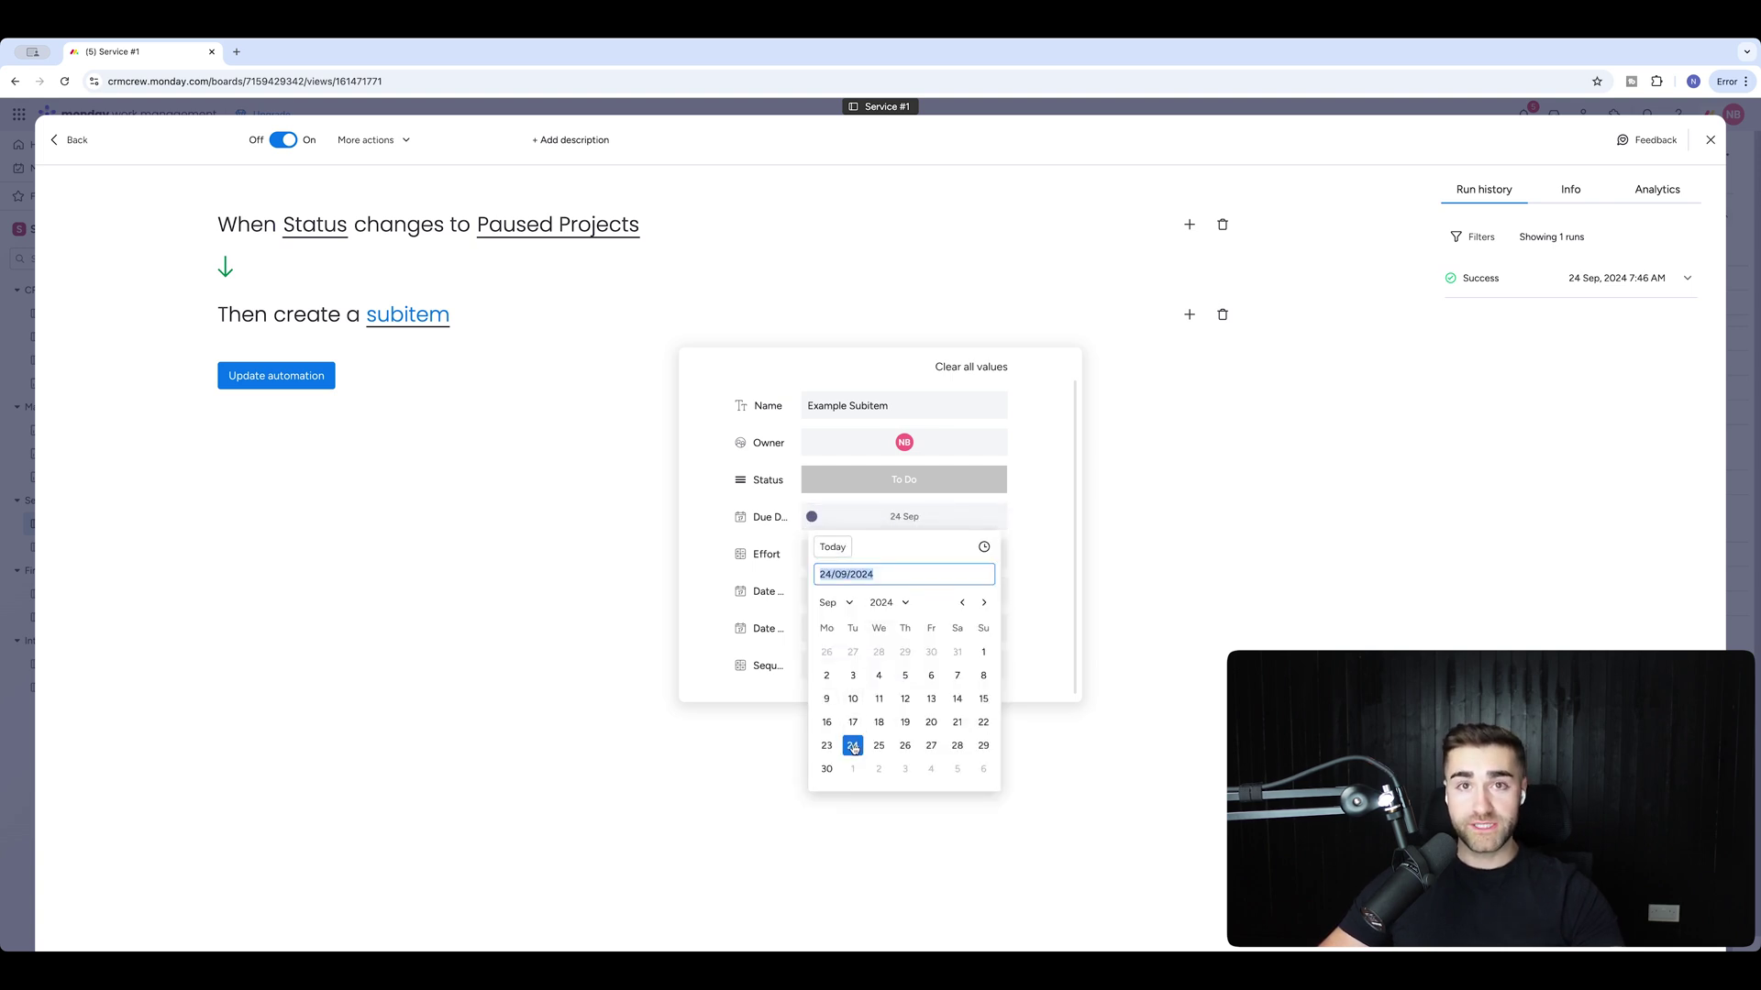
{"action": "left_click", "coordinate": [925, 748]}
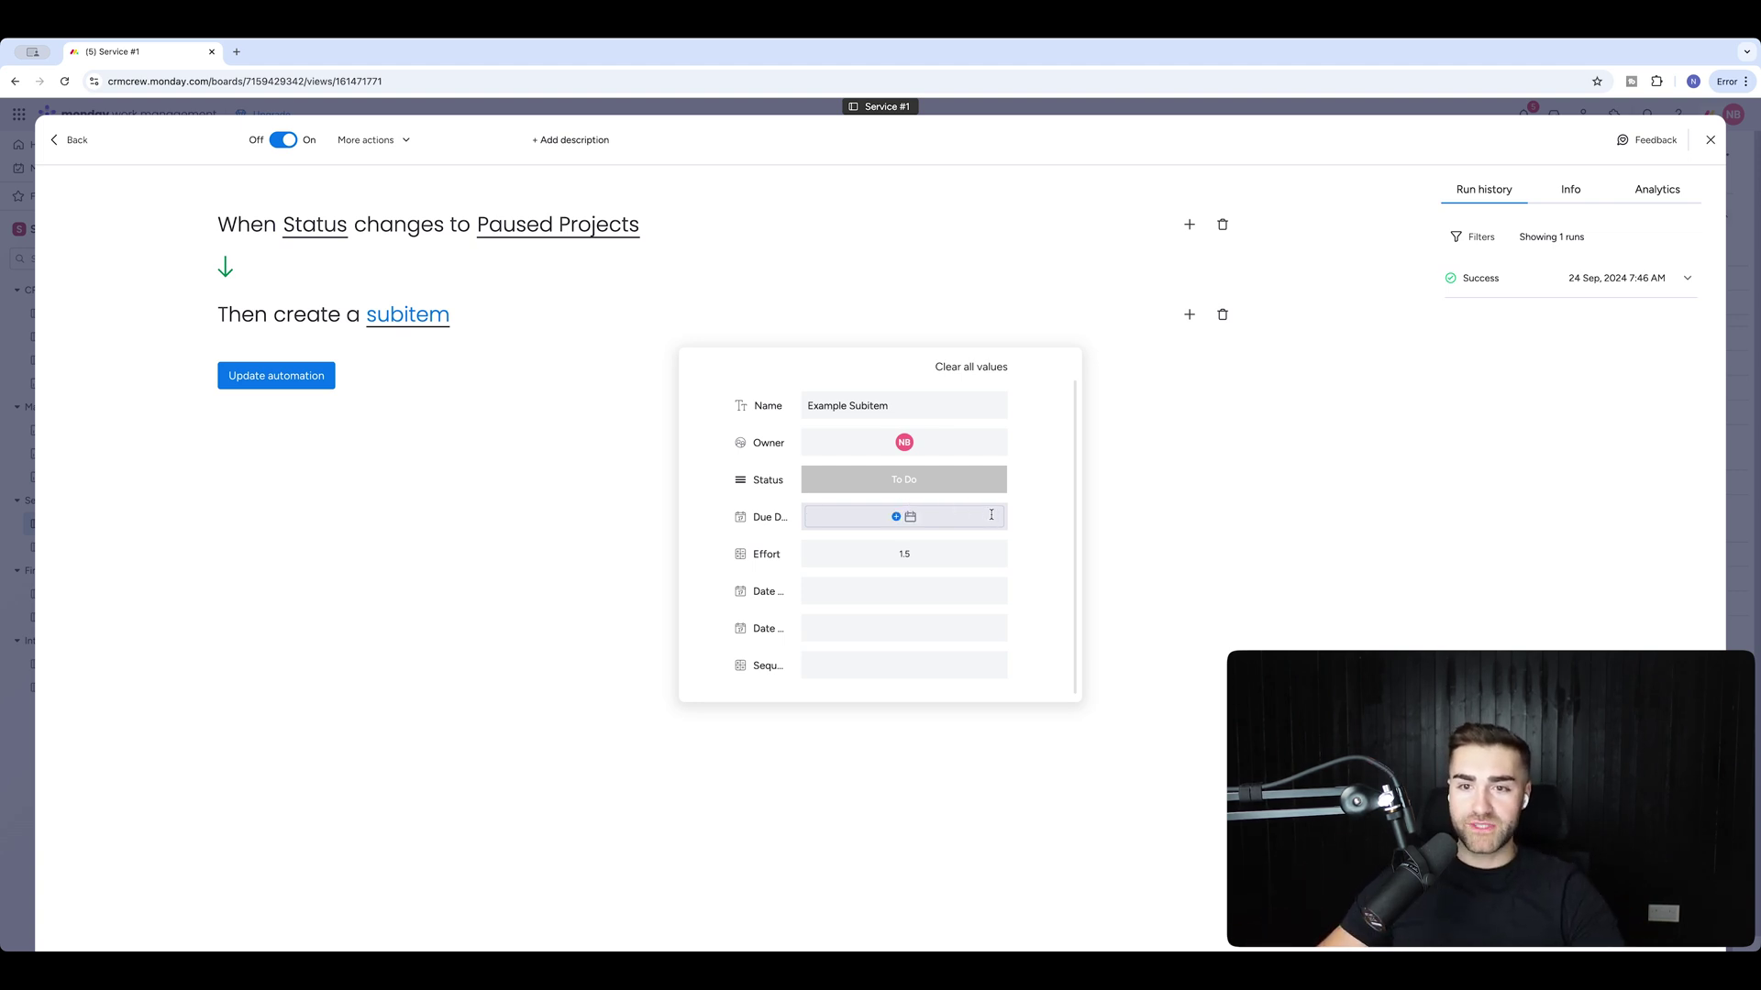
{"action": "left_click", "coordinate": [472, 492]}
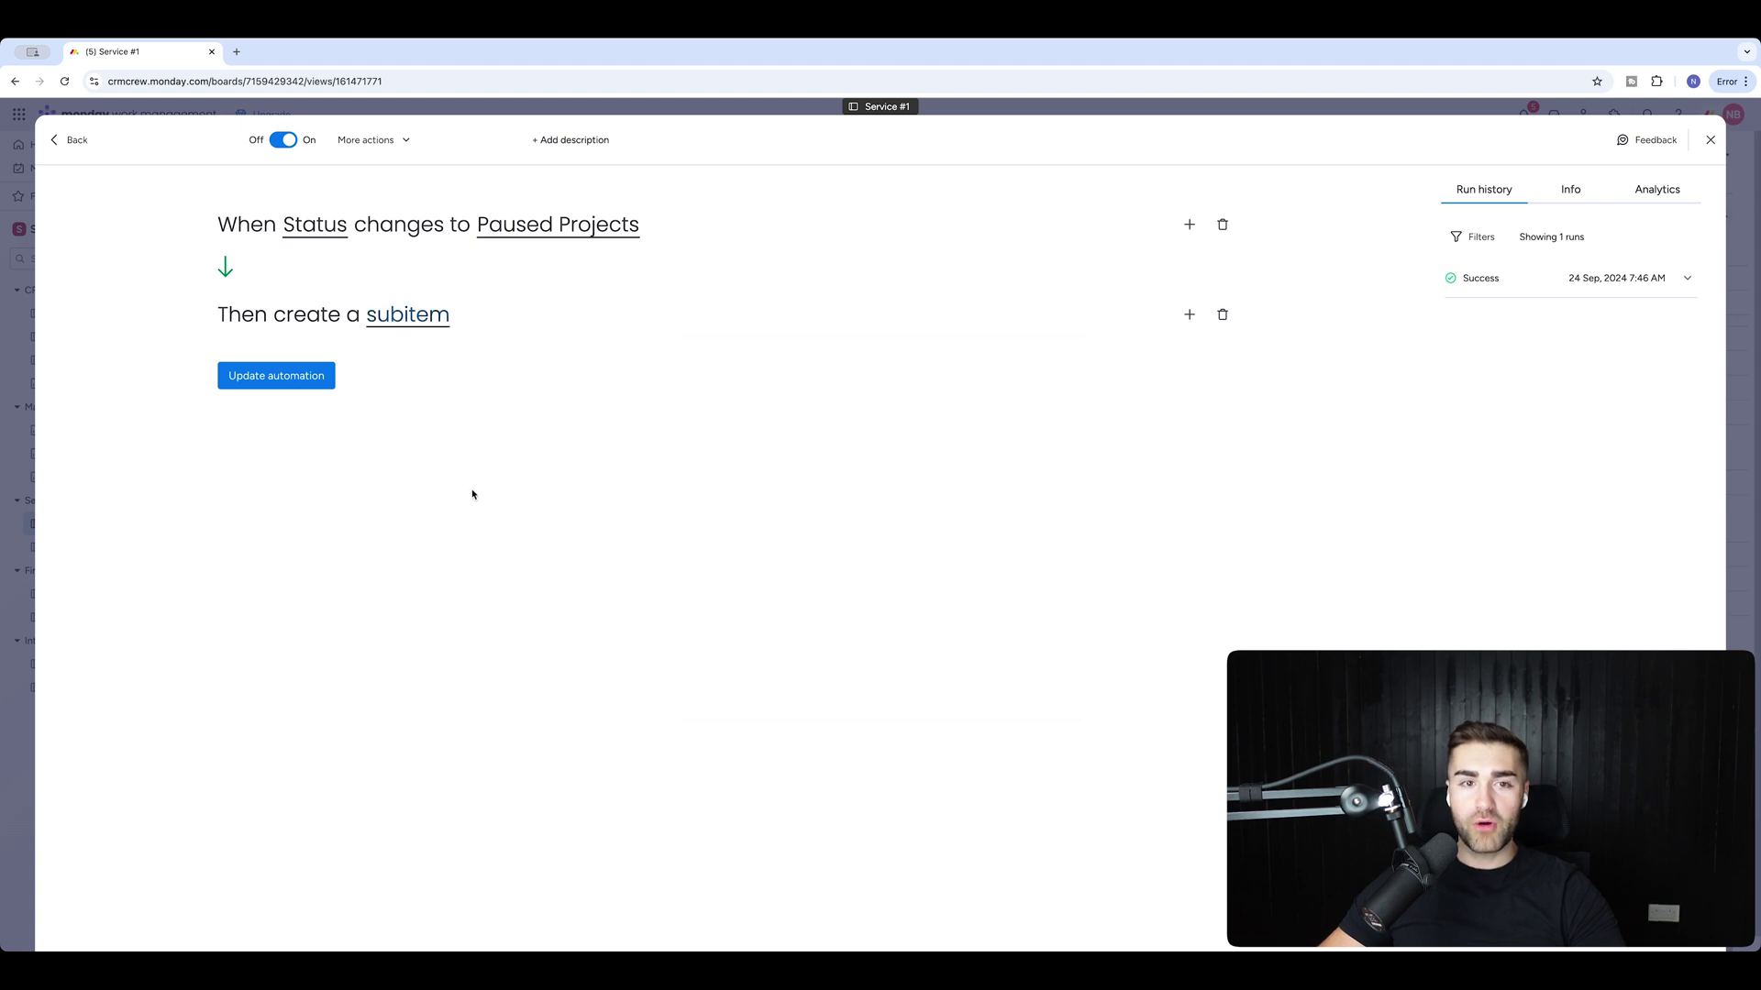
{"action": "left_click", "coordinate": [265, 377]}
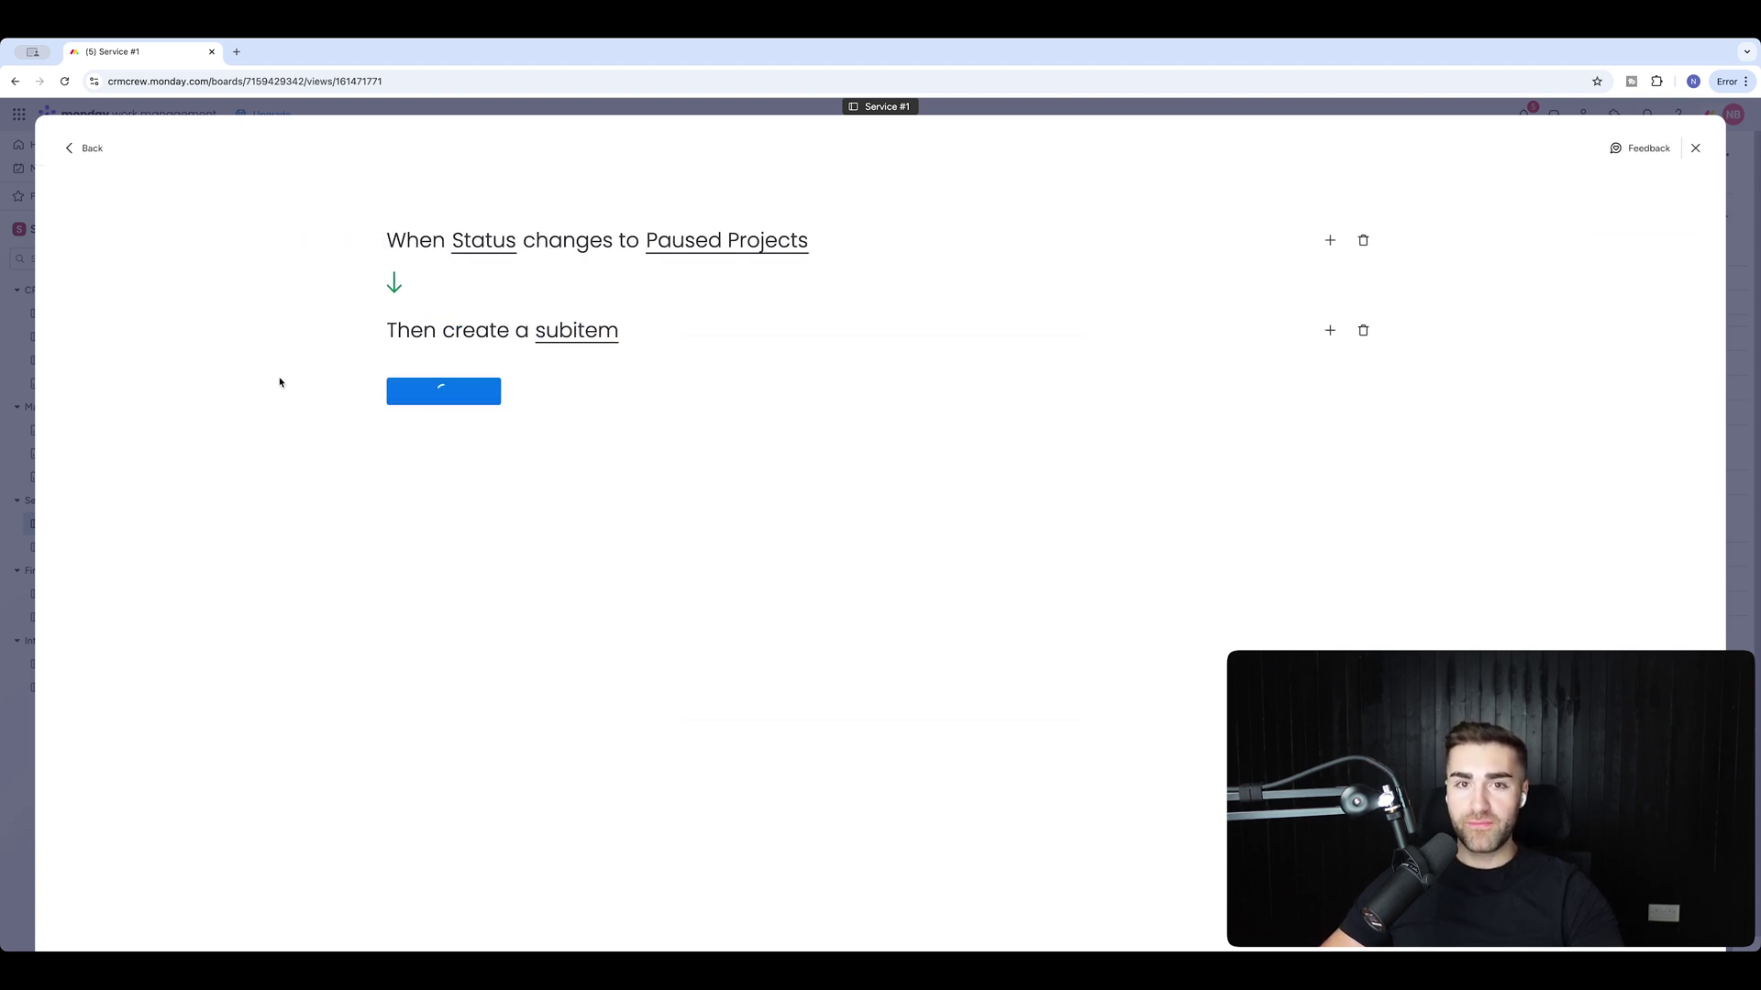
Give Example Subitem a Sequence Number of 1
{"action": "key", "text": "Escape"}
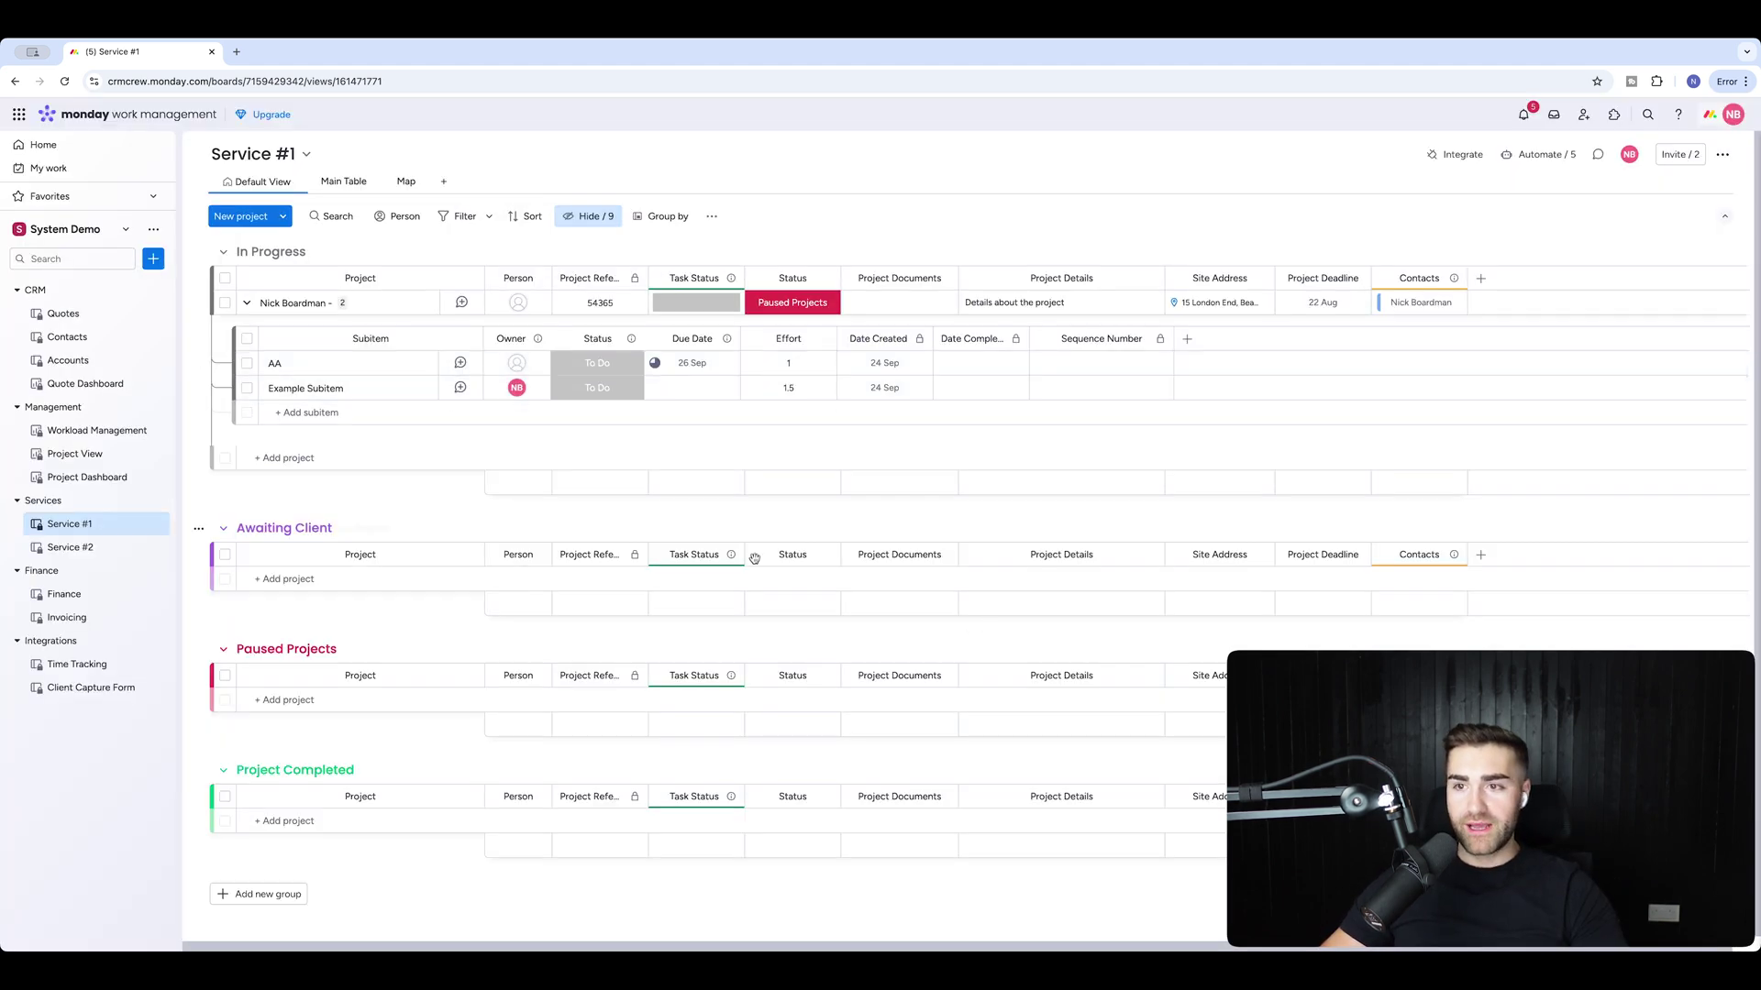
{"action": "left_click", "coordinate": [1076, 387]}
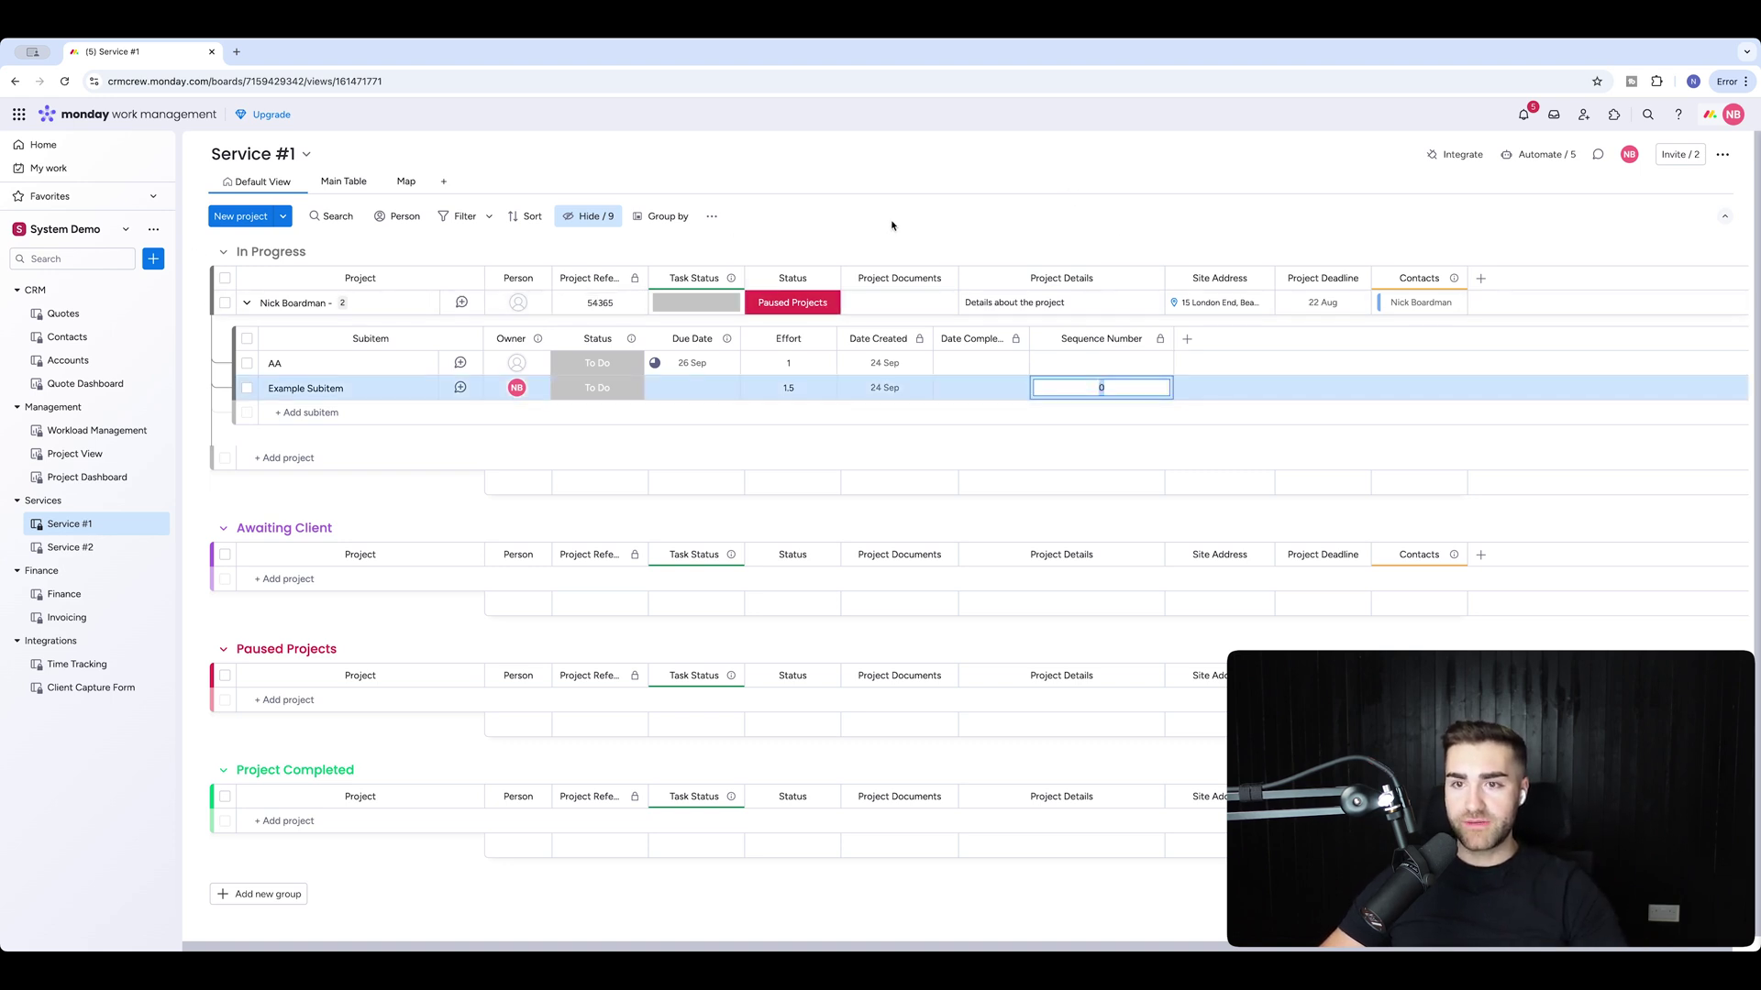
{"action": "key", "text": "Return"}
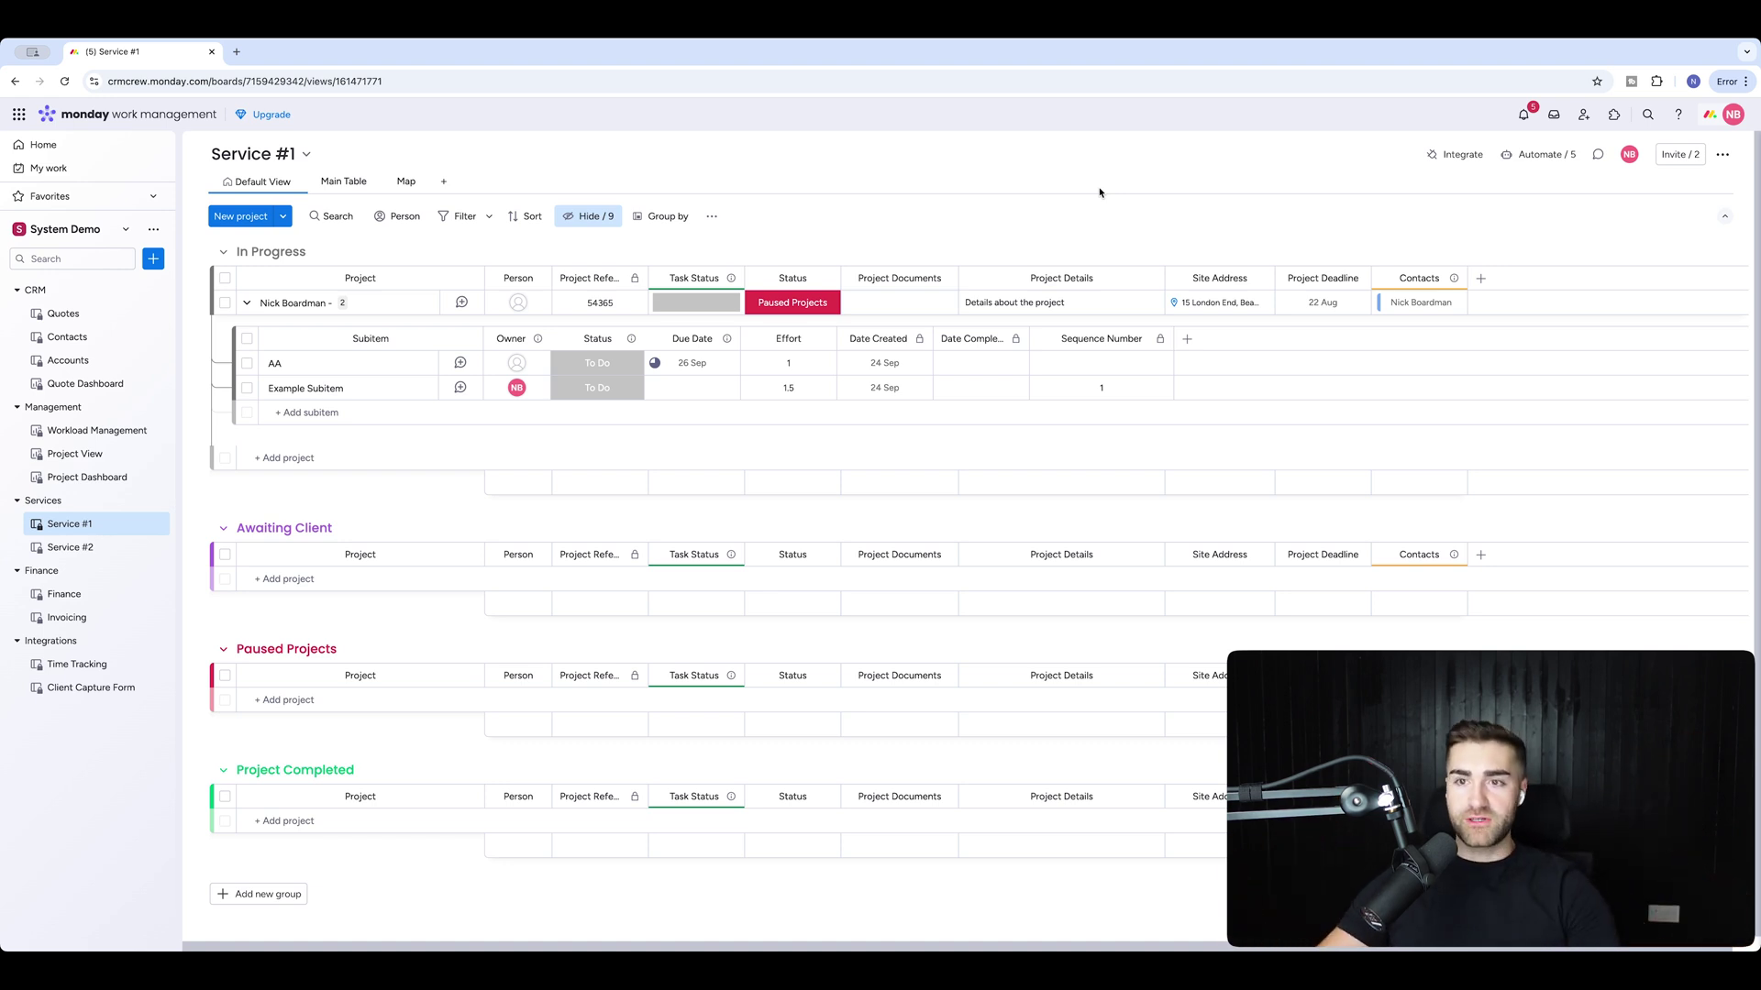
Delete the AA subitem and bring up the board's five automations
{"action": "left_click", "coordinate": [246, 363]}
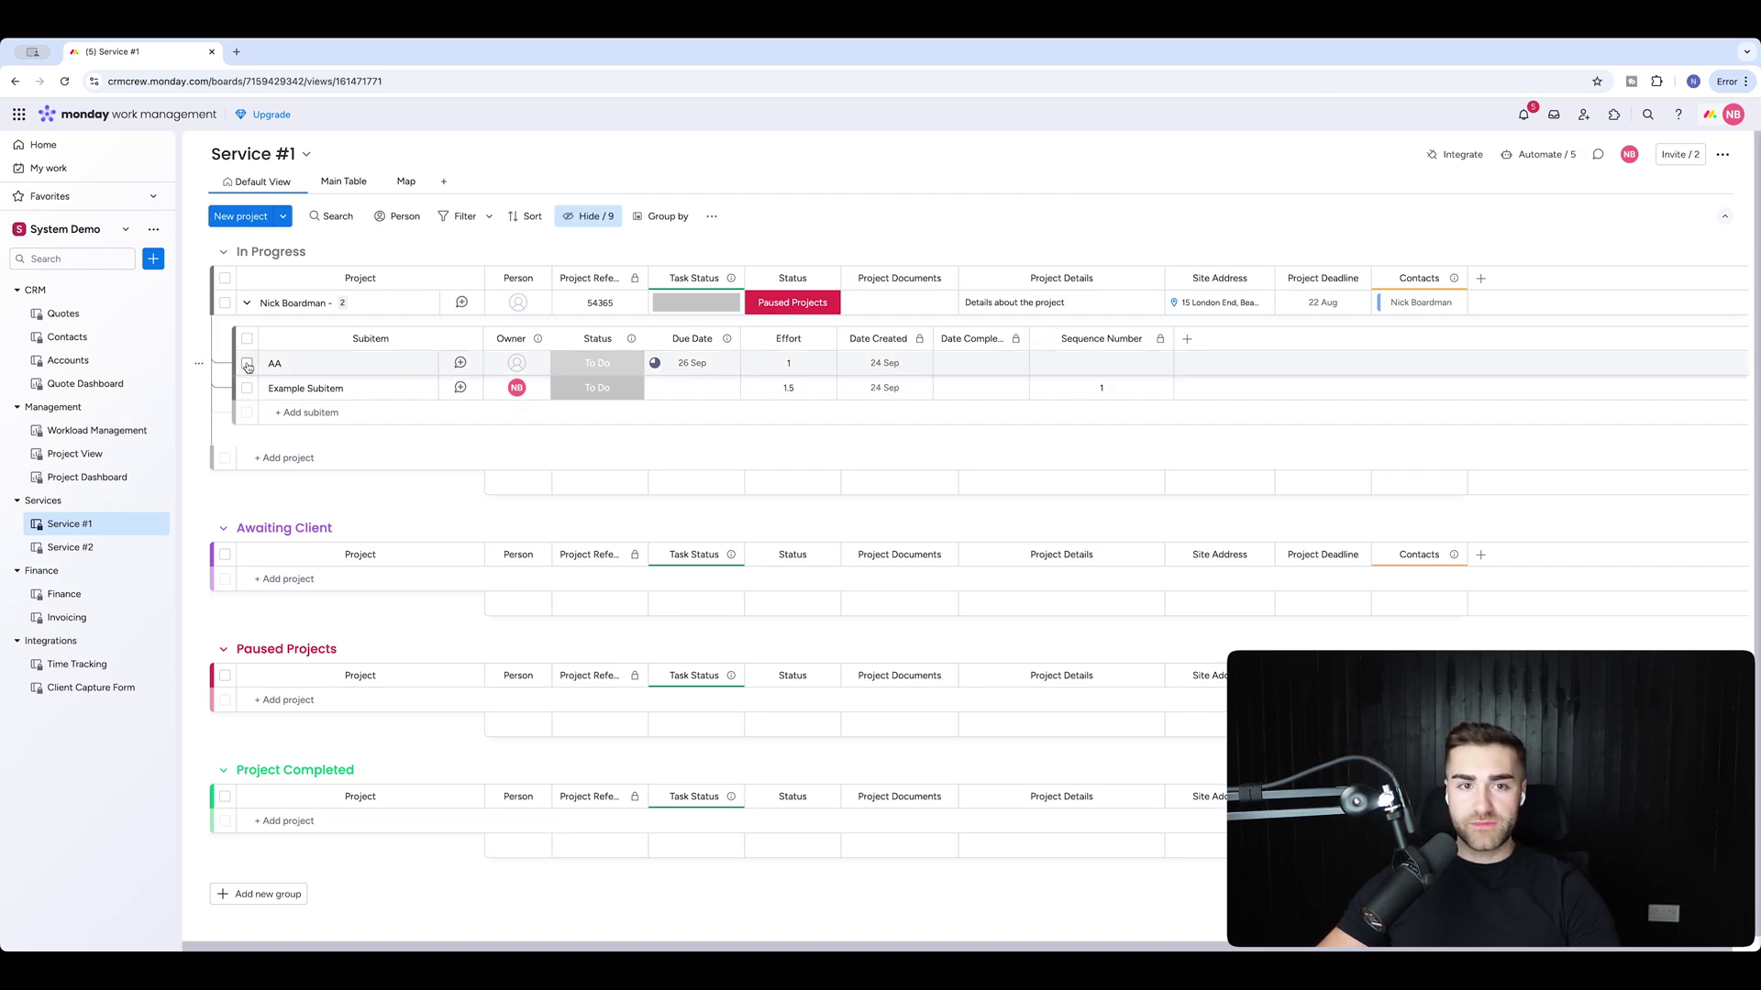
{"action": "left_click", "coordinate": [1041, 894]}
{"action": "key", "text": "Return"}
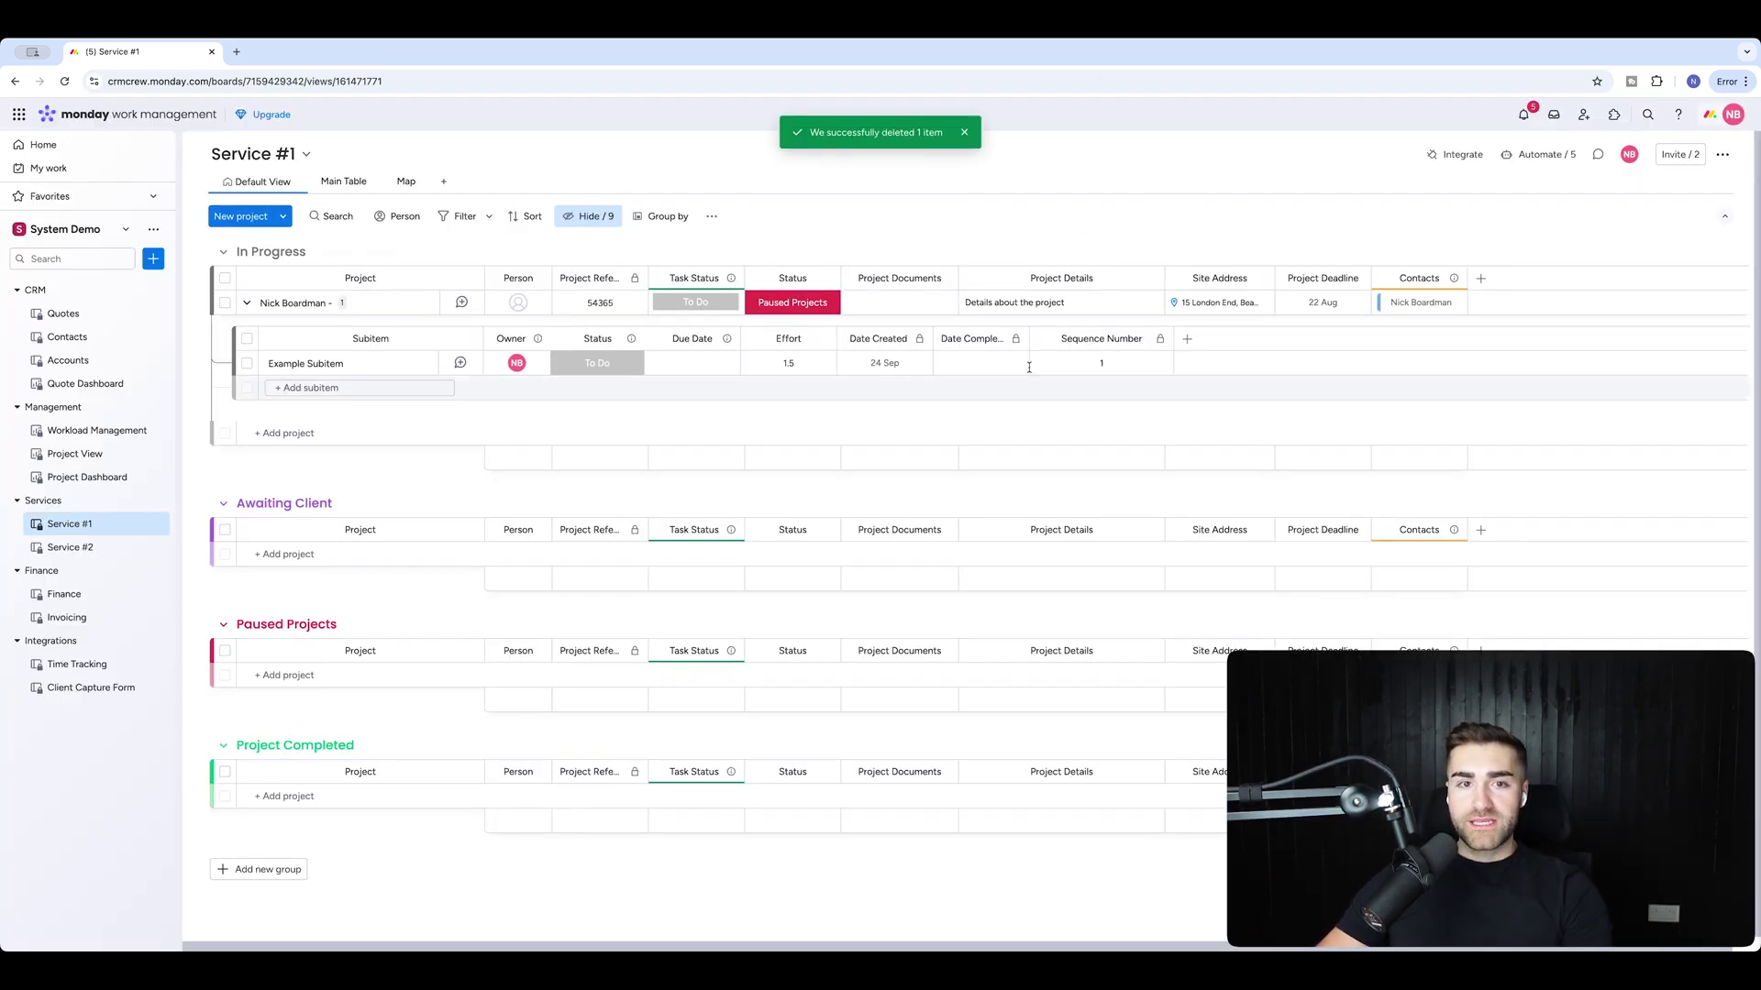
{"action": "left_click", "coordinate": [1546, 156]}
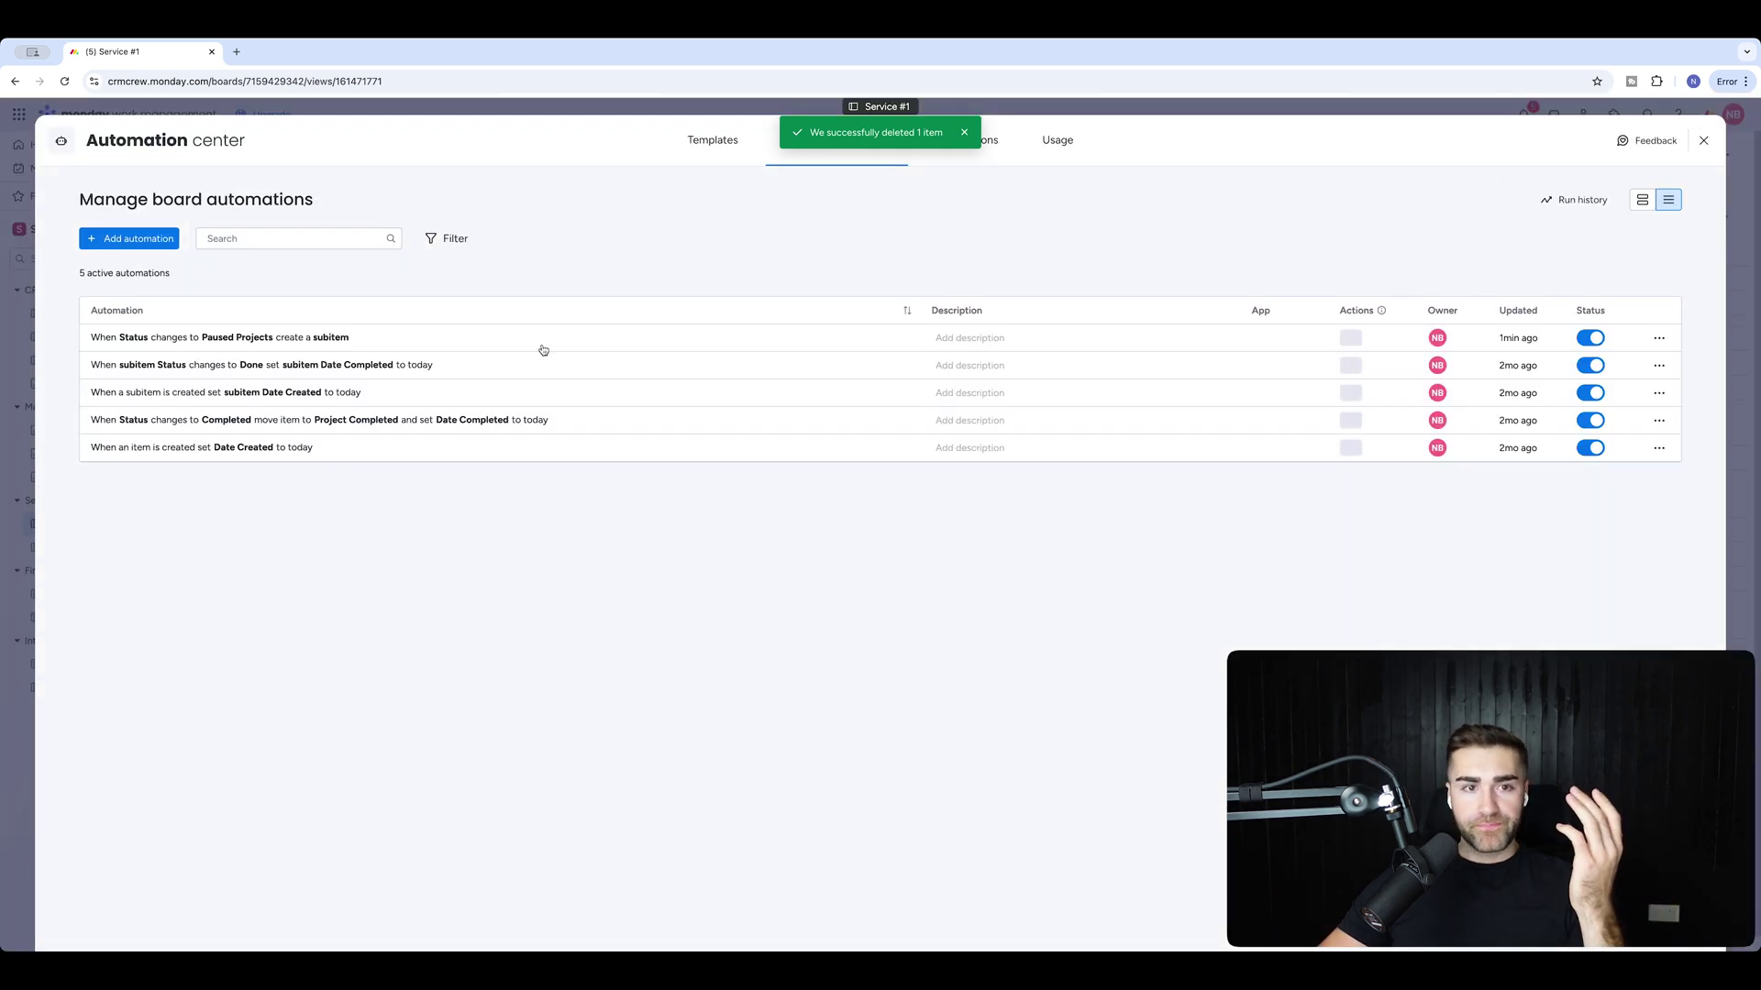
Reopen the Paused Projects subitem automation, touch its Sequence Number field, and update it
{"action": "left_click", "coordinate": [238, 340]}
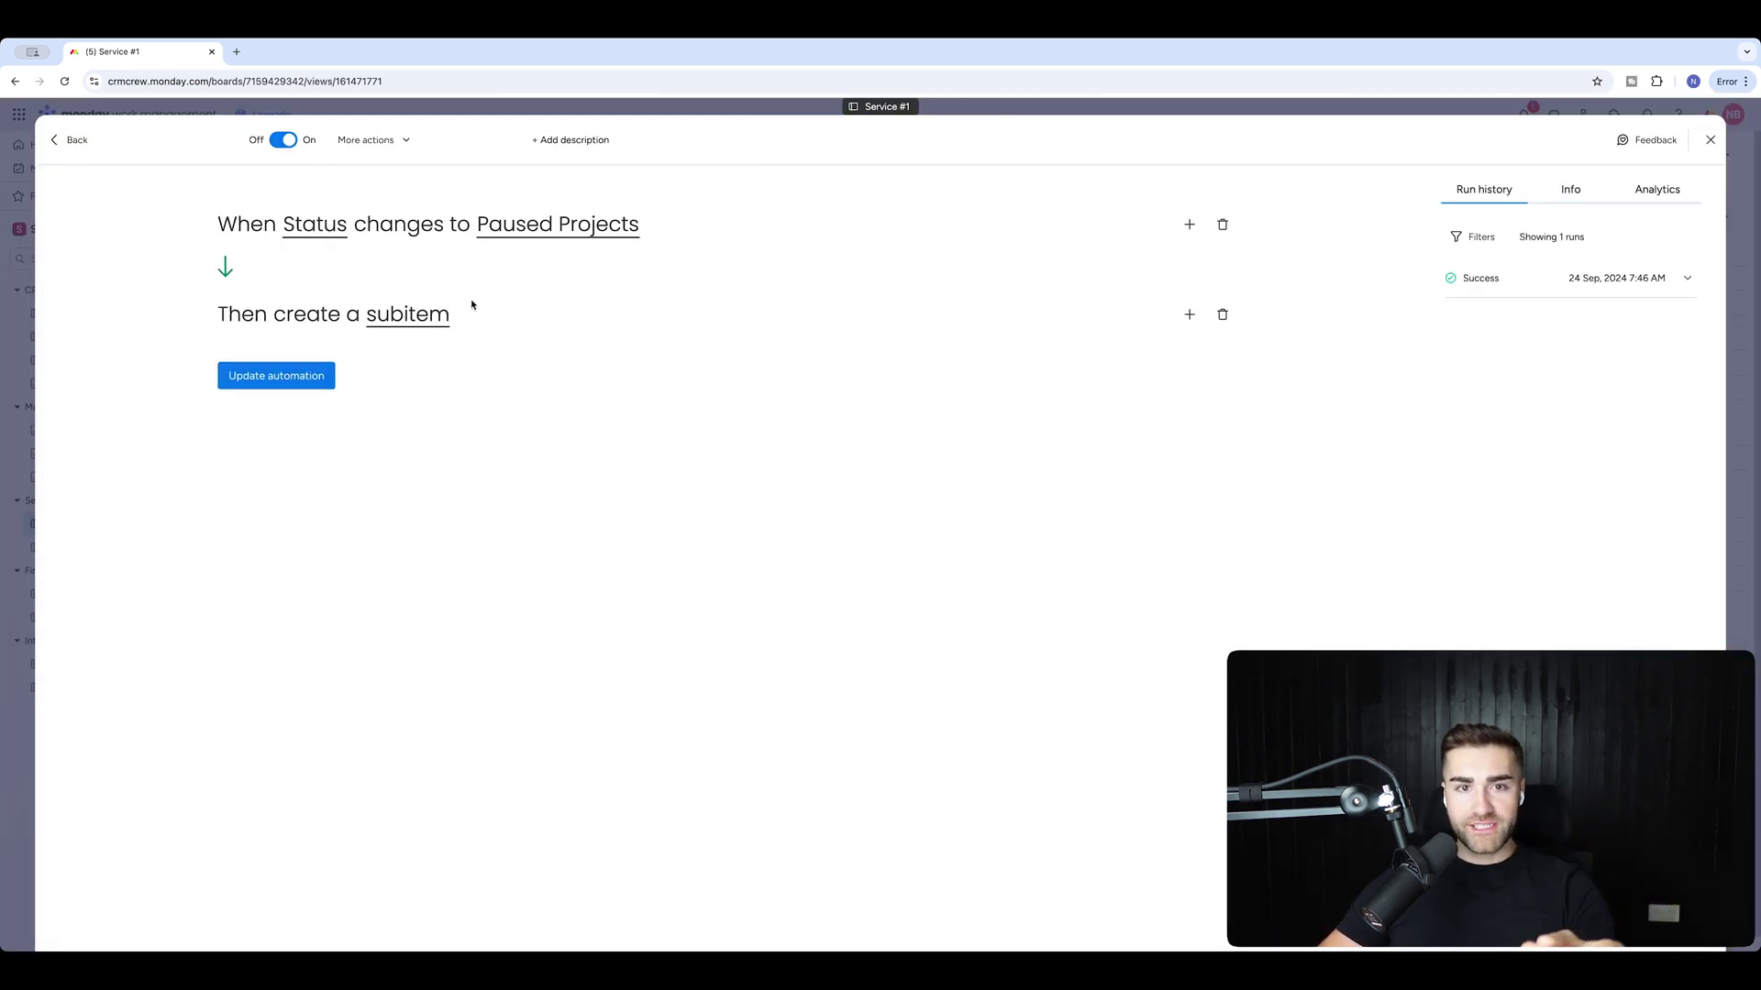
{"action": "left_click", "coordinate": [401, 317]}
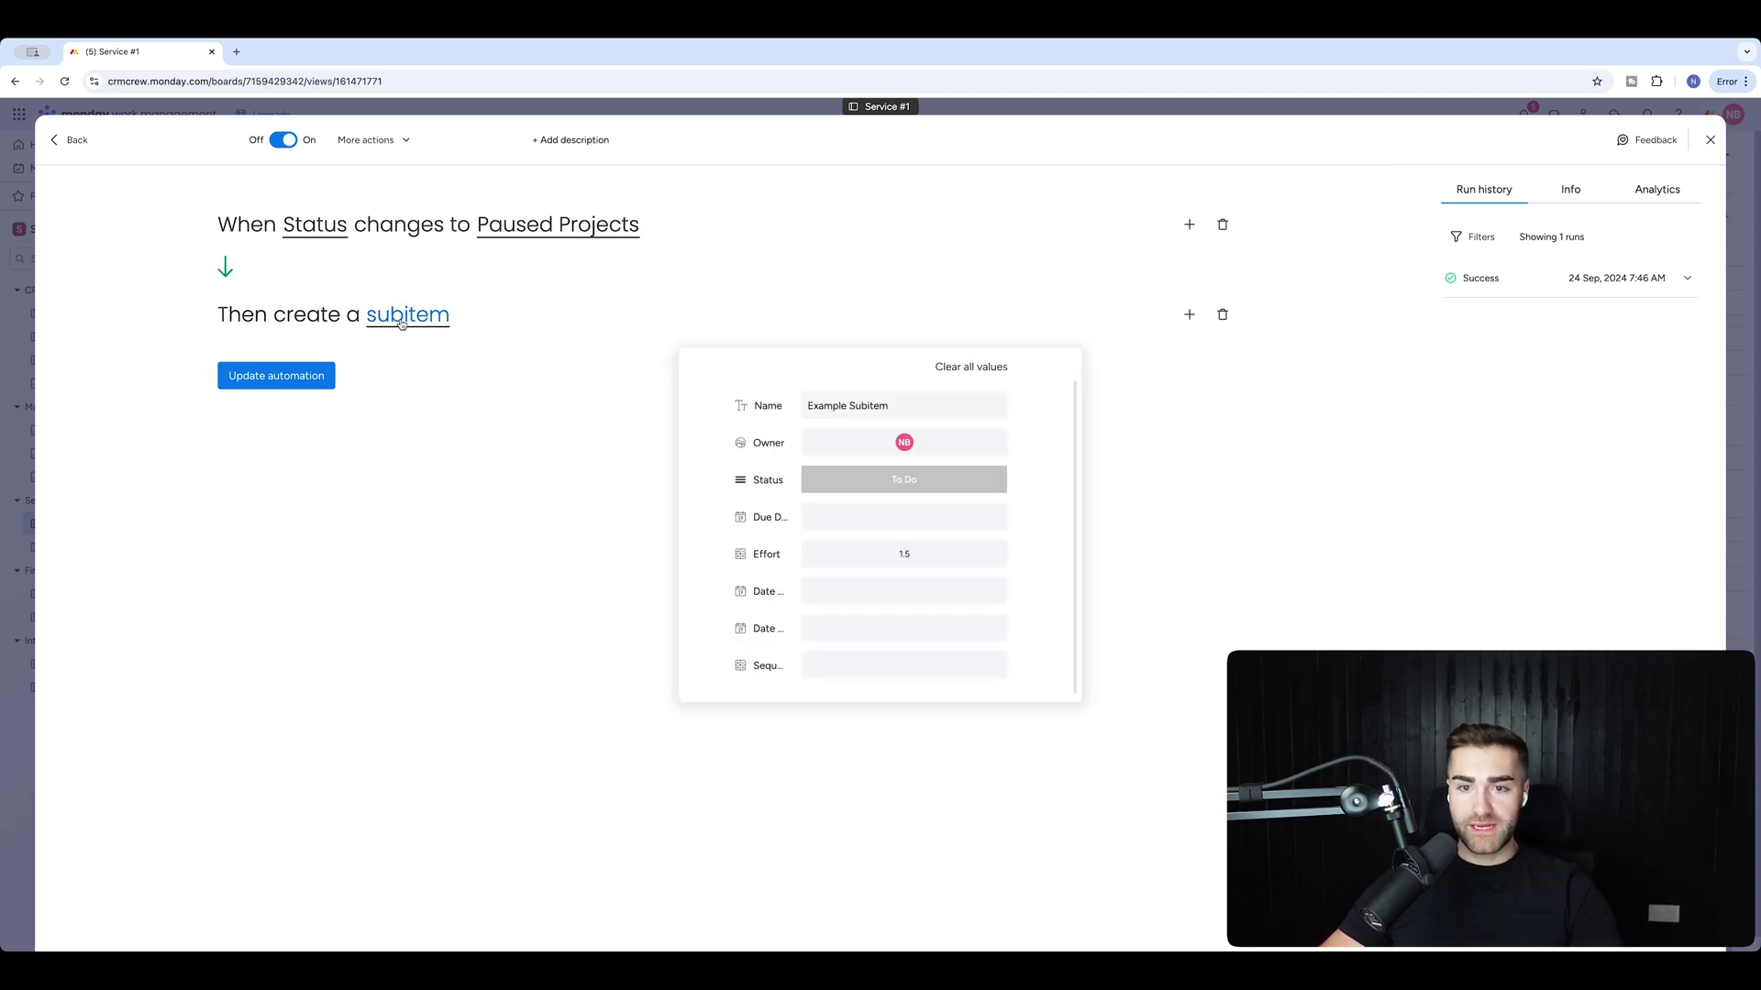
{"action": "left_click", "coordinate": [904, 665]}
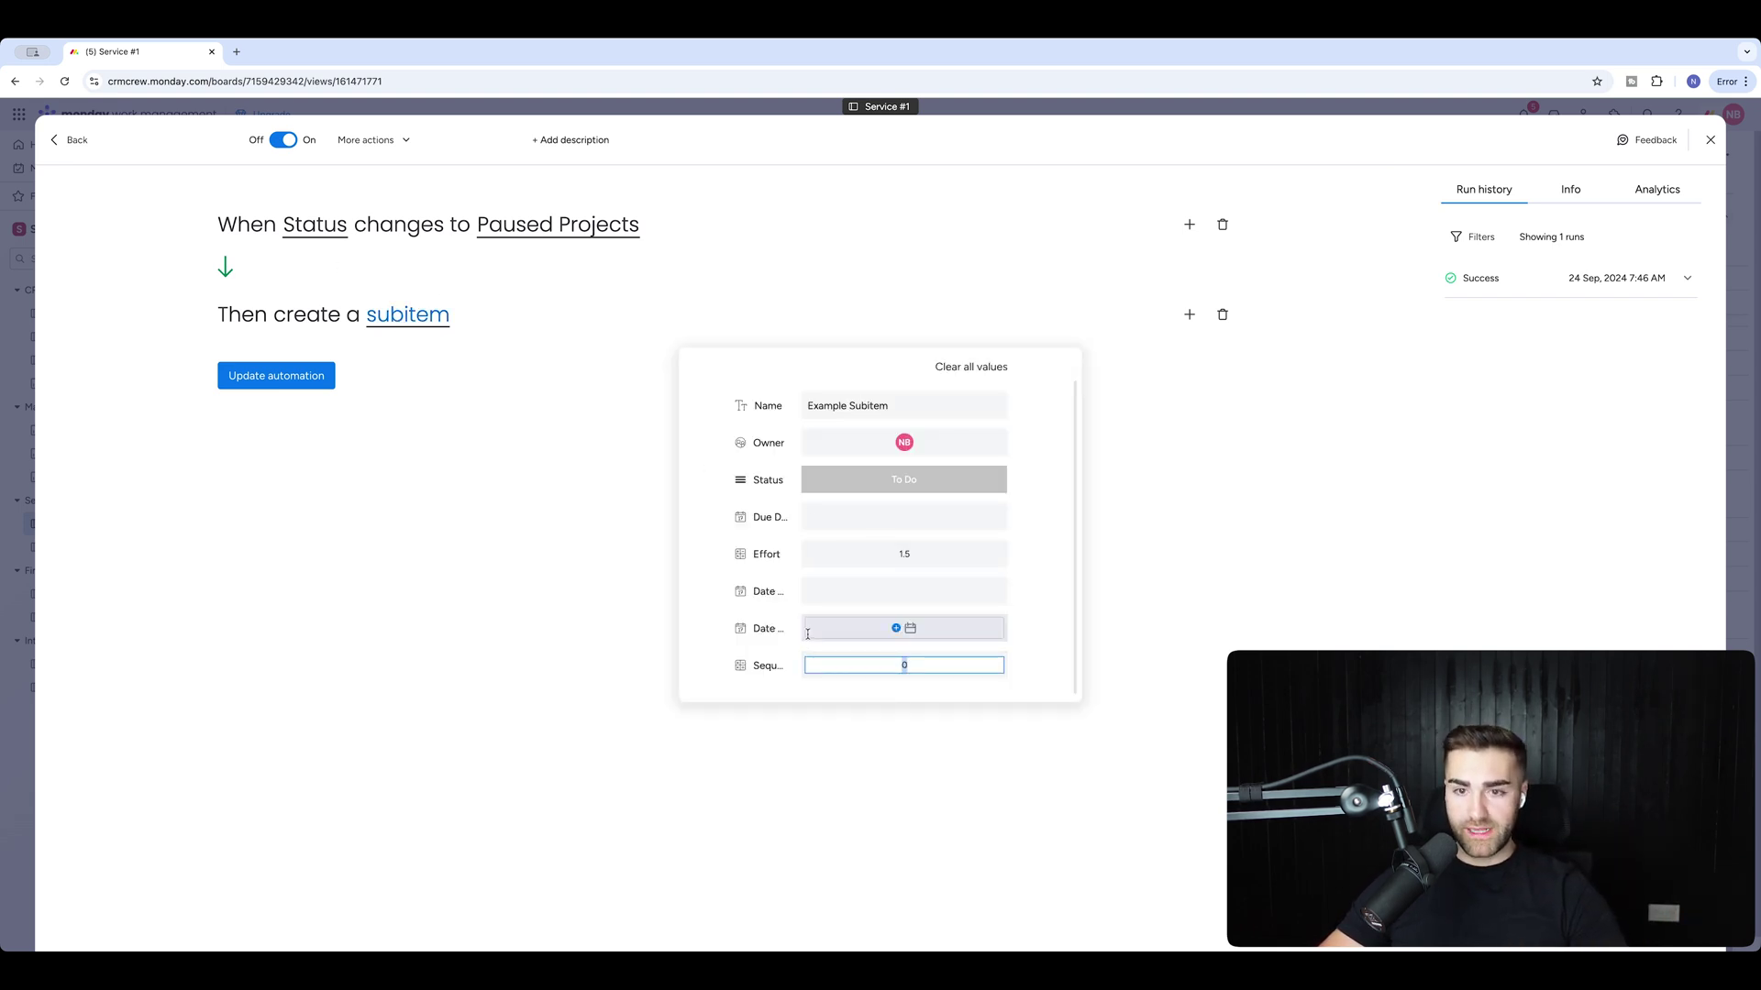
{"action": "left_click", "coordinate": [152, 256]}
{"action": "left_click", "coordinate": [276, 379]}
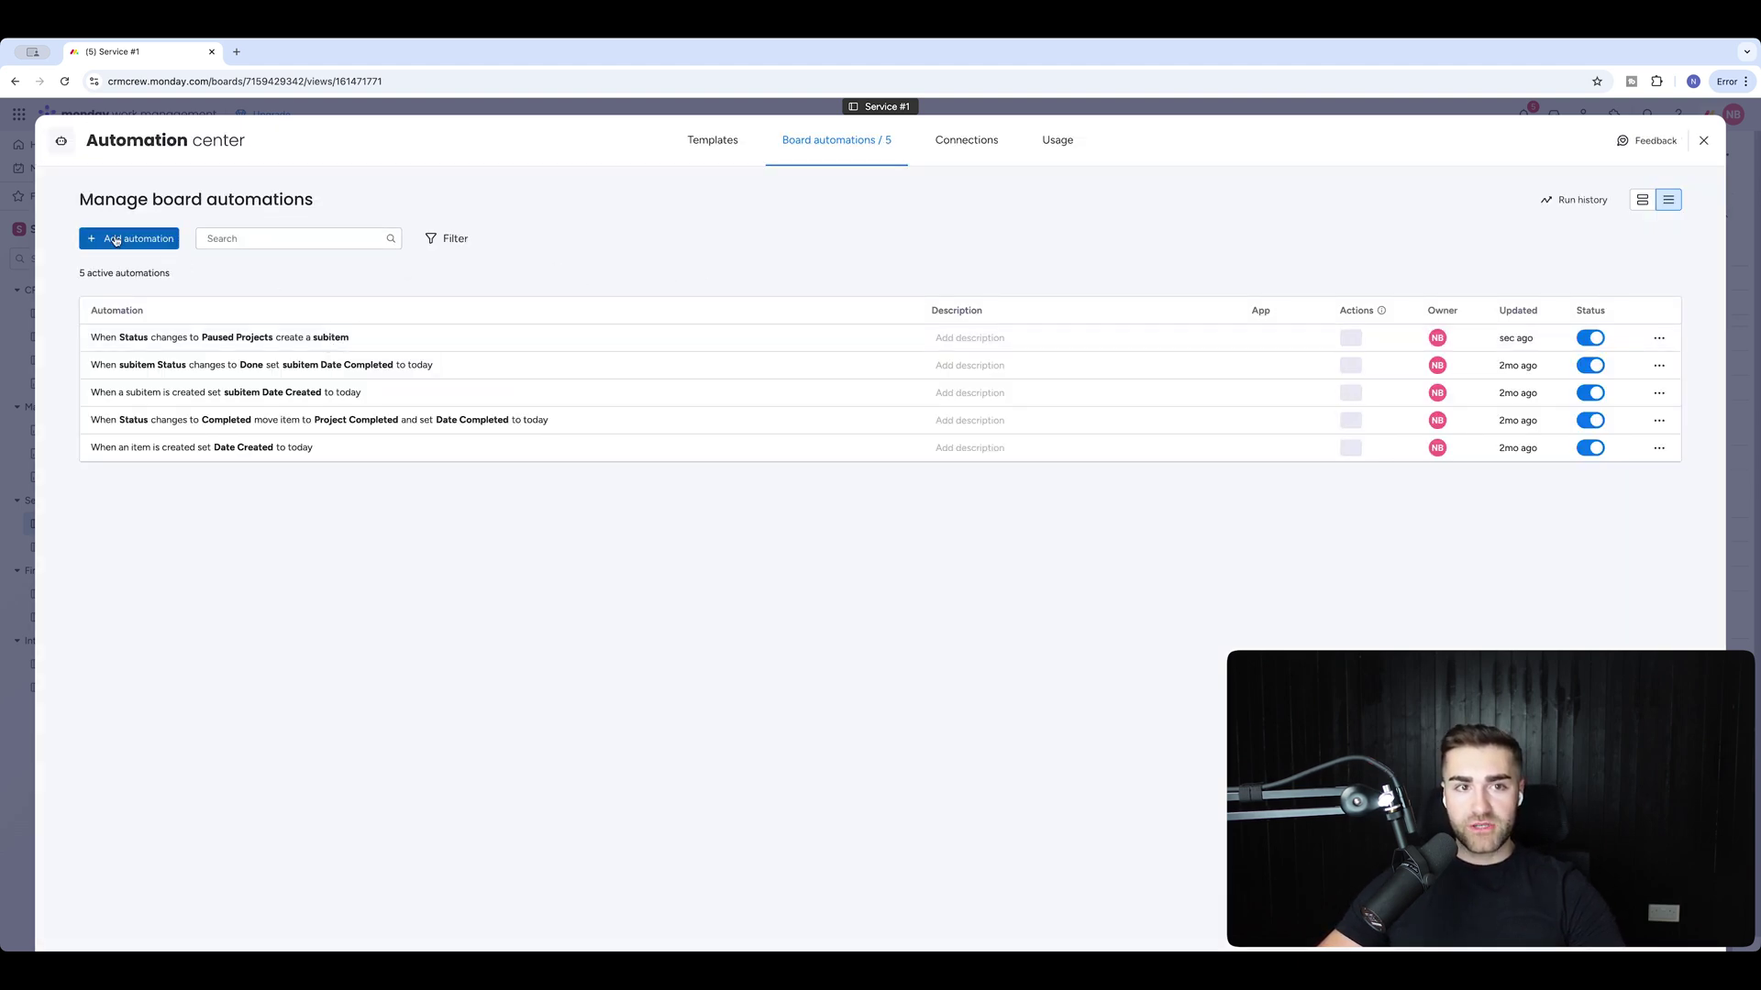
{"action": "left_click", "coordinate": [115, 240]}
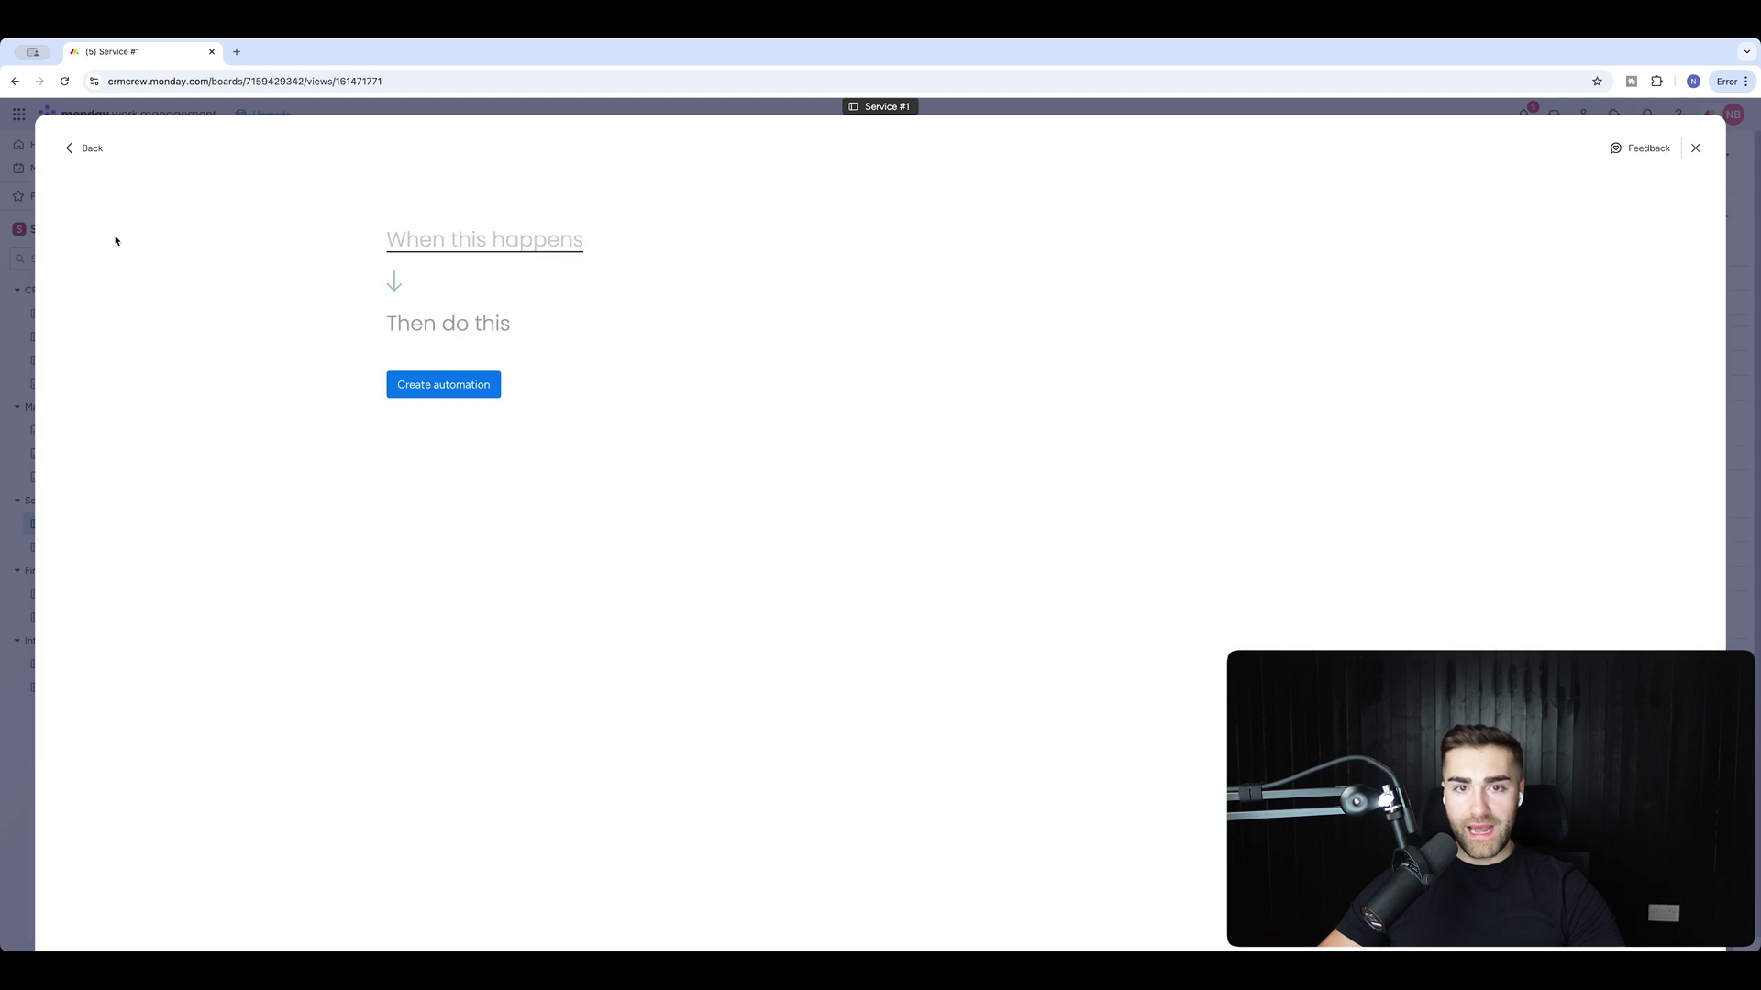
Trigger the new automation when a subitem is created
{"action": "left_click", "coordinate": [457, 241]}
{"action": "type", "text": "subite"}
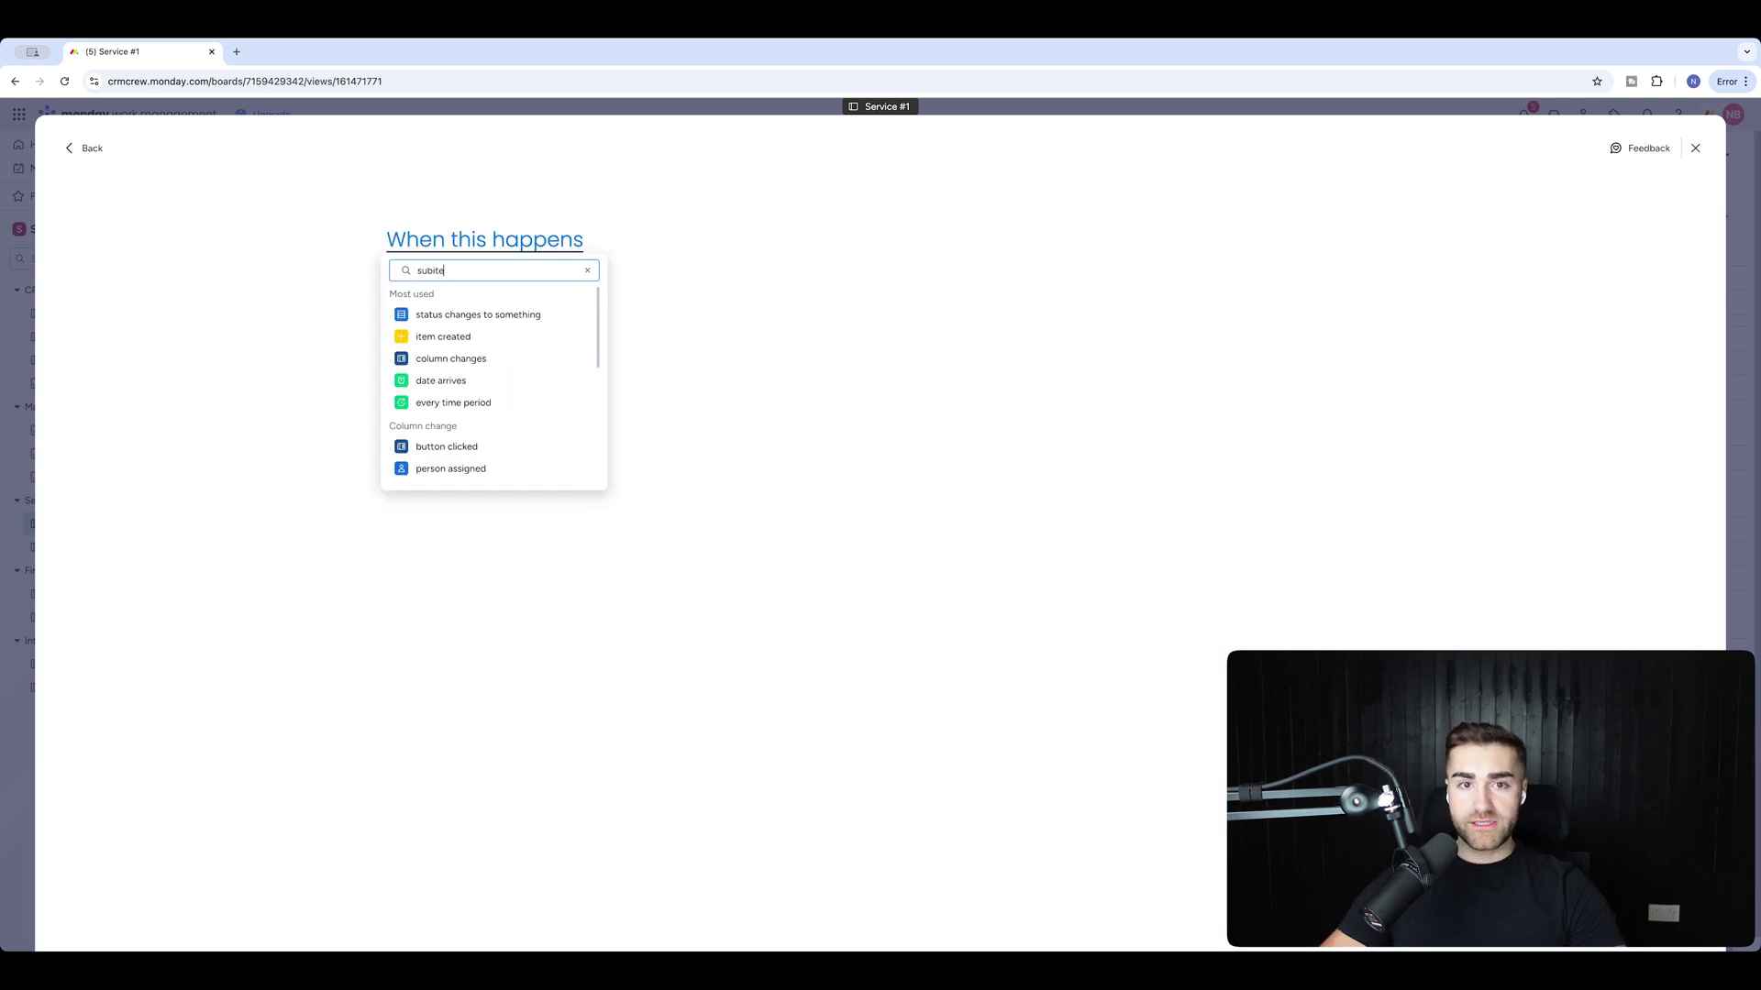
{"action": "type", "text": "m"}
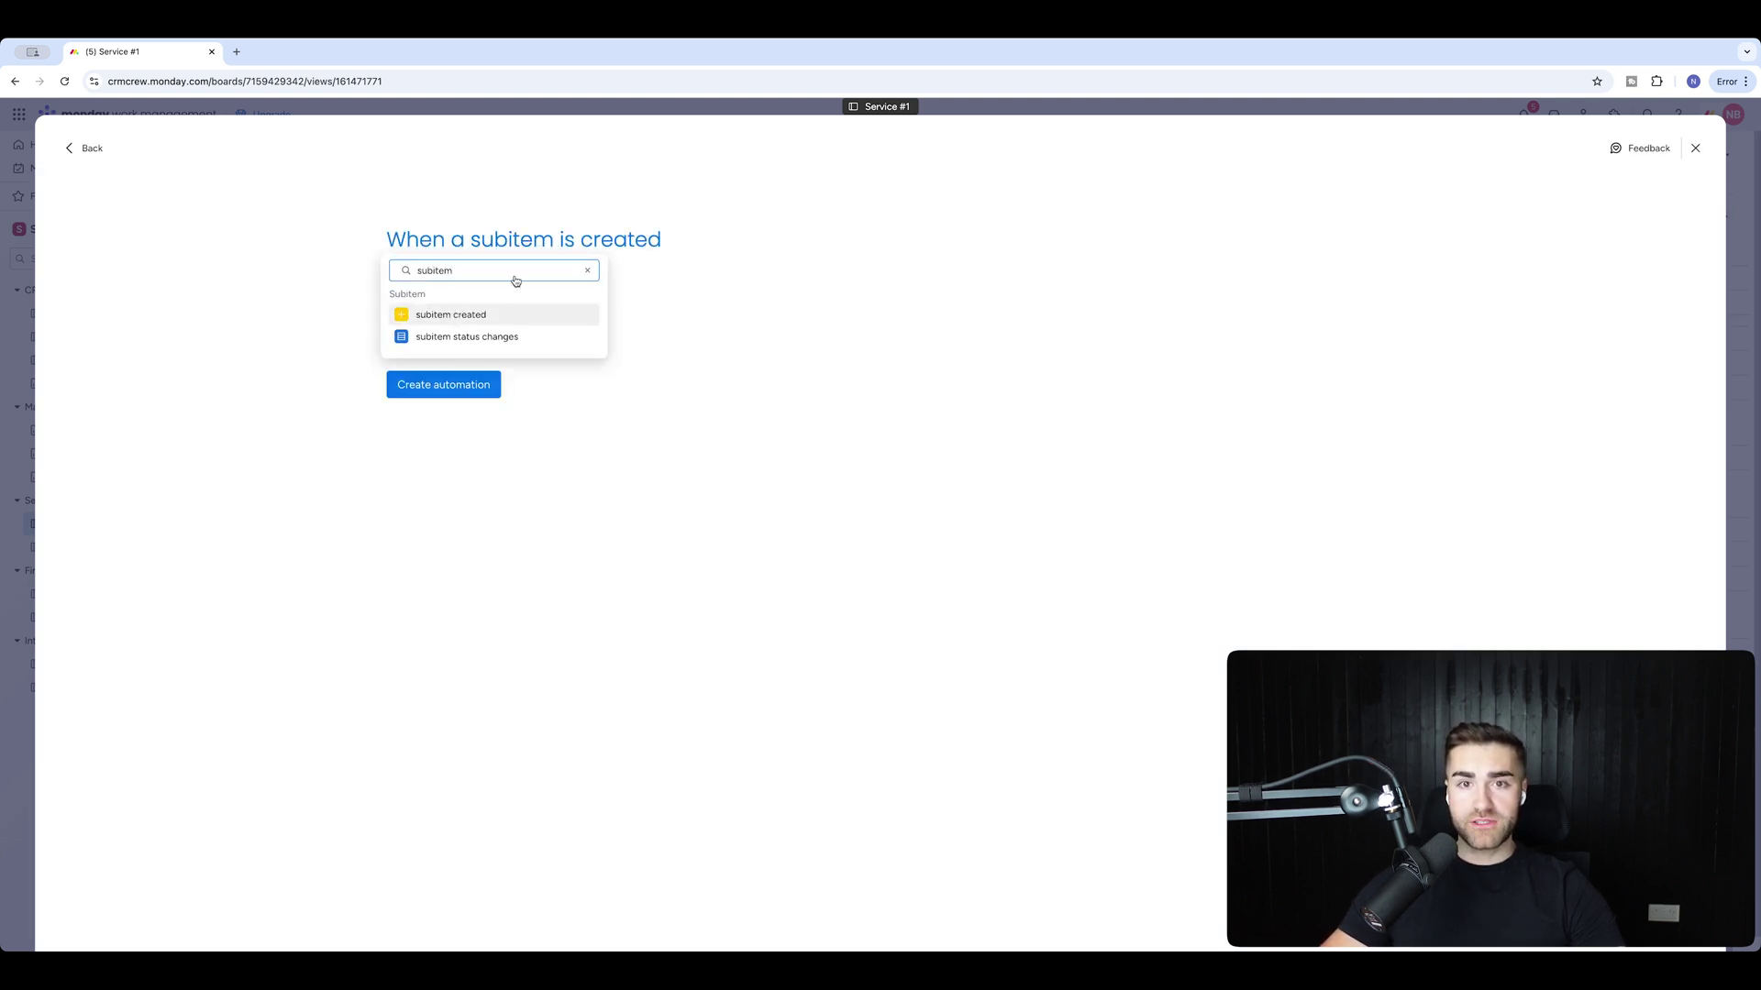
{"action": "left_click", "coordinate": [503, 314]}
Add a condition that subitem Sequence Number equals 1, with a set date action
{"action": "left_click", "coordinate": [1330, 239]}
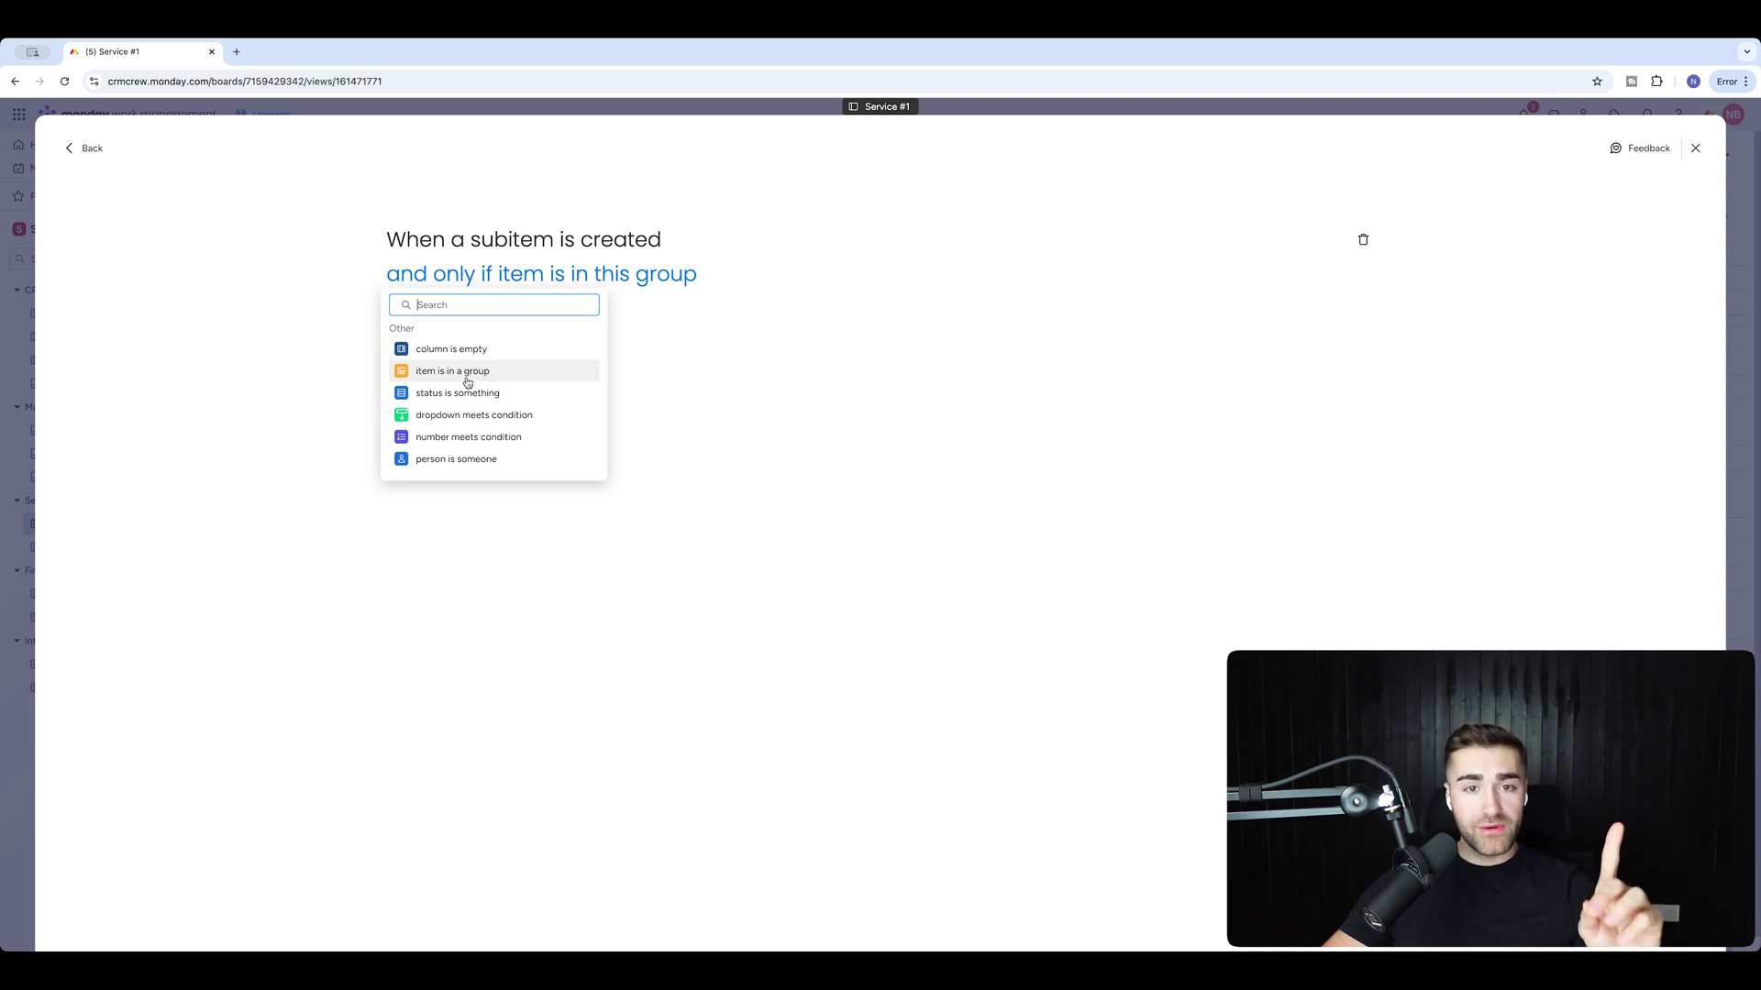
{"action": "left_click", "coordinate": [479, 437]}
{"action": "left_click", "coordinate": [527, 292]}
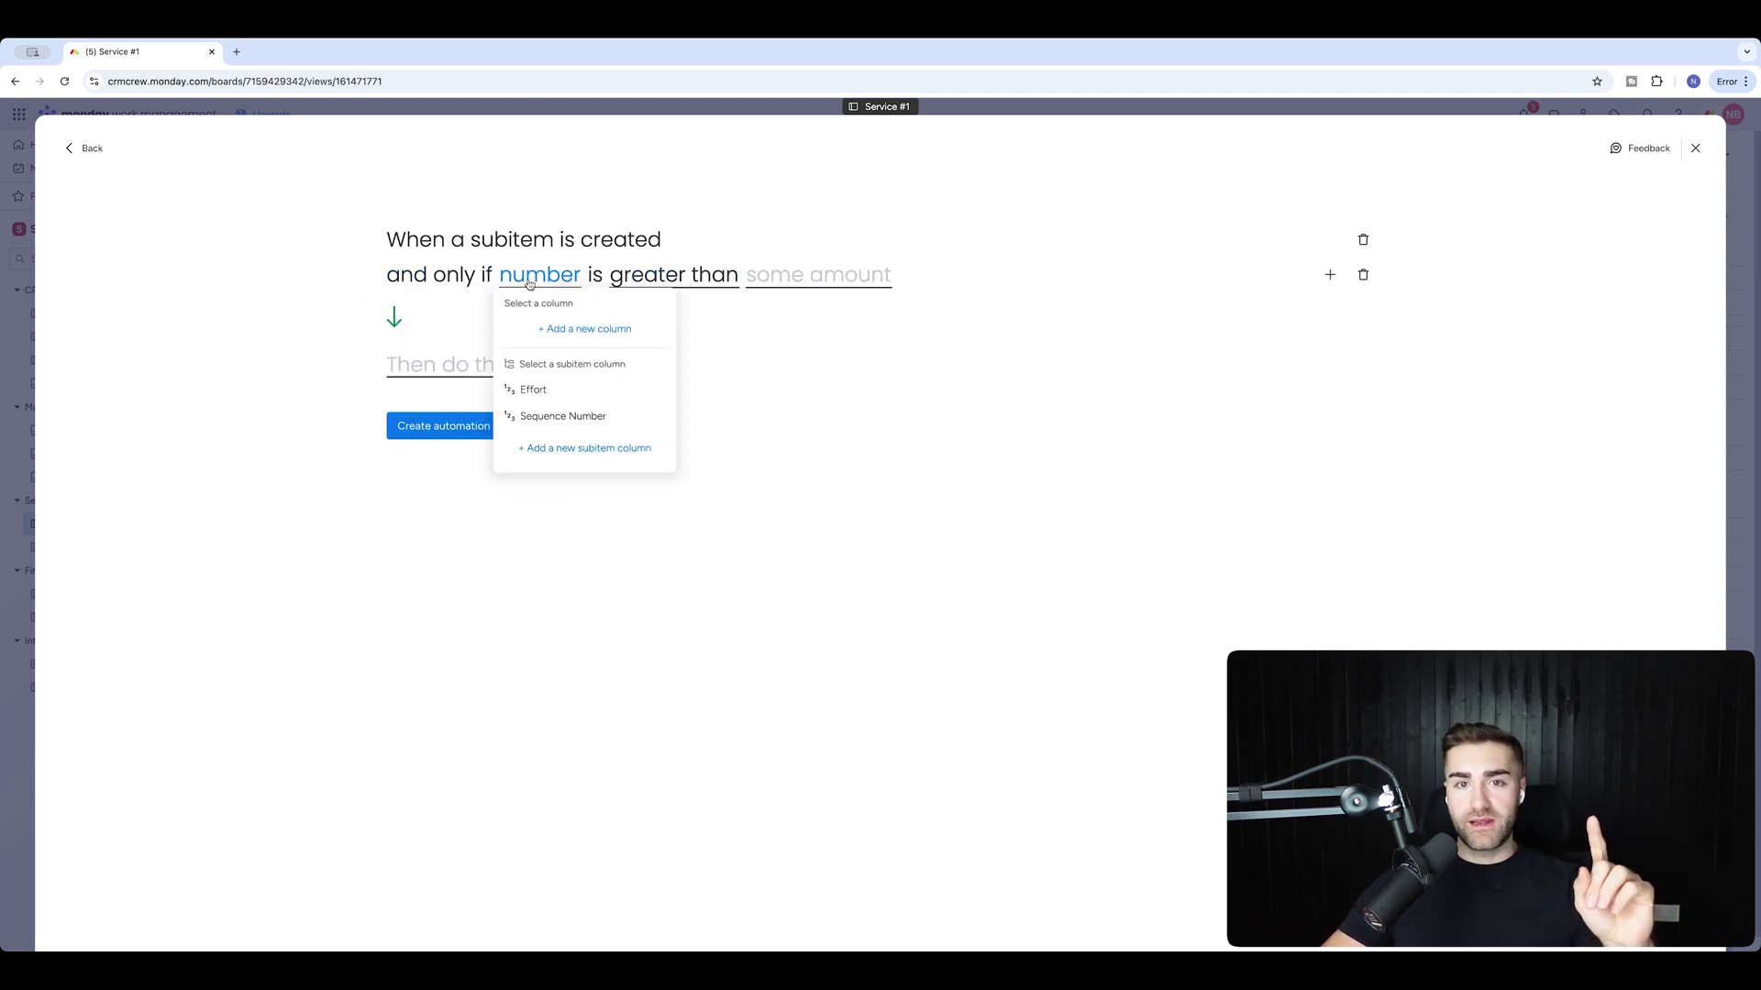
{"action": "left_click", "coordinate": [545, 414]}
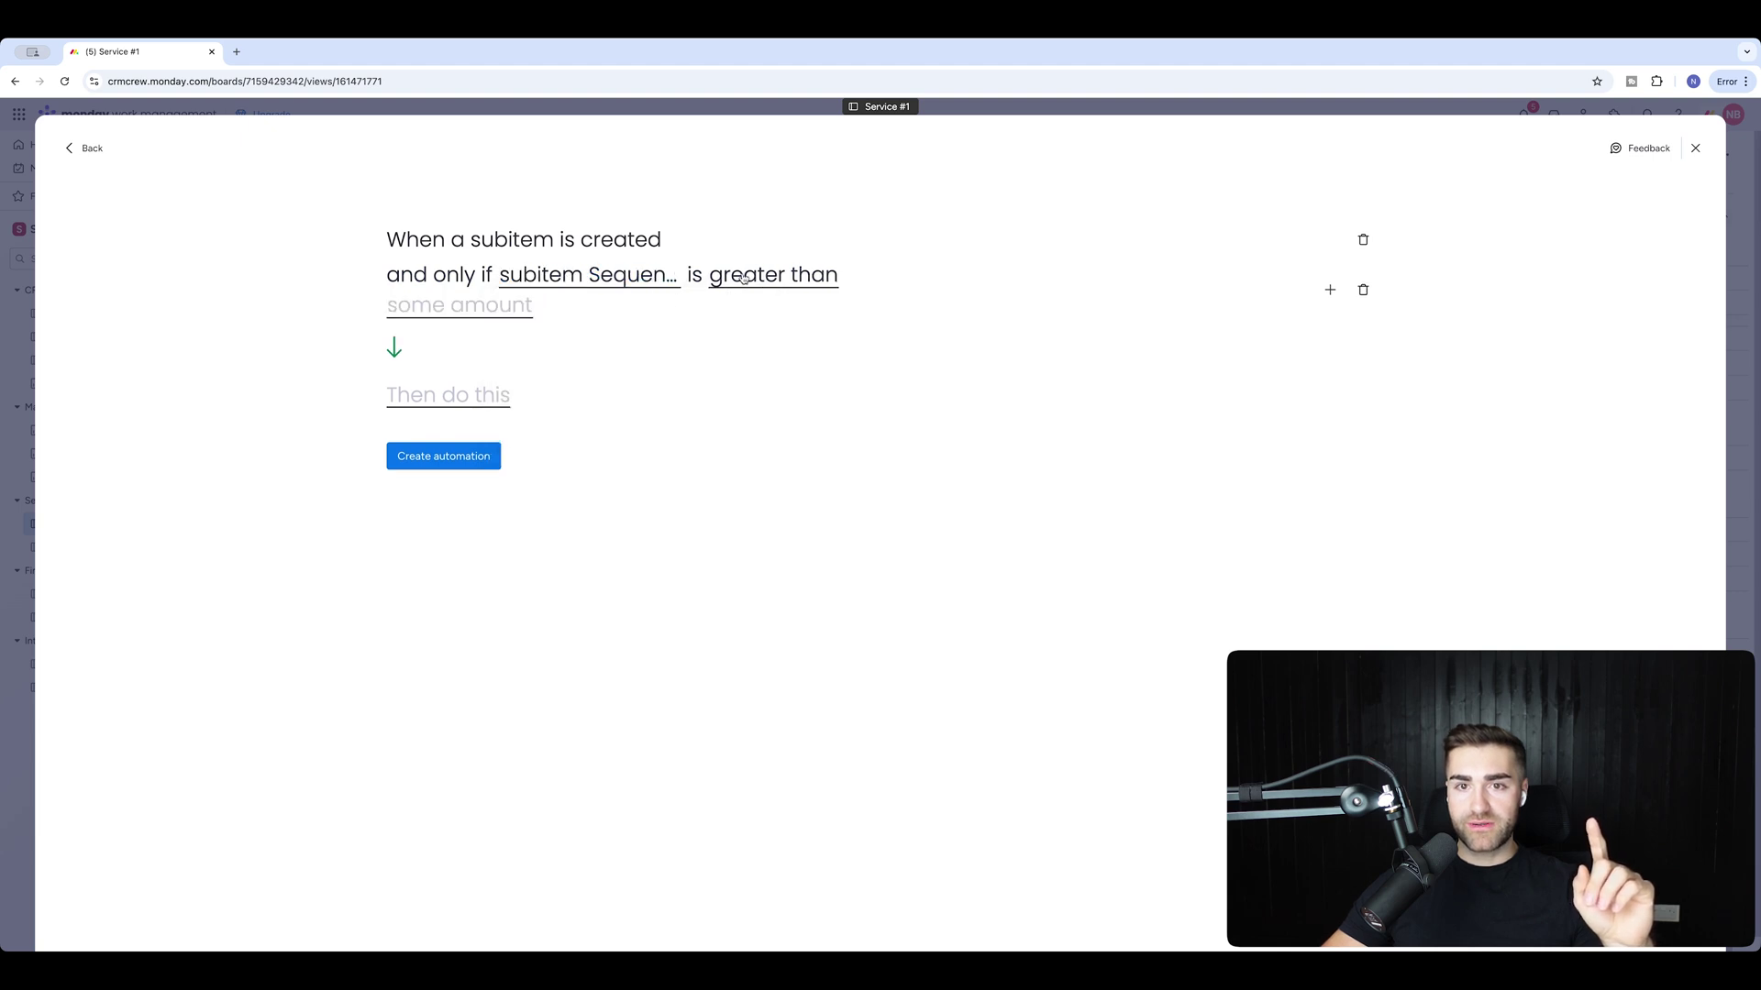
{"action": "left_click", "coordinate": [744, 278]}
{"action": "left_click", "coordinate": [747, 305]}
{"action": "left_click", "coordinate": [445, 307]}
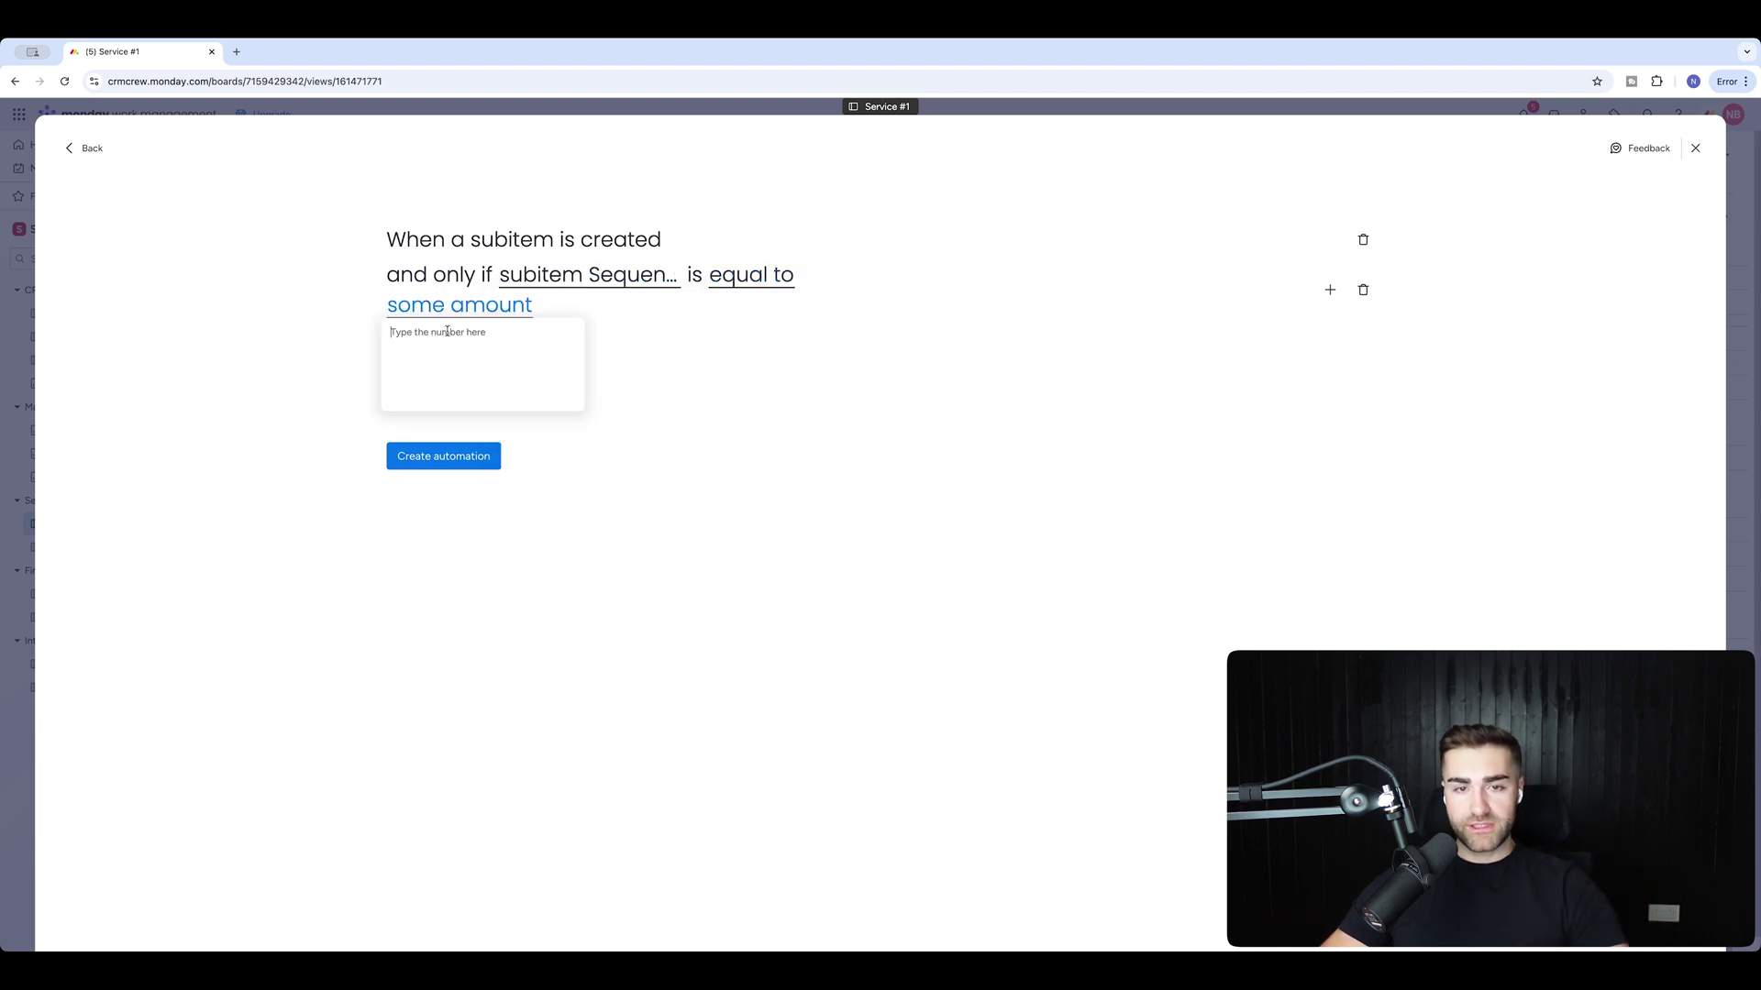
{"action": "type", "text": "1"}
{"action": "key", "text": "Return"}
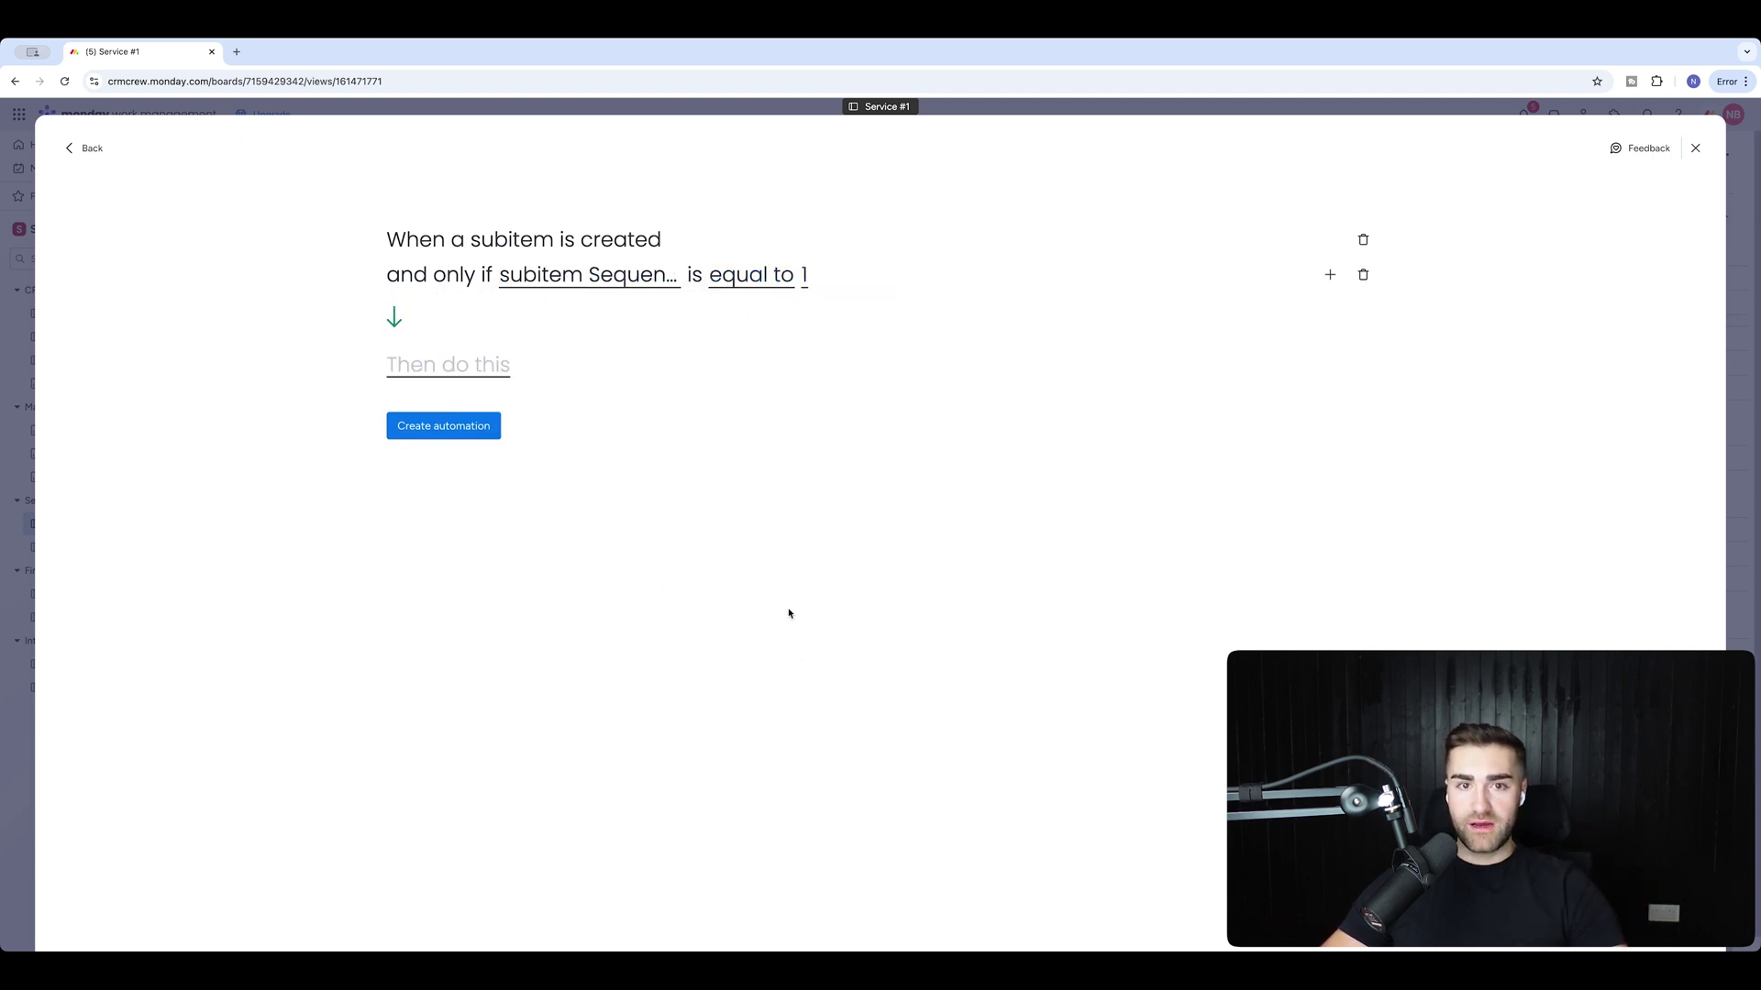
{"action": "left_click", "coordinate": [457, 371]}
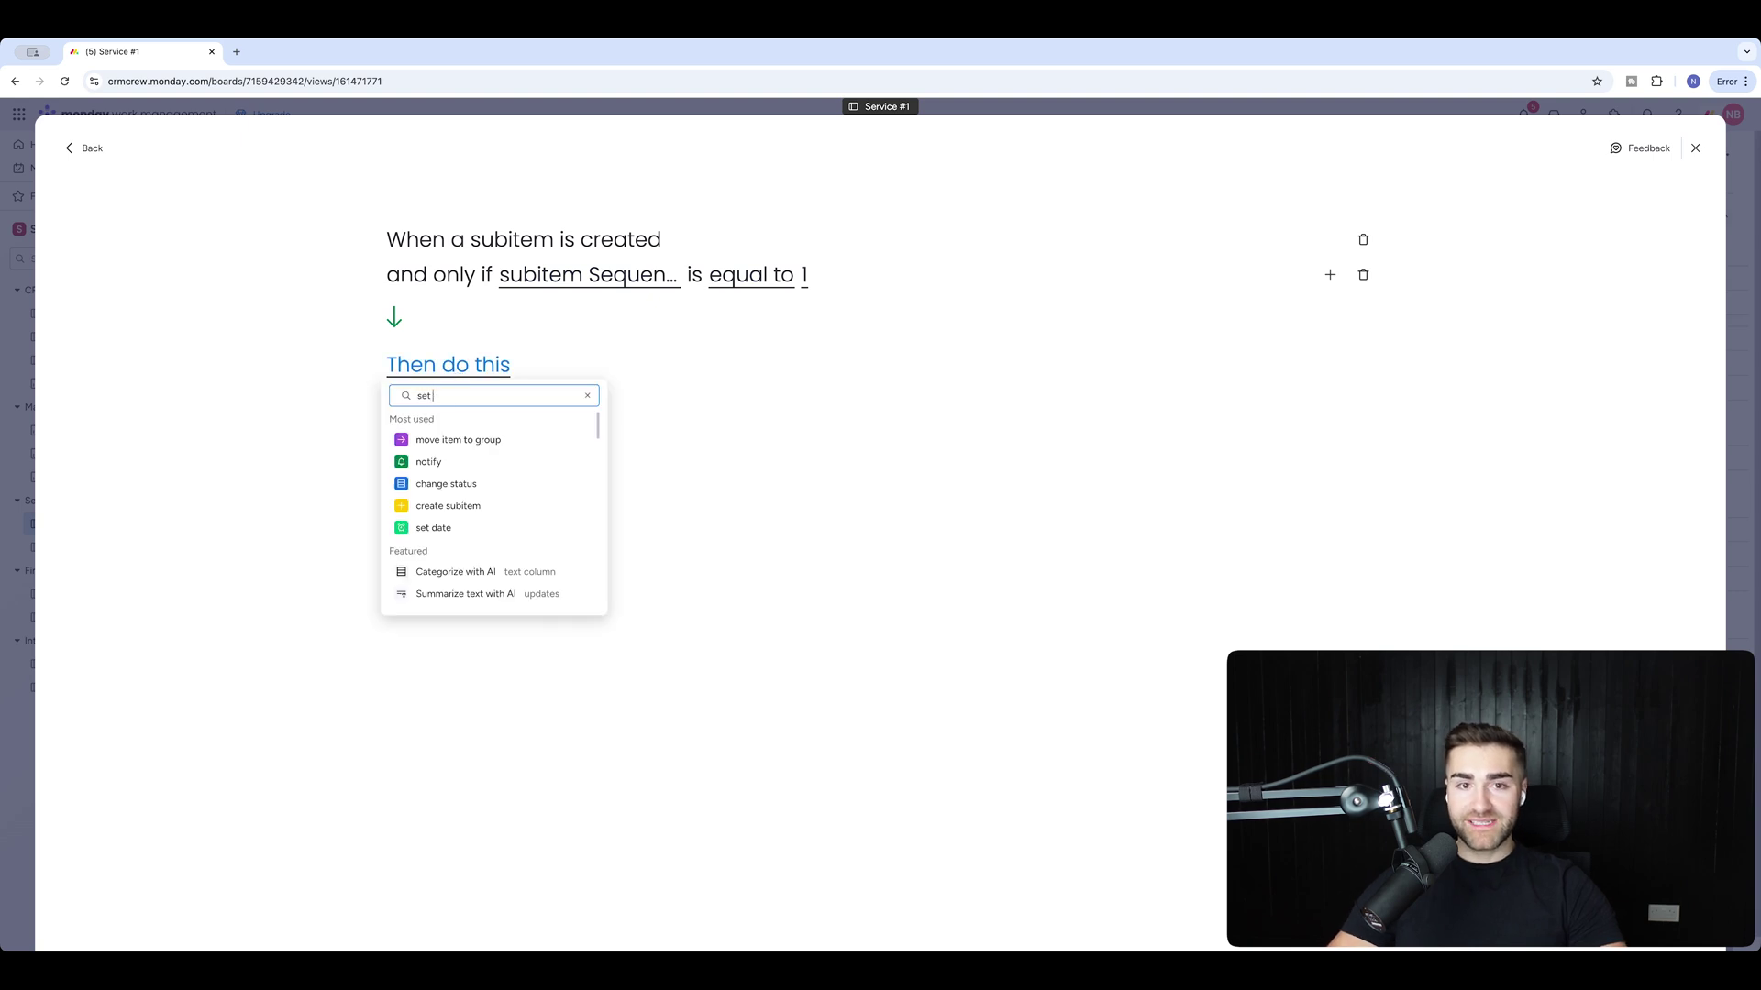
{"action": "left_click", "coordinate": [482, 445]}
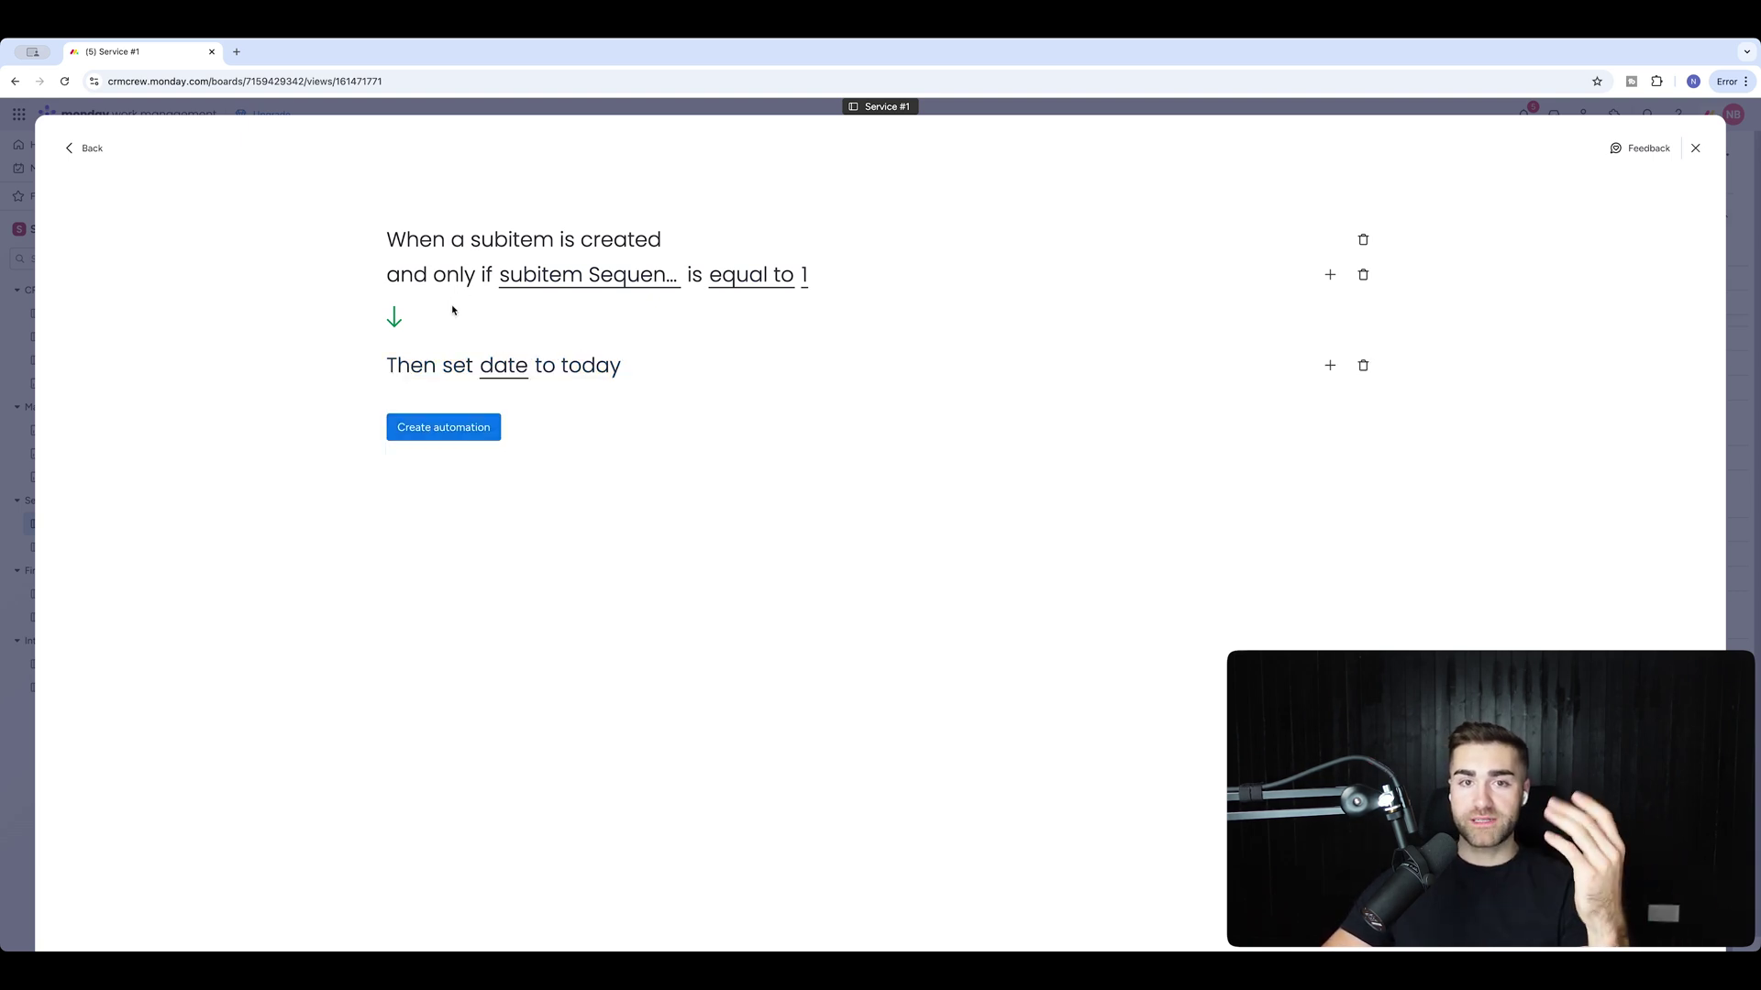
Have the set date action target the subitem Due Date column
{"action": "left_click", "coordinate": [503, 362]}
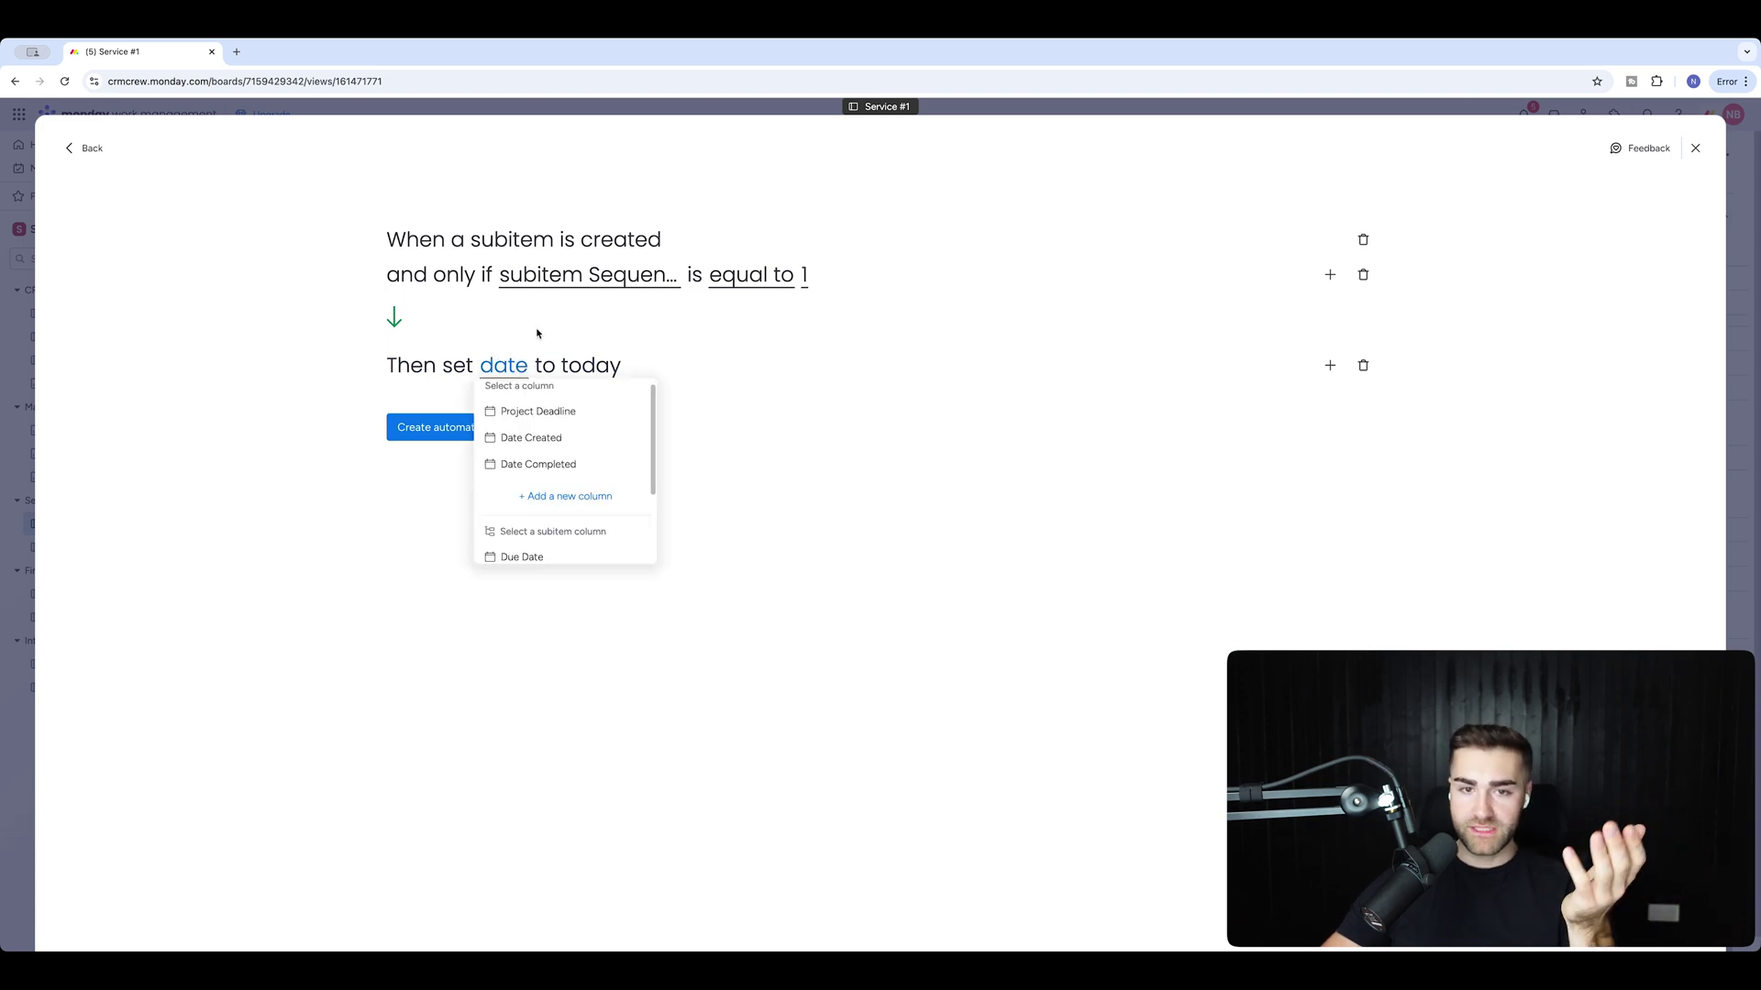
{"action": "scroll", "coordinate": [562, 436], "scroll_direction": "down", "scroll_amount": 2}
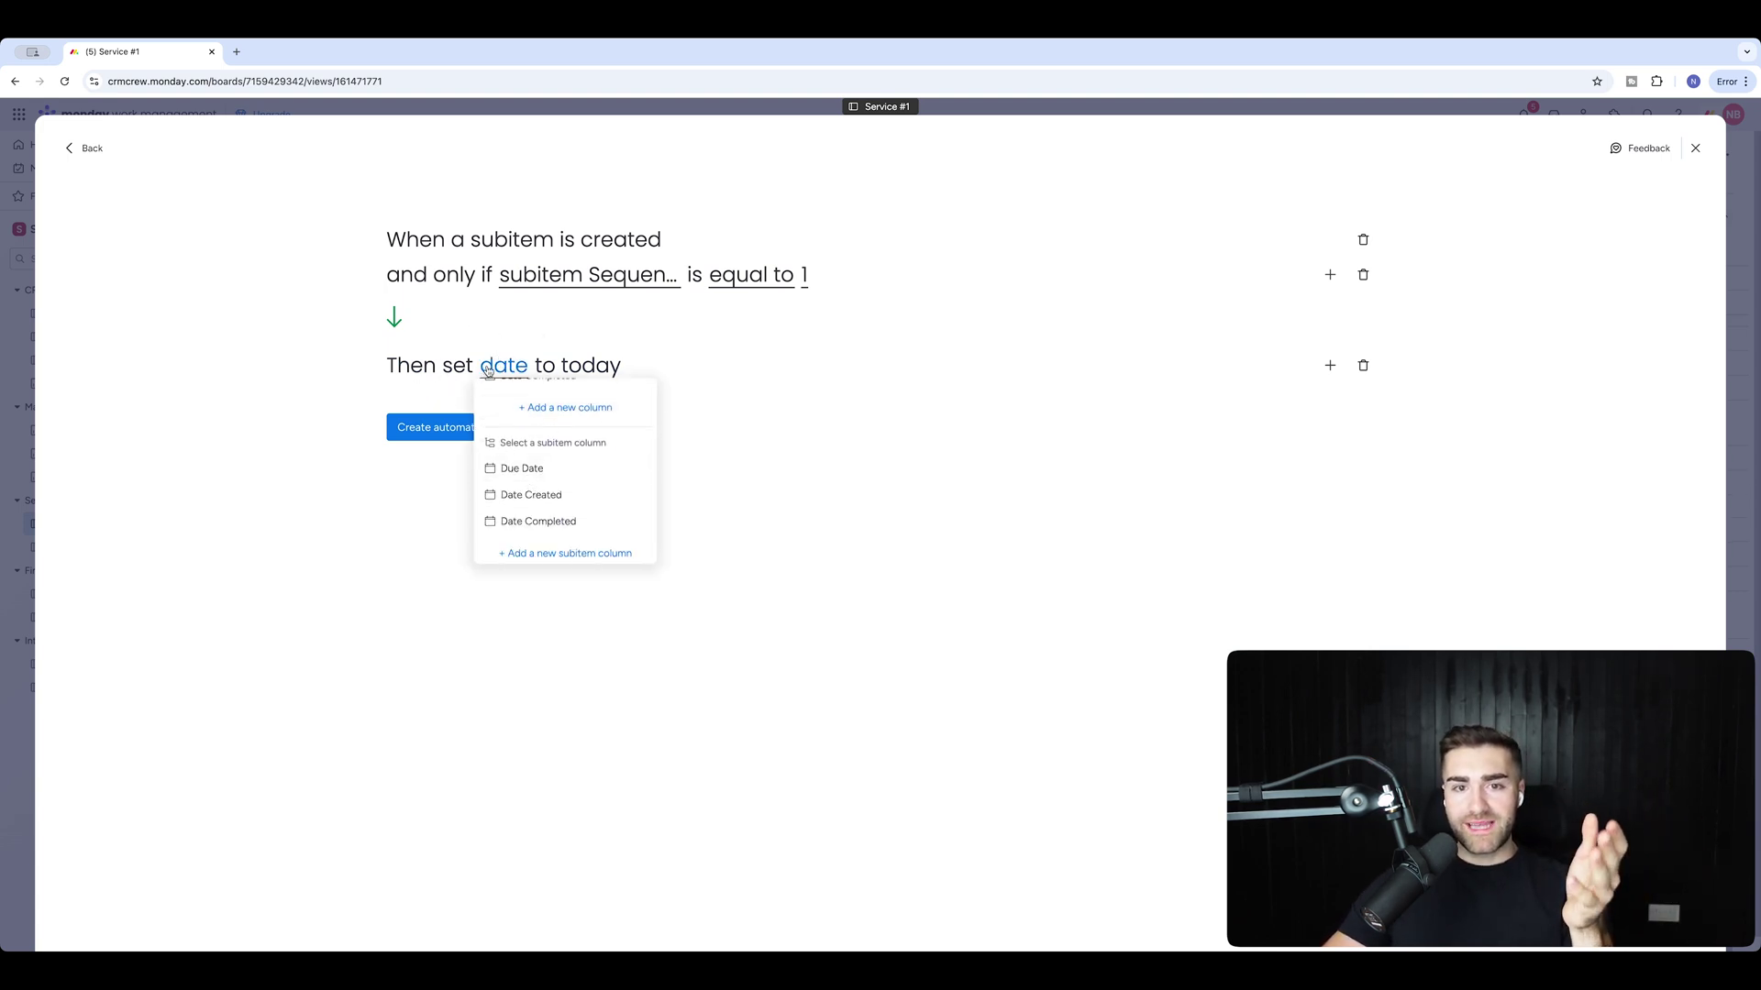
{"action": "left_click", "coordinate": [529, 468]}
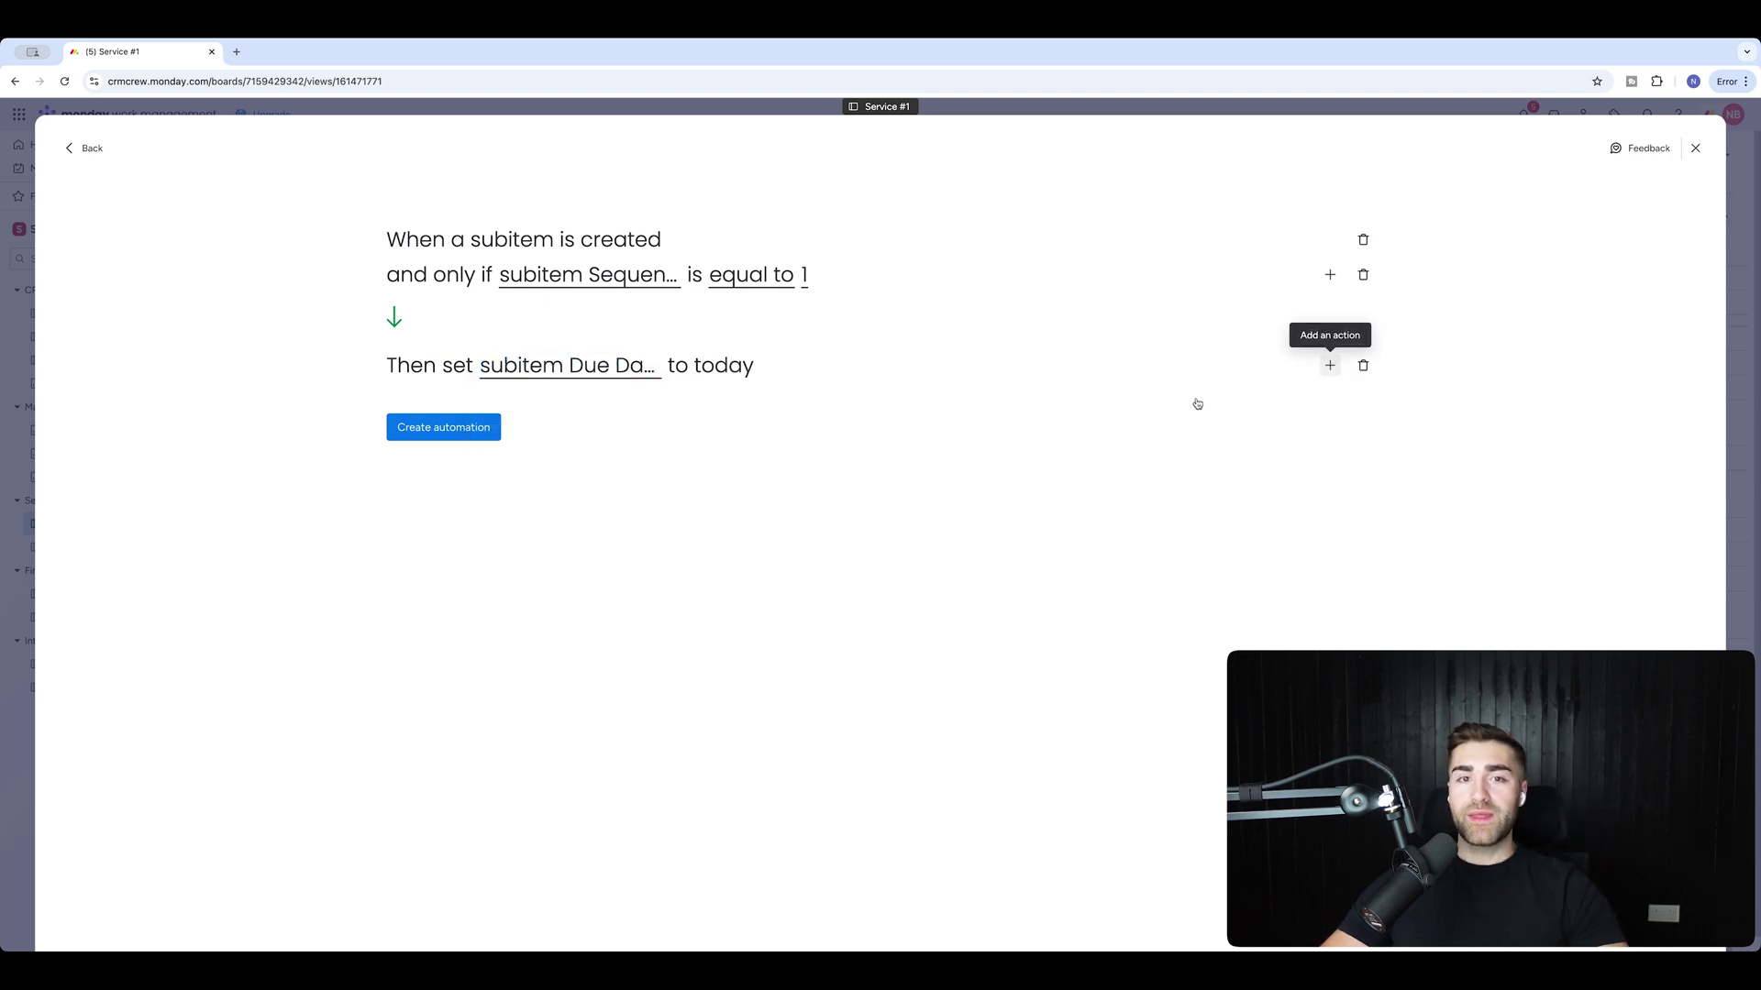
Add a second action pushing the subitem Due Date by 5 business days
{"action": "left_click", "coordinate": [1329, 365]}
{"action": "type", "text": "push dat"}
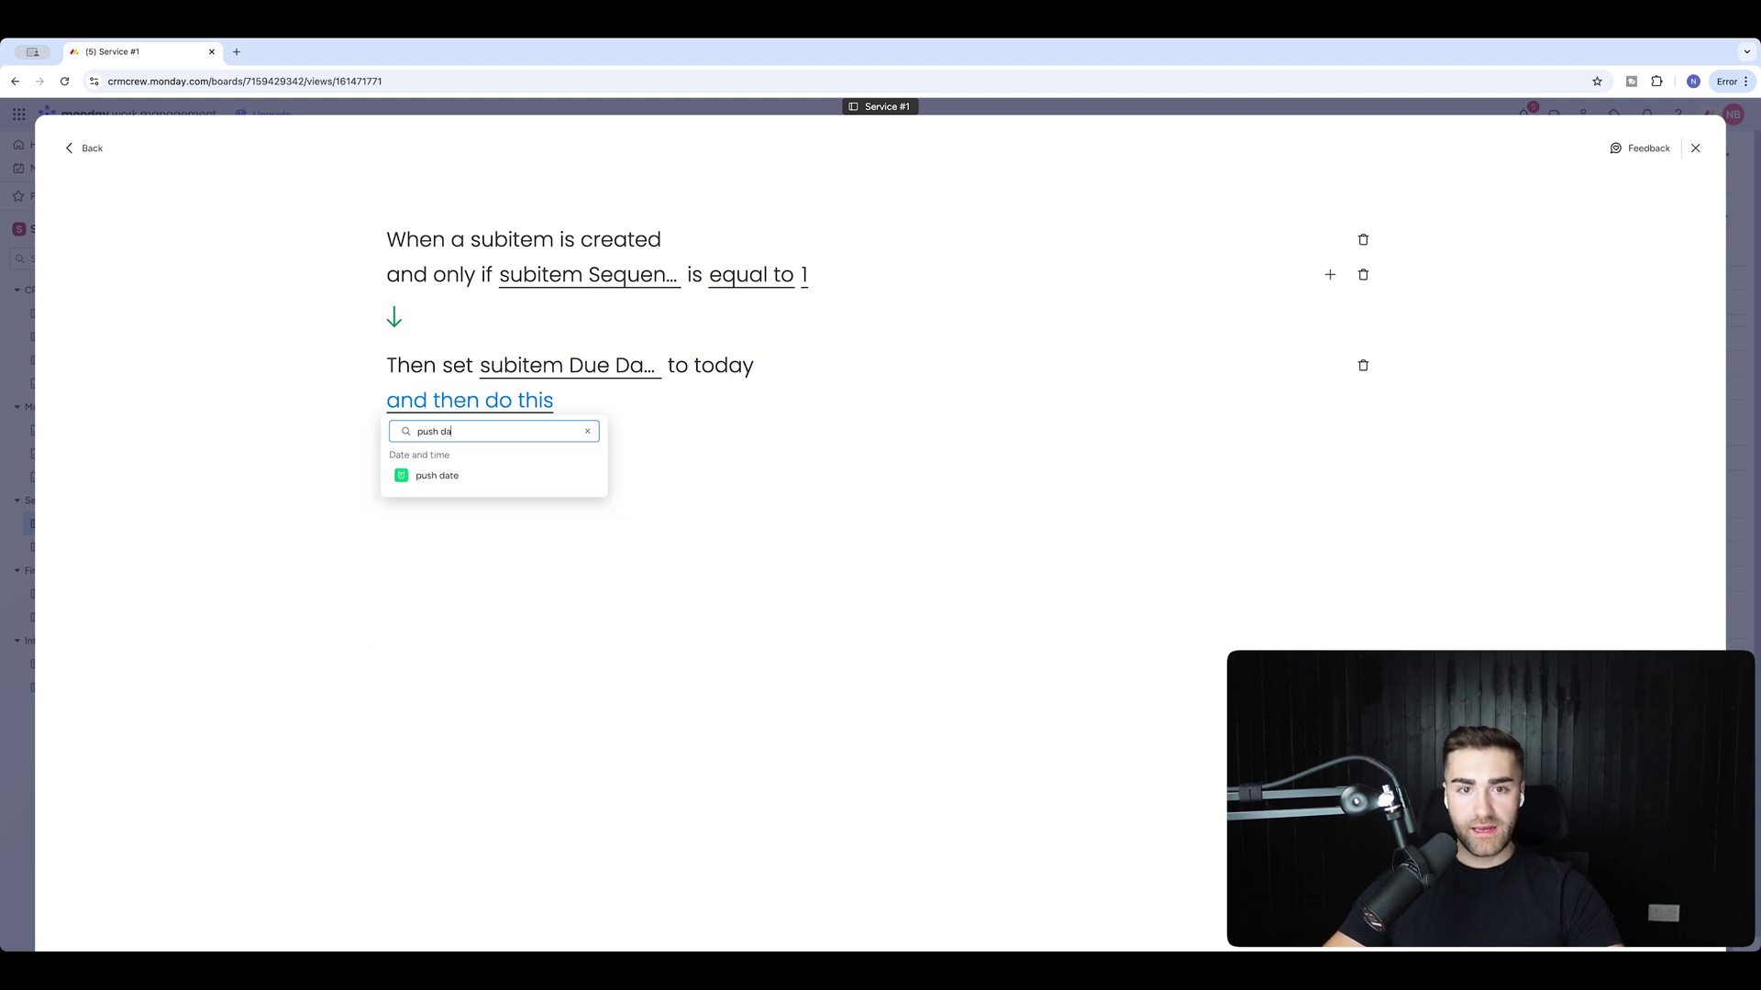
{"action": "left_click", "coordinate": [431, 475]}
{"action": "left_click", "coordinate": [587, 403]}
{"action": "scroll", "coordinate": [570, 587], "scroll_direction": "down", "scroll_amount": 2}
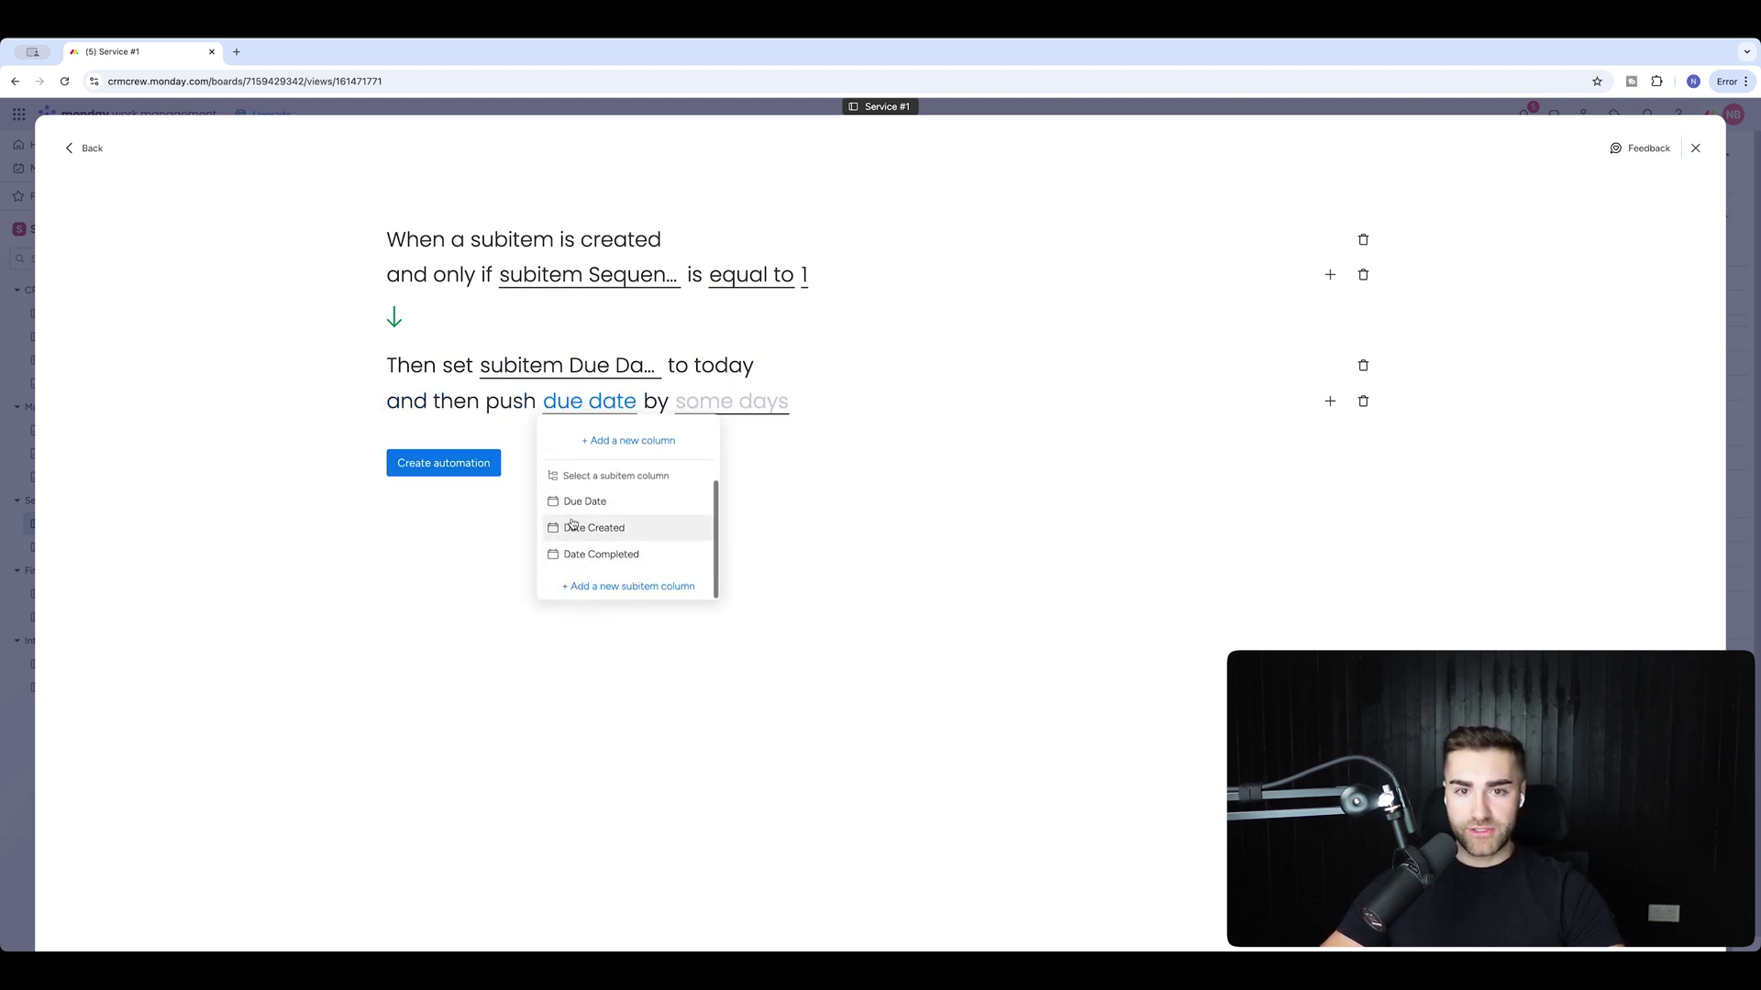
{"action": "left_click", "coordinate": [572, 505]}
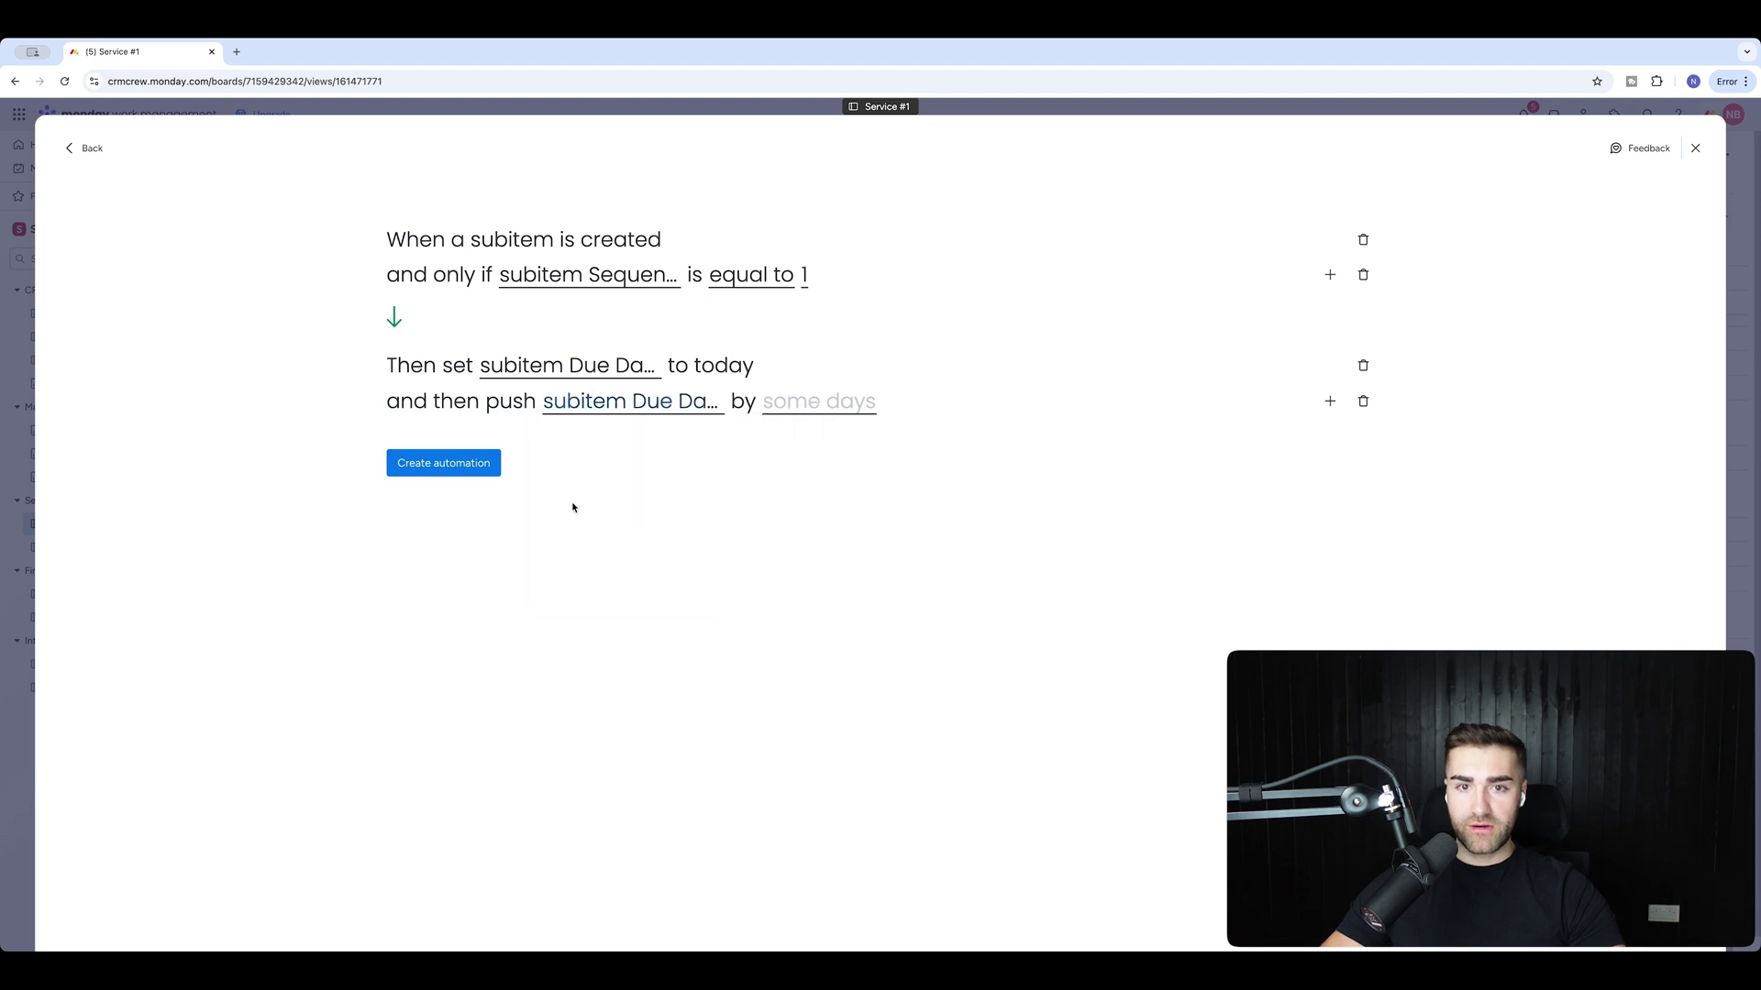
{"action": "left_click", "coordinate": [785, 407]}
{"action": "left_click", "coordinate": [836, 453]}
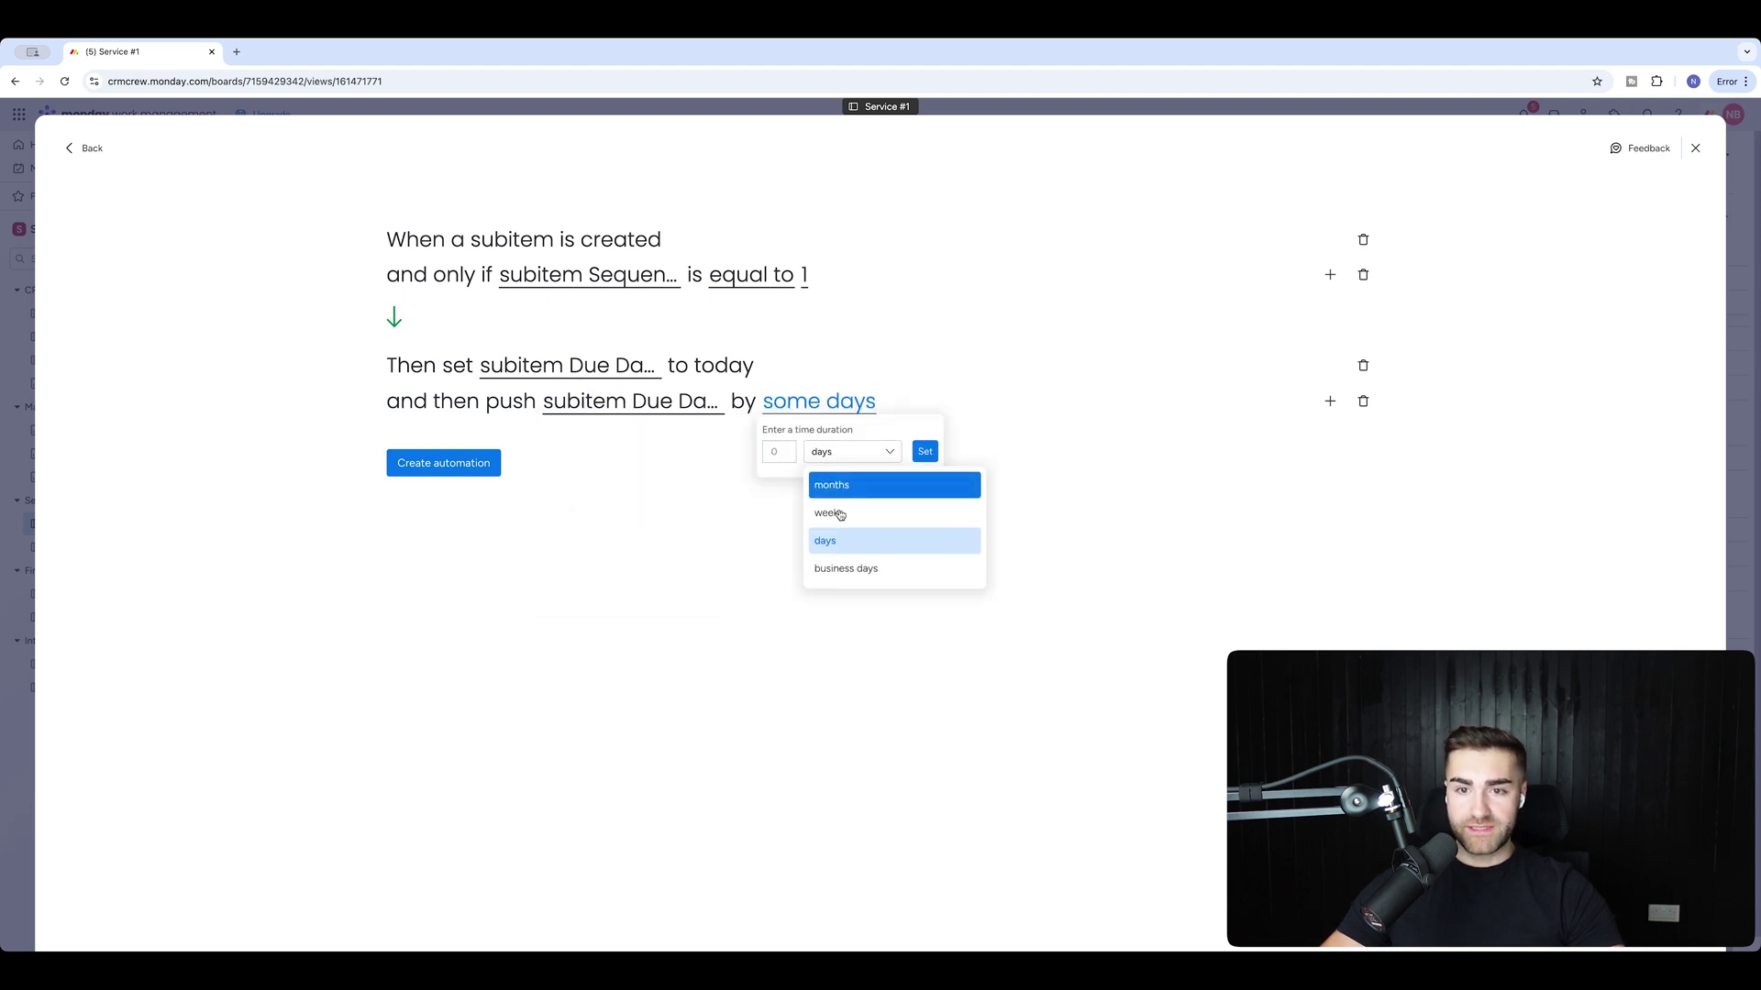
{"action": "left_click", "coordinate": [781, 453]}
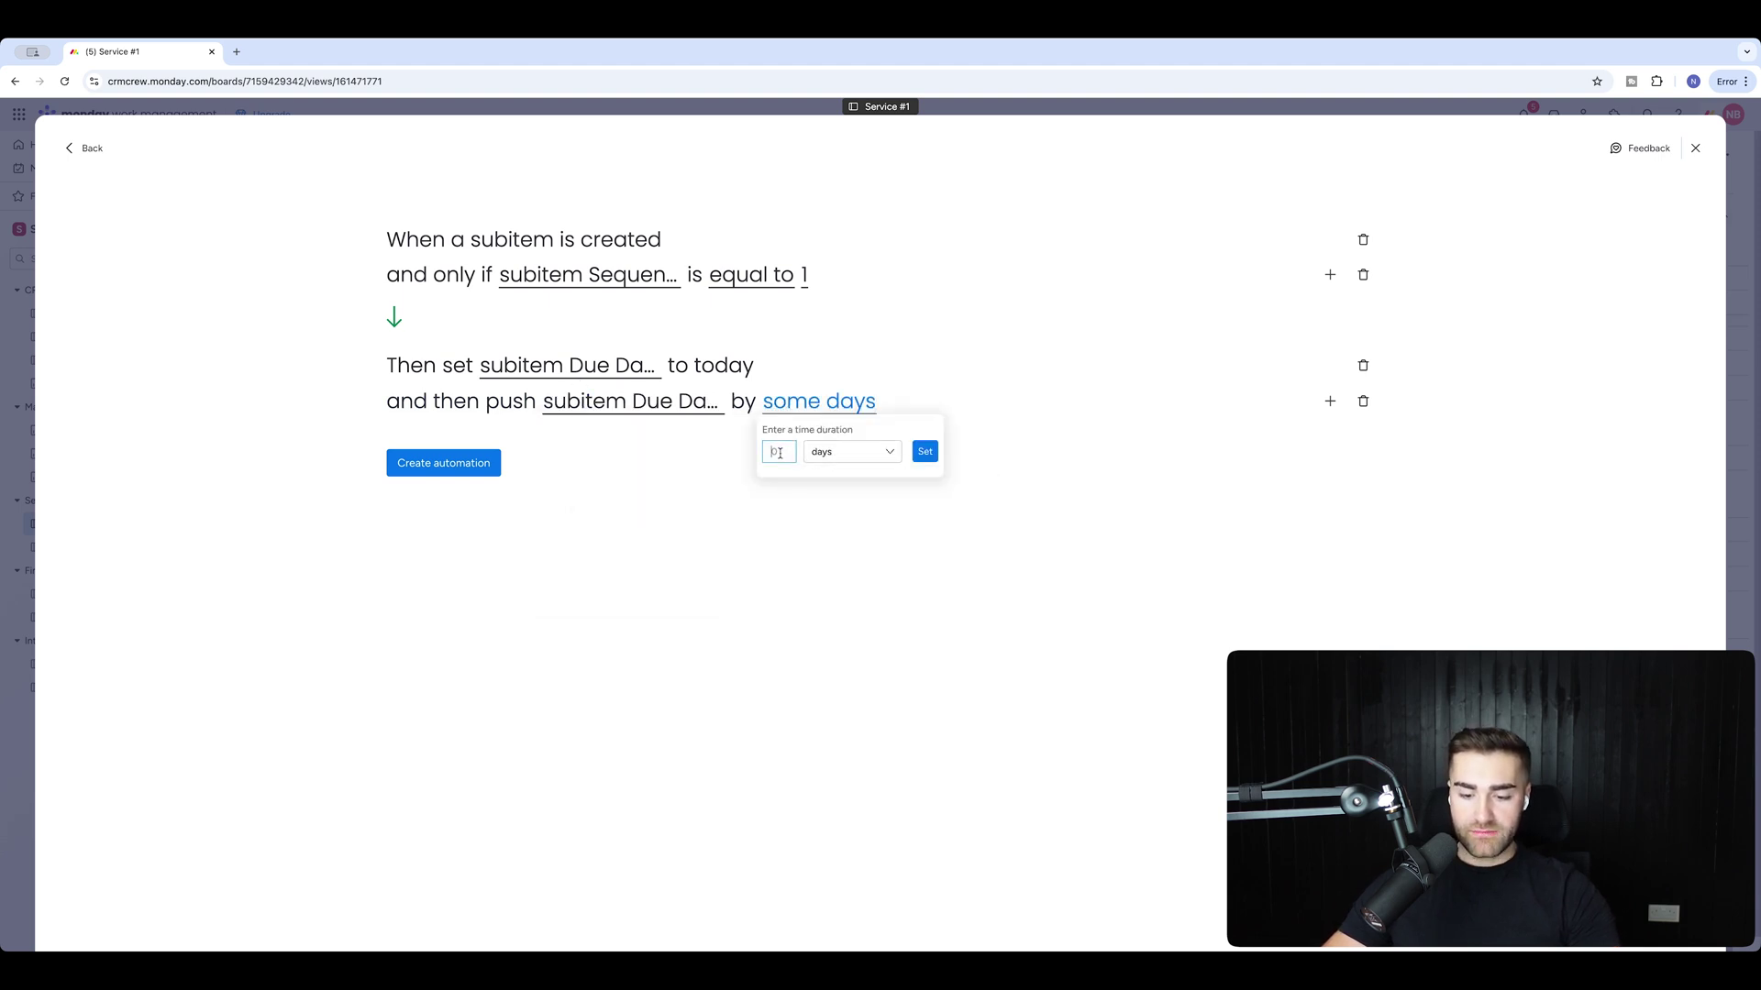
{"action": "left_click", "coordinate": [870, 464]}
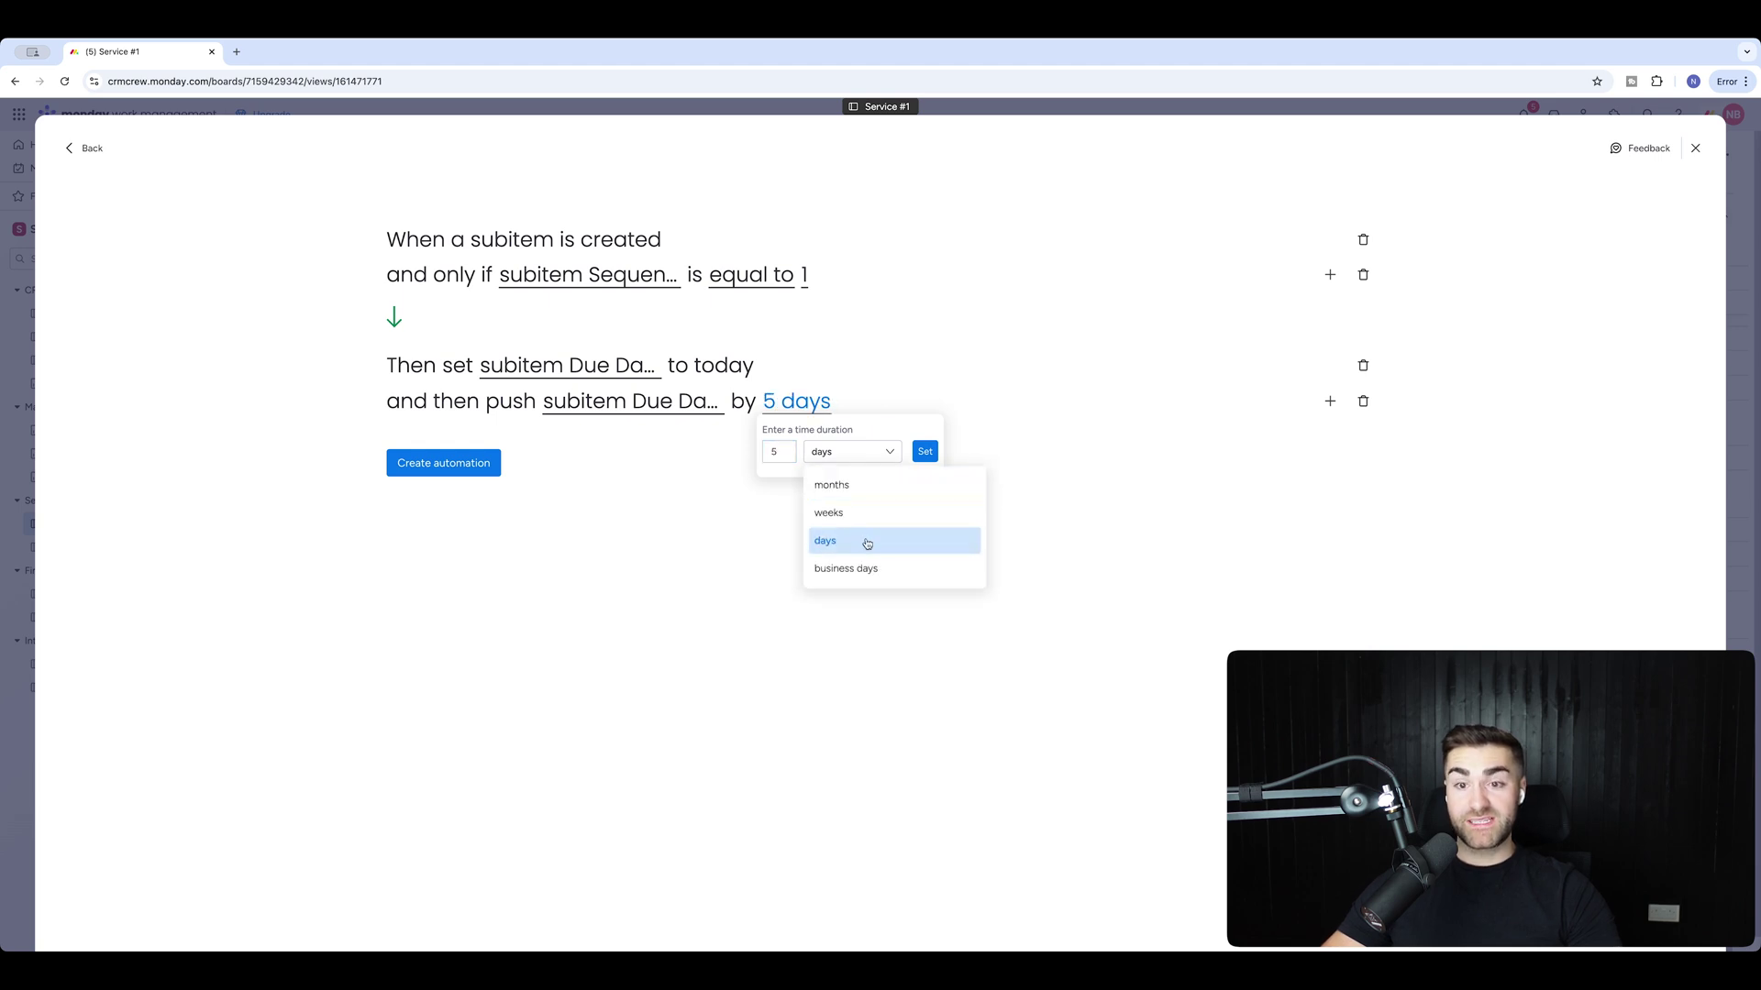
{"action": "left_click", "coordinate": [862, 568]}
{"action": "left_click", "coordinate": [925, 452]}
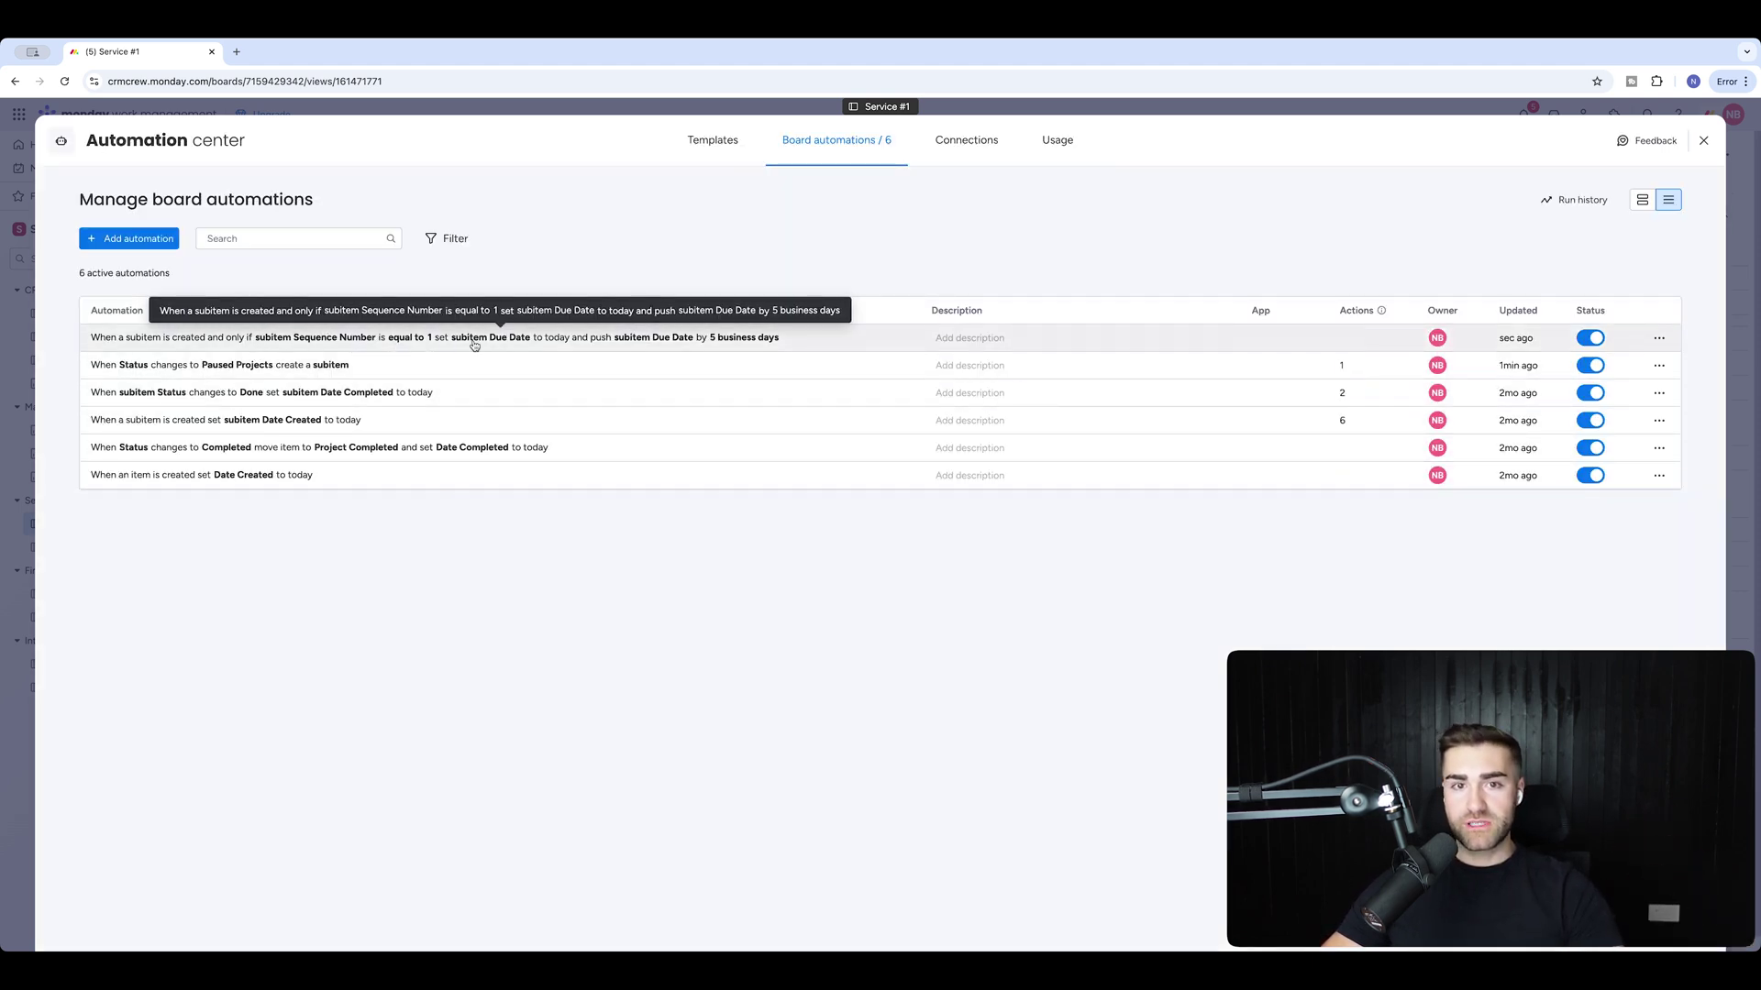
Close the automations and delete the project's Example Subitem
{"action": "key", "text": "Escape"}
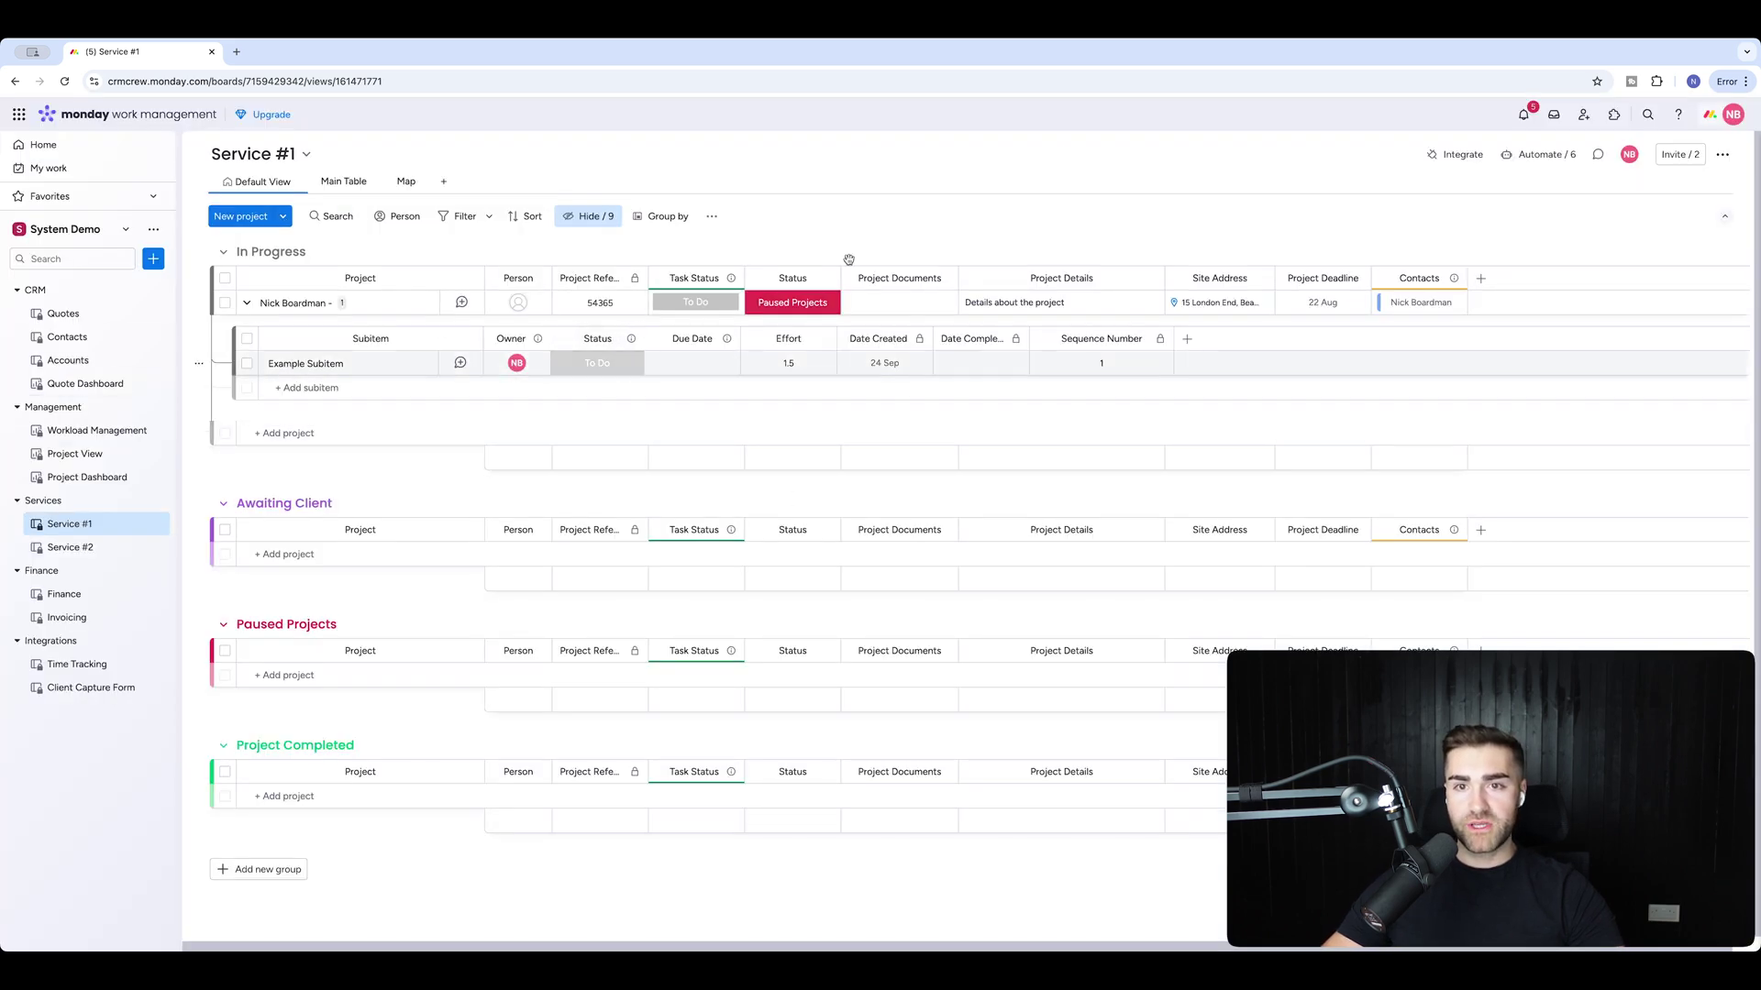
{"action": "left_click", "coordinate": [247, 365]}
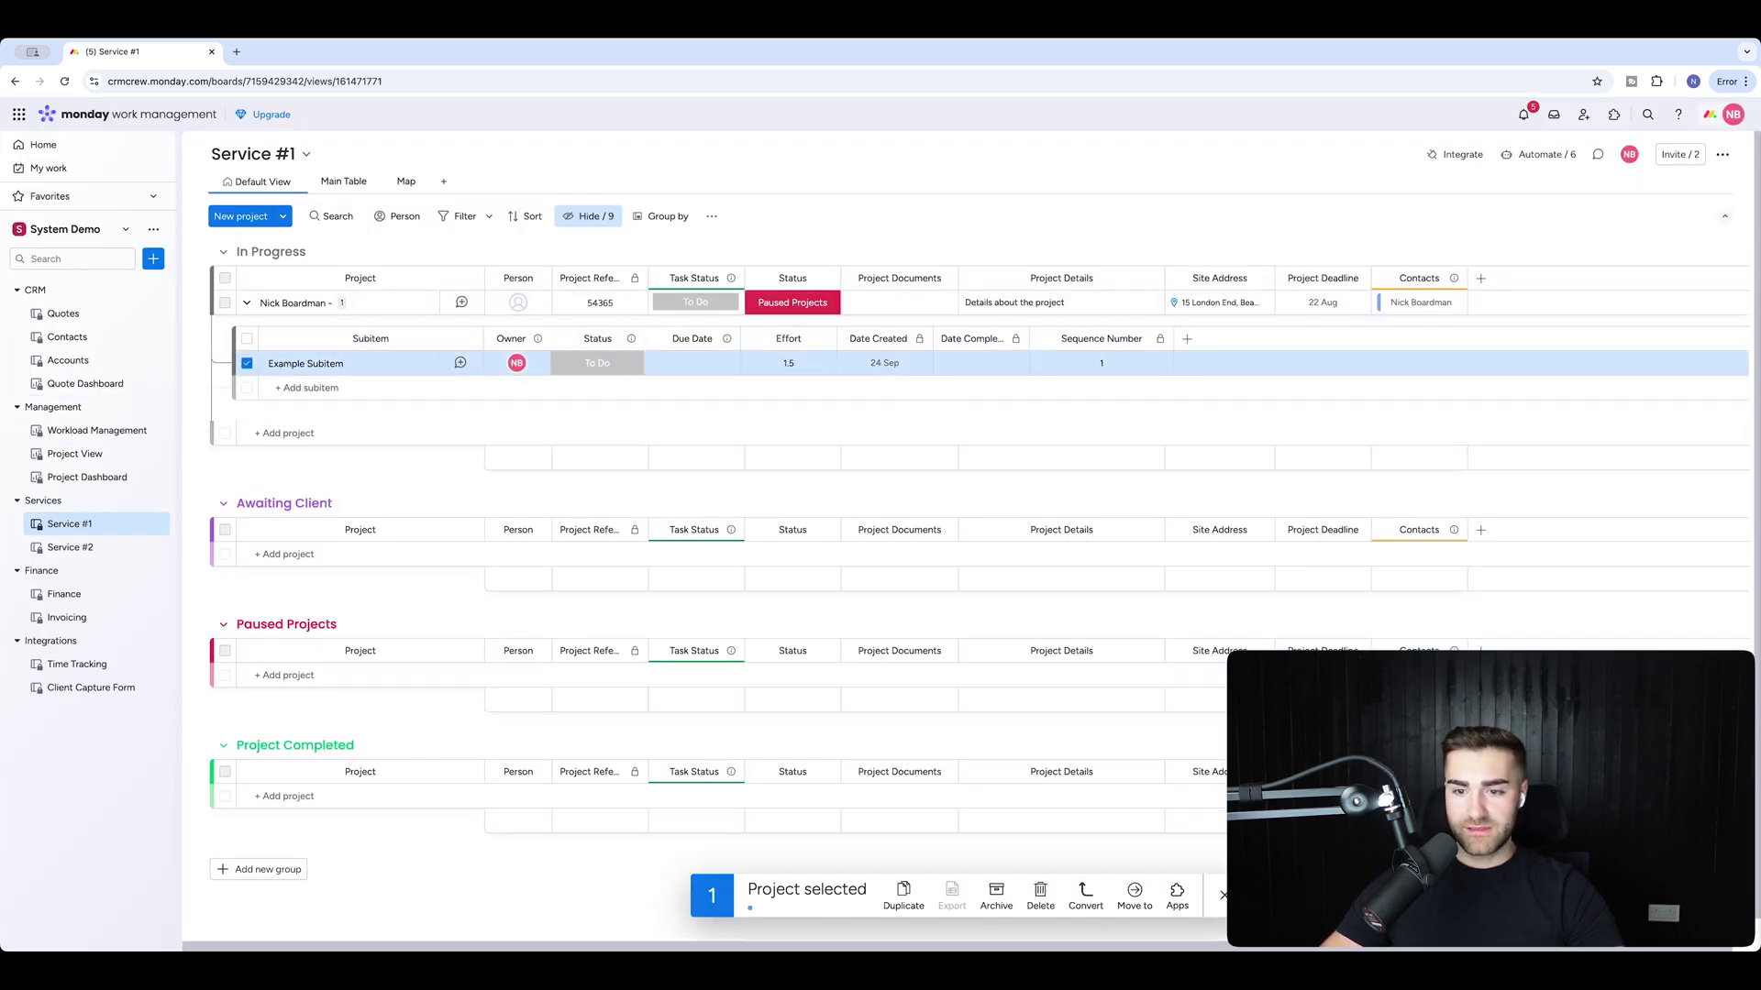
{"action": "left_click", "coordinate": [1041, 891]}
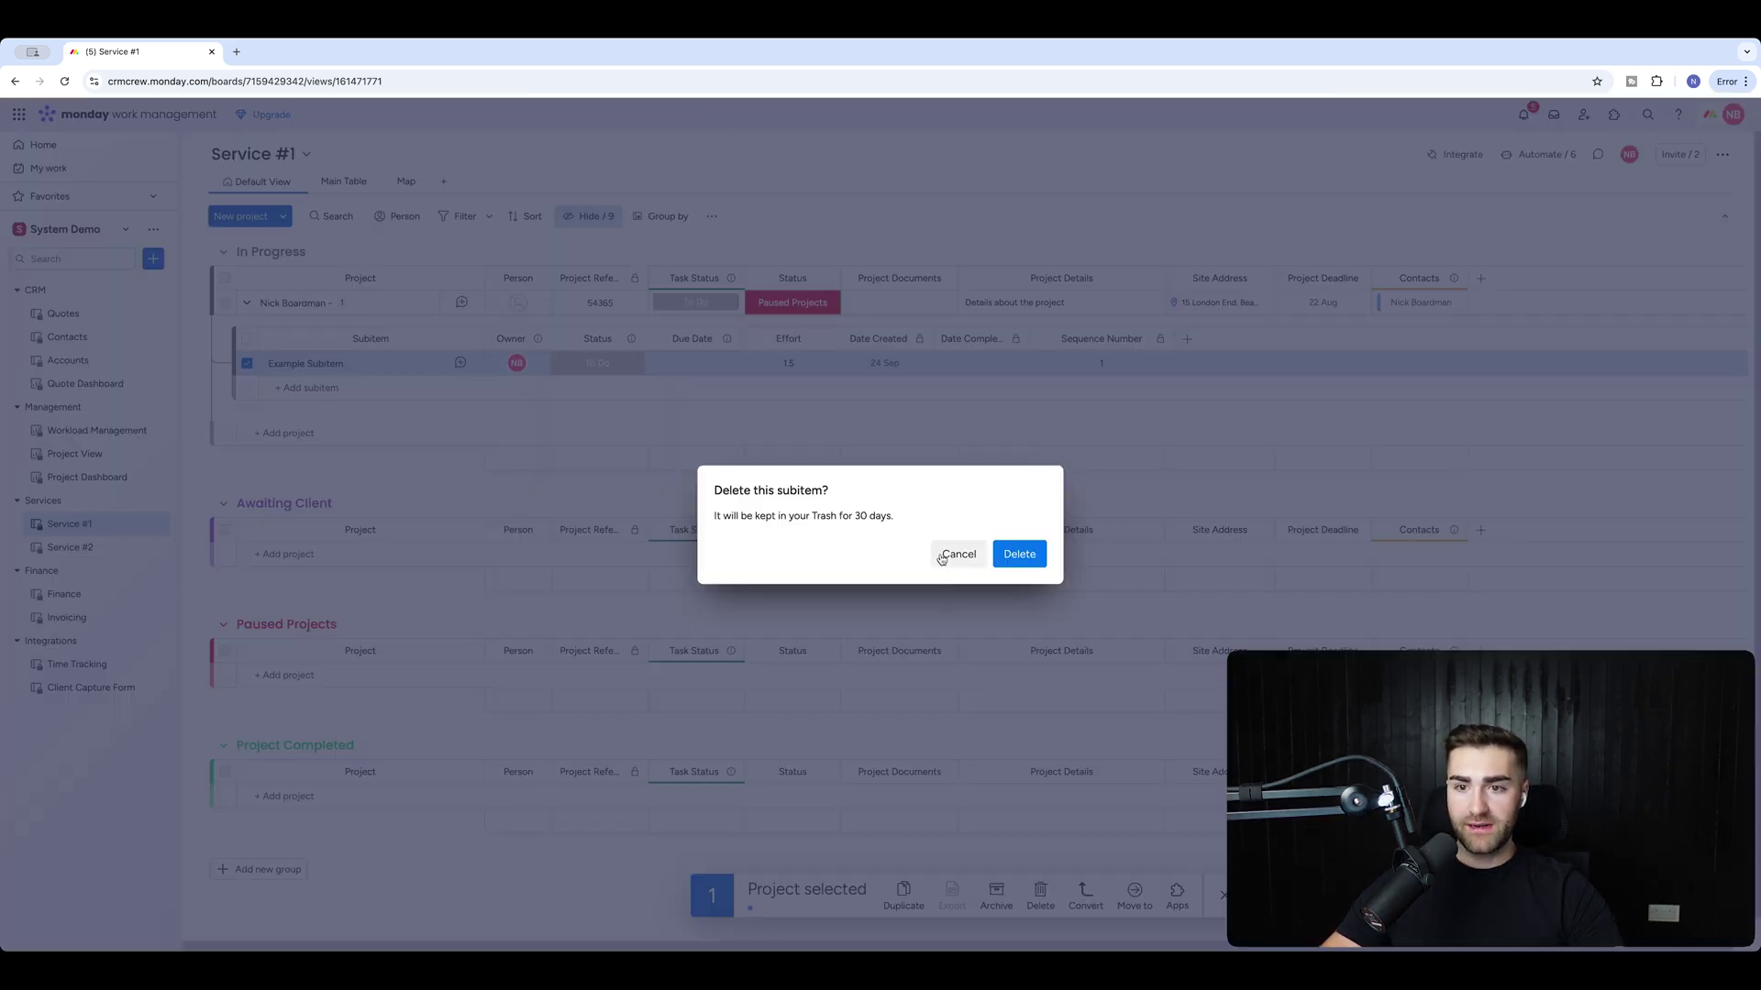
{"action": "left_click", "coordinate": [1018, 554]}
Switch the project Status off and back to Paused Projects, then expand its subitems
{"action": "left_click", "coordinate": [792, 302]}
{"action": "left_click", "coordinate": [792, 346]}
{"action": "left_click", "coordinate": [781, 304]}
{"action": "left_click", "coordinate": [792, 392]}
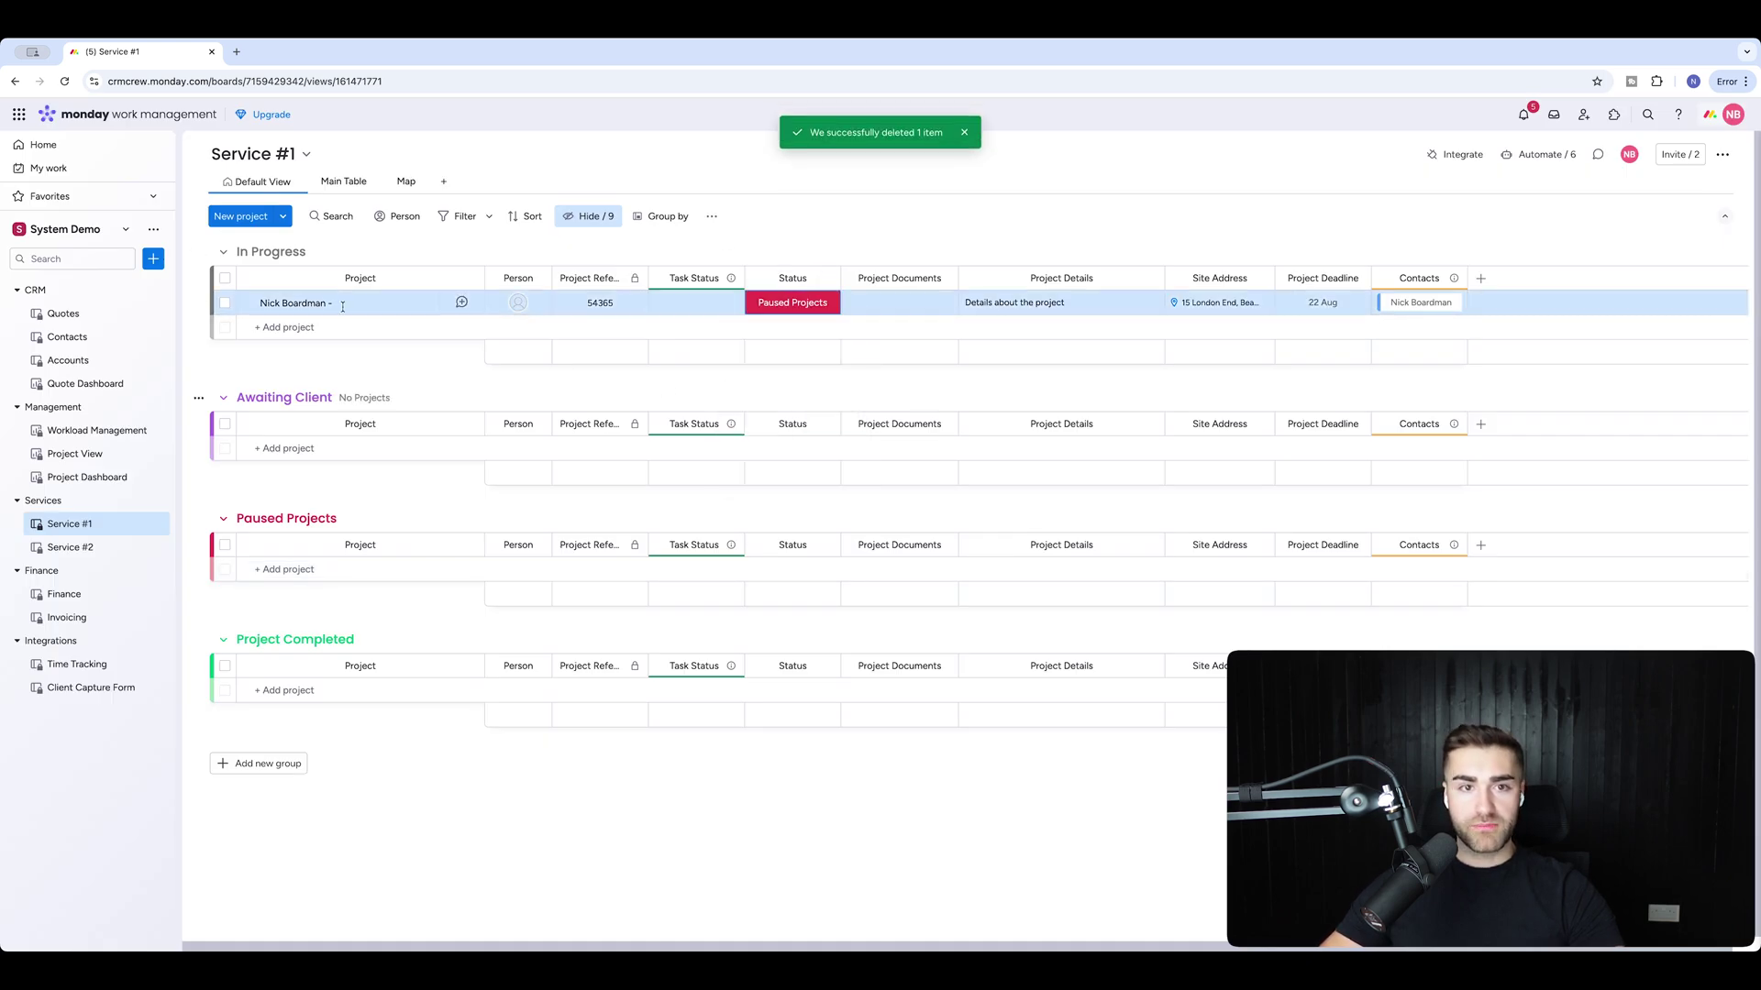
{"action": "left_click", "coordinate": [247, 301]}
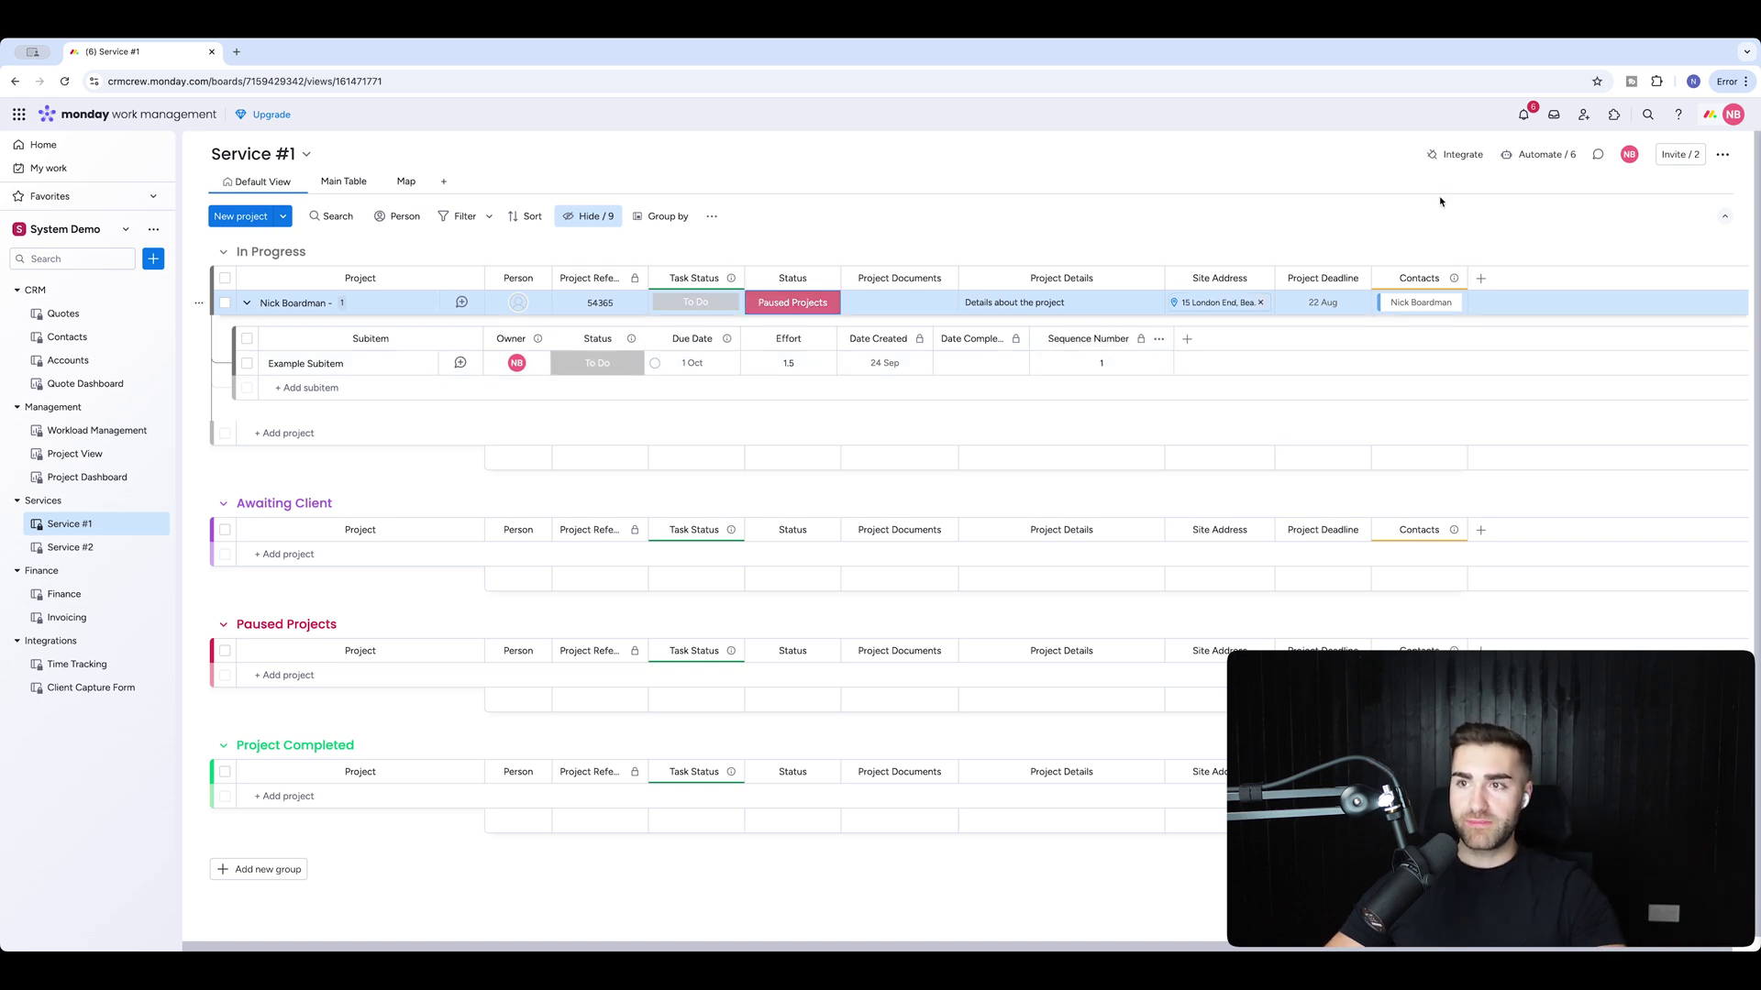
Start a new automation triggered when a subitem's Status changes to Done
{"action": "left_click", "coordinate": [1524, 158]}
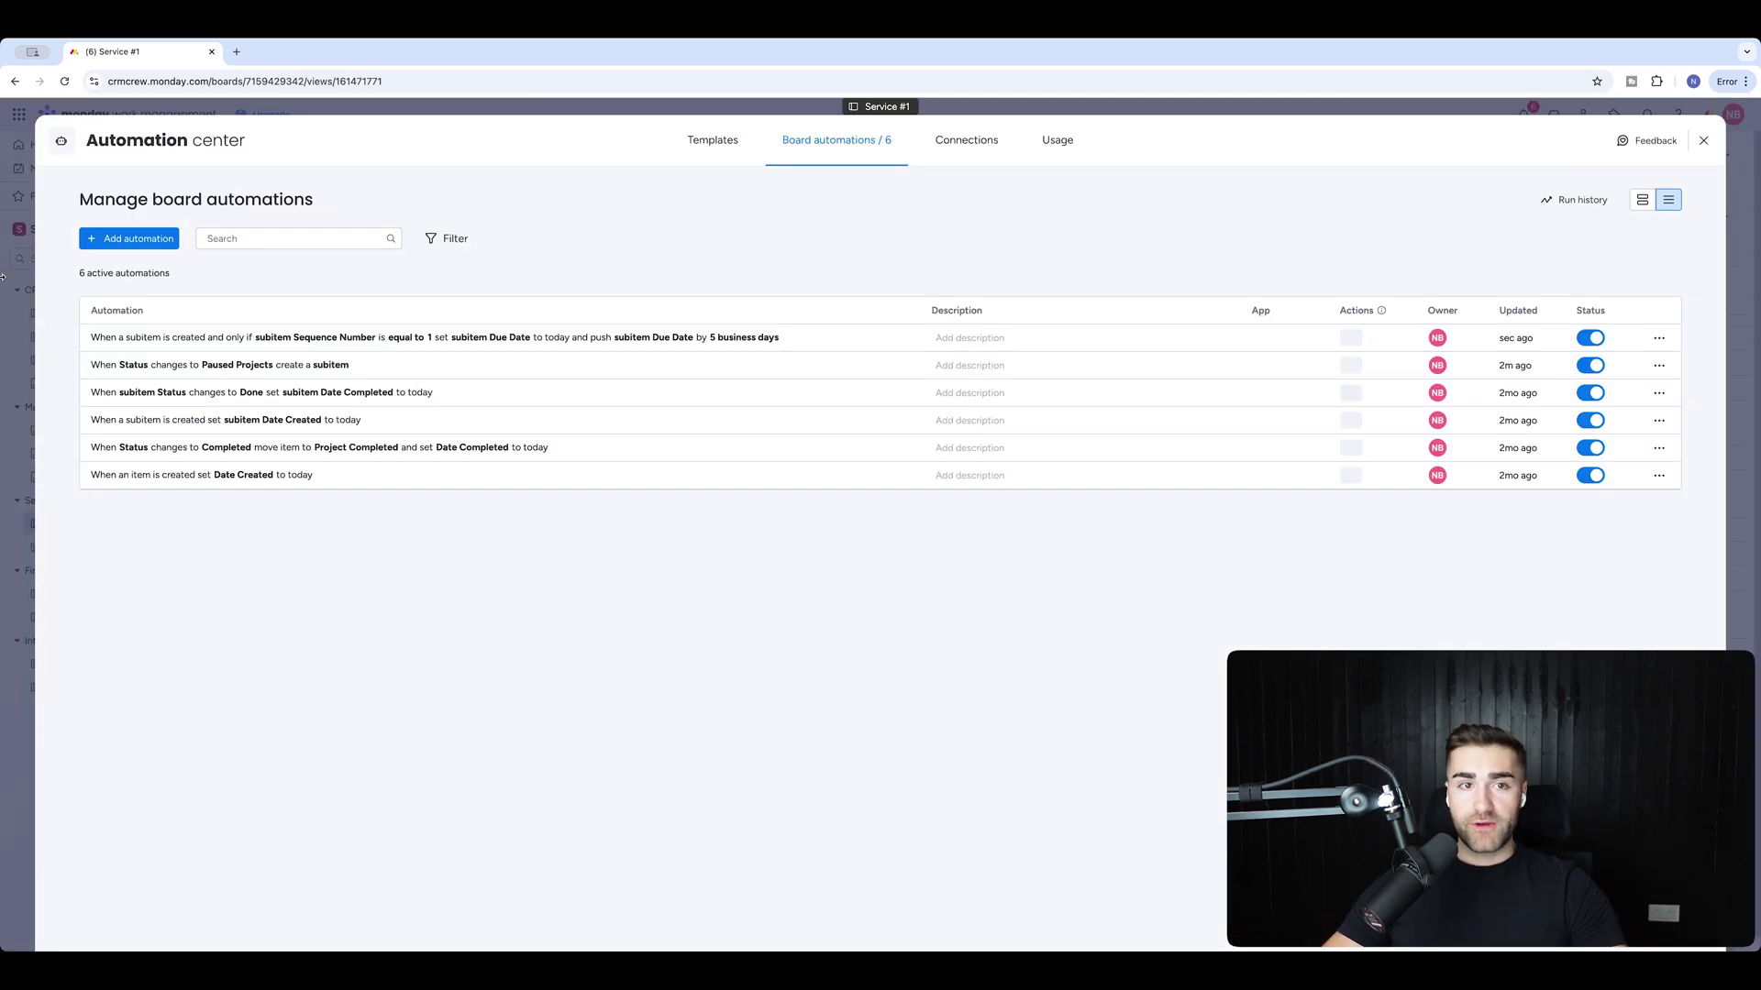
{"action": "left_click", "coordinate": [109, 240]}
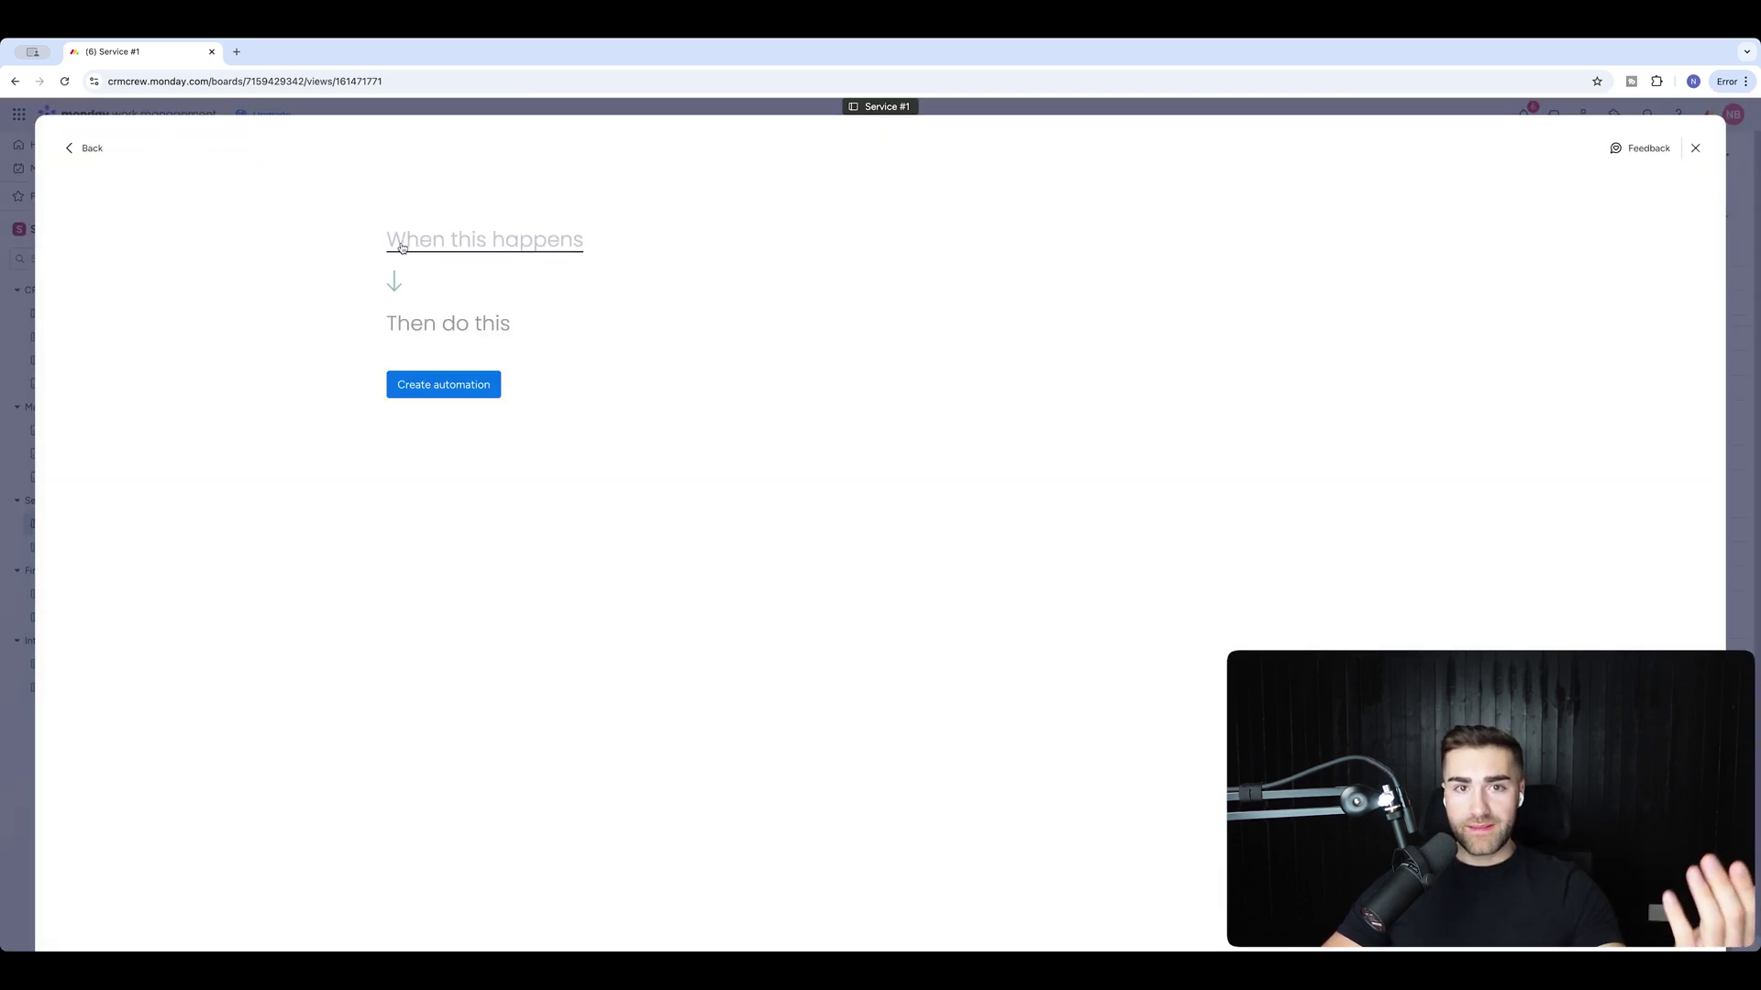
{"action": "left_click", "coordinate": [425, 230]}
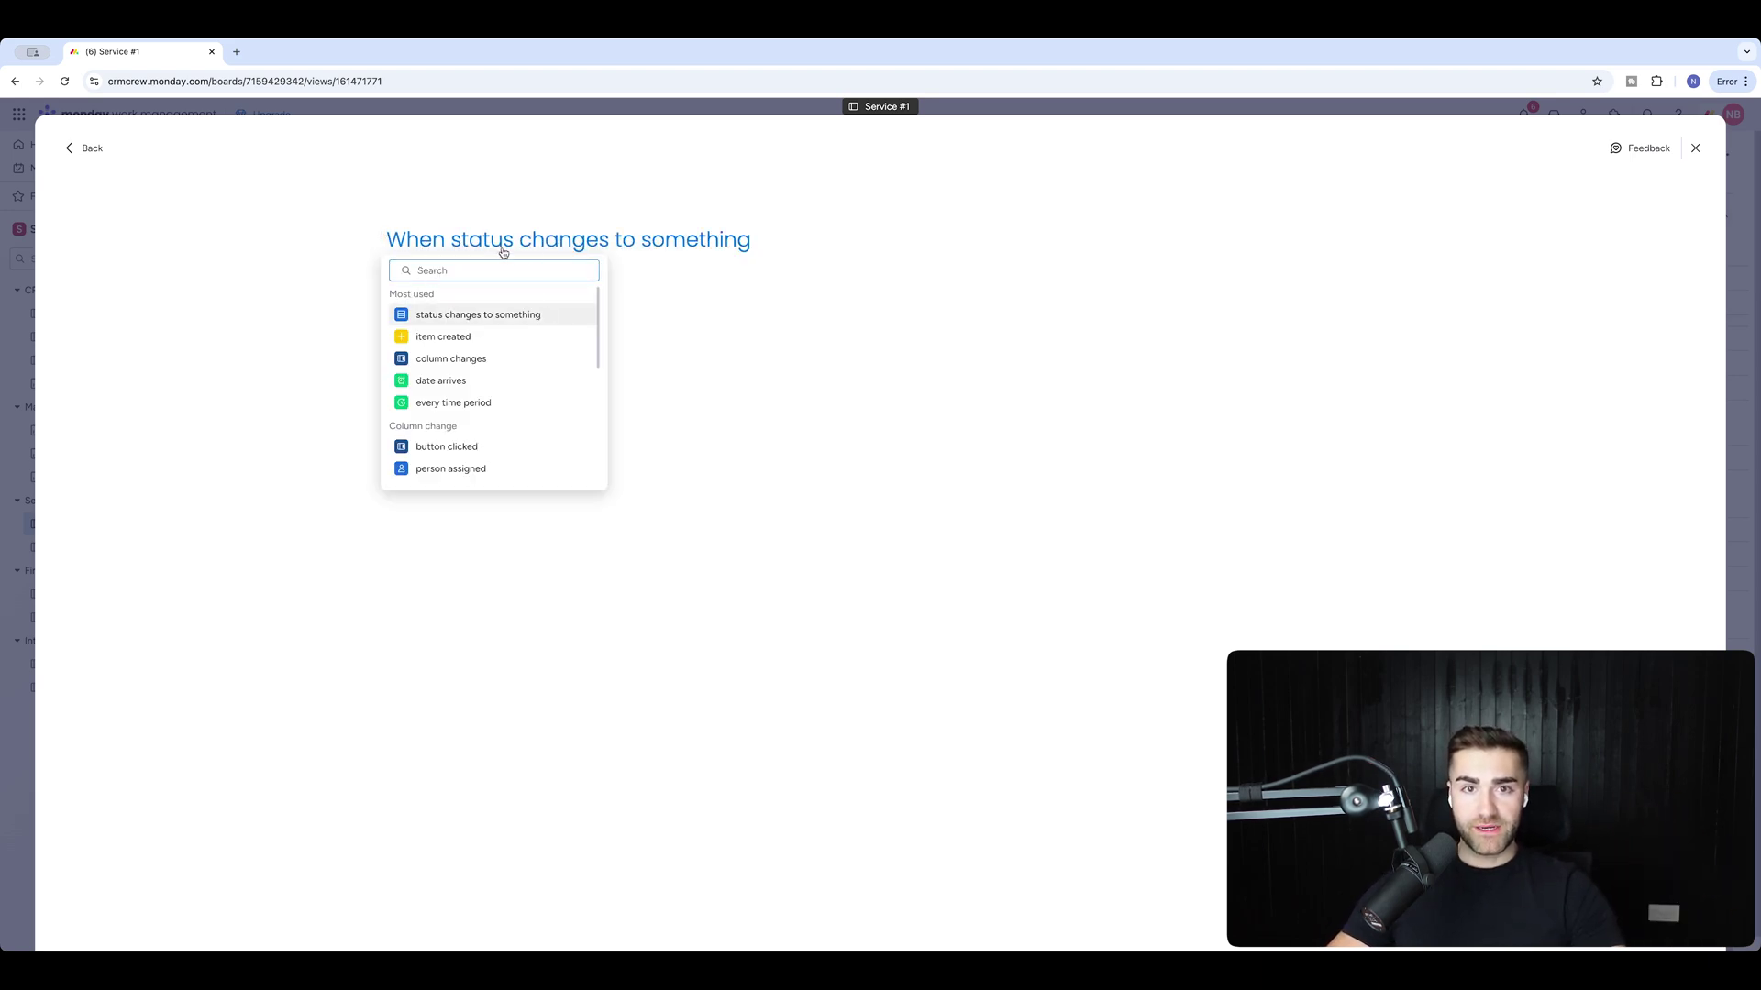
{"action": "left_click", "coordinate": [477, 314]}
{"action": "left_click", "coordinate": [509, 386]}
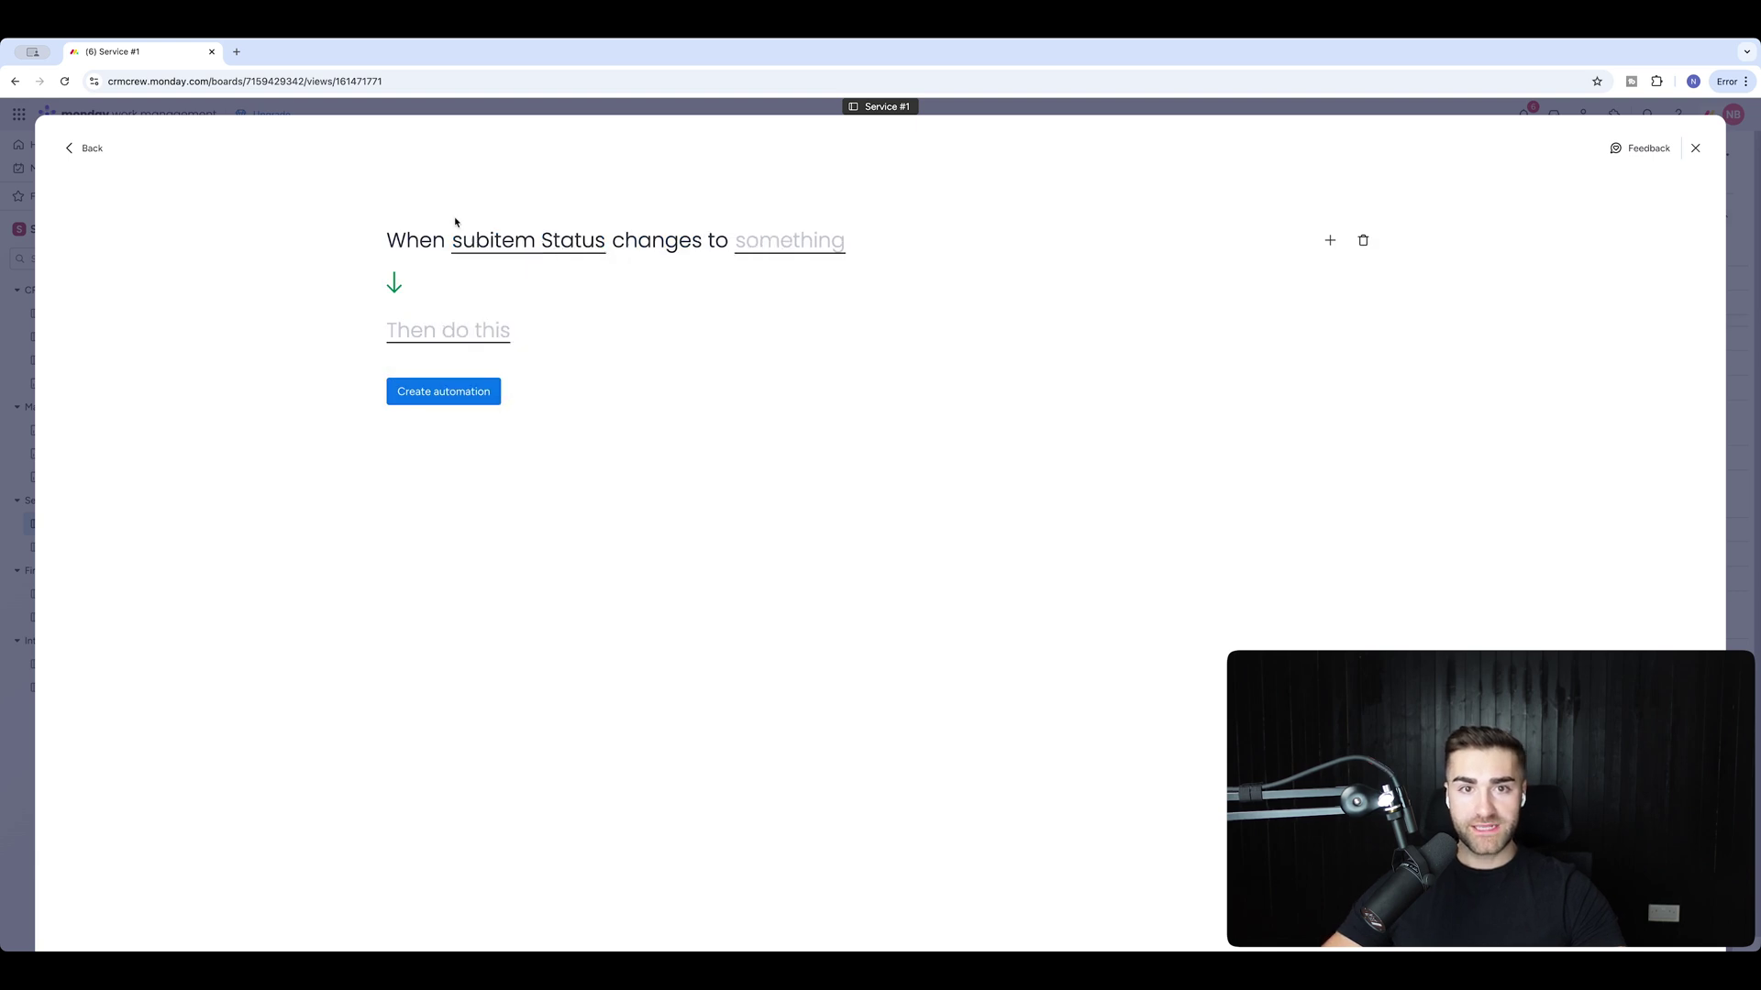
{"action": "left_click", "coordinate": [823, 241]}
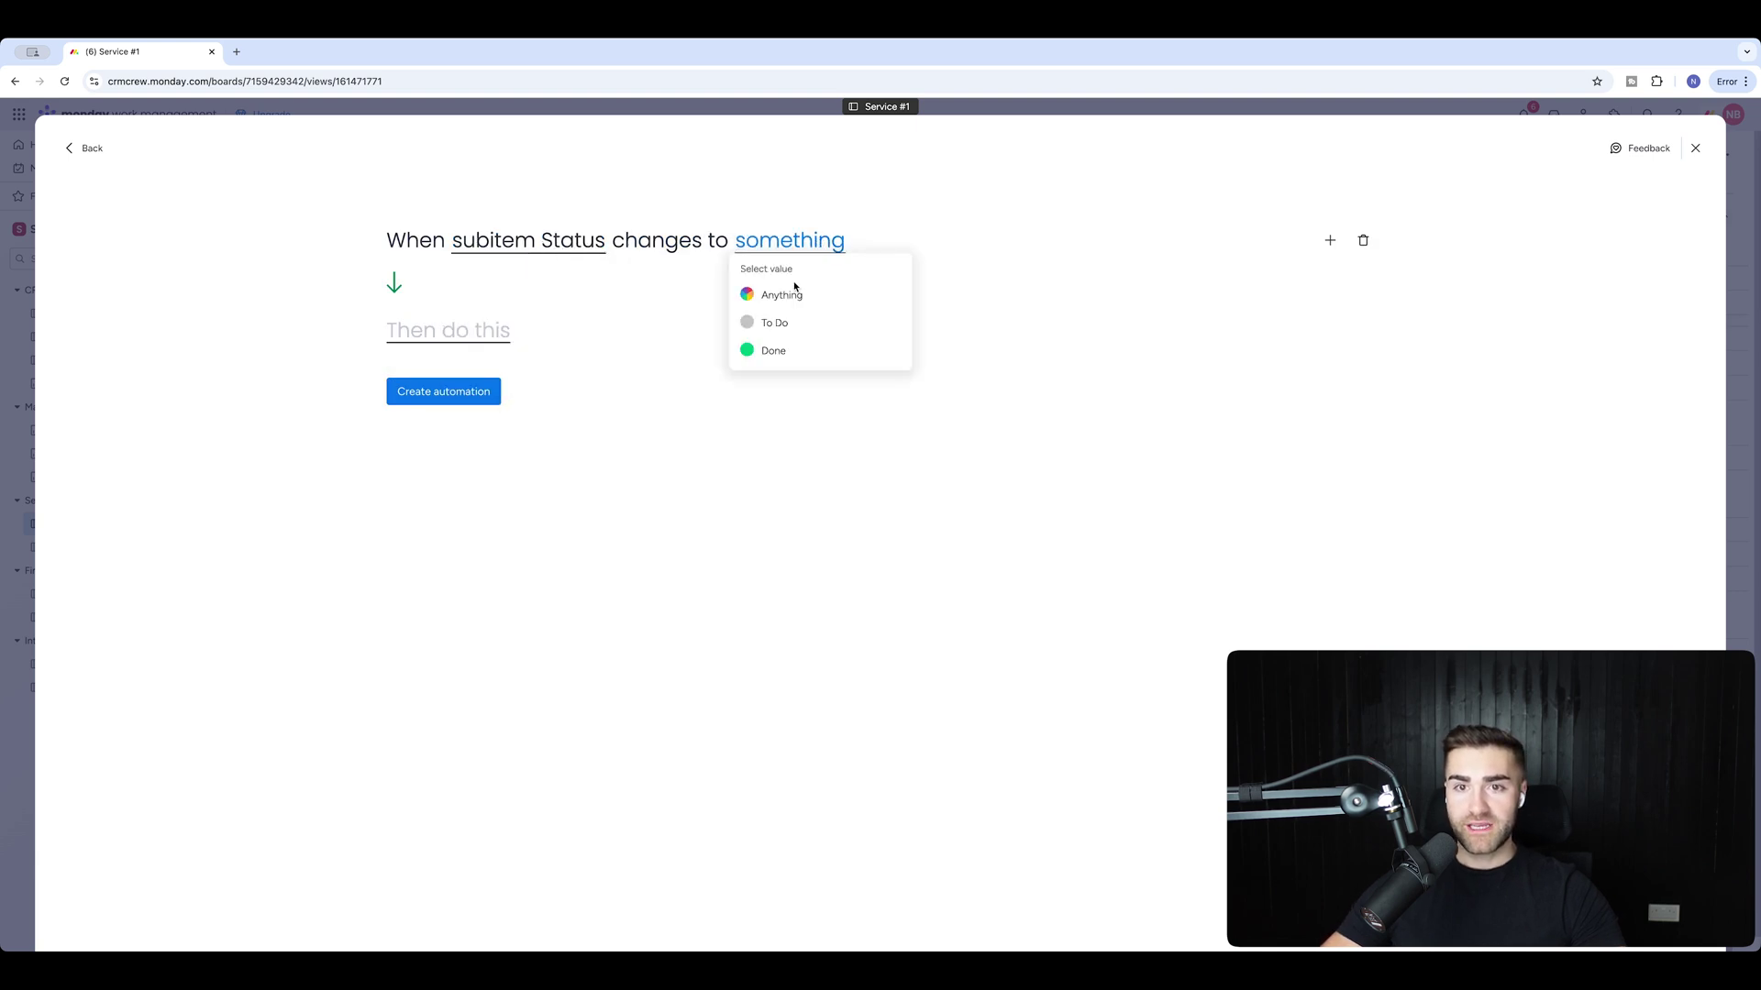
{"action": "left_click", "coordinate": [791, 350]}
Add a create-subitem action and begin renaming the new subitem 'Ex…'
{"action": "left_click", "coordinate": [457, 338]}
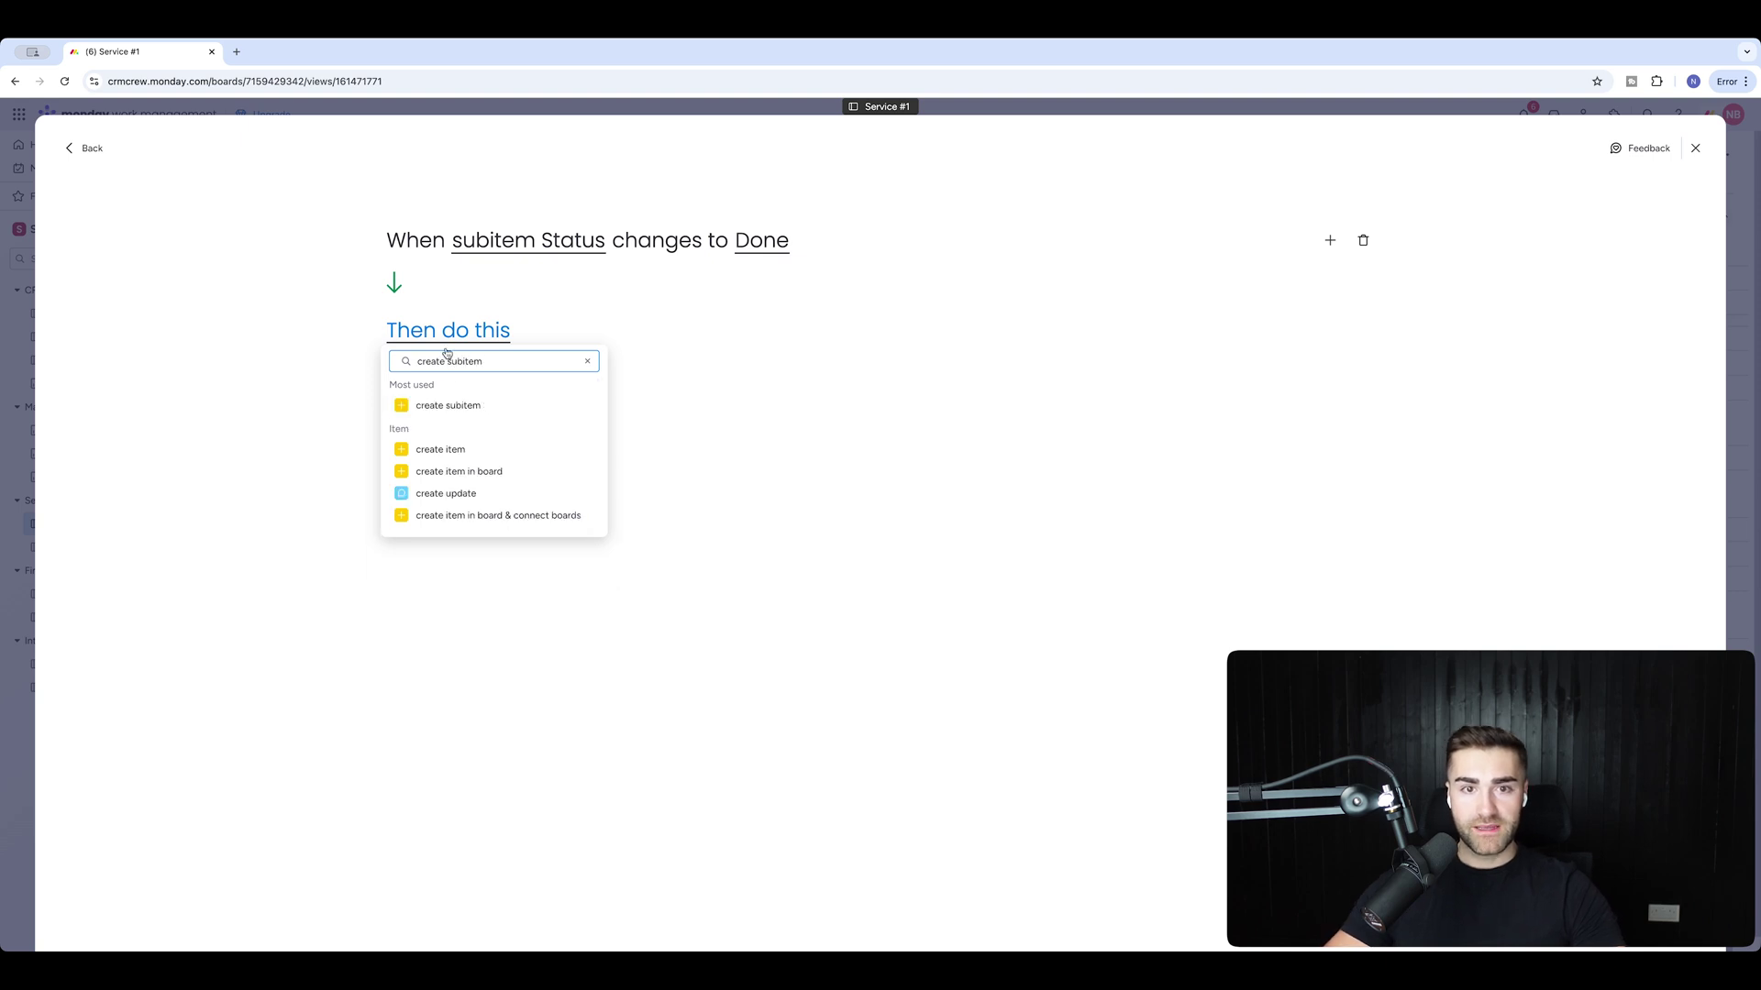
{"action": "left_click", "coordinate": [431, 410]}
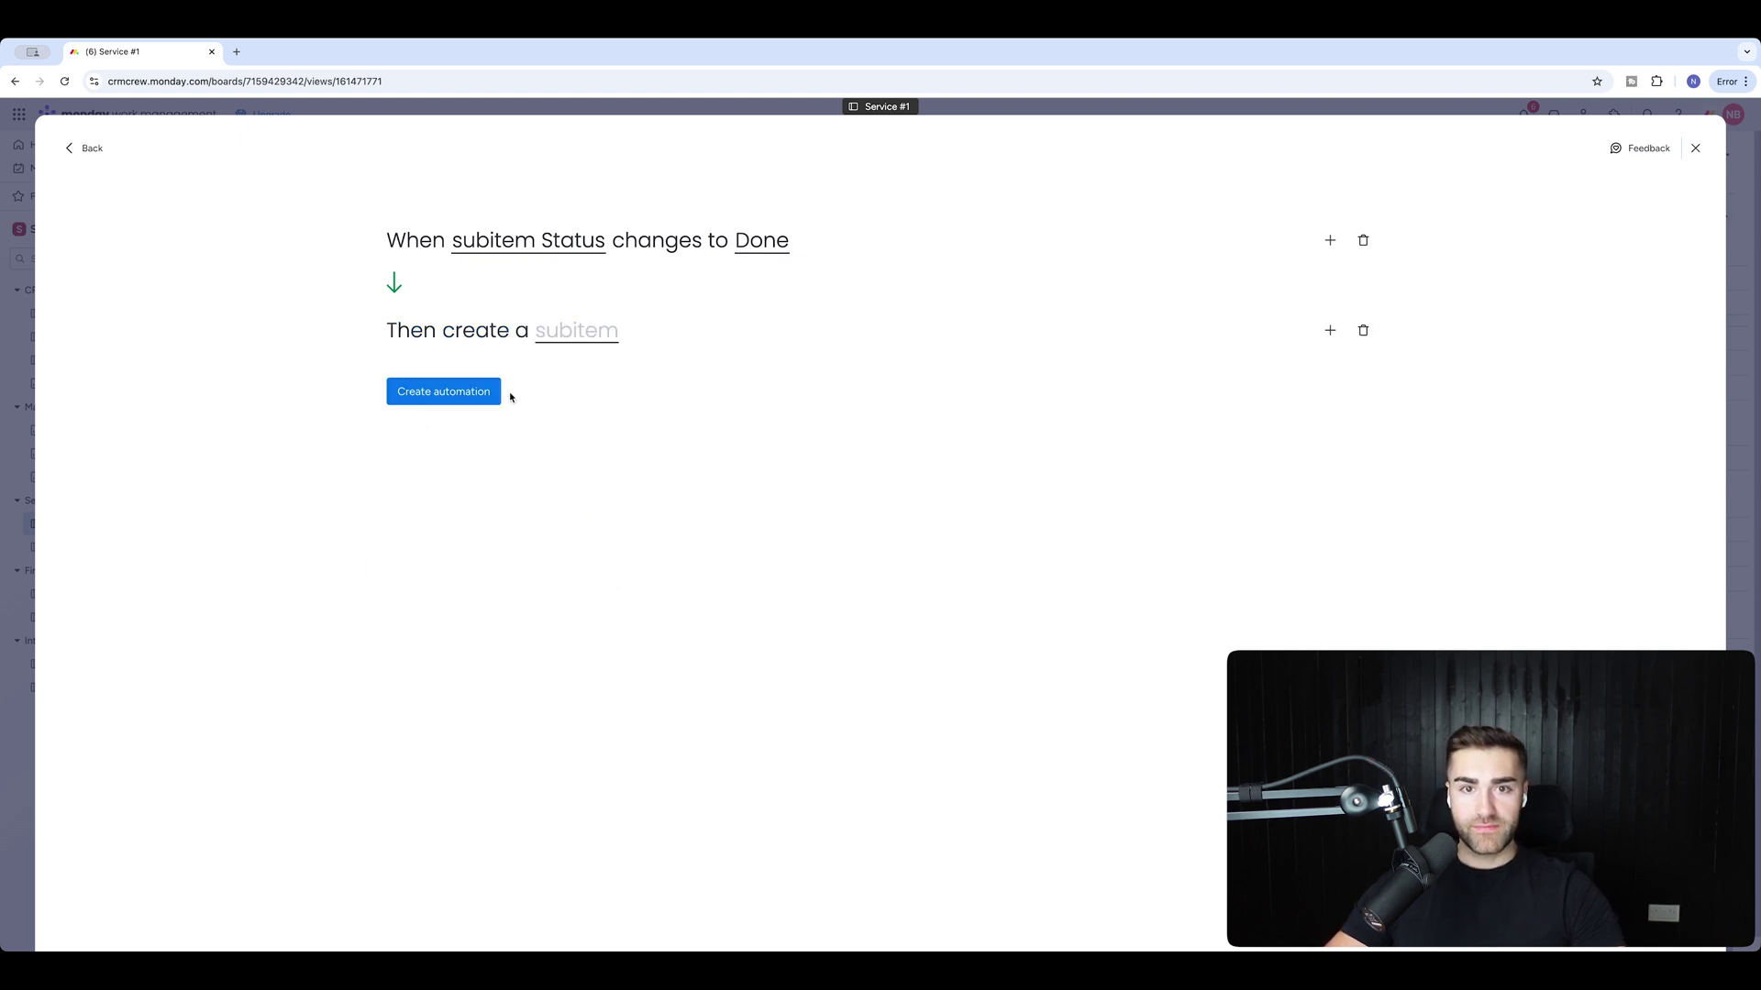
{"action": "left_click", "coordinate": [556, 340]}
{"action": "left_click", "coordinate": [858, 407]}
{"action": "key", "text": "ctrl+a"}
{"action": "type", "text": "Ex"}
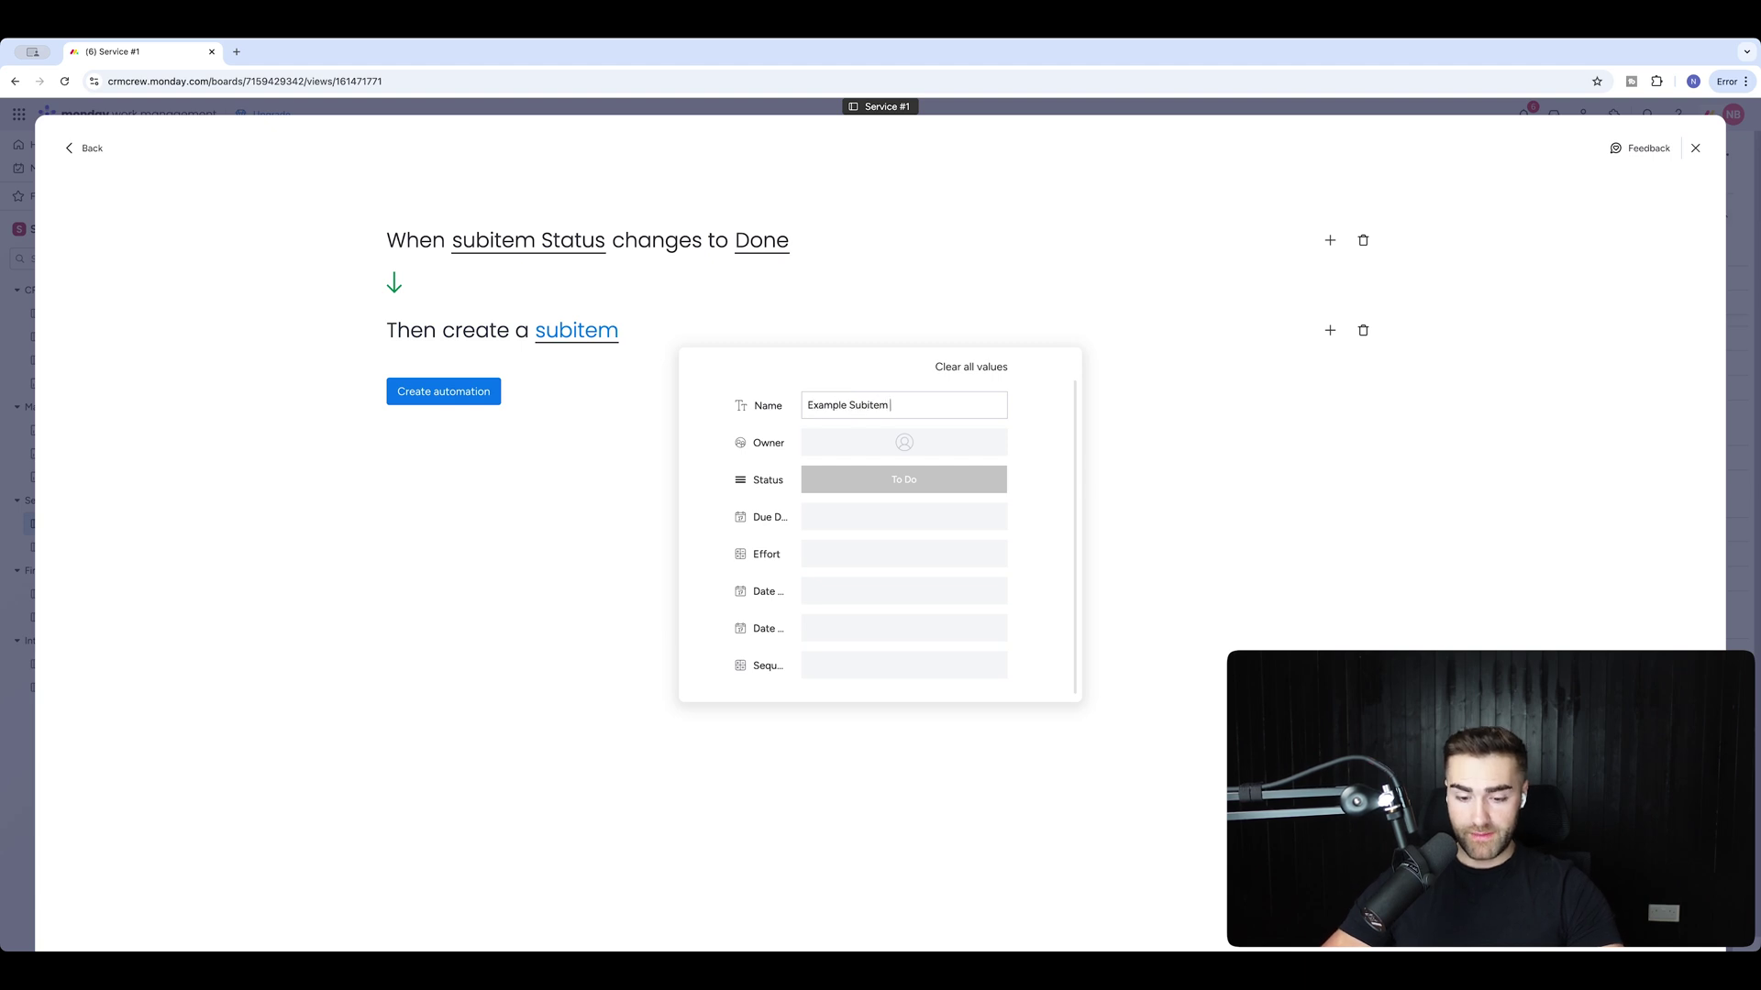
Pre-fill the subitem with an owner, Effort 5 and Sequence 2, and save the automation
{"action": "left_click", "coordinate": [866, 444]}
{"action": "left_click", "coordinate": [840, 530]}
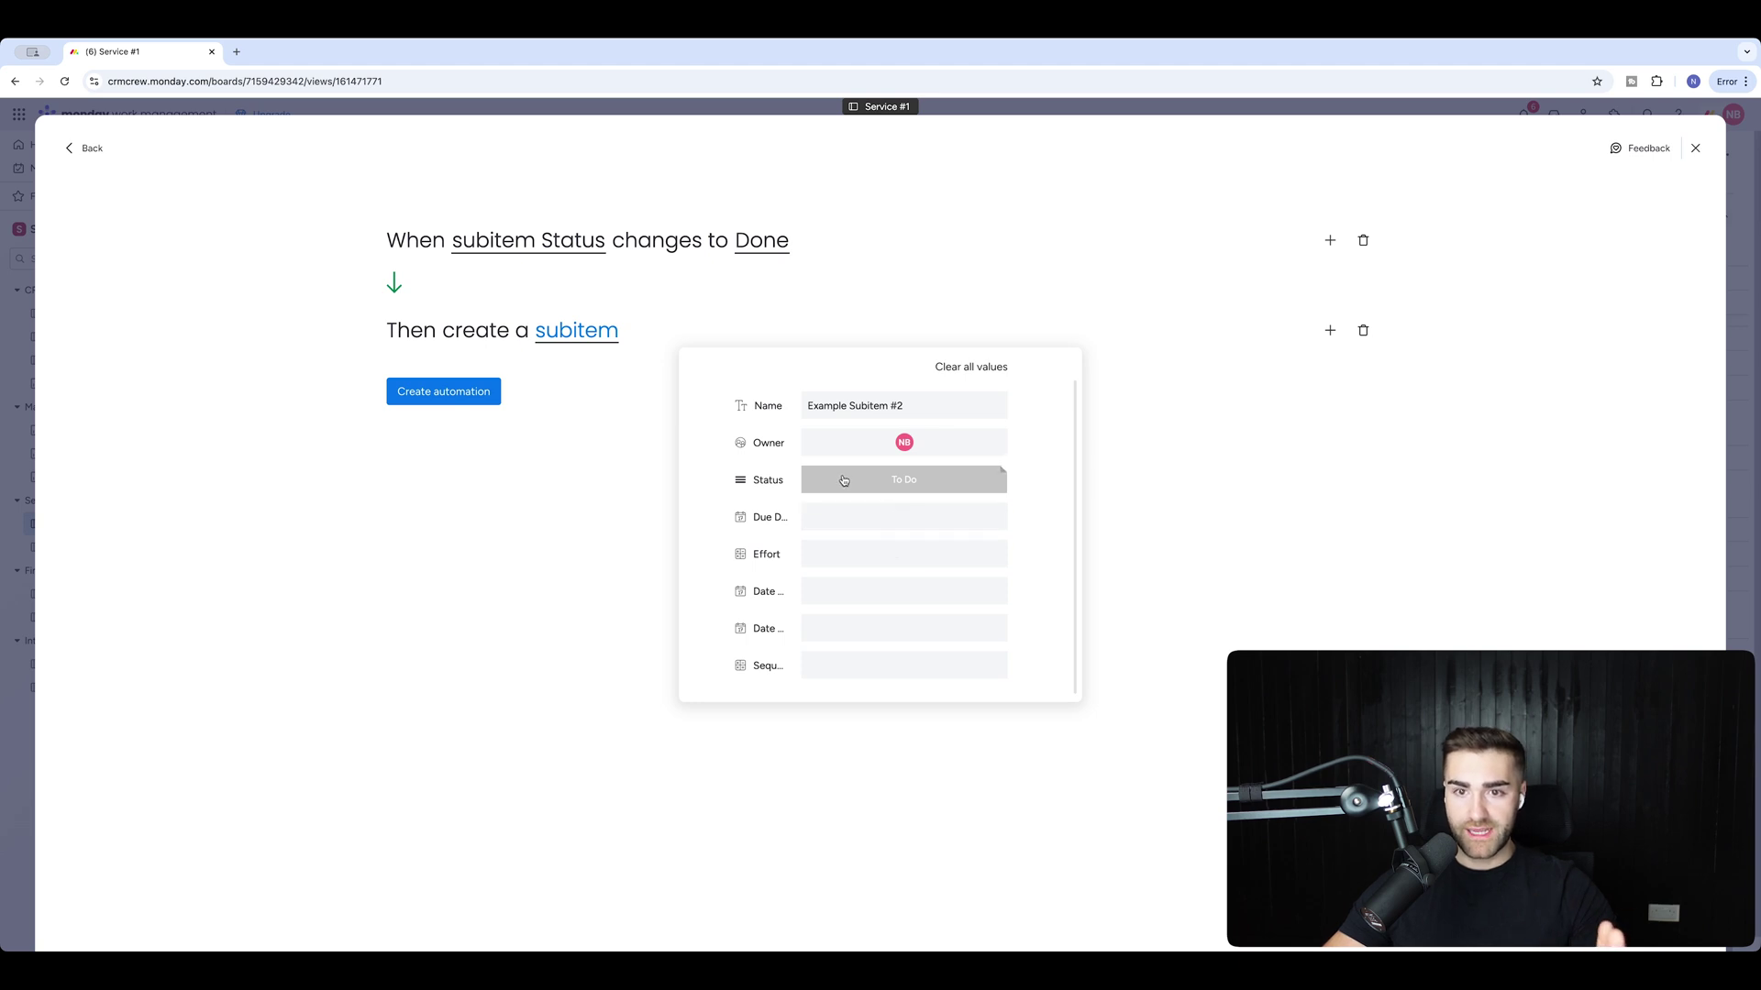
{"action": "left_click", "coordinate": [838, 552]}
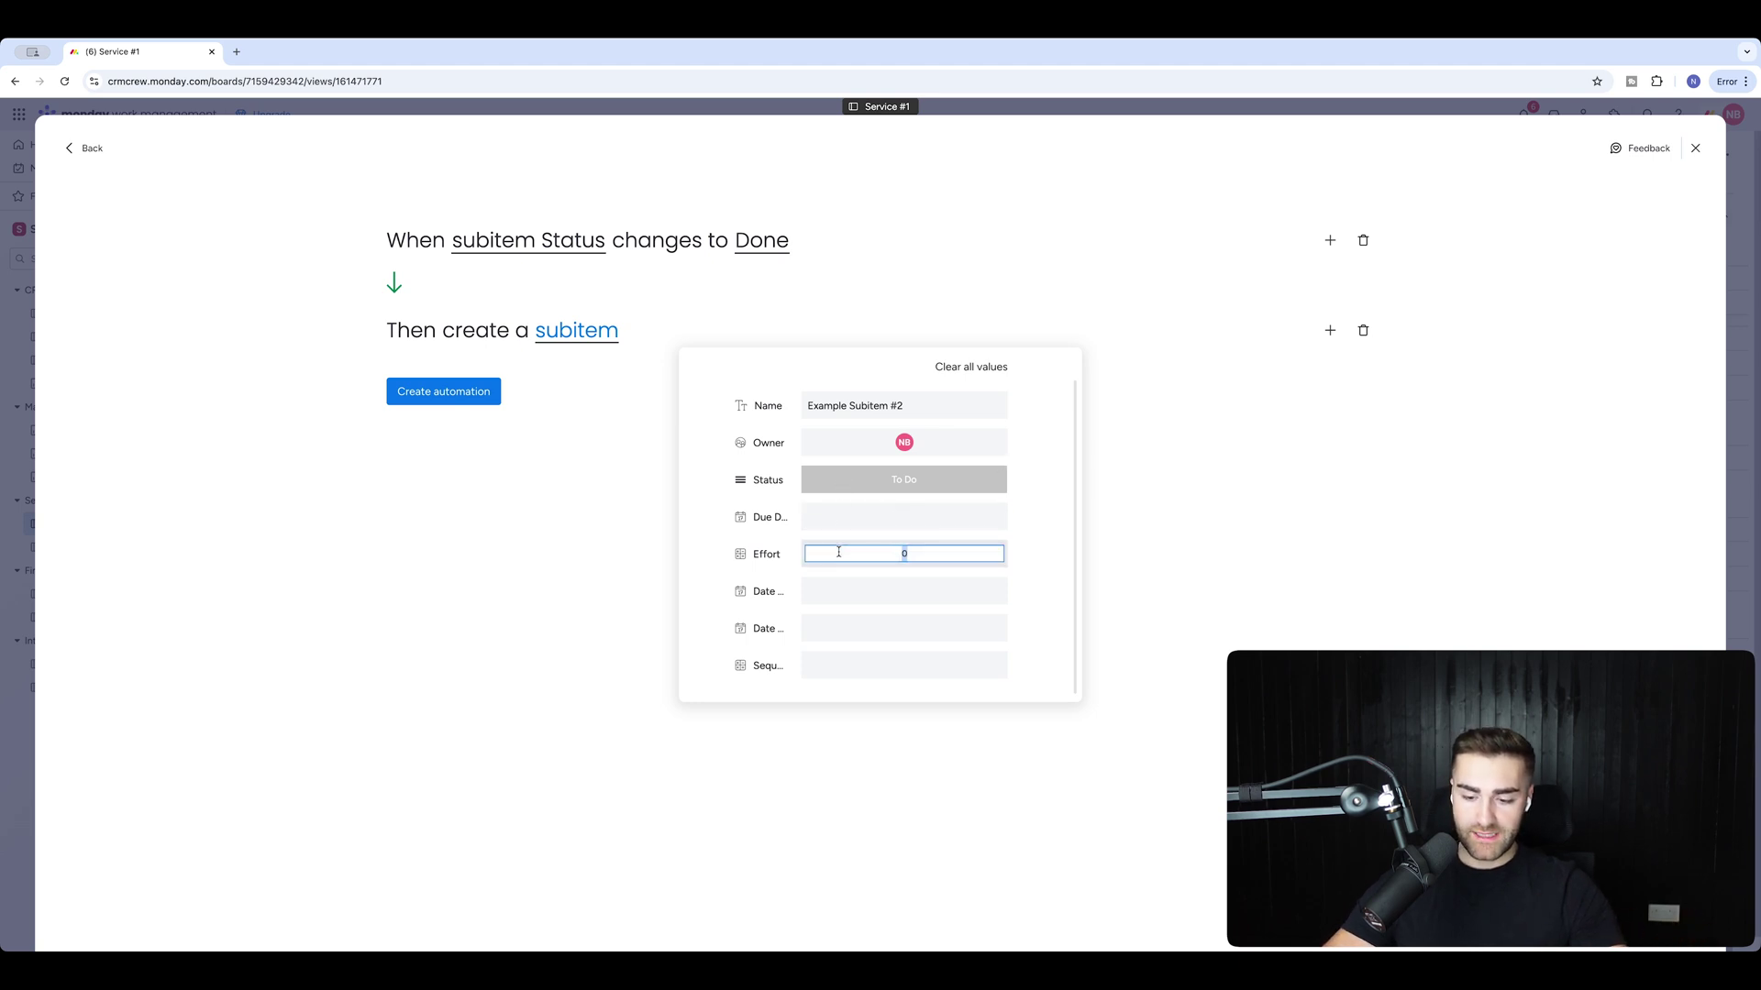
{"action": "type", "text": "5"}
{"action": "left_click", "coordinate": [849, 664]}
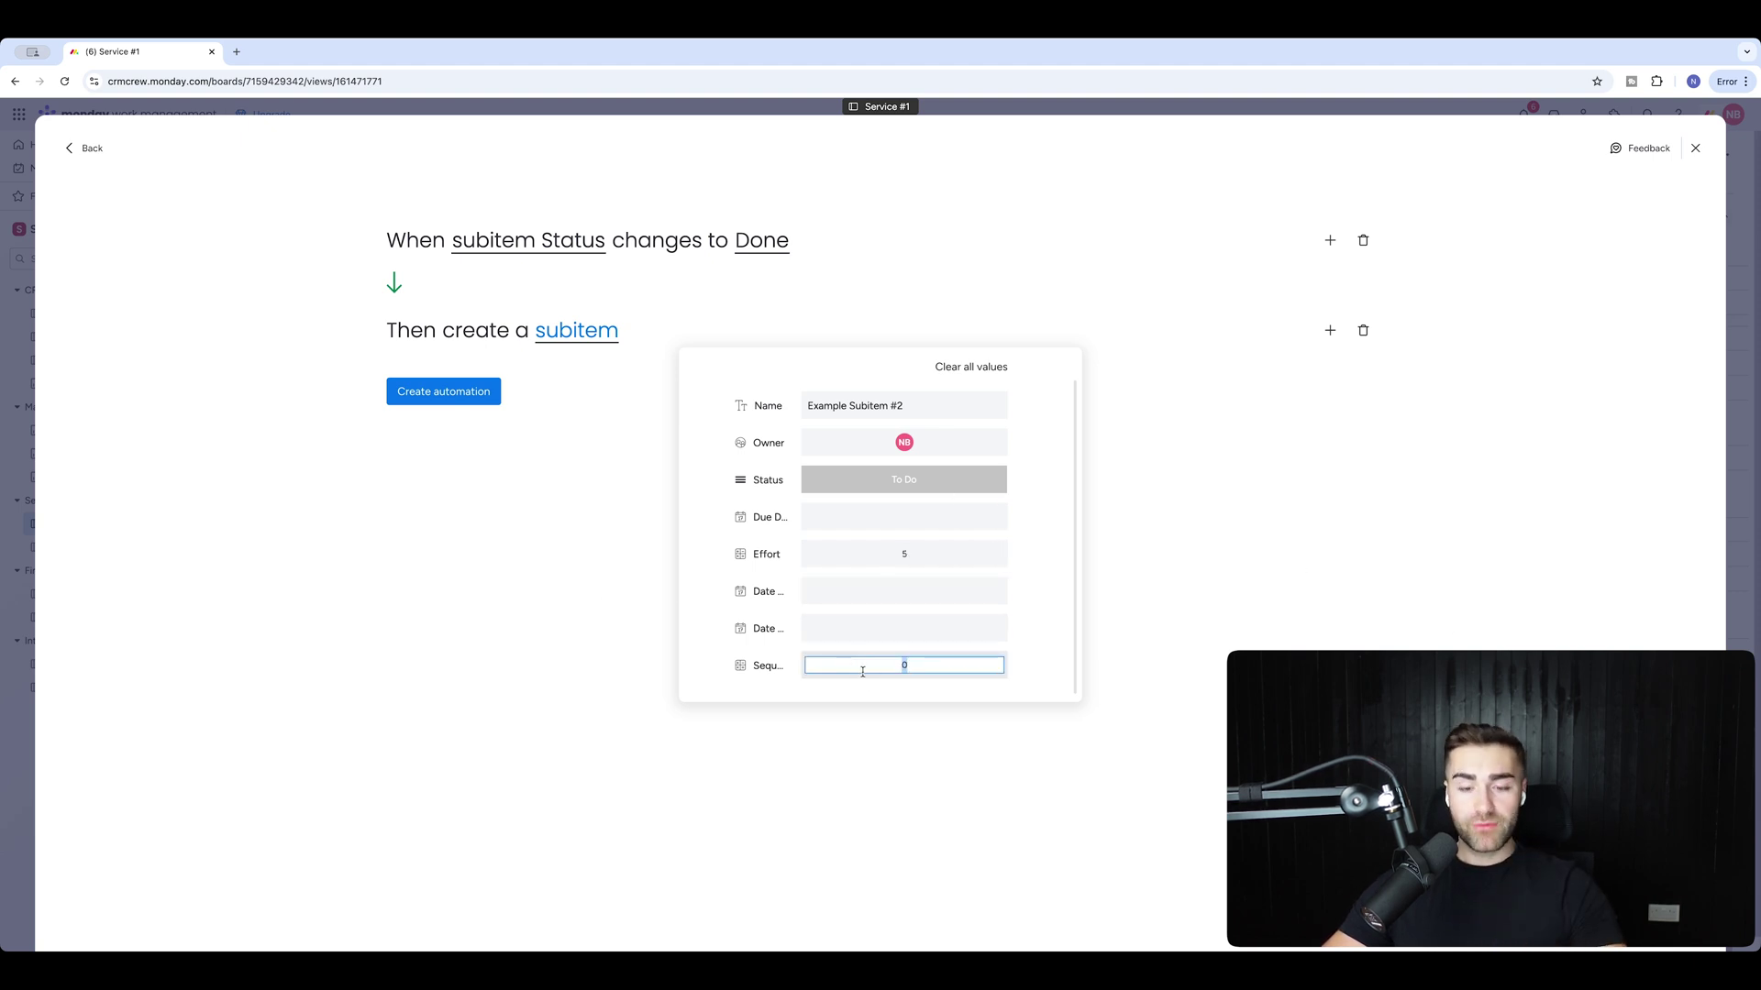
{"action": "left_click", "coordinate": [1231, 534]}
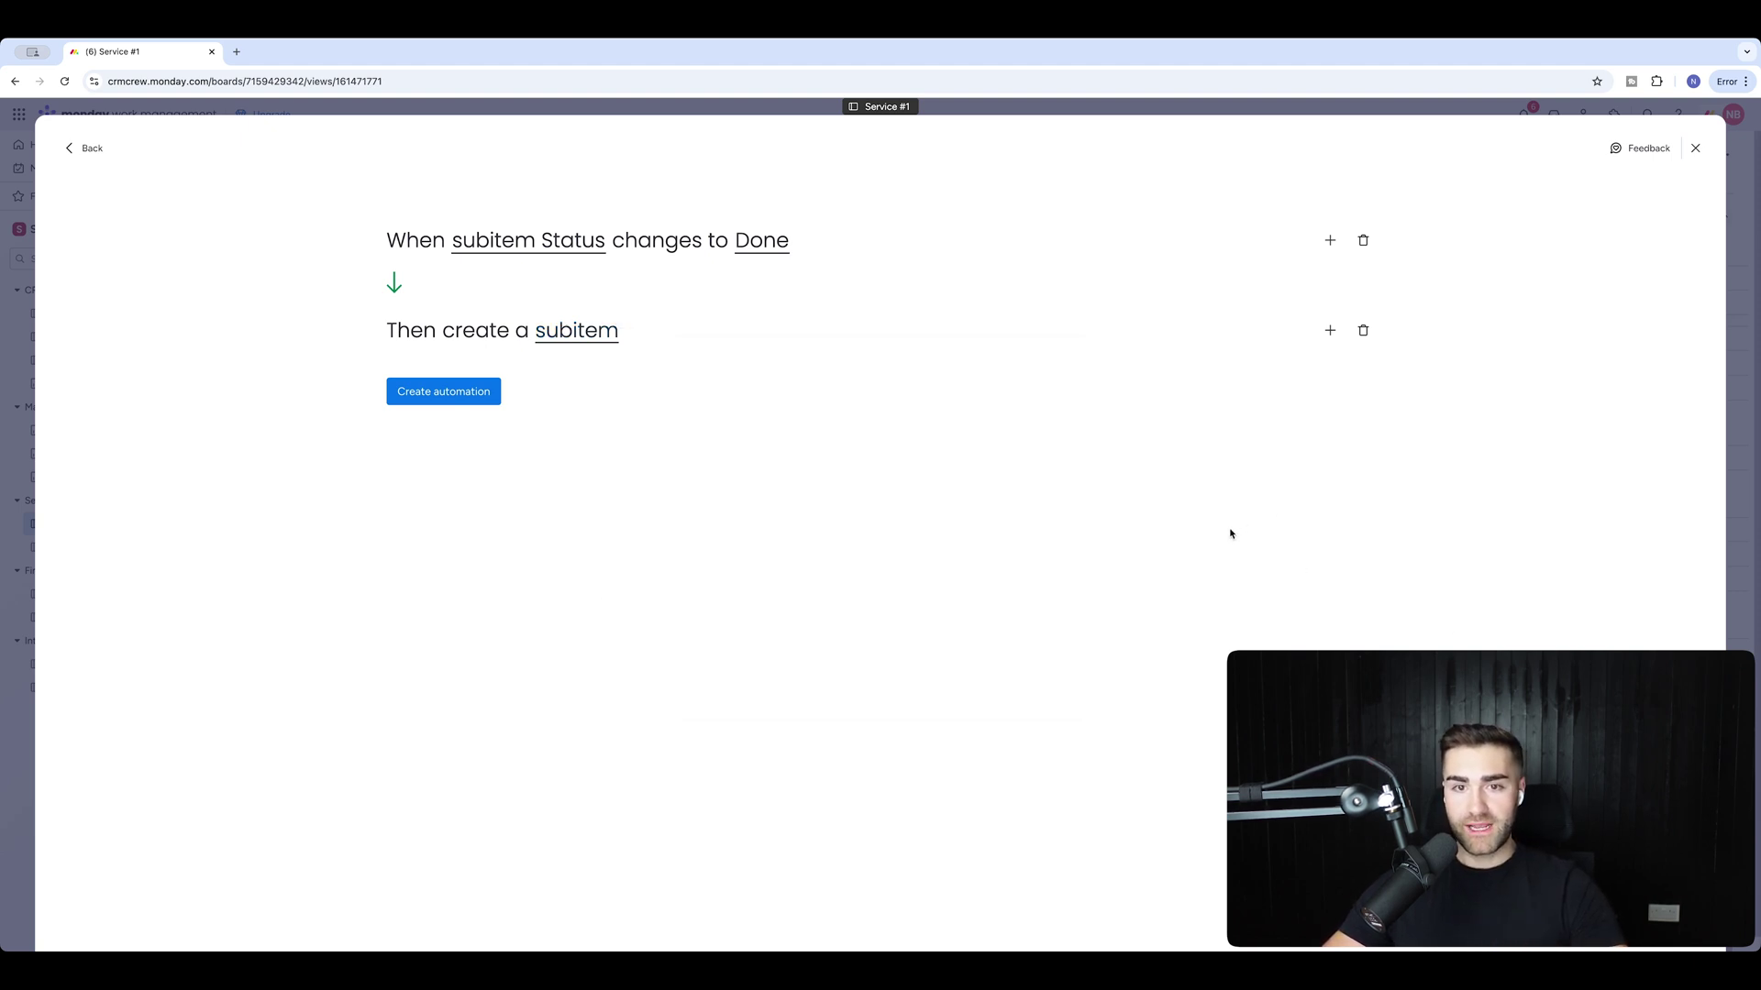
{"action": "left_click", "coordinate": [440, 395]}
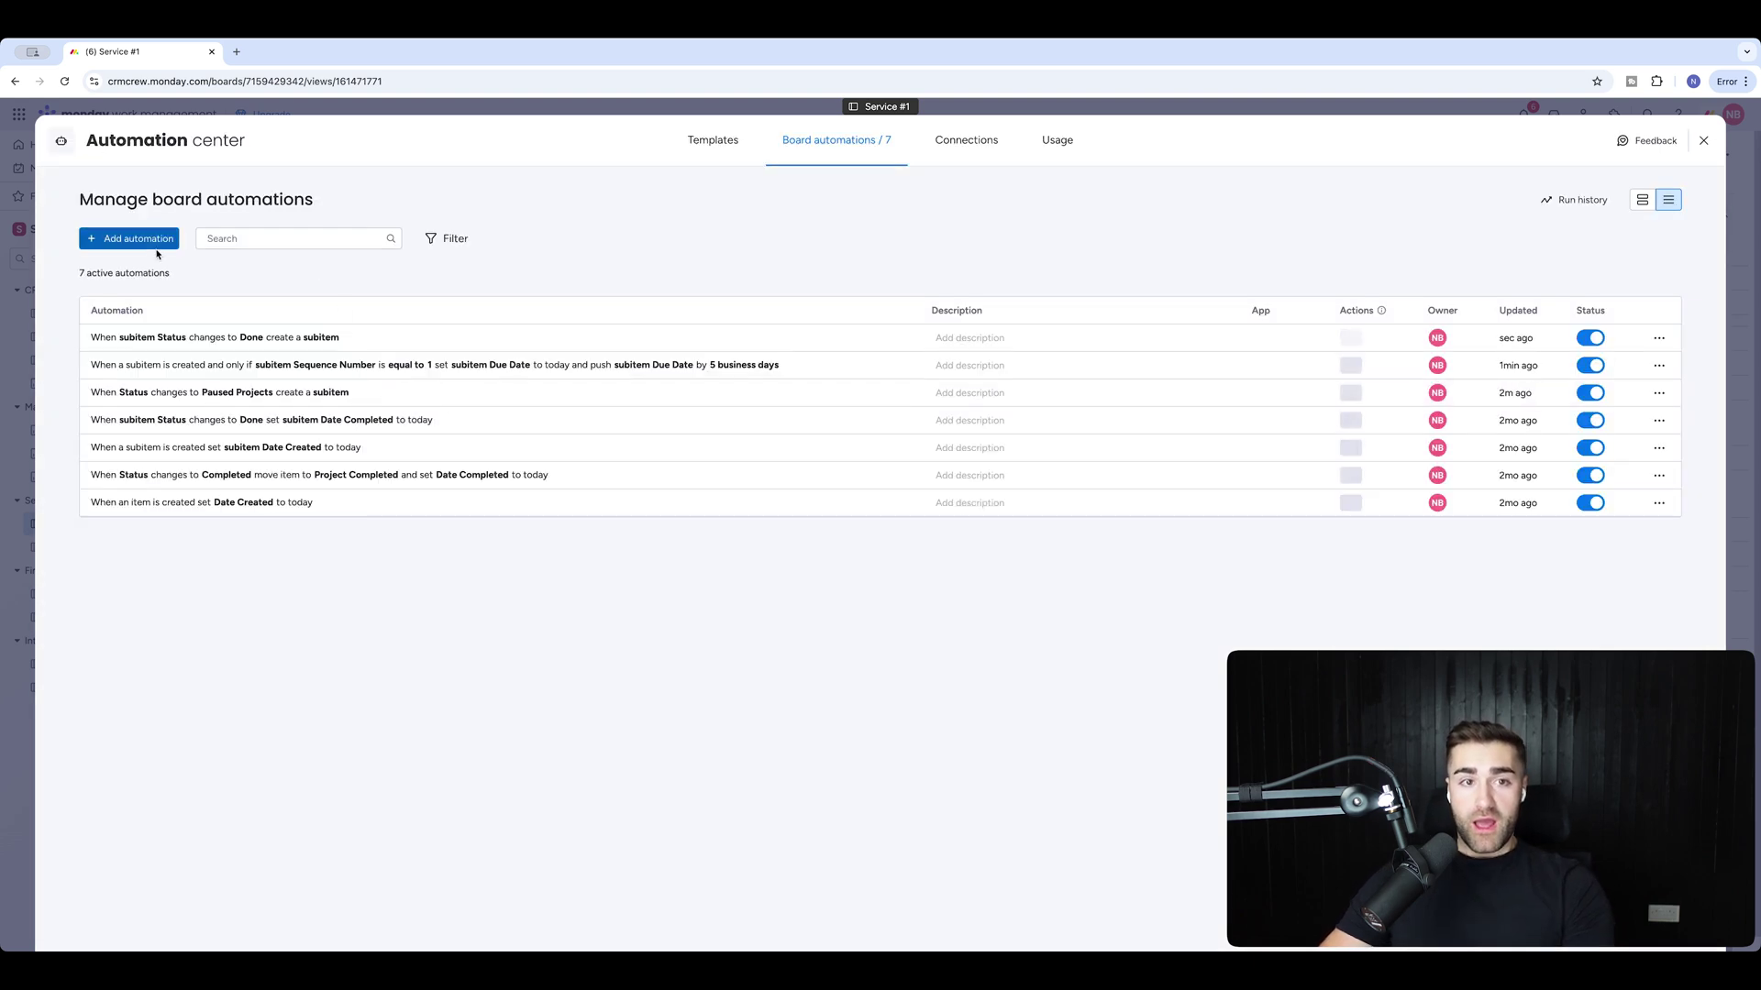
Start an automation triggered on subitem creation, only if Sequence Number equals 2
{"action": "left_click", "coordinate": [148, 240]}
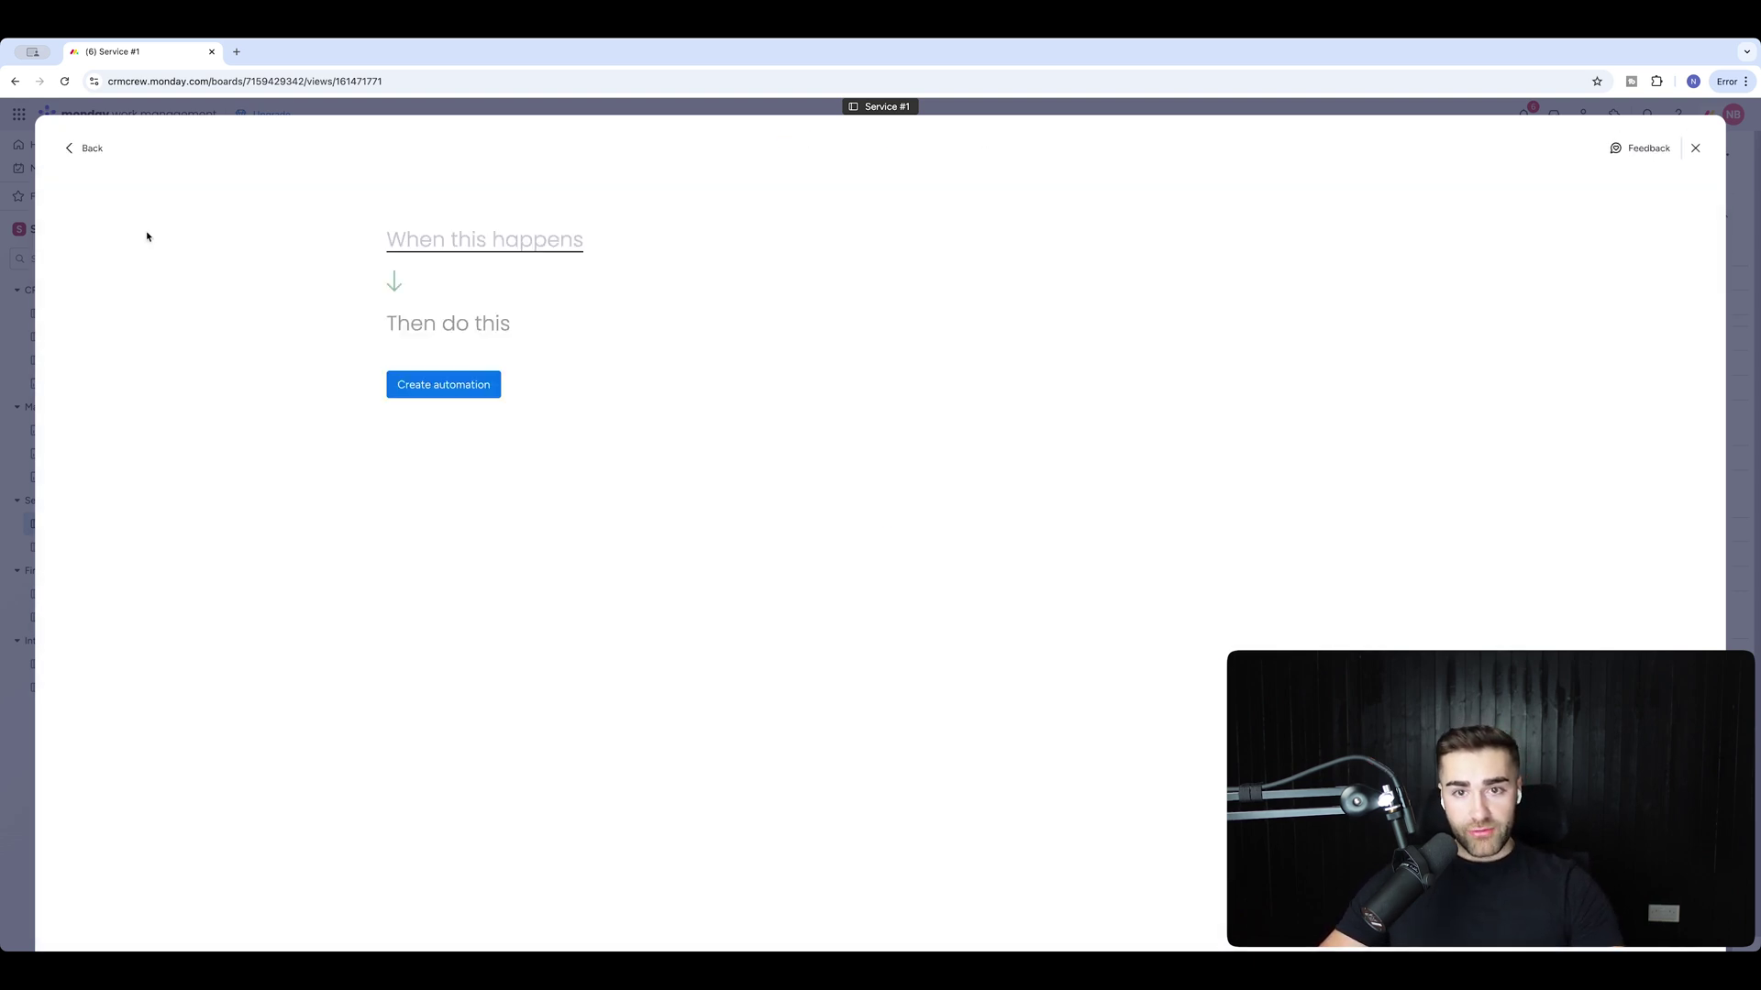
{"action": "left_click", "coordinate": [426, 239]}
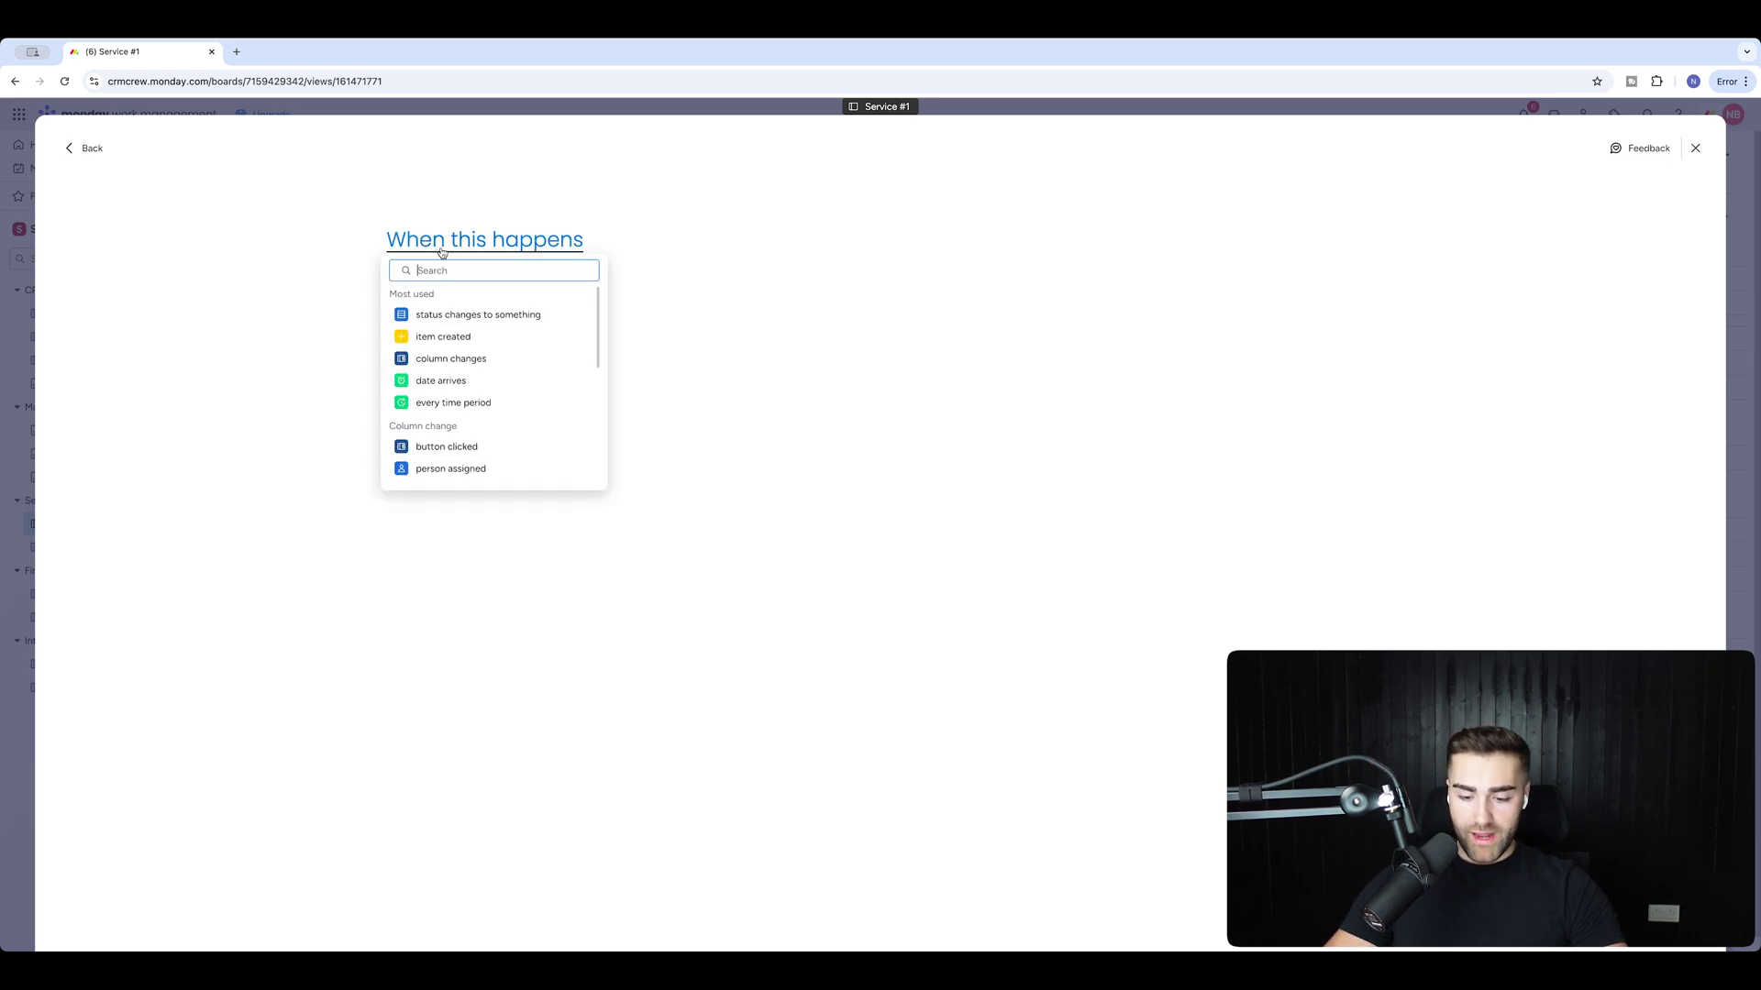
{"action": "type", "text": "subitem"}
{"action": "left_click", "coordinate": [451, 315]}
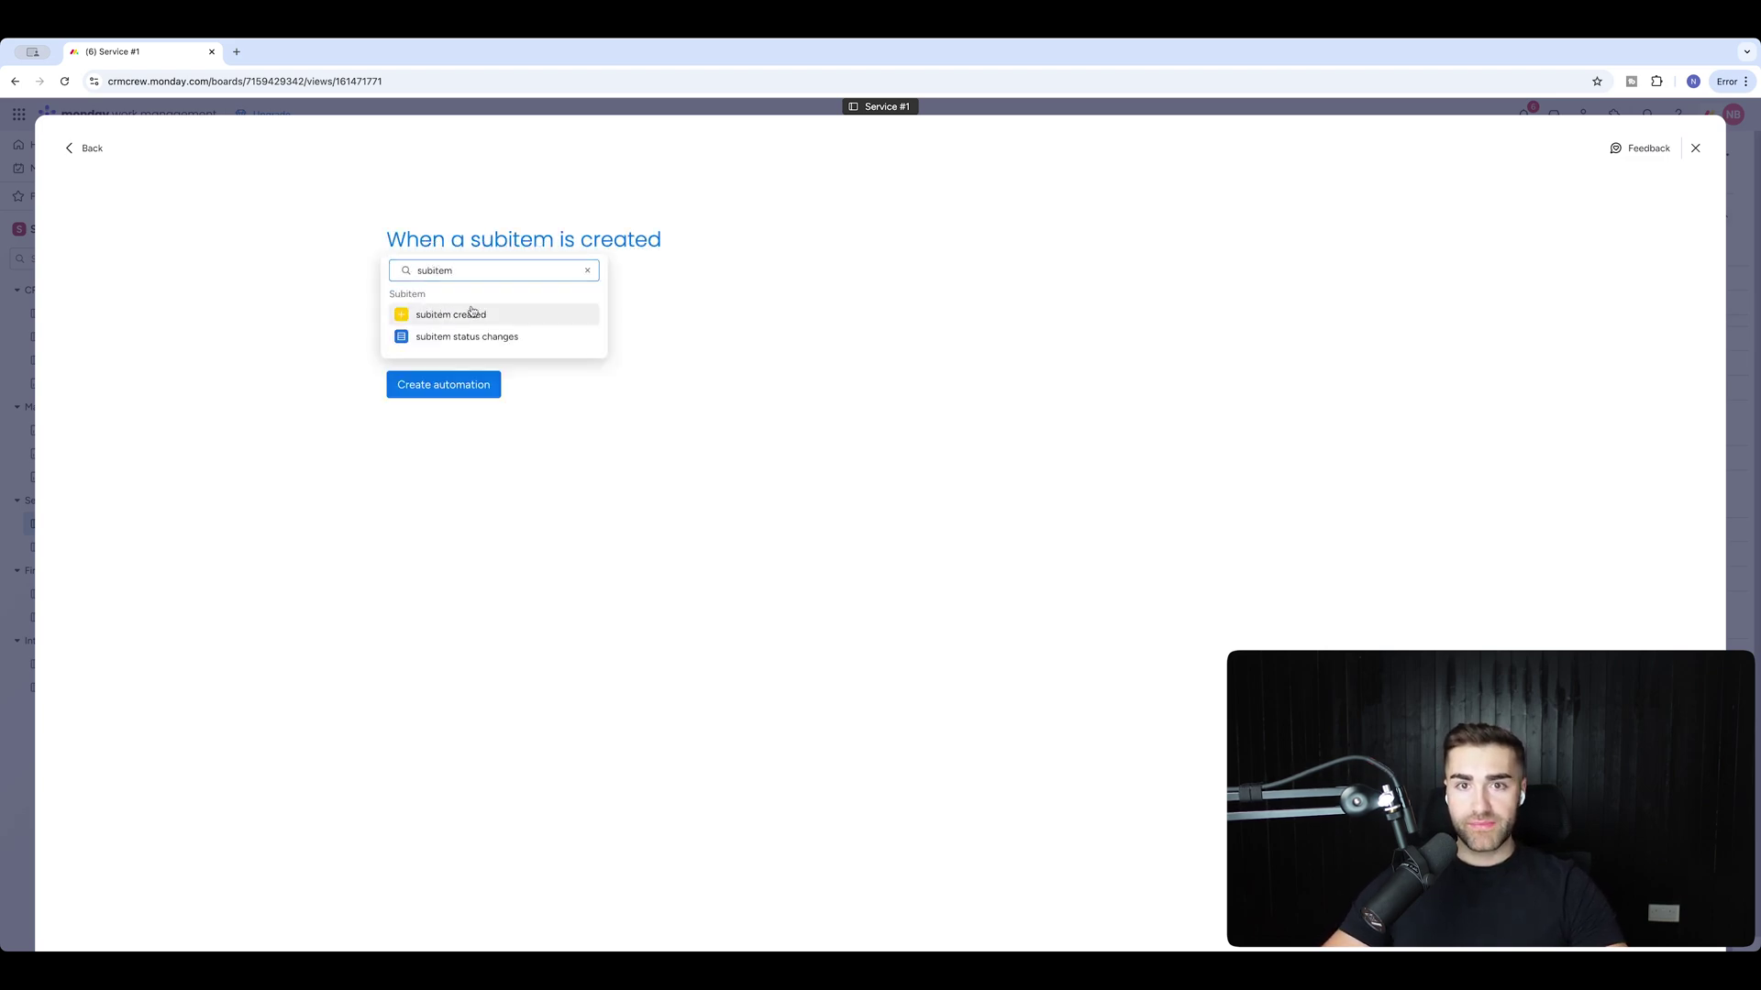
{"action": "left_click", "coordinate": [1329, 240]}
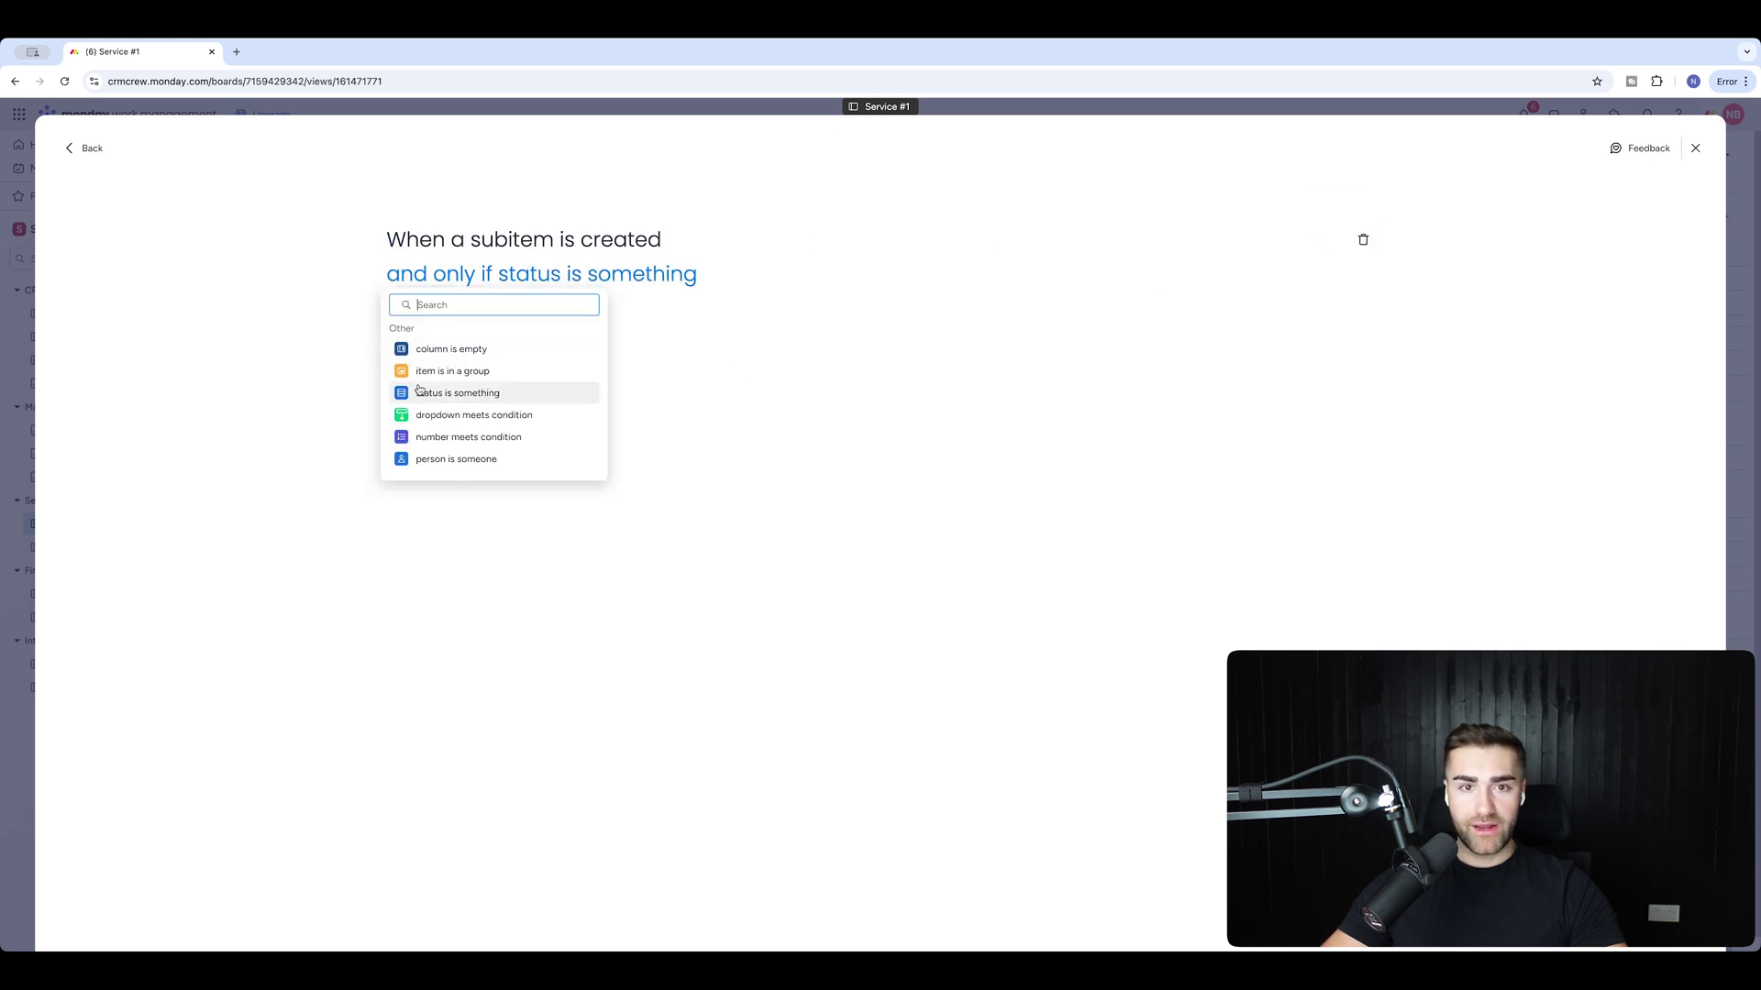
{"action": "left_click", "coordinate": [471, 439]}
{"action": "left_click", "coordinate": [529, 277]}
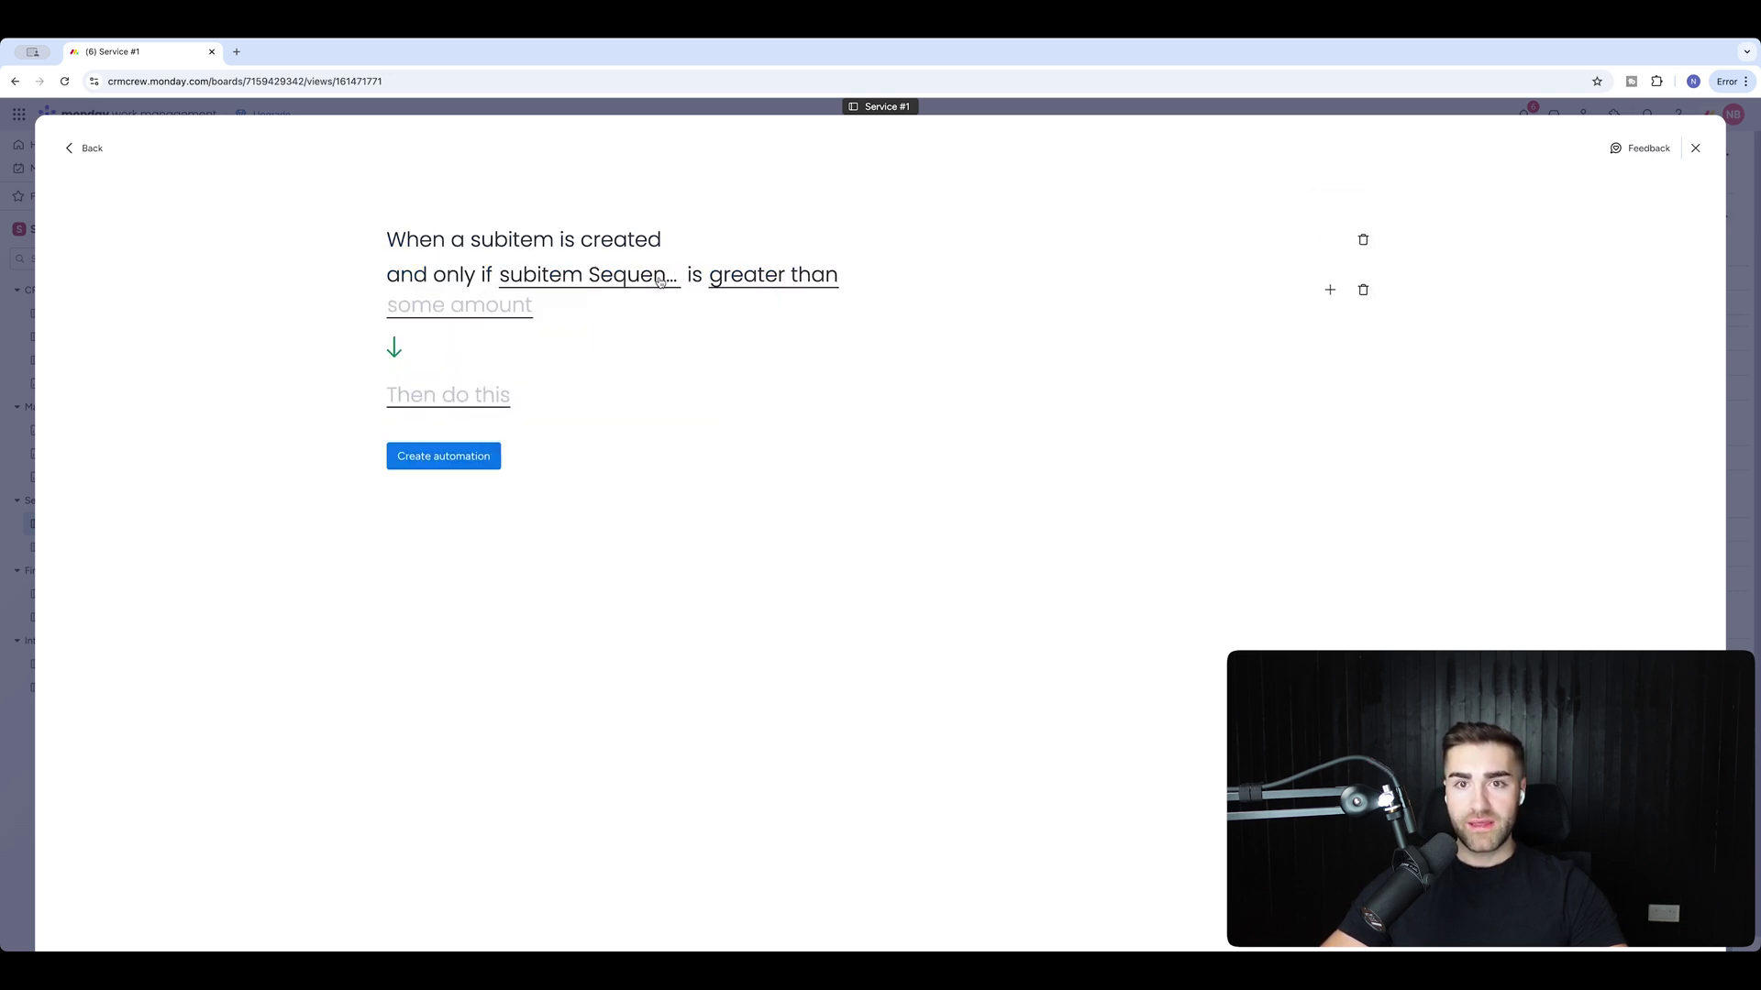
{"action": "left_click", "coordinate": [766, 279]}
{"action": "left_click", "coordinate": [763, 326]}
{"action": "left_click", "coordinate": [500, 307]}
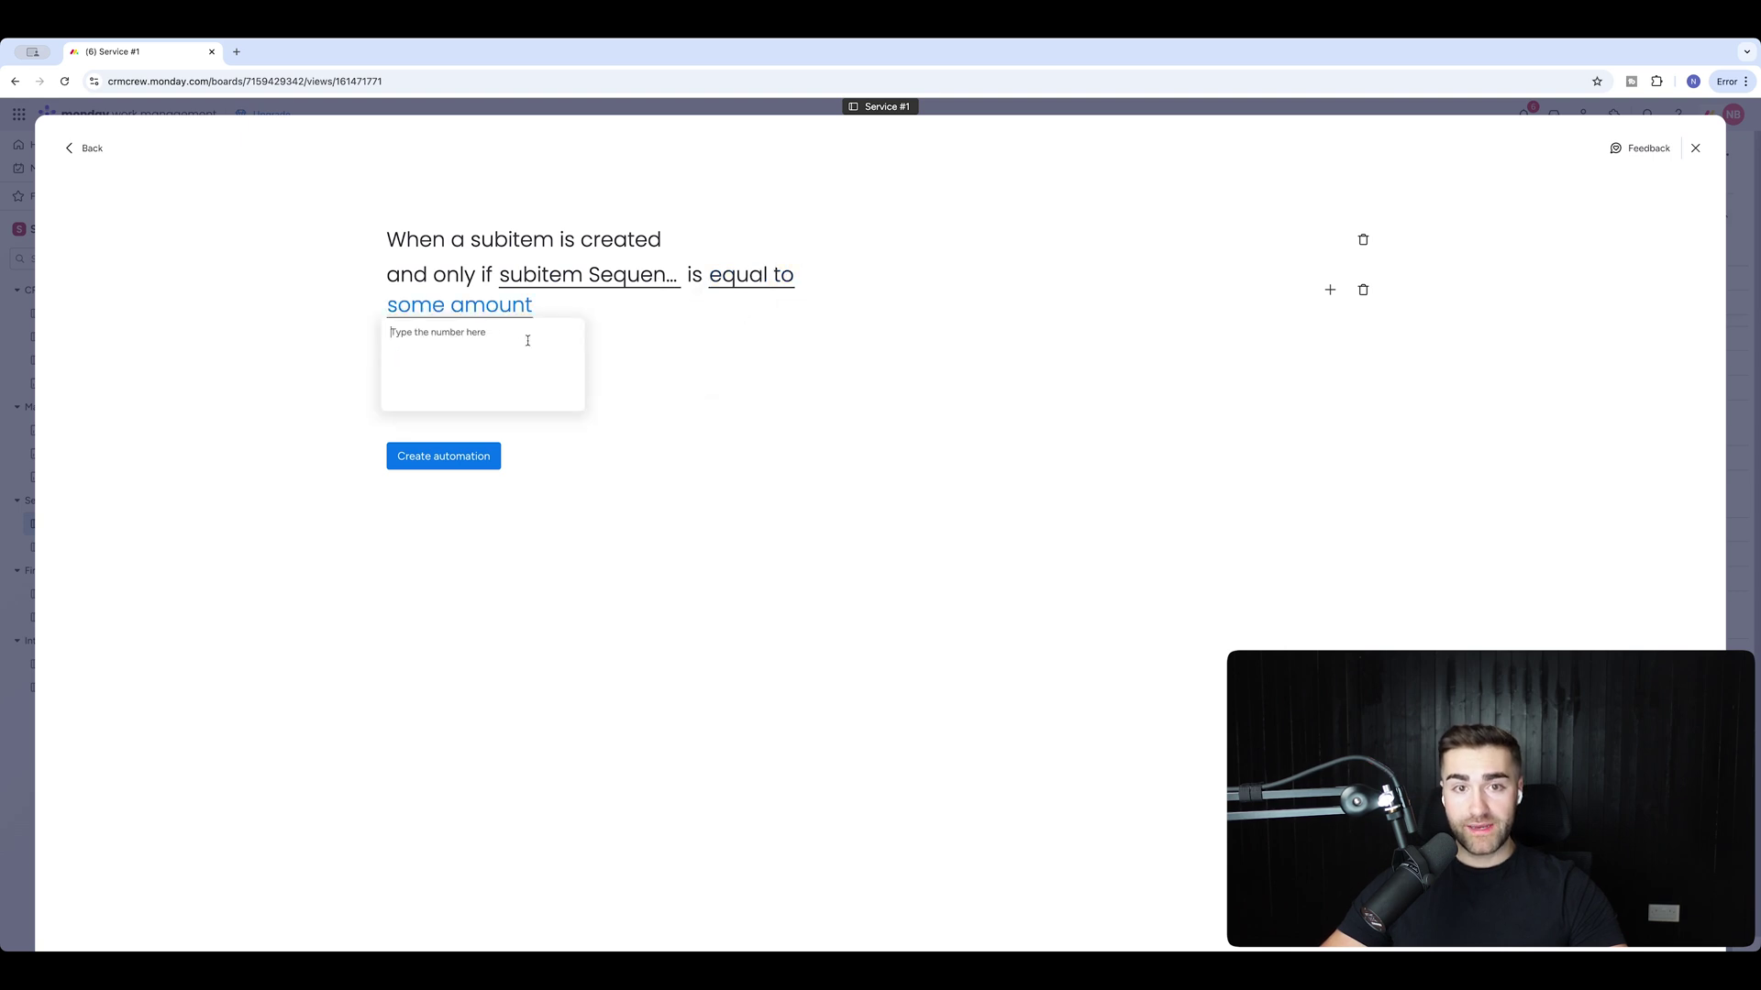
{"action": "type", "text": "2"}
{"action": "key", "text": "Return"}
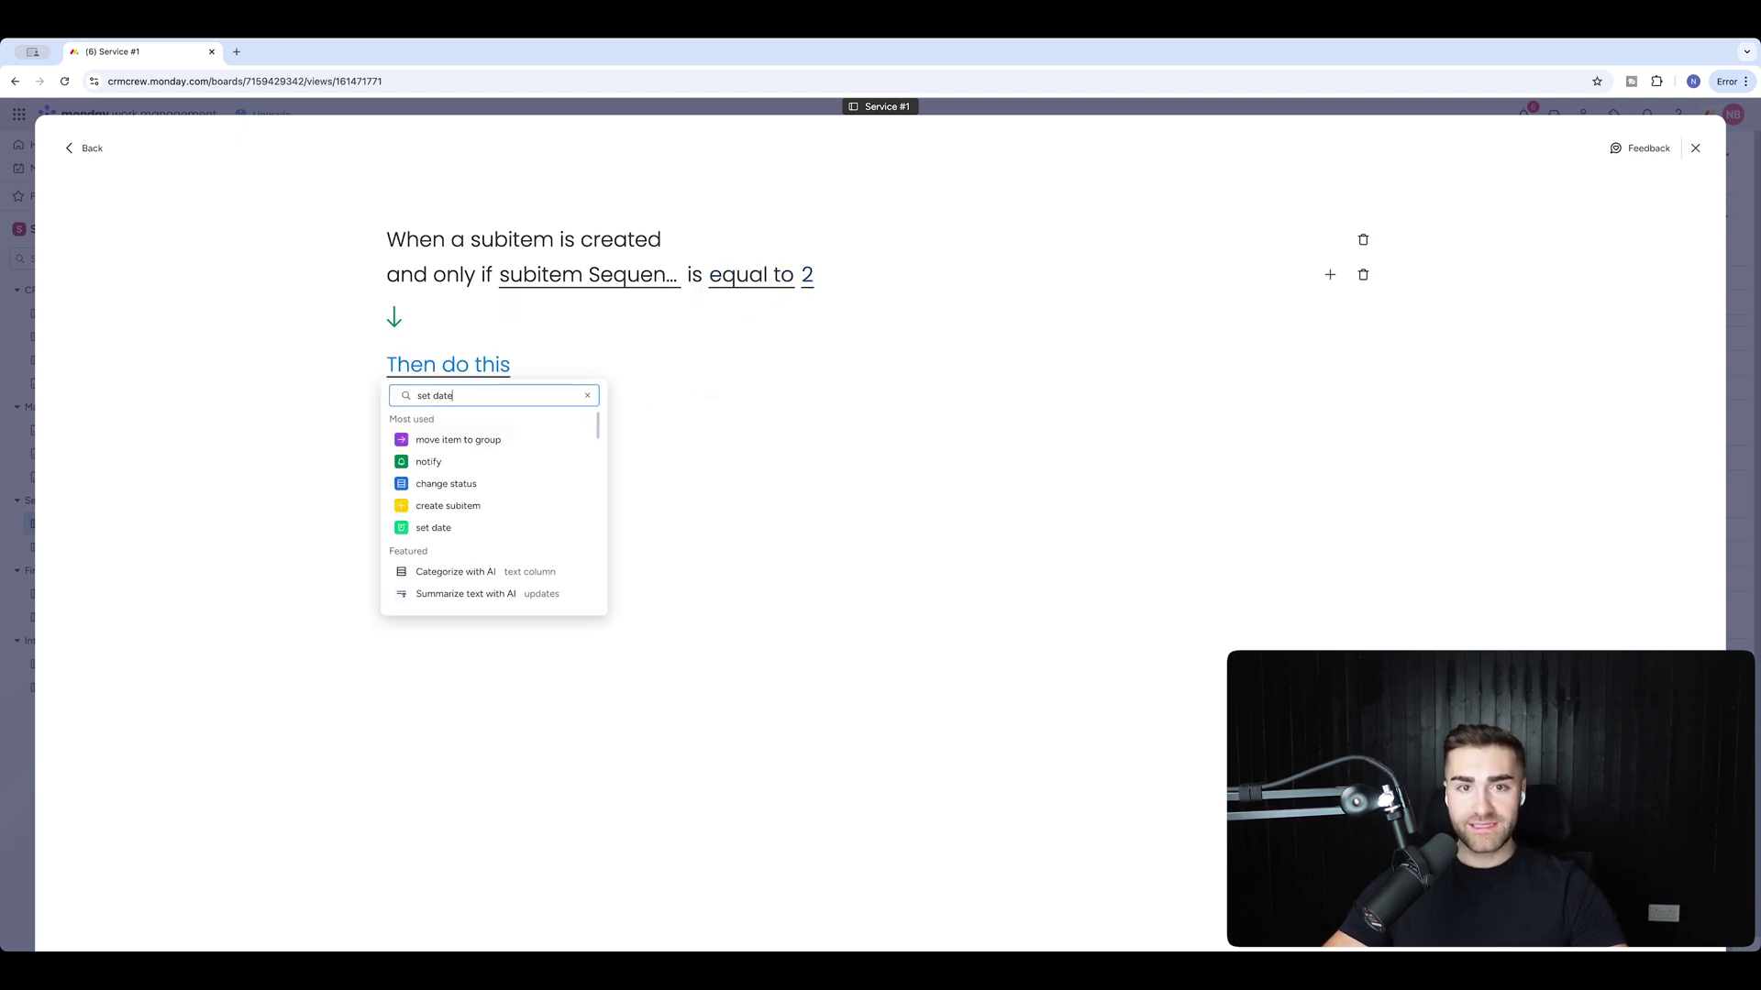
Add a set-date action setting the subitem Due Date to today
{"action": "type", "text": "set date"}
{"action": "left_click", "coordinate": [444, 440]}
{"action": "left_click", "coordinate": [504, 363]}
{"action": "scroll", "coordinate": [527, 472], "scroll_direction": "down", "scroll_amount": 2}
{"action": "left_click", "coordinate": [527, 449]}
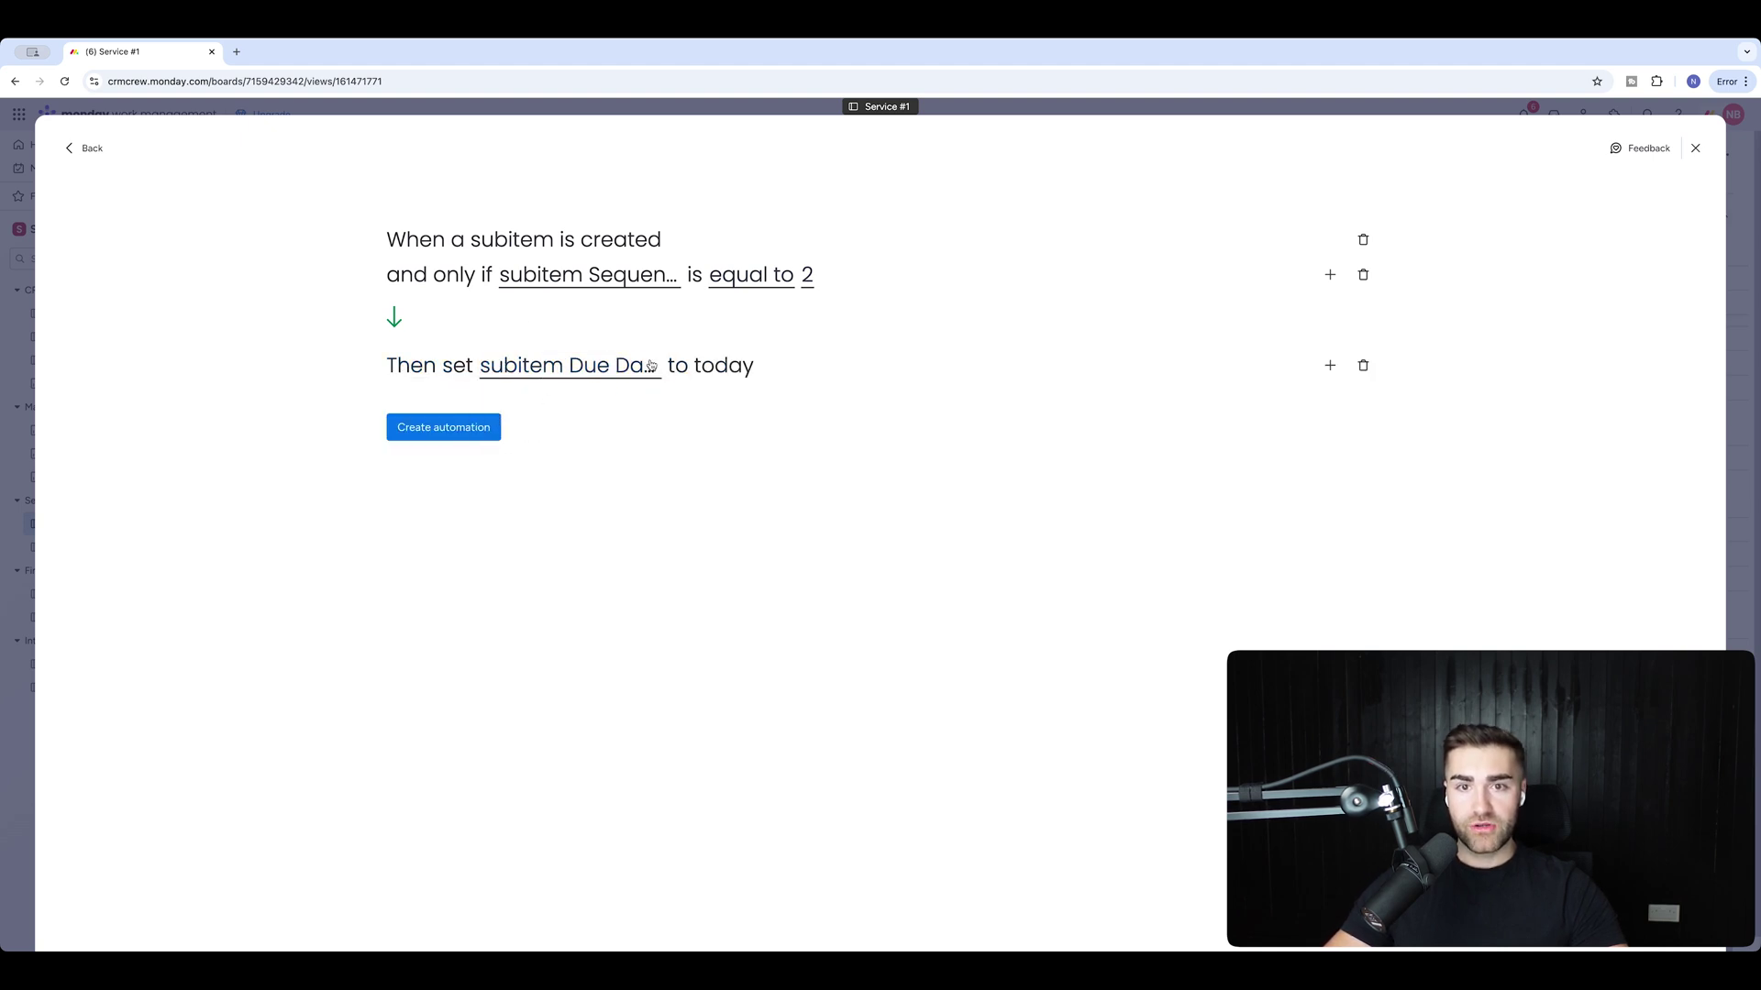
Add a push-date action moving Due Date by 10 business days, then save and close
{"action": "left_click", "coordinate": [1330, 366]}
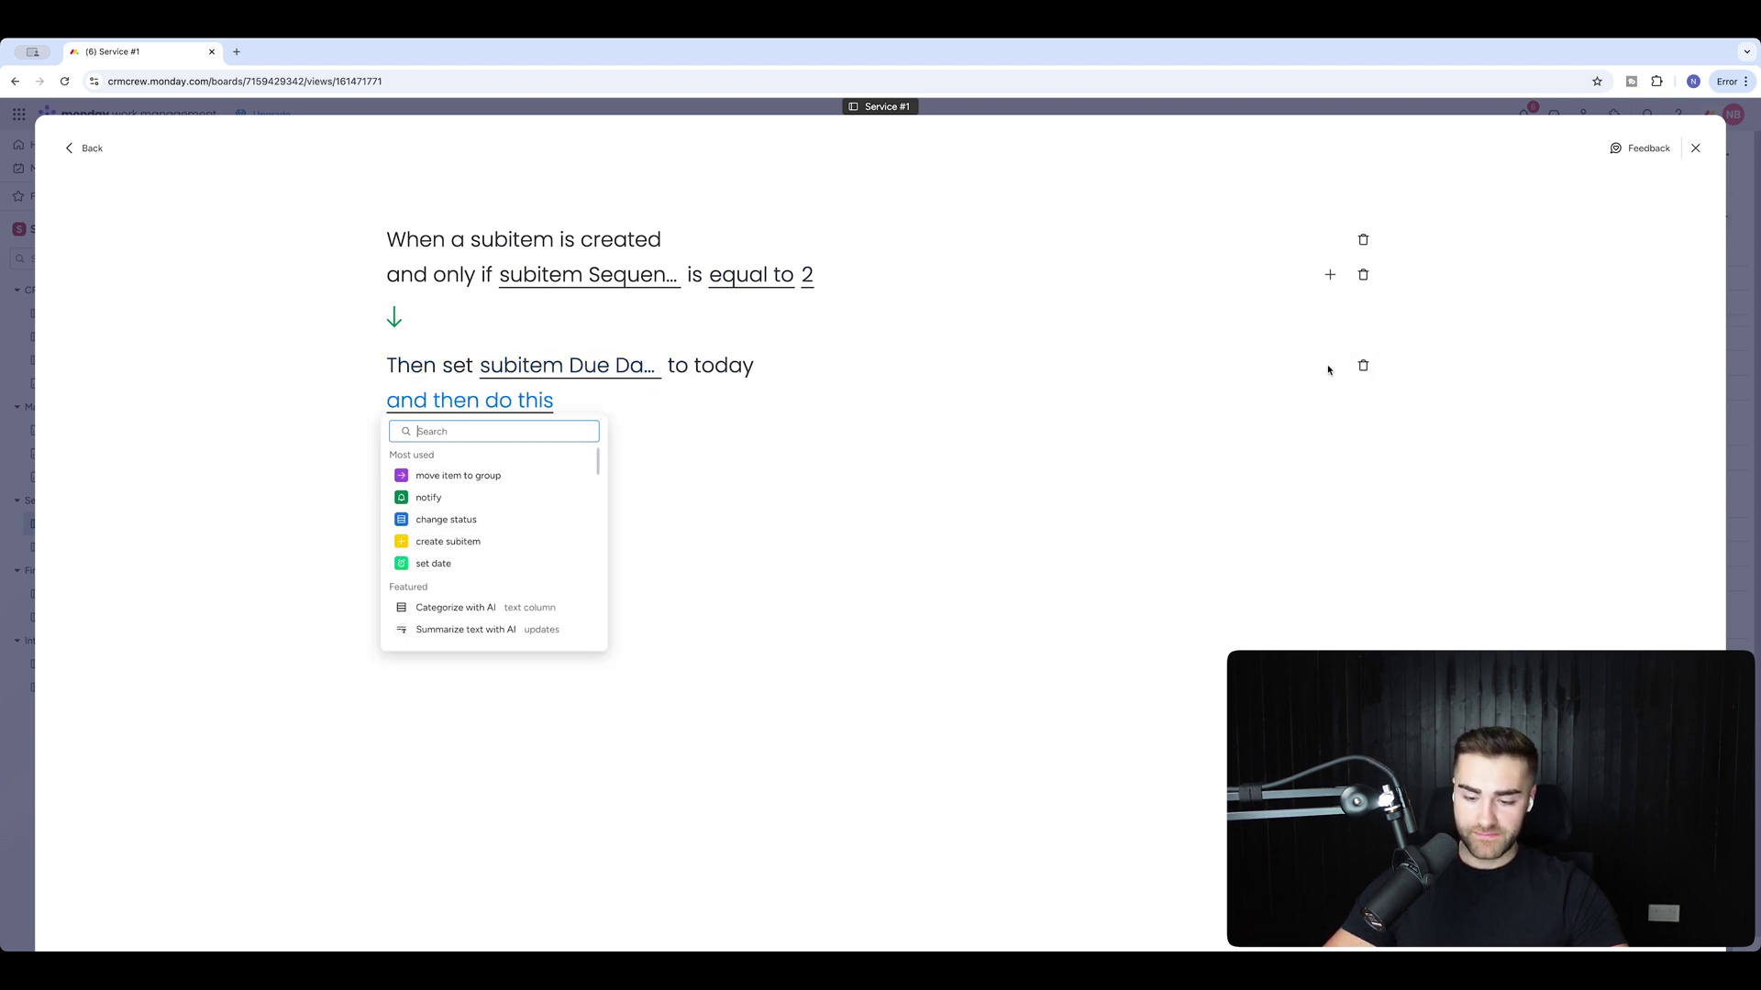
{"action": "type", "text": "push date"}
{"action": "left_click", "coordinate": [550, 476]}
{"action": "left_click", "coordinate": [575, 404]}
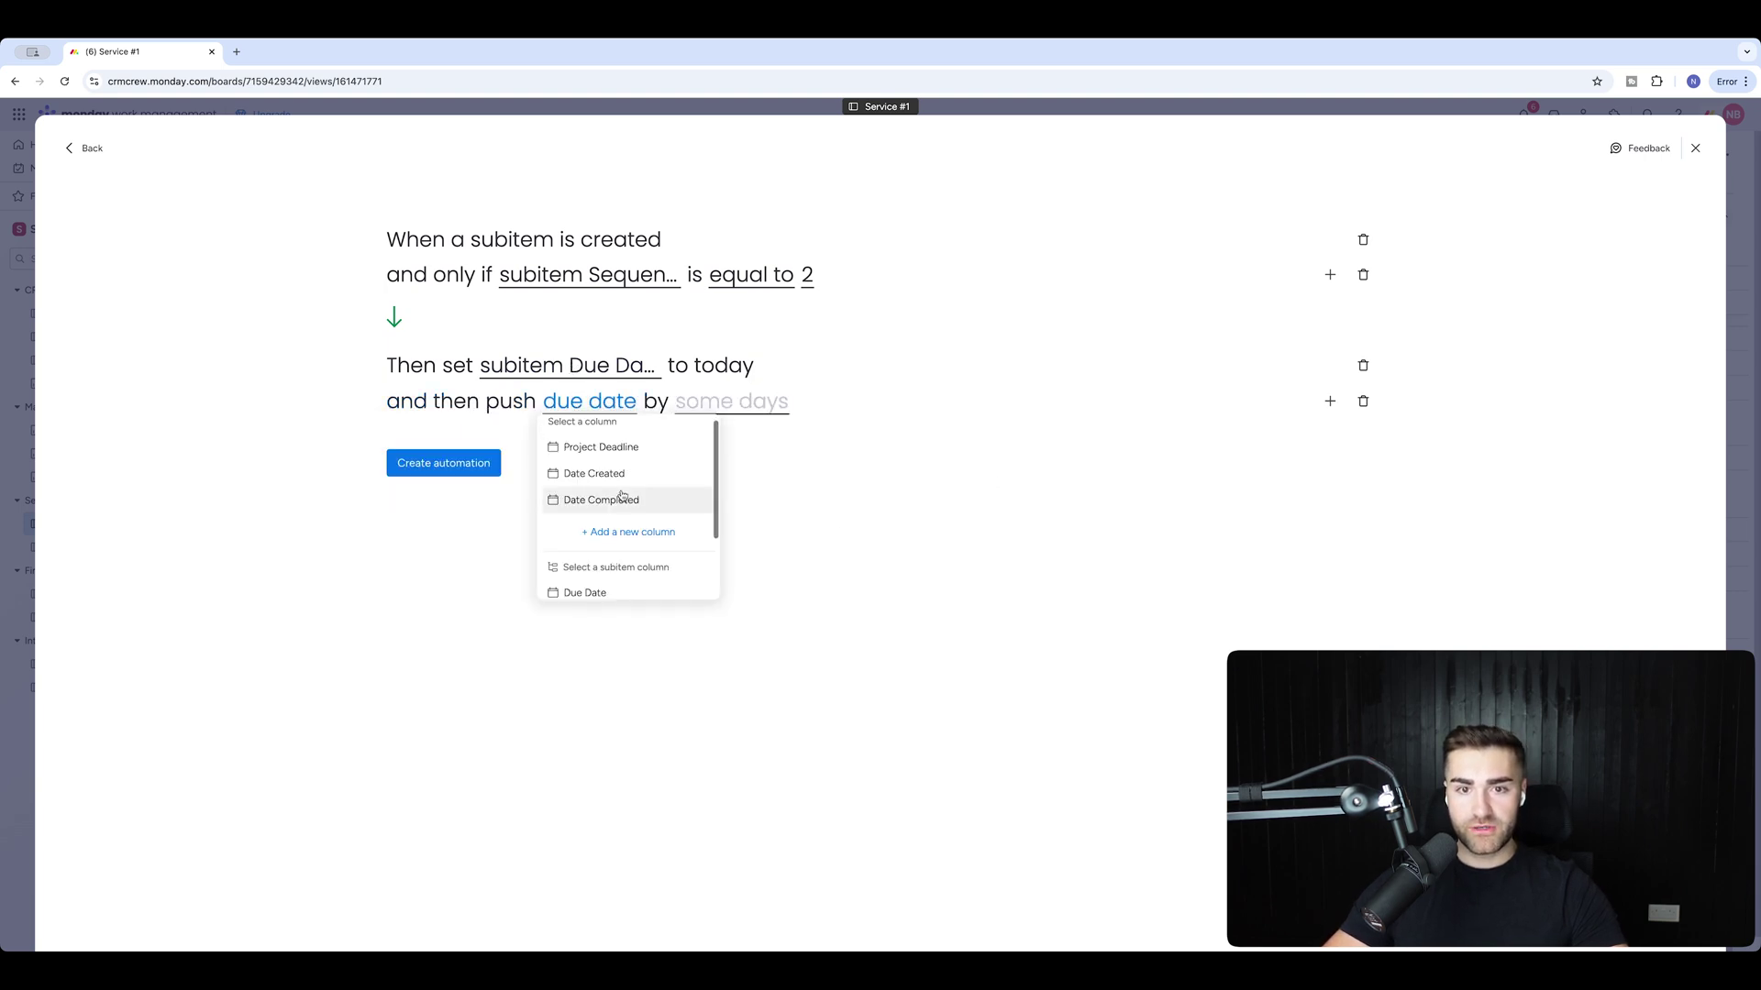
{"action": "left_click", "coordinate": [579, 591]}
{"action": "left_click", "coordinate": [800, 400]}
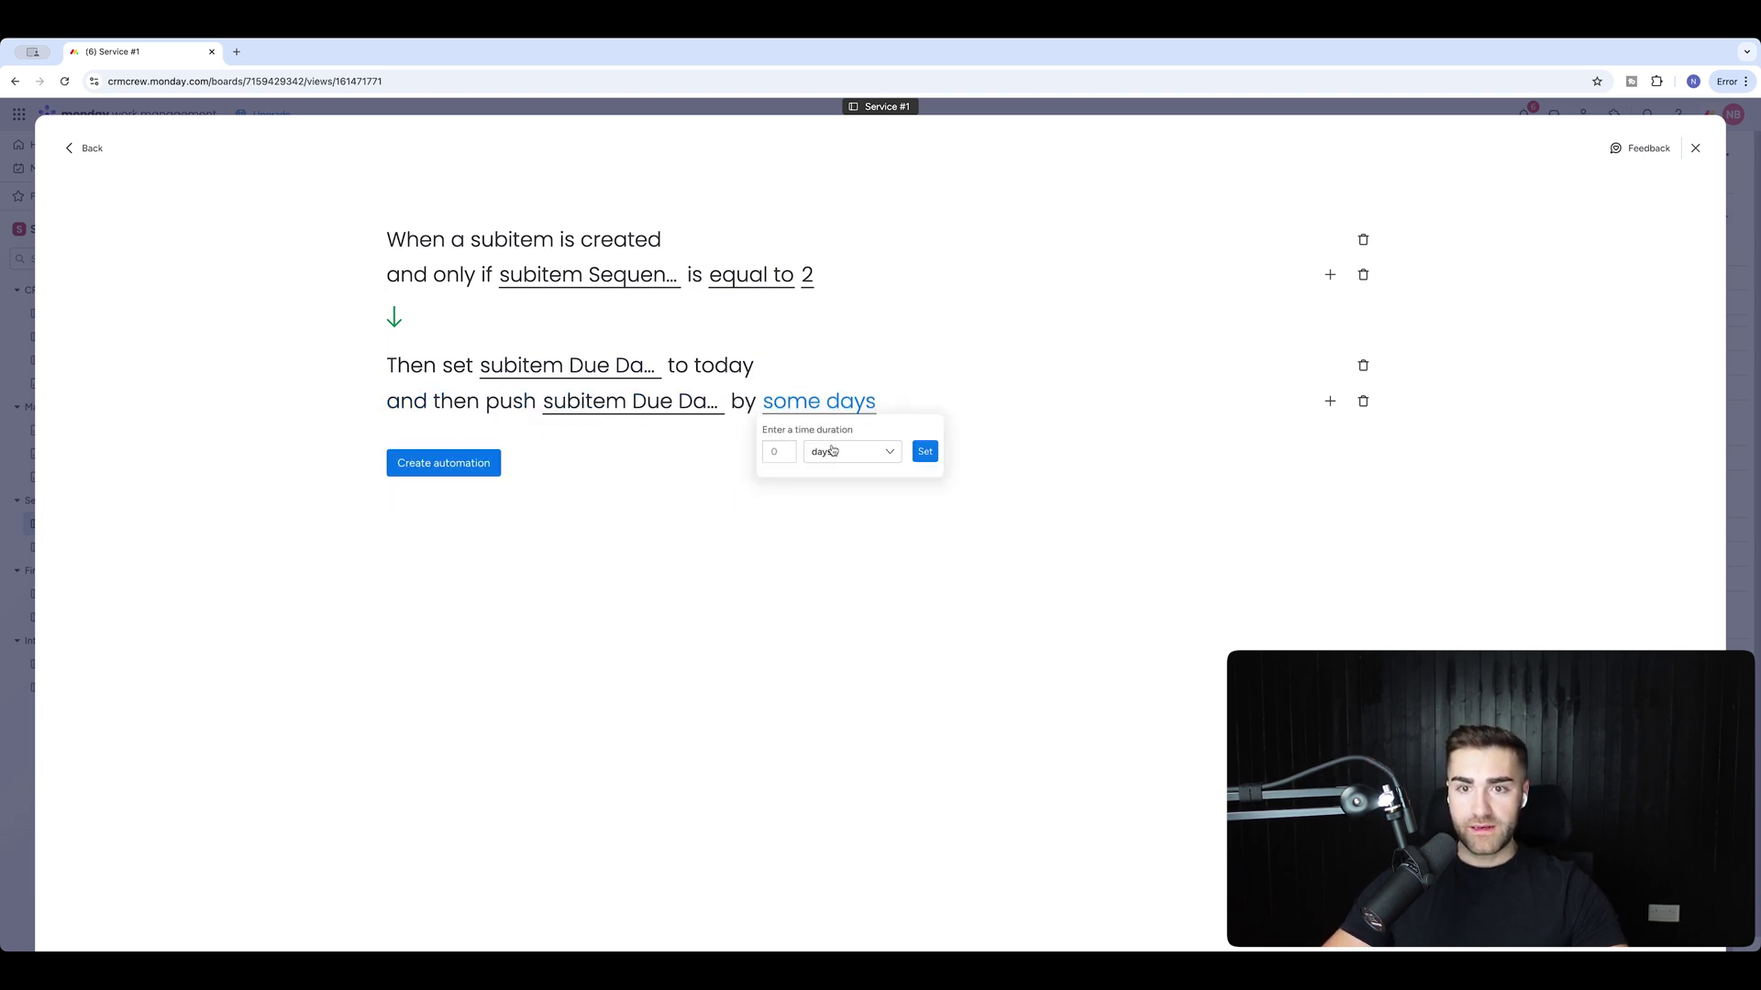
{"action": "type", "text": "10"}
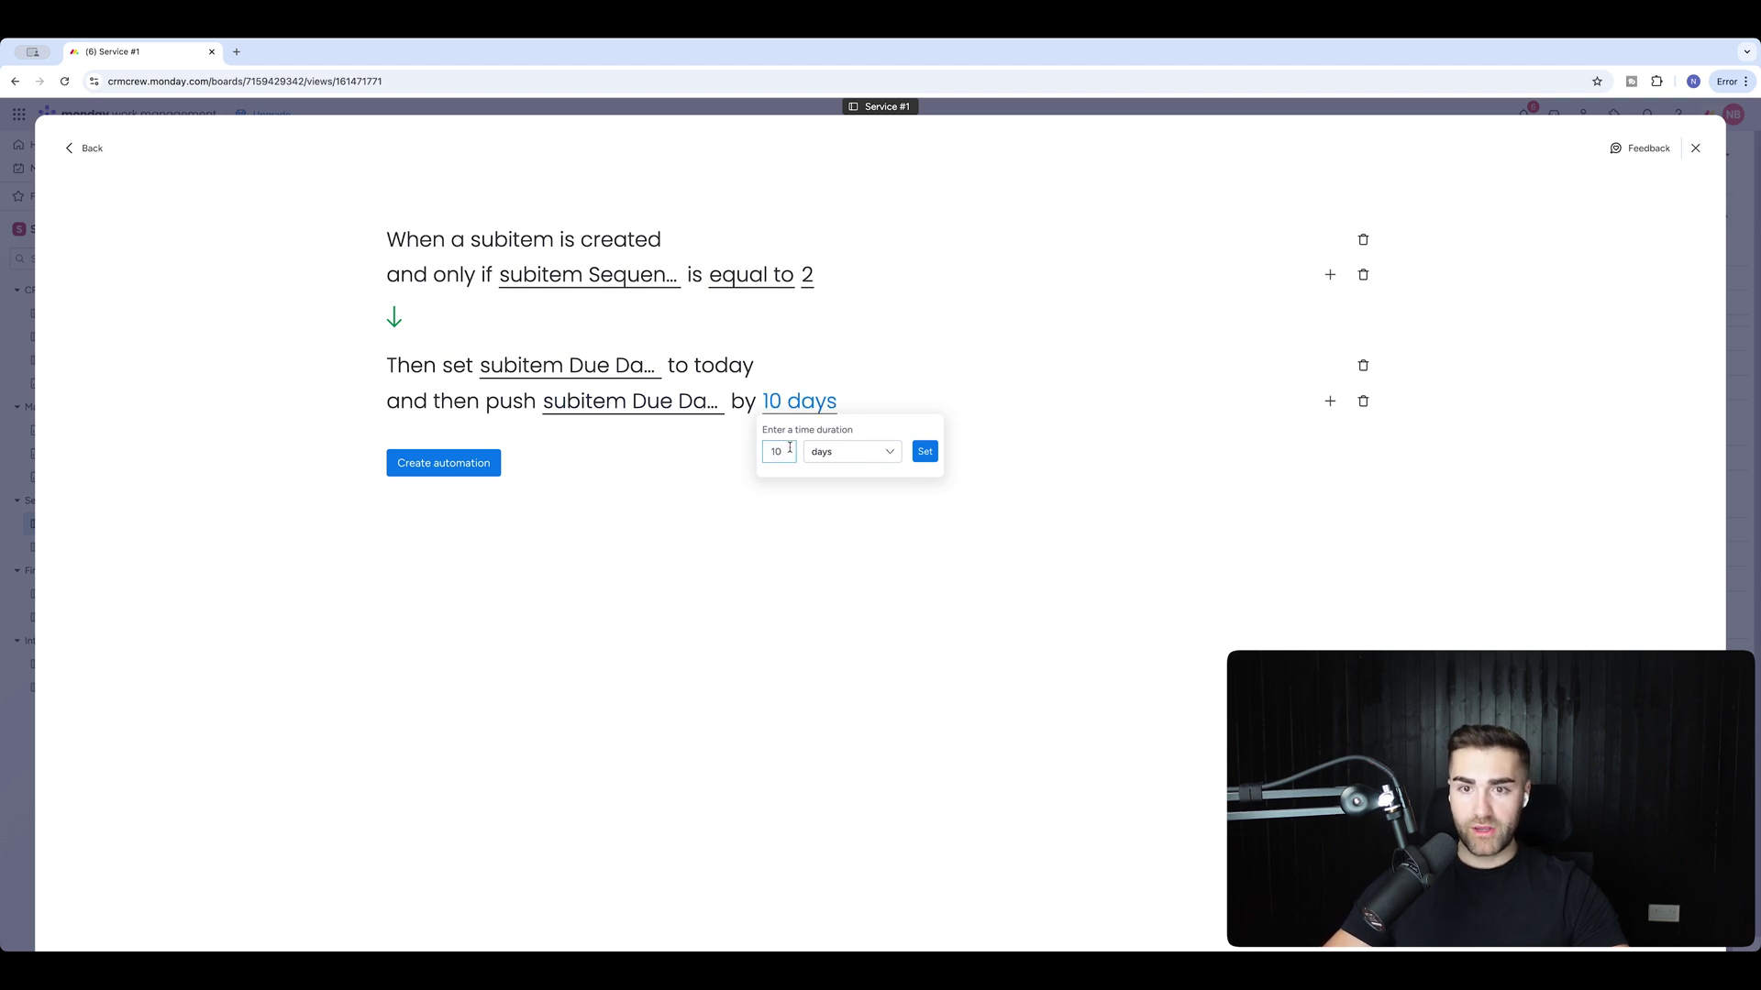
{"action": "left_click", "coordinate": [824, 453]}
{"action": "left_click", "coordinate": [842, 566]}
{"action": "left_click", "coordinate": [550, 482]}
{"action": "left_click", "coordinate": [458, 493]}
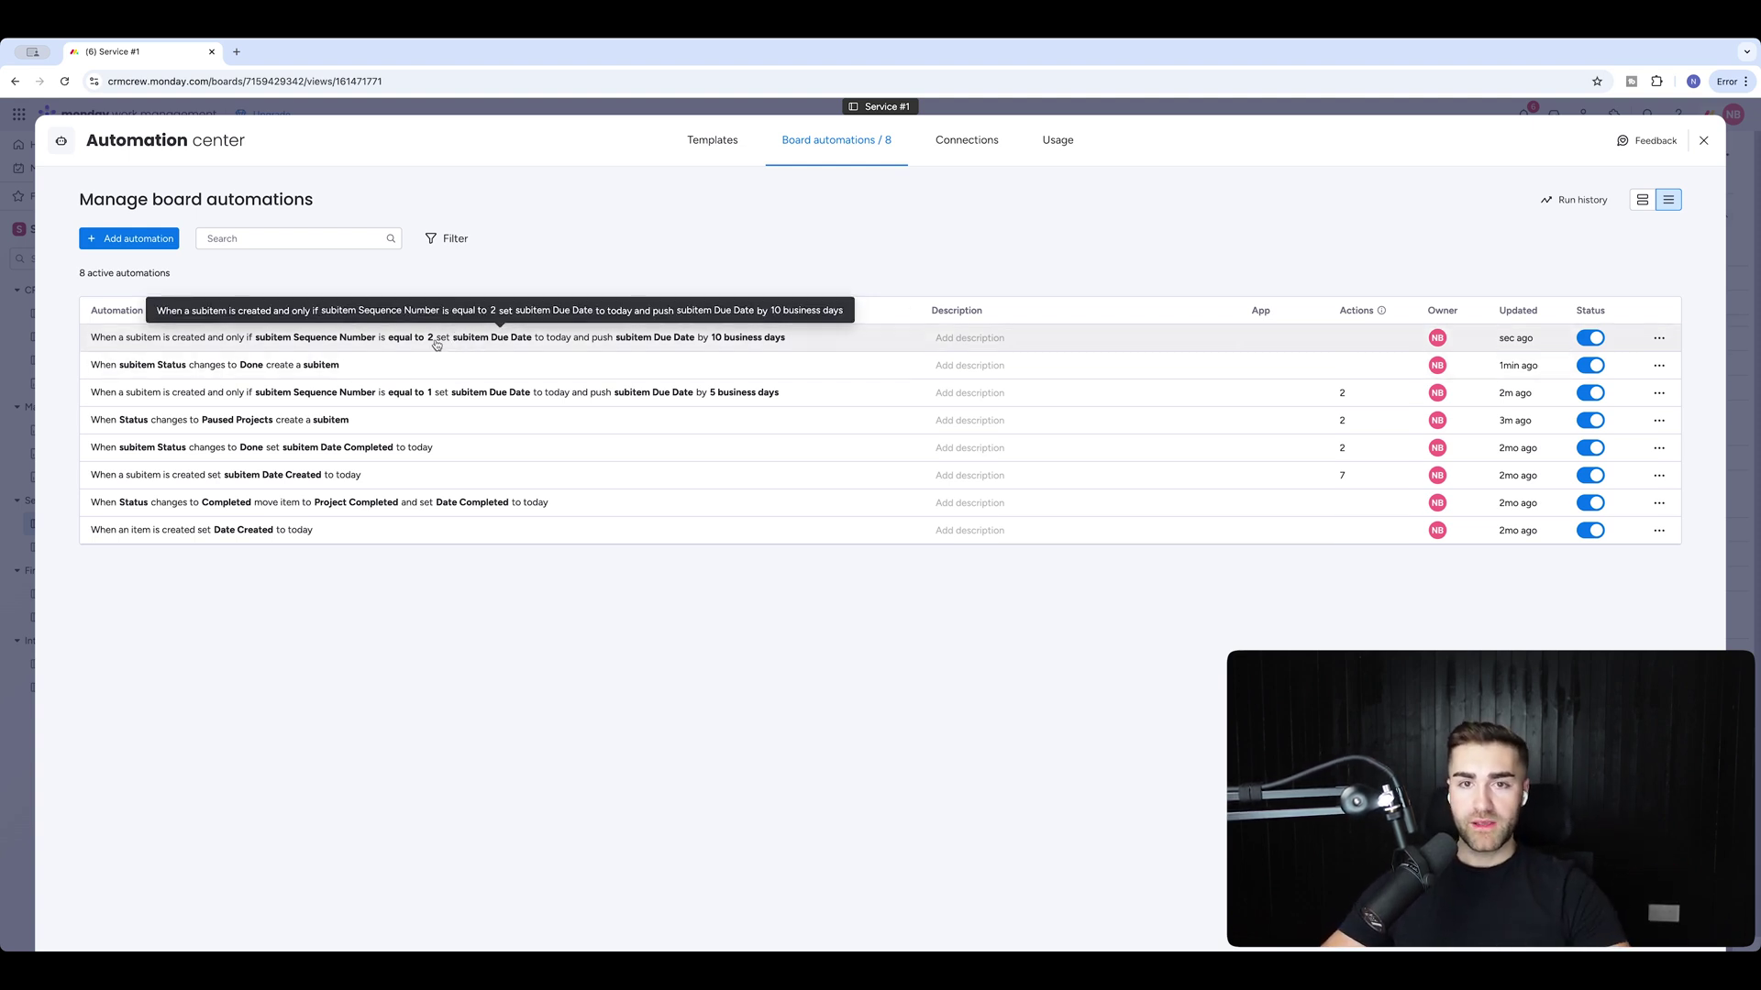
{"action": "key", "text": "Escape"}
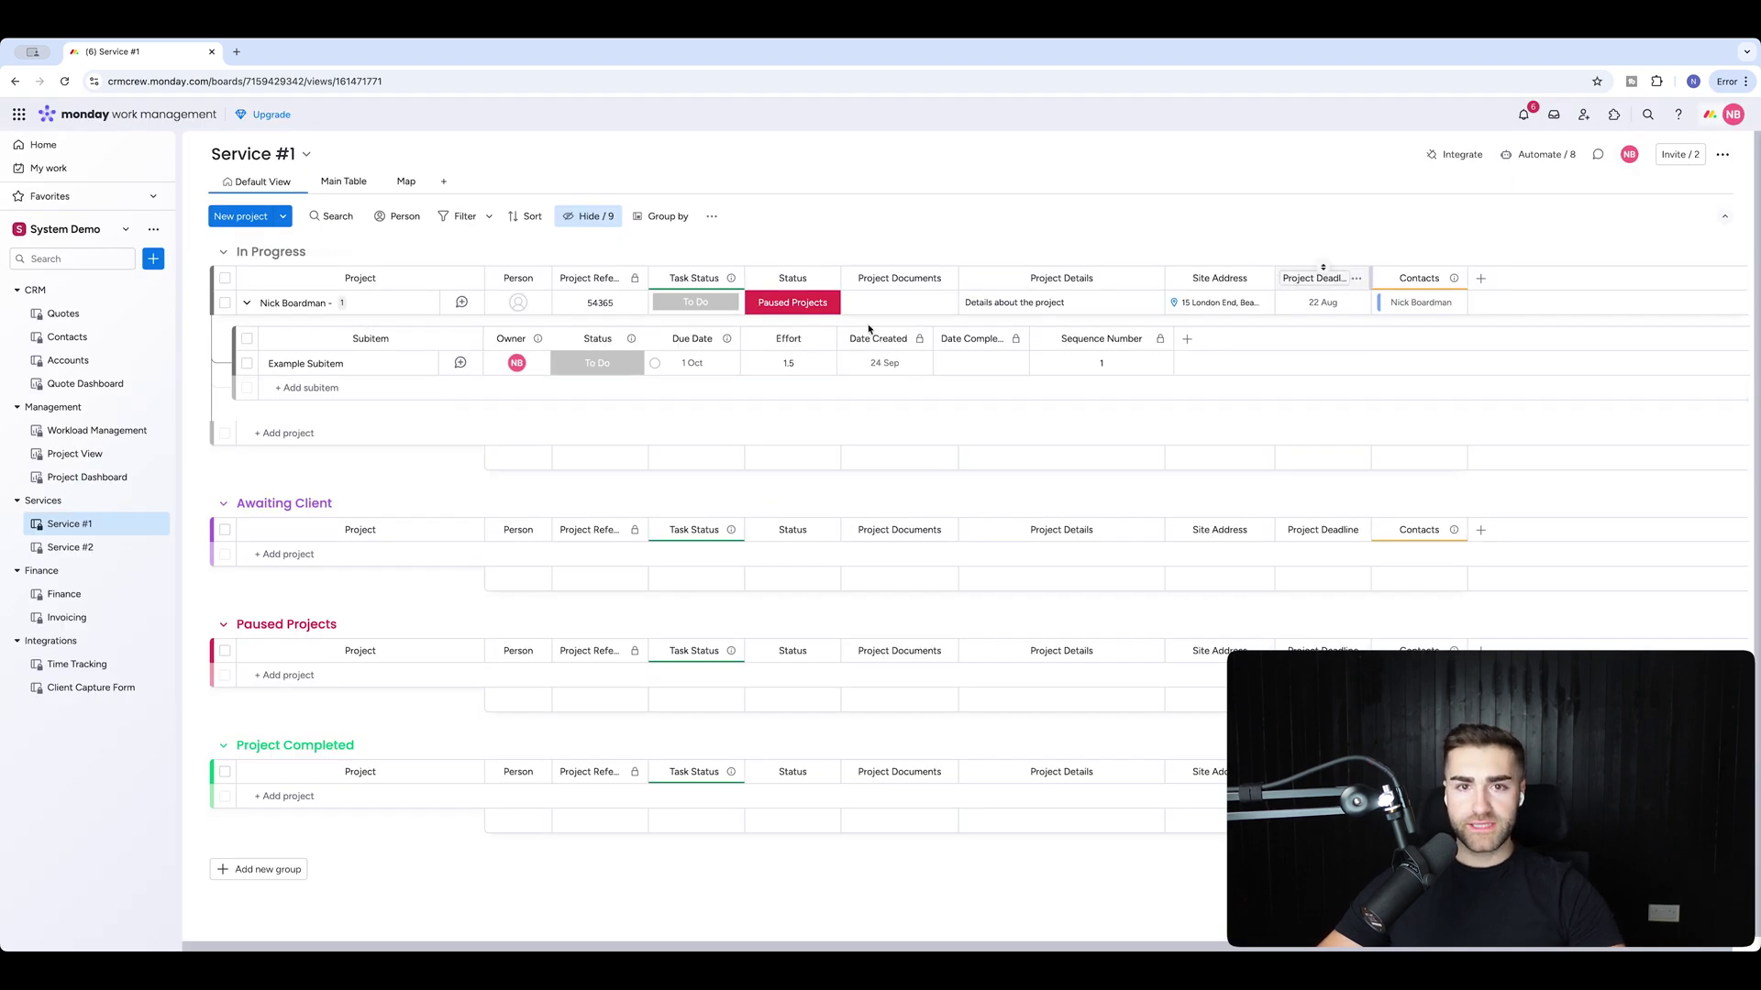
Mark Example Subitem as Done to spawn Example Subitem #2, then reopen the automations list
{"action": "left_click", "coordinate": [613, 366]}
{"action": "left_click", "coordinate": [614, 435]}
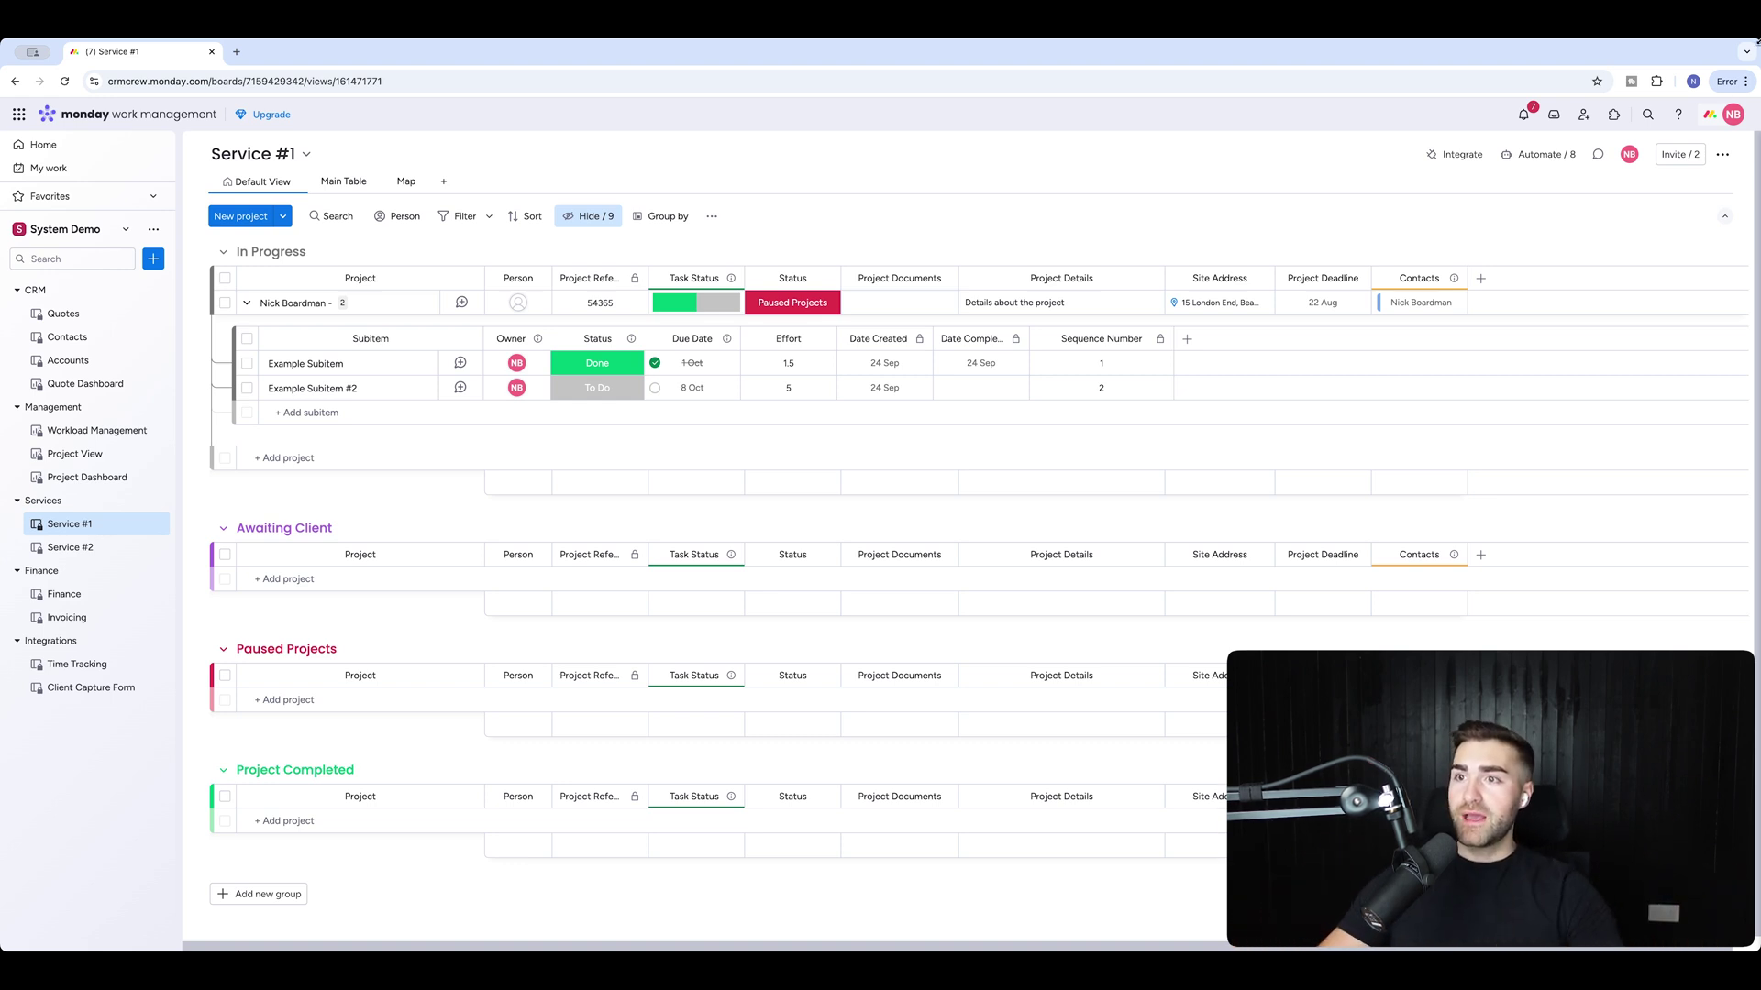
{"action": "left_click", "coordinate": [1548, 153]}
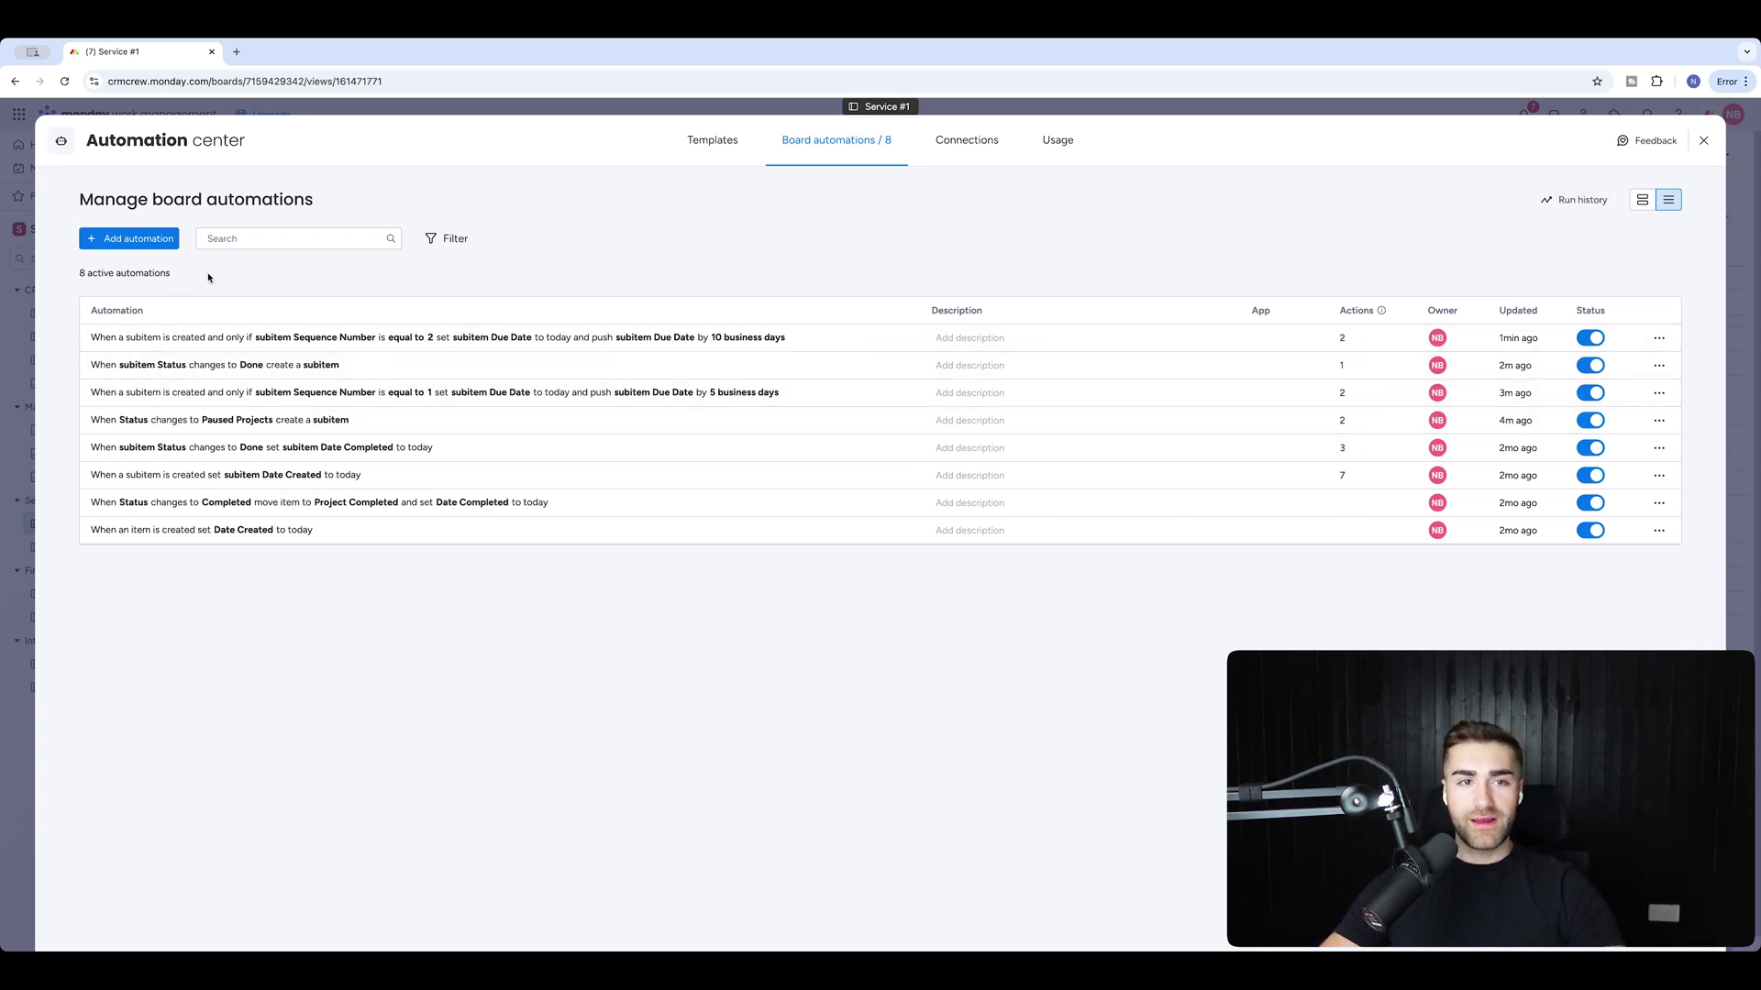
Start an automation triggered when a subitem's Status changes to Done
{"action": "left_click", "coordinate": [156, 240]}
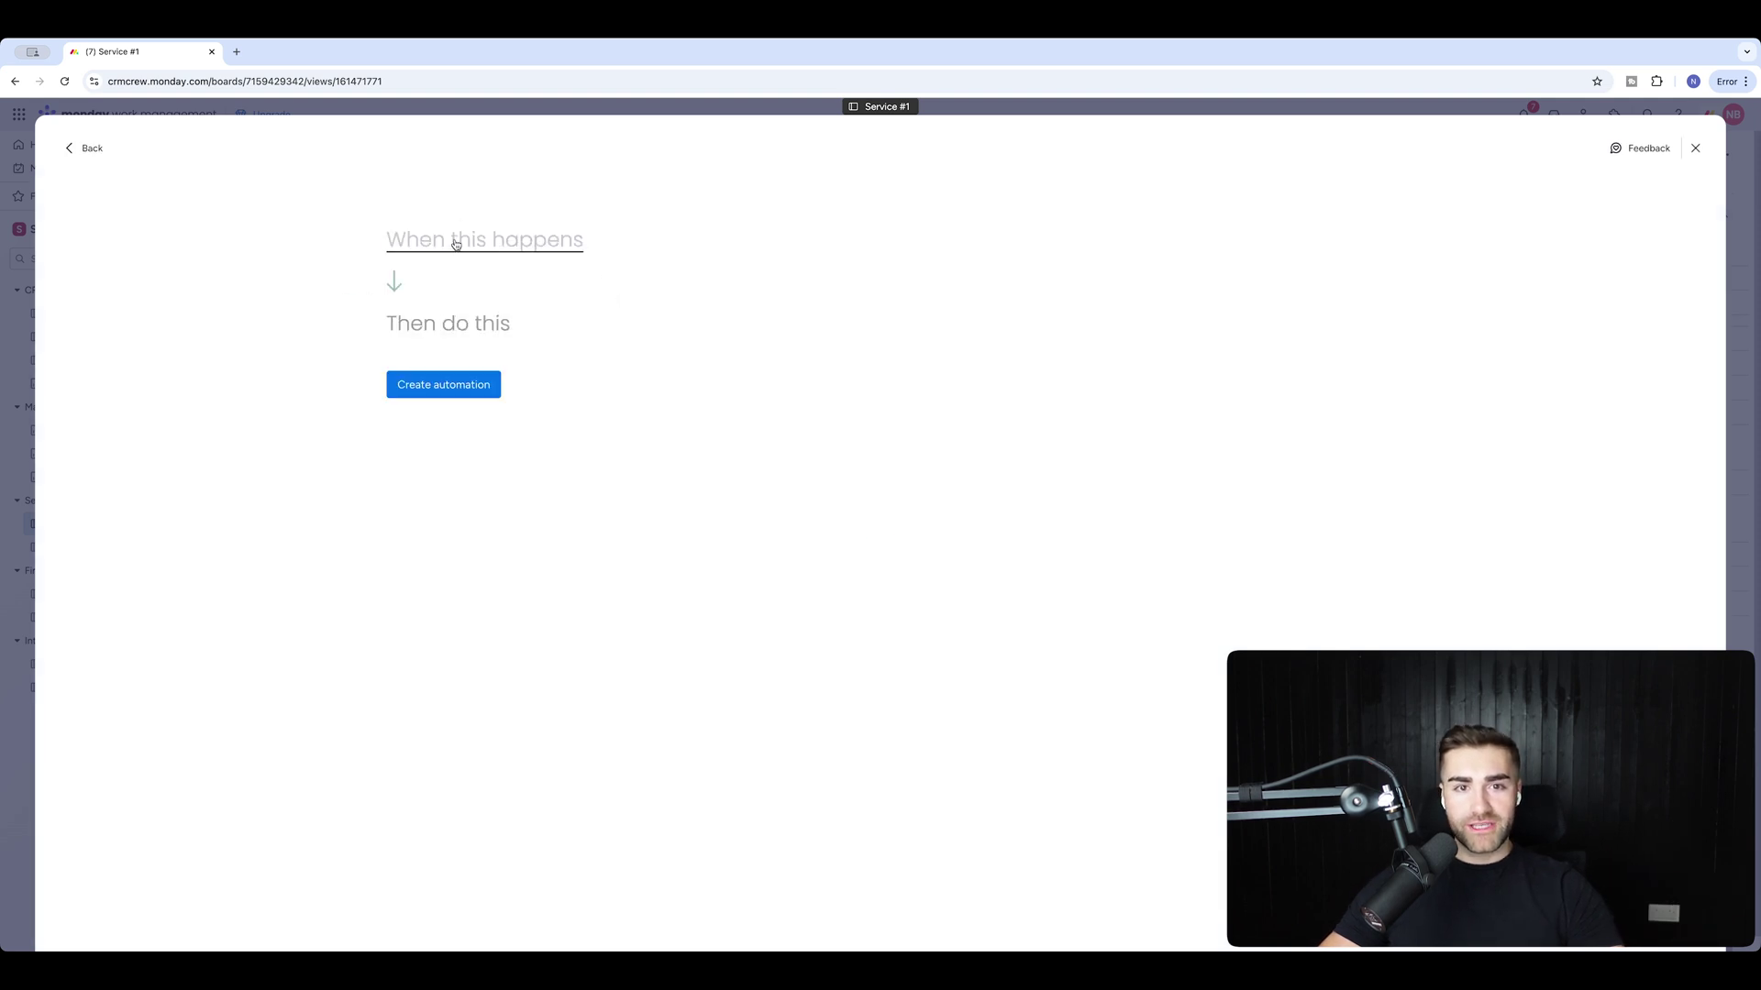
{"action": "left_click", "coordinate": [452, 240]}
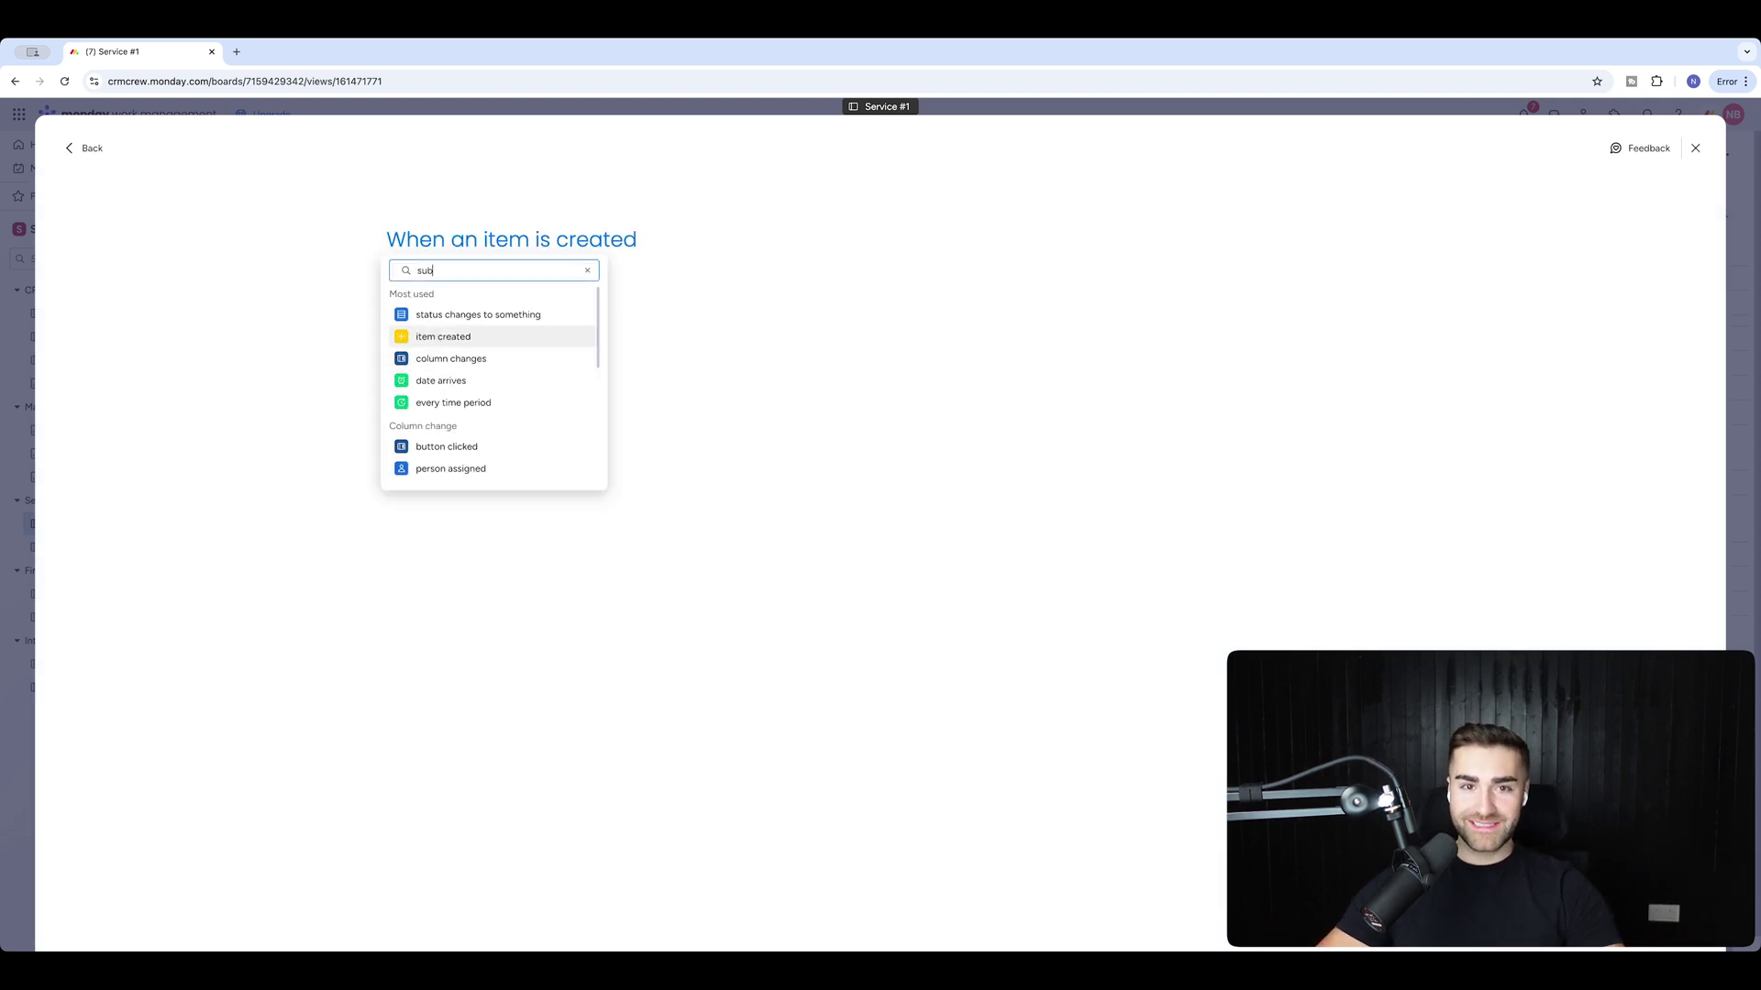
{"action": "type", "text": "status"}
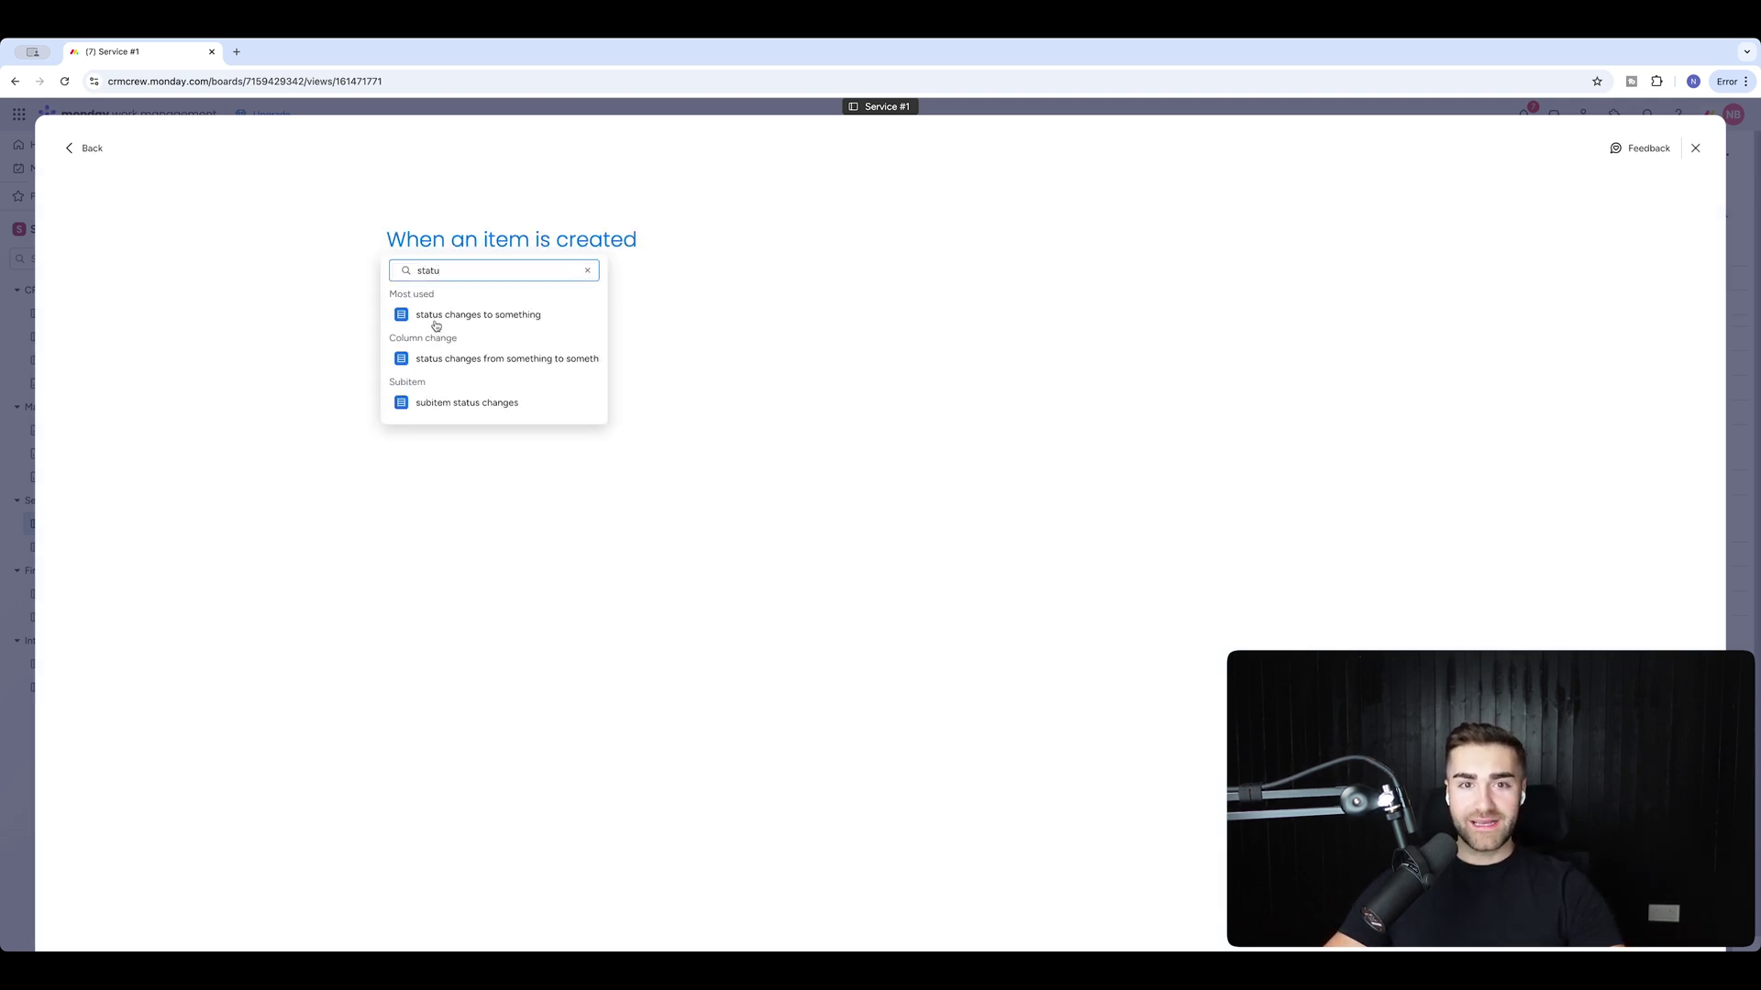
{"action": "key", "text": "Return"}
{"action": "left_click", "coordinate": [479, 246]}
{"action": "left_click", "coordinate": [481, 392]}
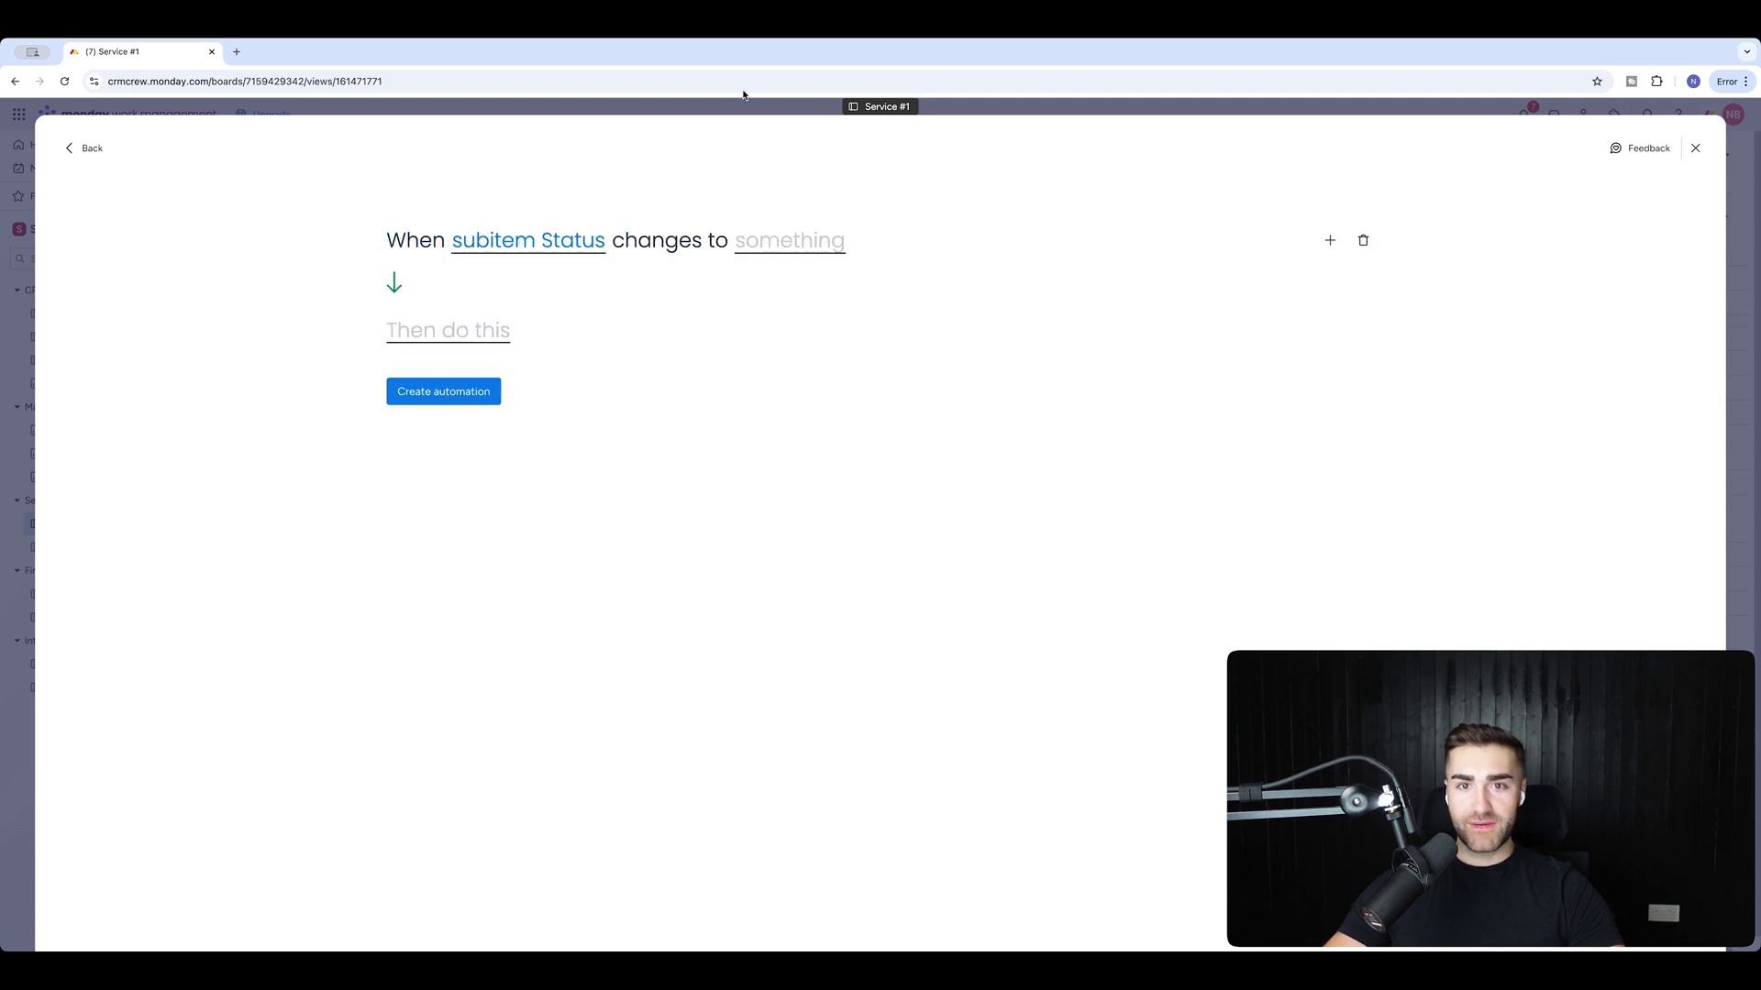
{"action": "left_click", "coordinate": [753, 241]}
{"action": "left_click", "coordinate": [766, 351]}
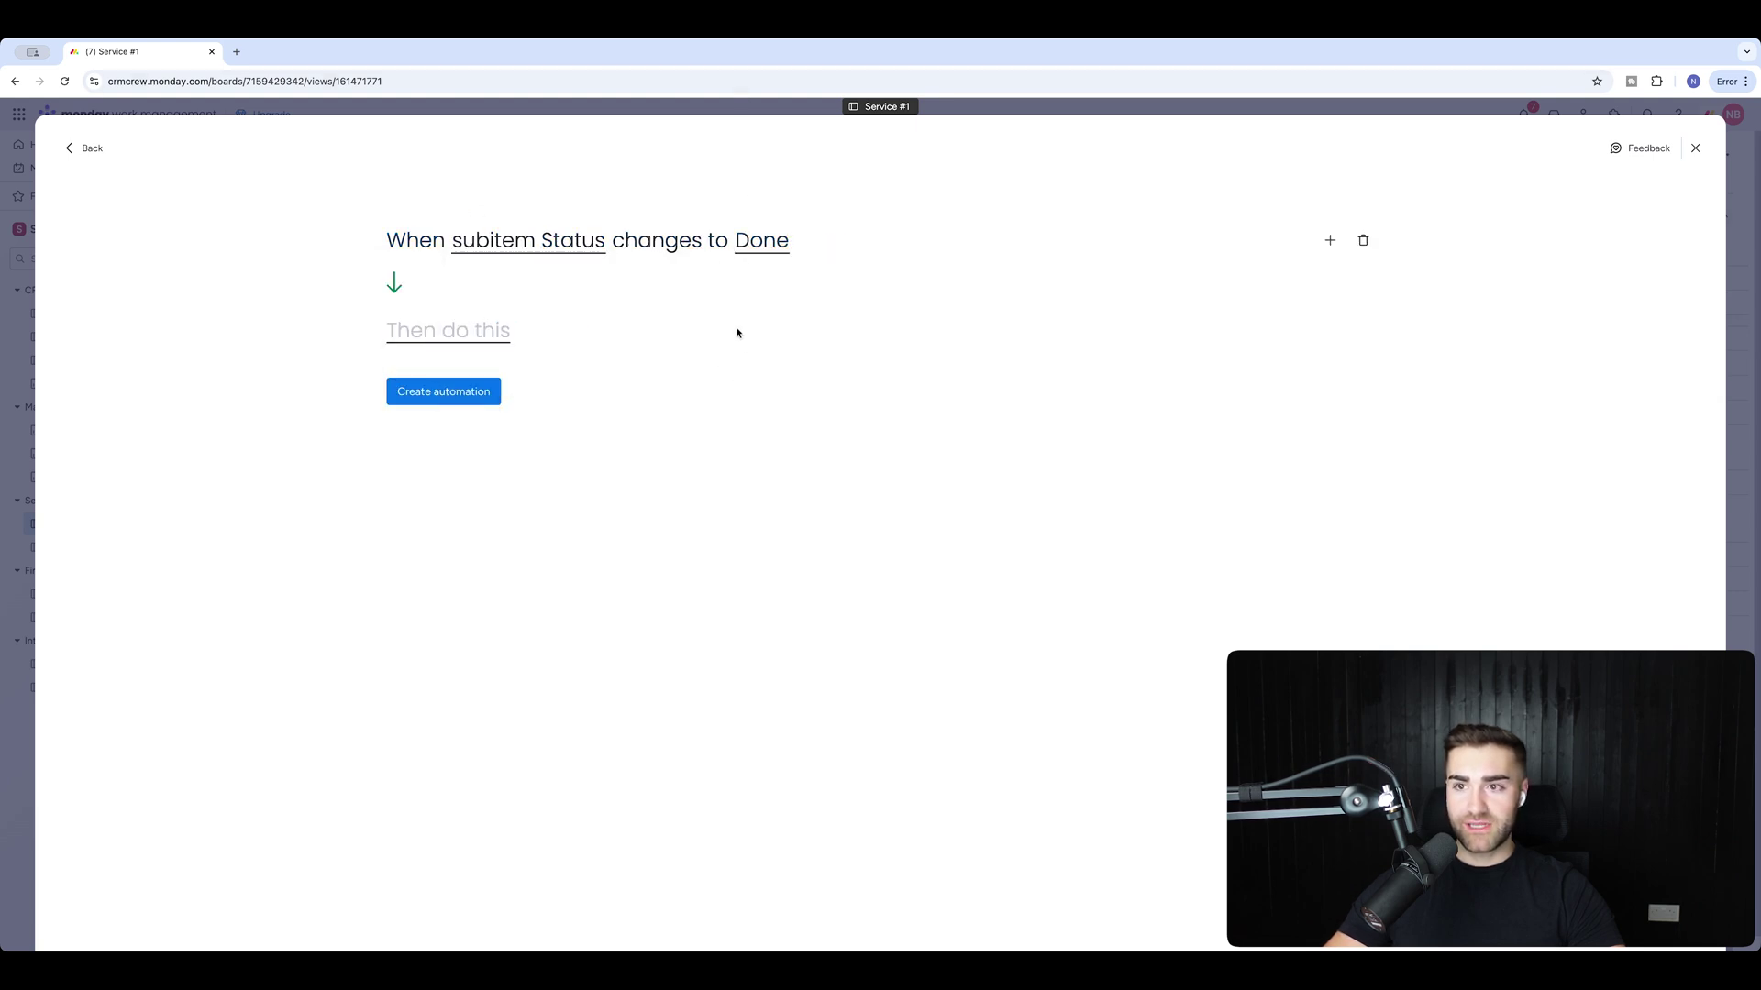
Add a condition: only if the subitem Sequence Number equals 2
{"action": "left_click", "coordinate": [1330, 240]}
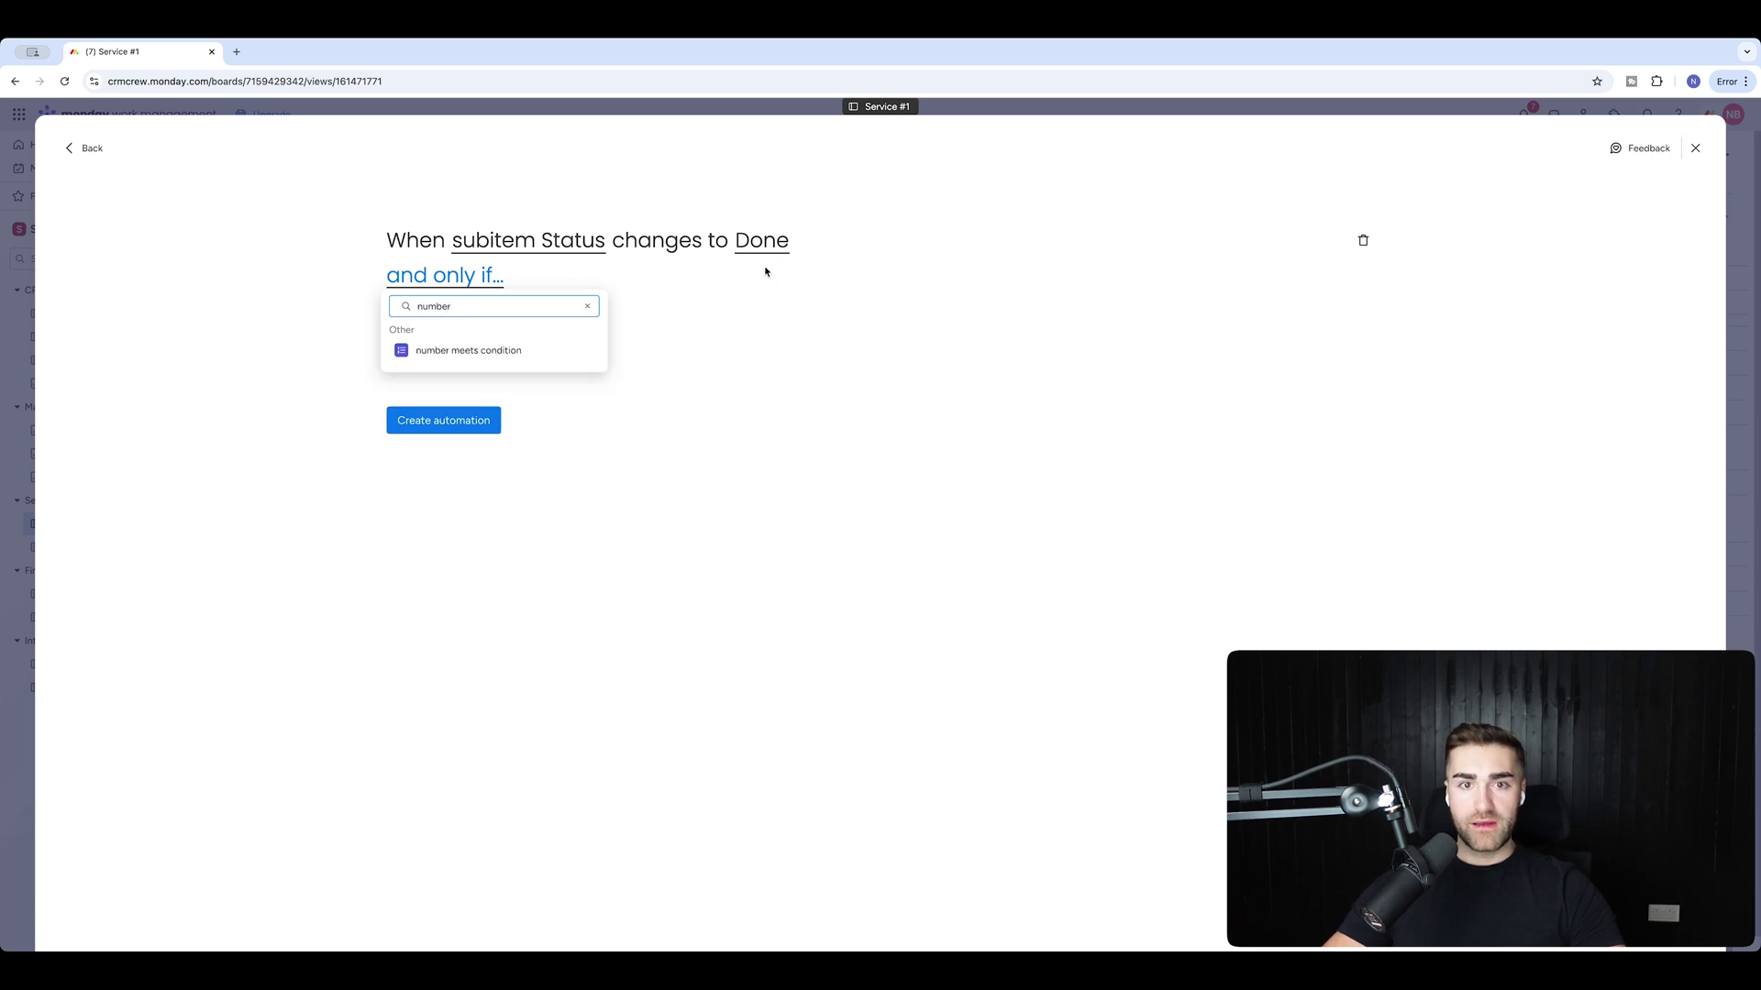
{"action": "left_click", "coordinate": [449, 349]}
{"action": "left_click", "coordinate": [539, 286]}
{"action": "left_click", "coordinate": [570, 415]}
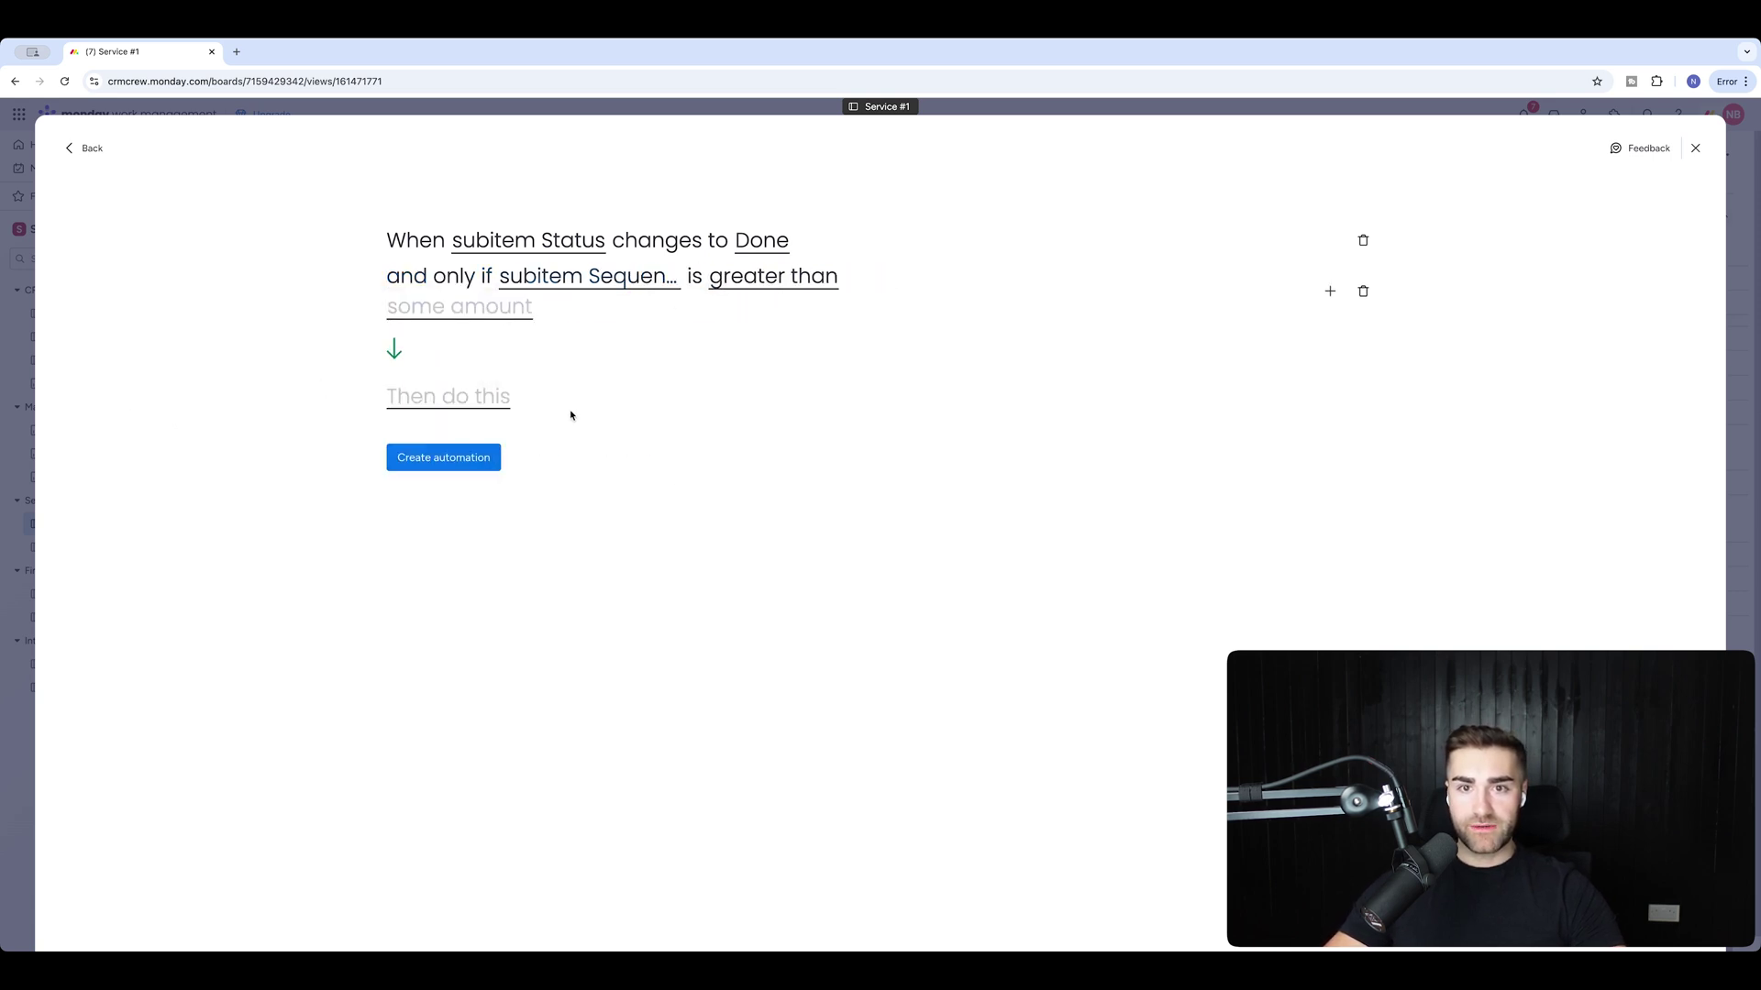
{"action": "left_click", "coordinate": [786, 276]}
{"action": "left_click", "coordinate": [757, 339]}
{"action": "left_click", "coordinate": [429, 312]}
{"action": "type", "text": "2"}
{"action": "key", "text": "Return"}
Add a create-subitem action with the name 'Example Subitem #'
{"action": "left_click", "coordinate": [441, 371]}
{"action": "type", "text": "create sub"}
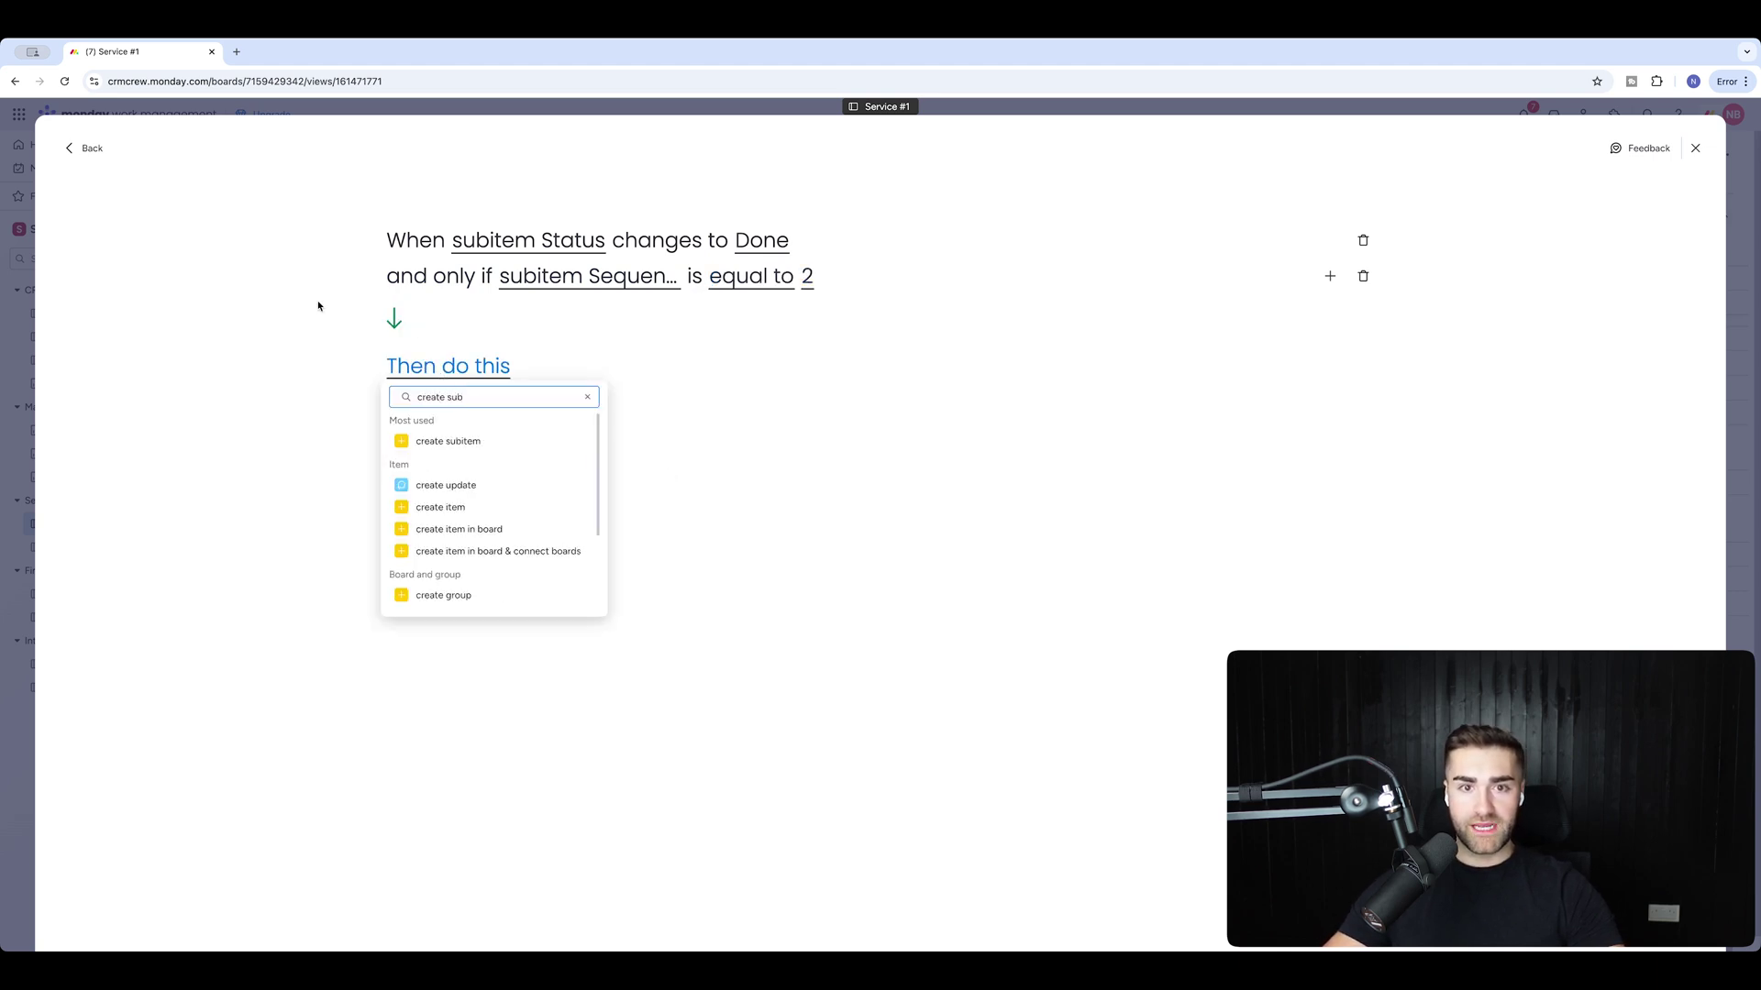
{"action": "left_click", "coordinate": [423, 441]}
{"action": "left_click", "coordinate": [569, 372]}
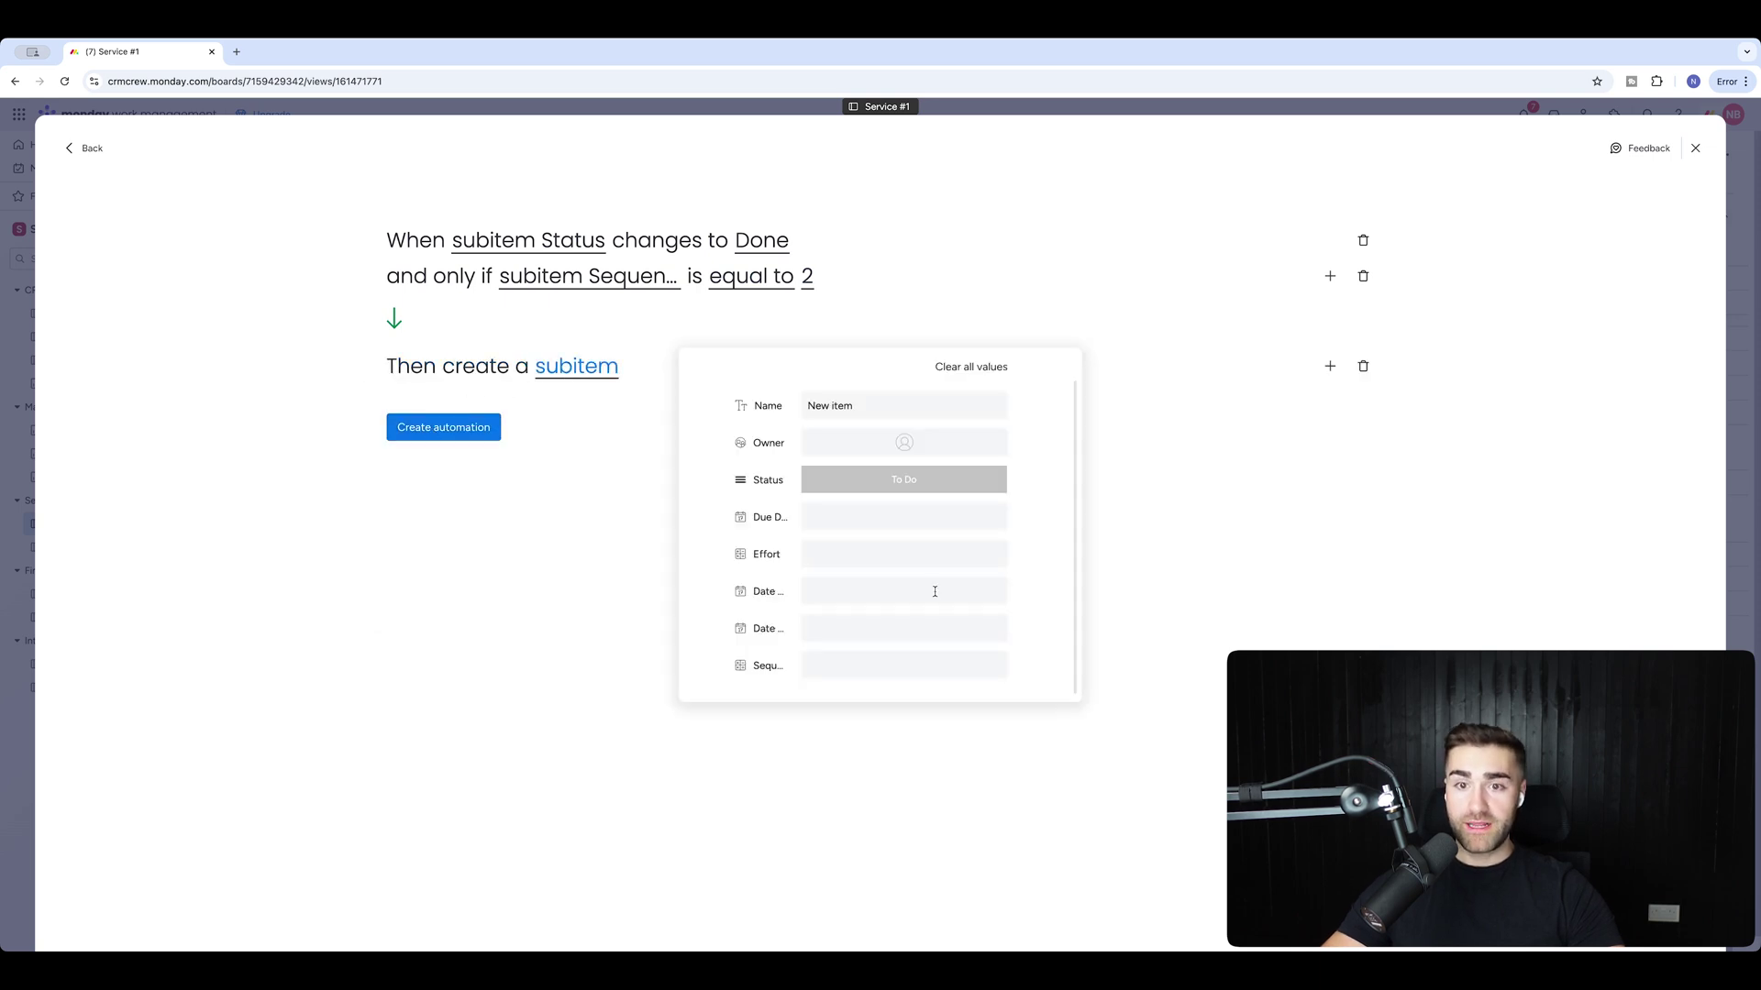
{"action": "left_click", "coordinate": [876, 402]}
{"action": "key", "text": "super+a"}
{"action": "type", "text": "E"}
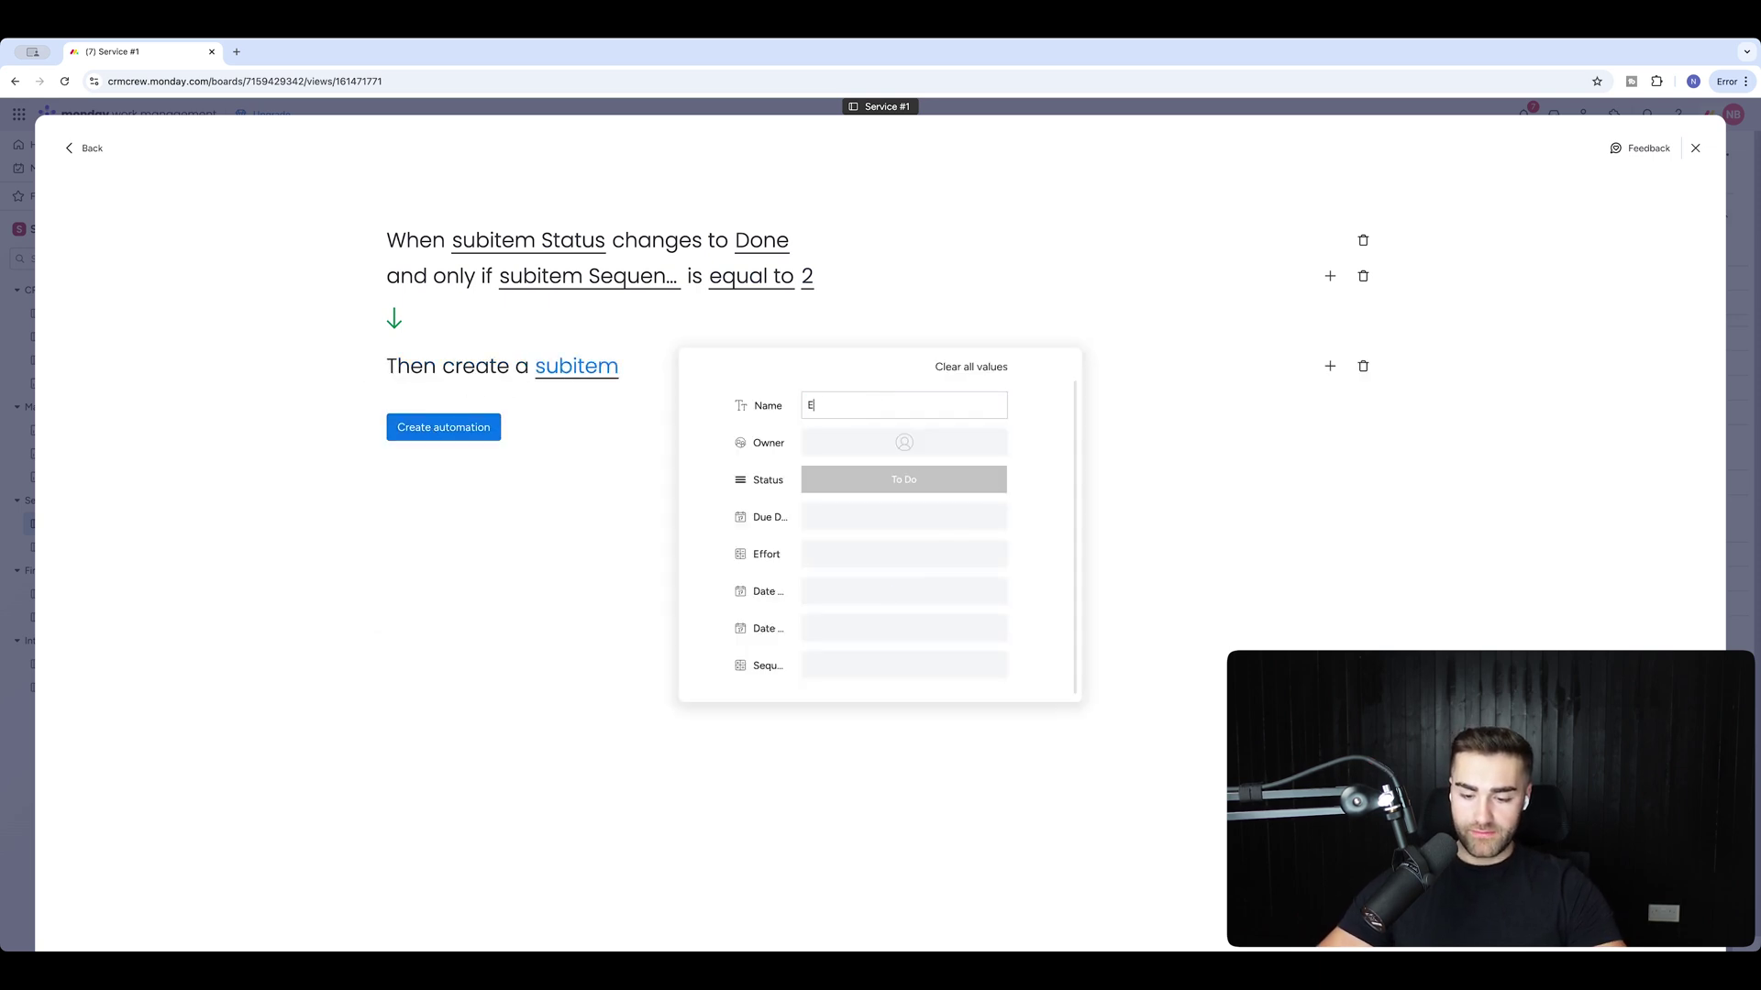
{"action": "type", "text": "xample Subitem #3"}
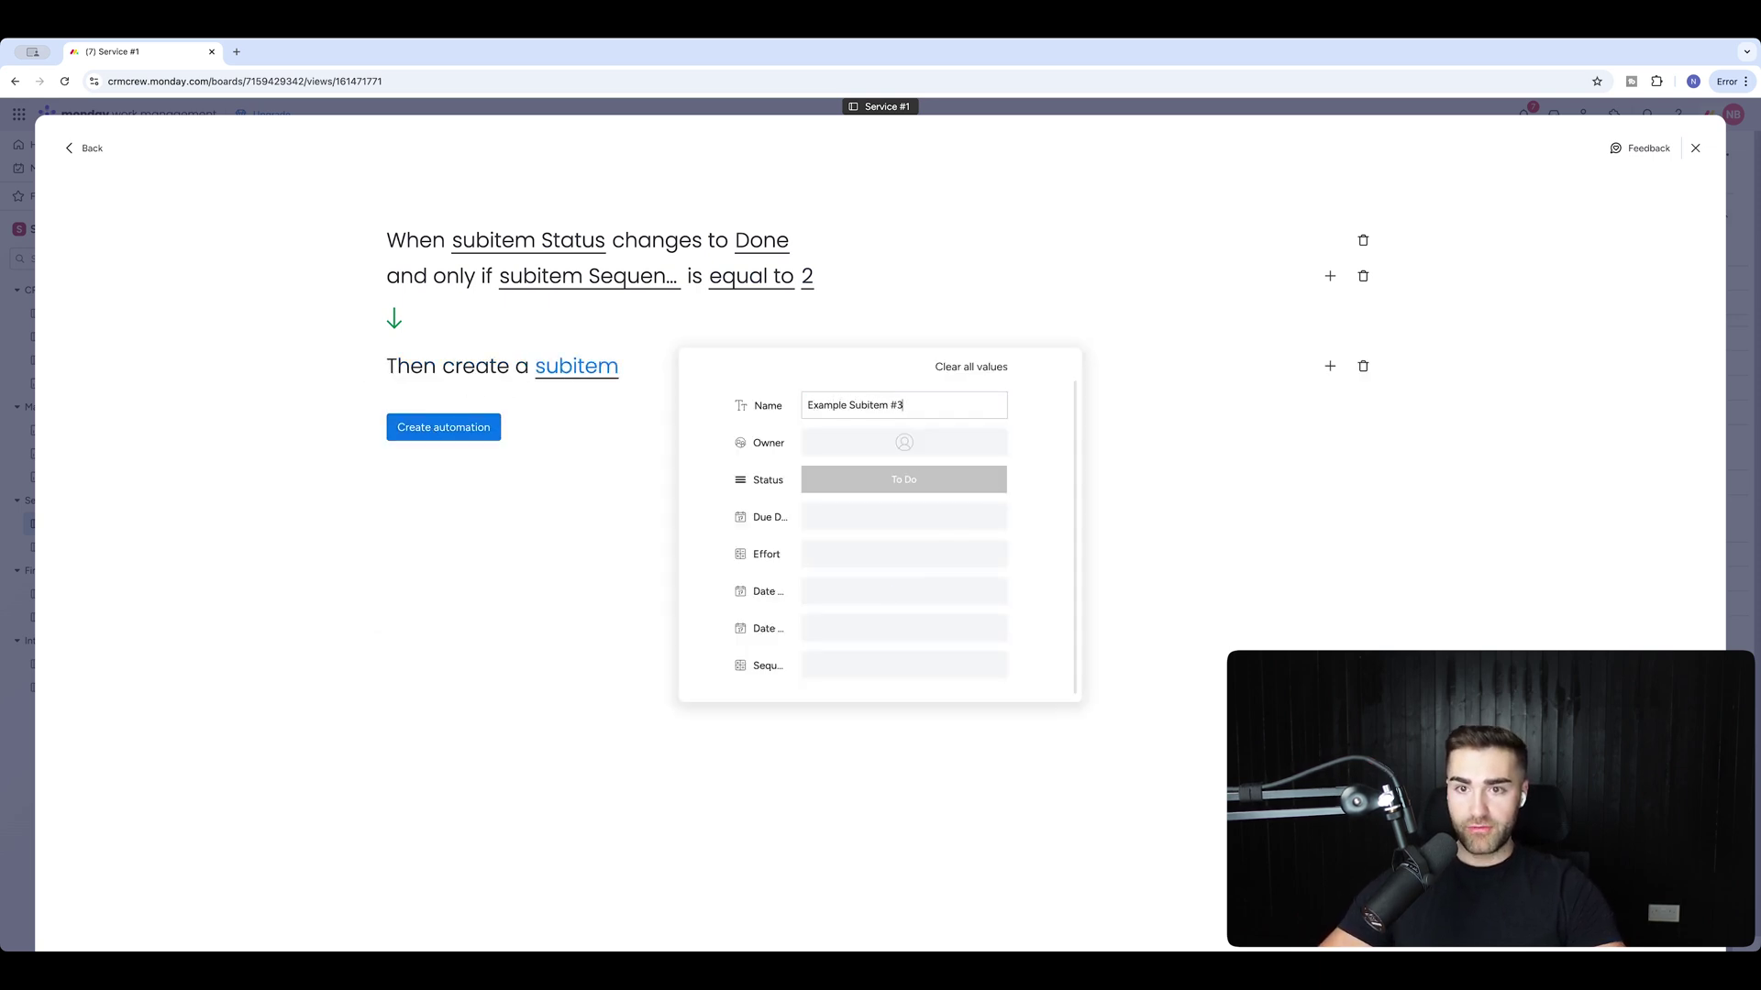
Pre-fill the owner, Effort 0.5 and Sequence 3, and save the automation
{"action": "left_click", "coordinate": [896, 443]}
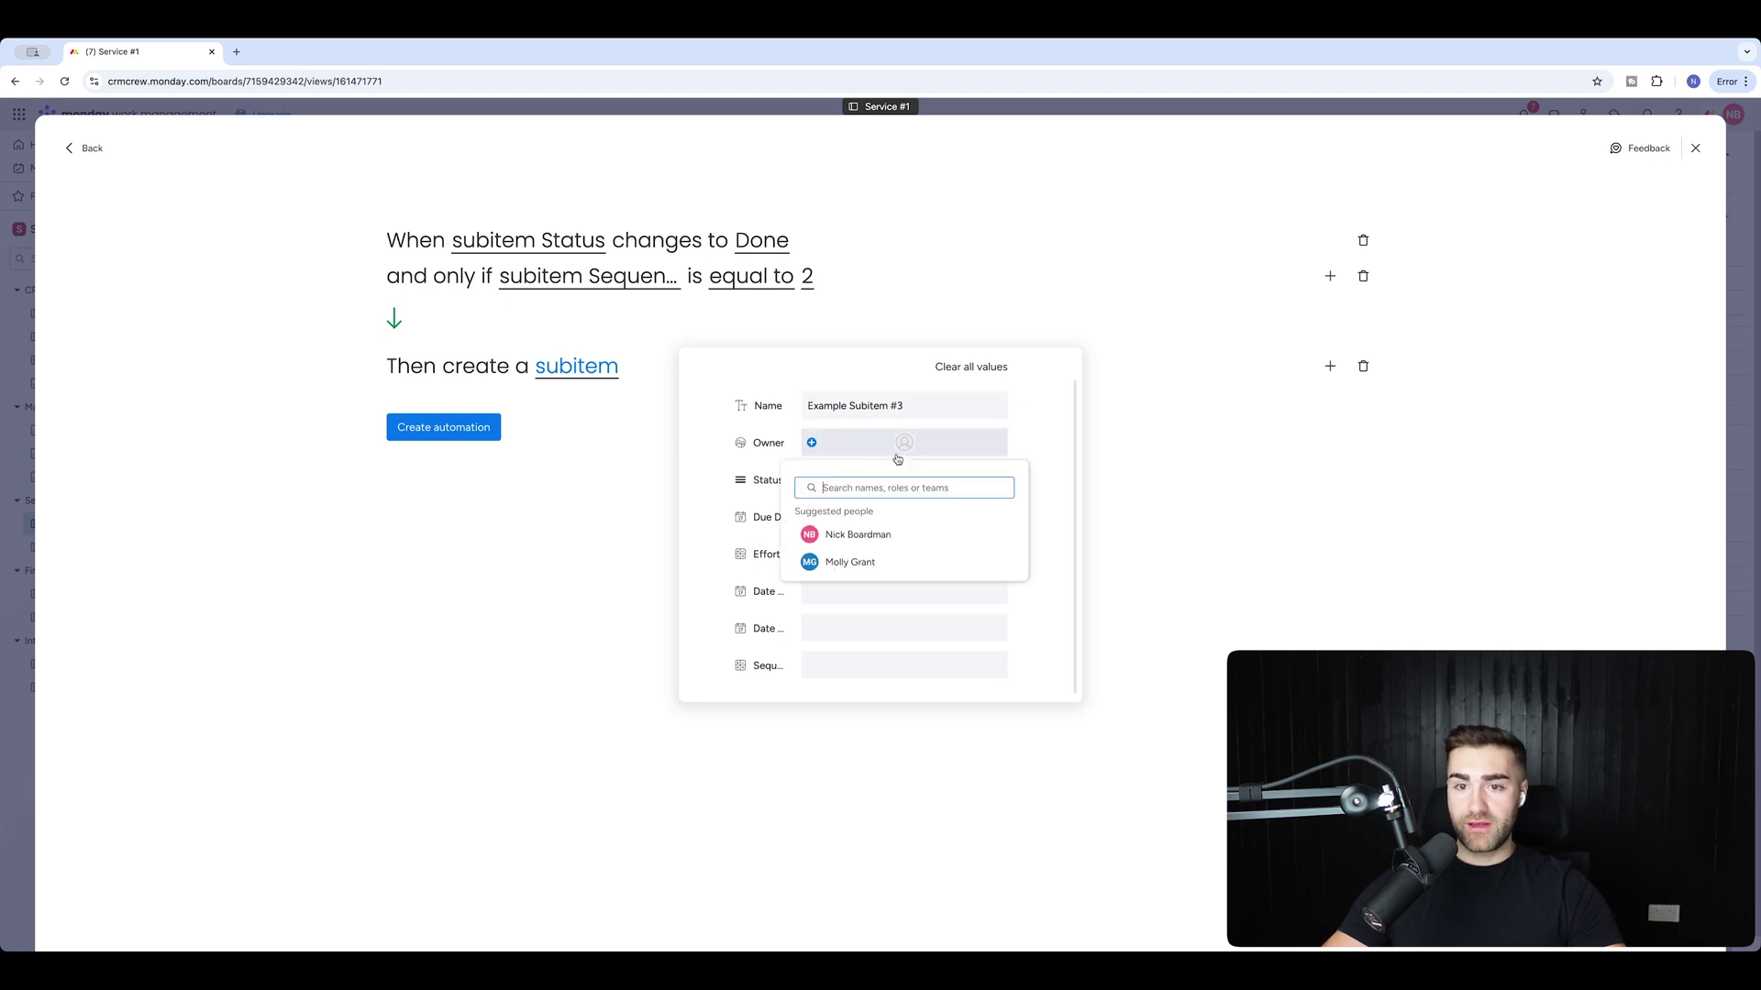
{"action": "left_click", "coordinate": [849, 530]}
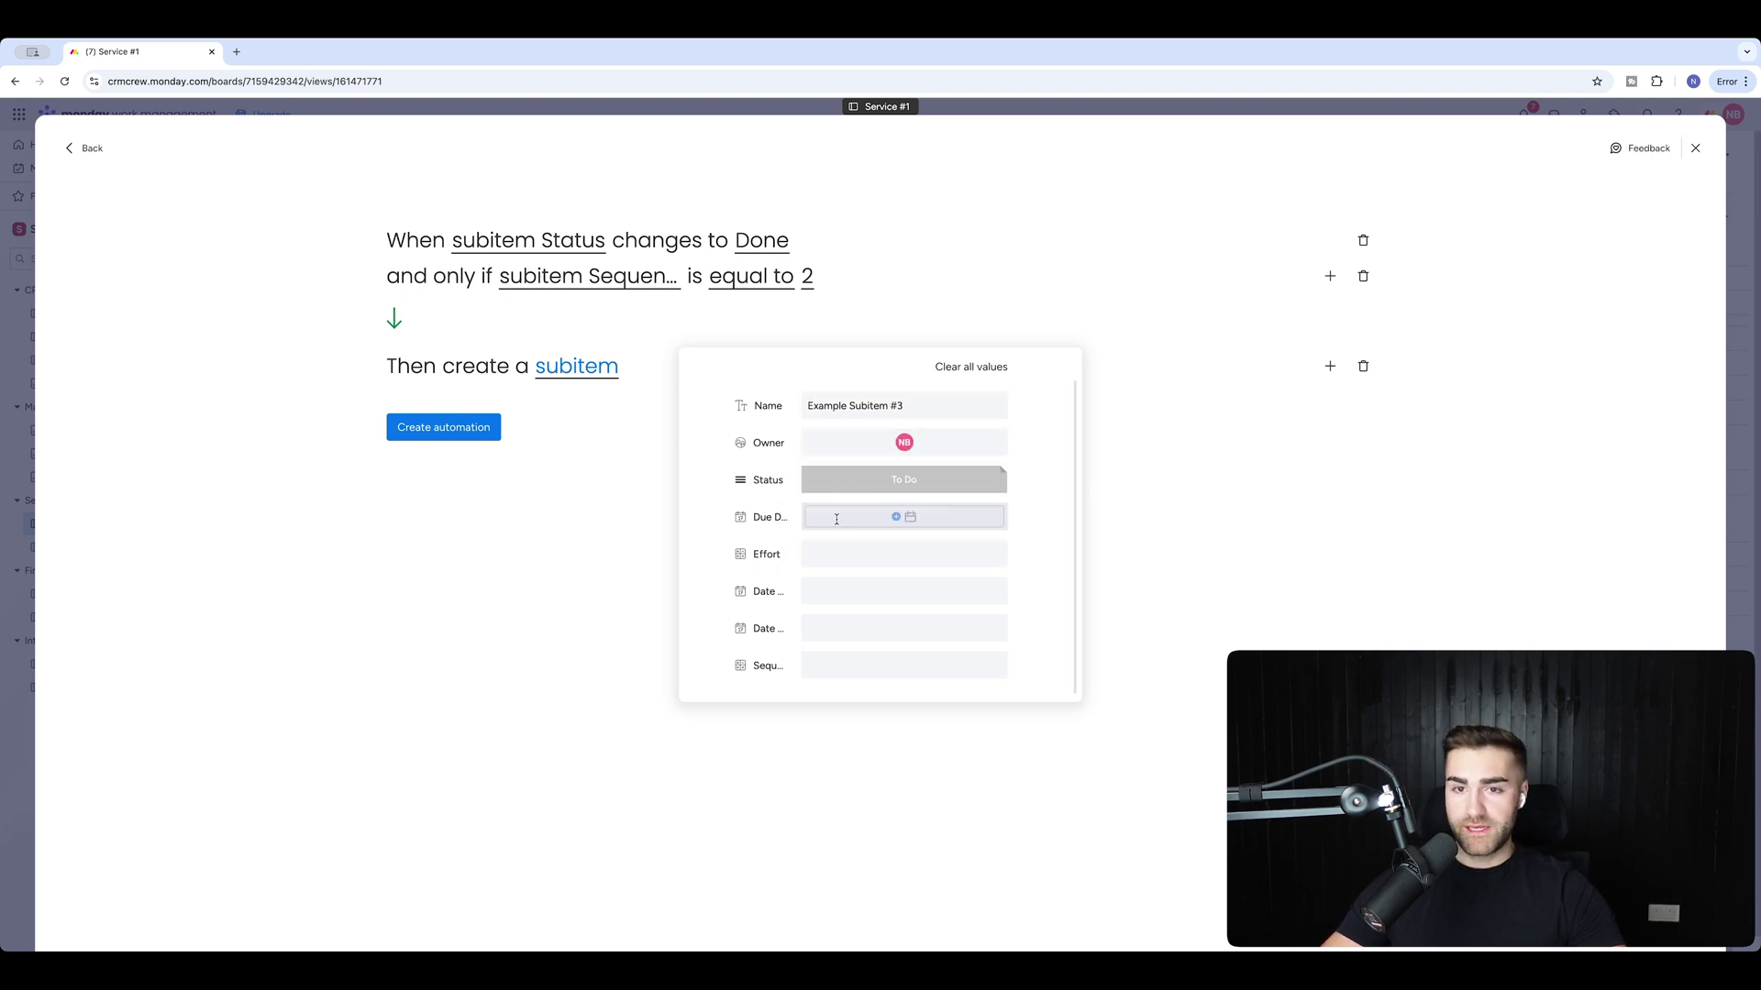
{"action": "left_click", "coordinate": [817, 560]}
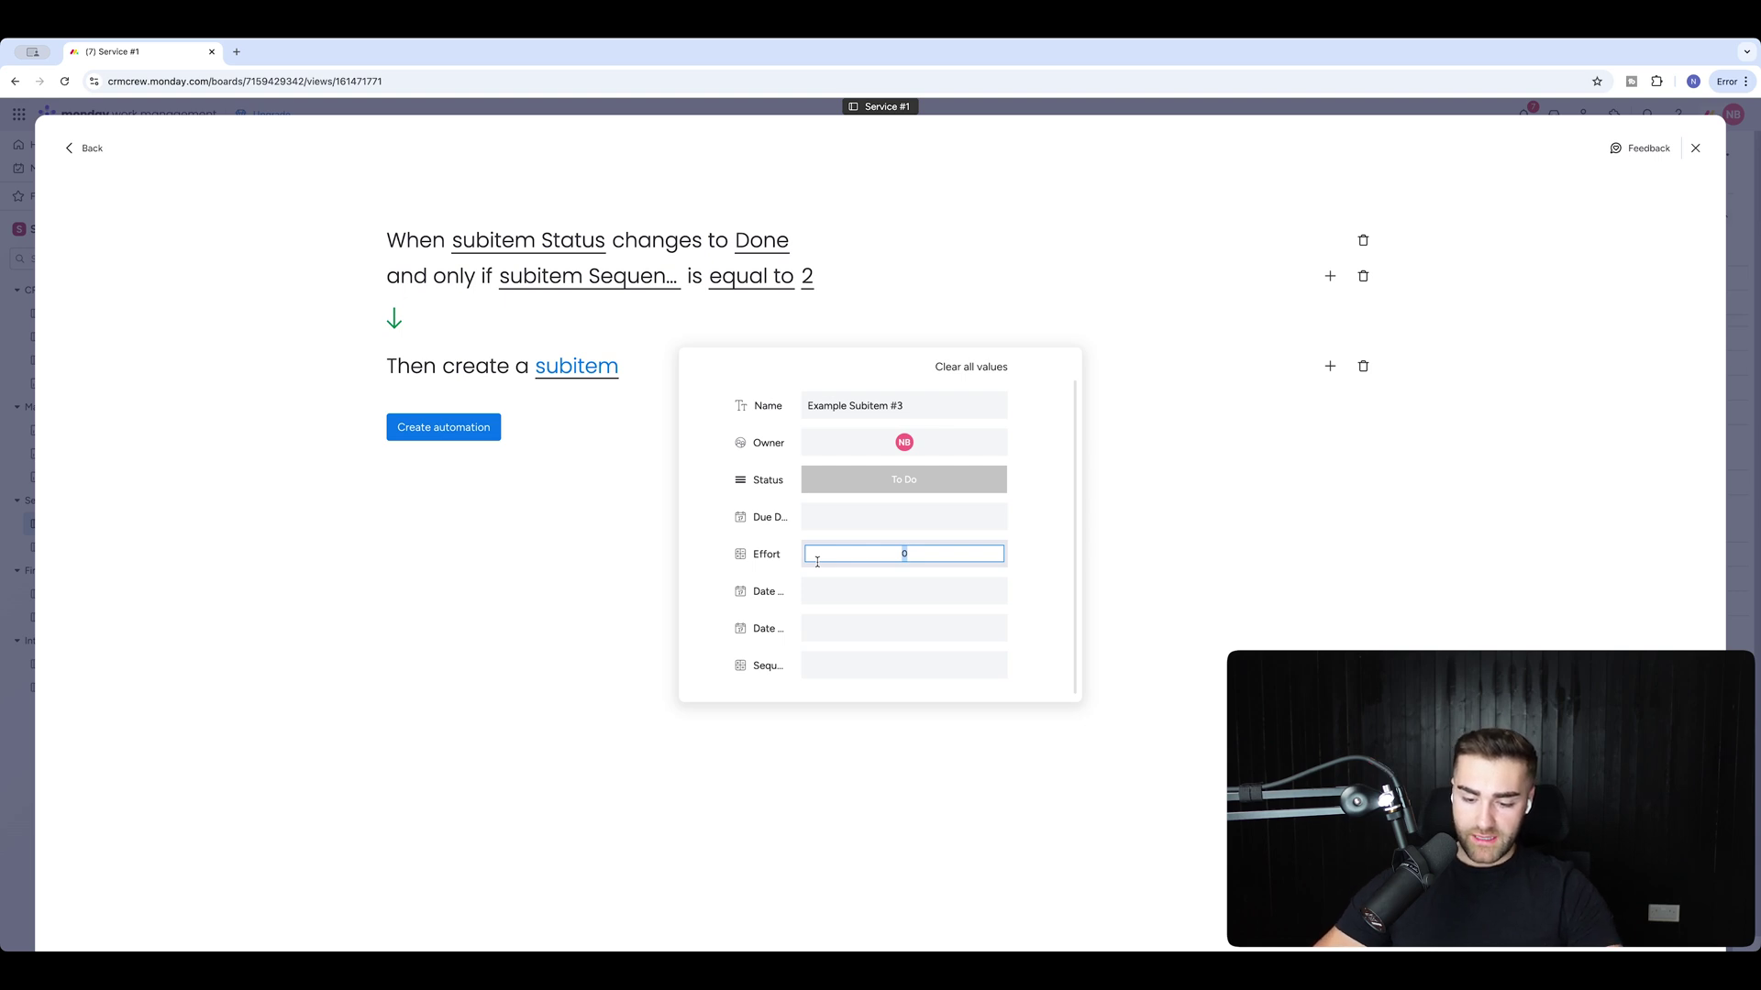
{"action": "left_click", "coordinate": [842, 661]}
{"action": "type", "text": "3"}
{"action": "left_click", "coordinate": [1170, 609]}
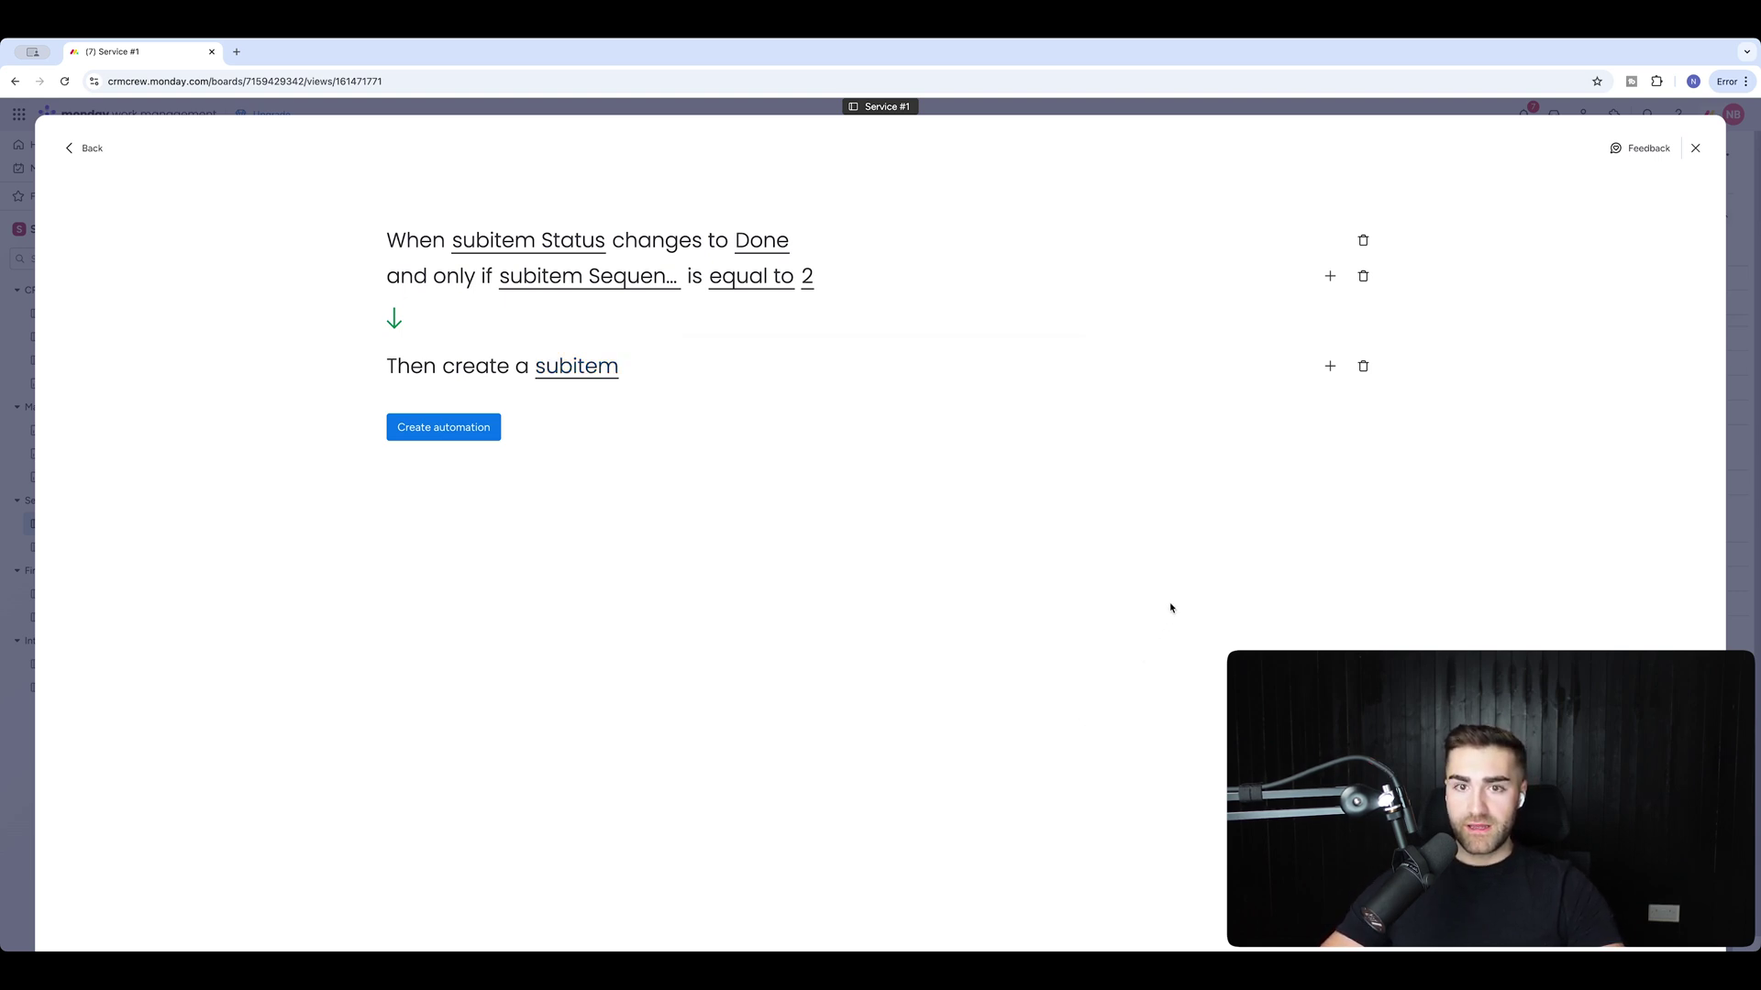
{"action": "left_click", "coordinate": [477, 429]}
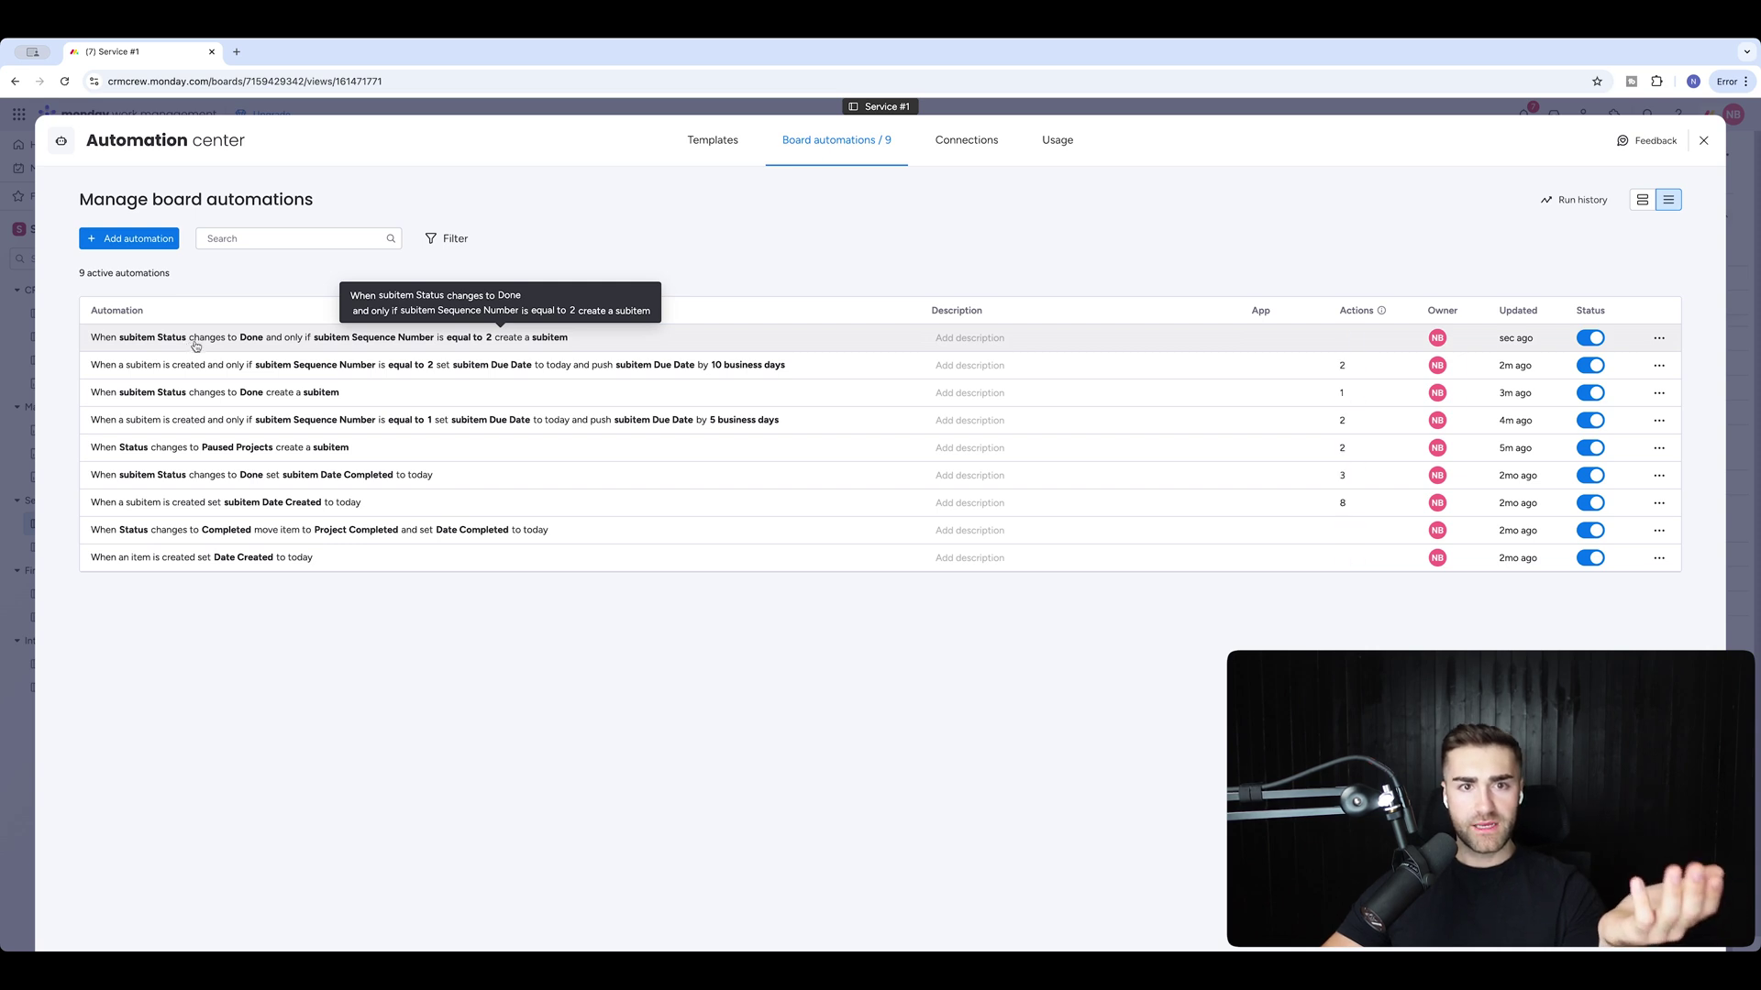
Start an automation triggered when a subitem is created
{"action": "left_click", "coordinate": [139, 239]}
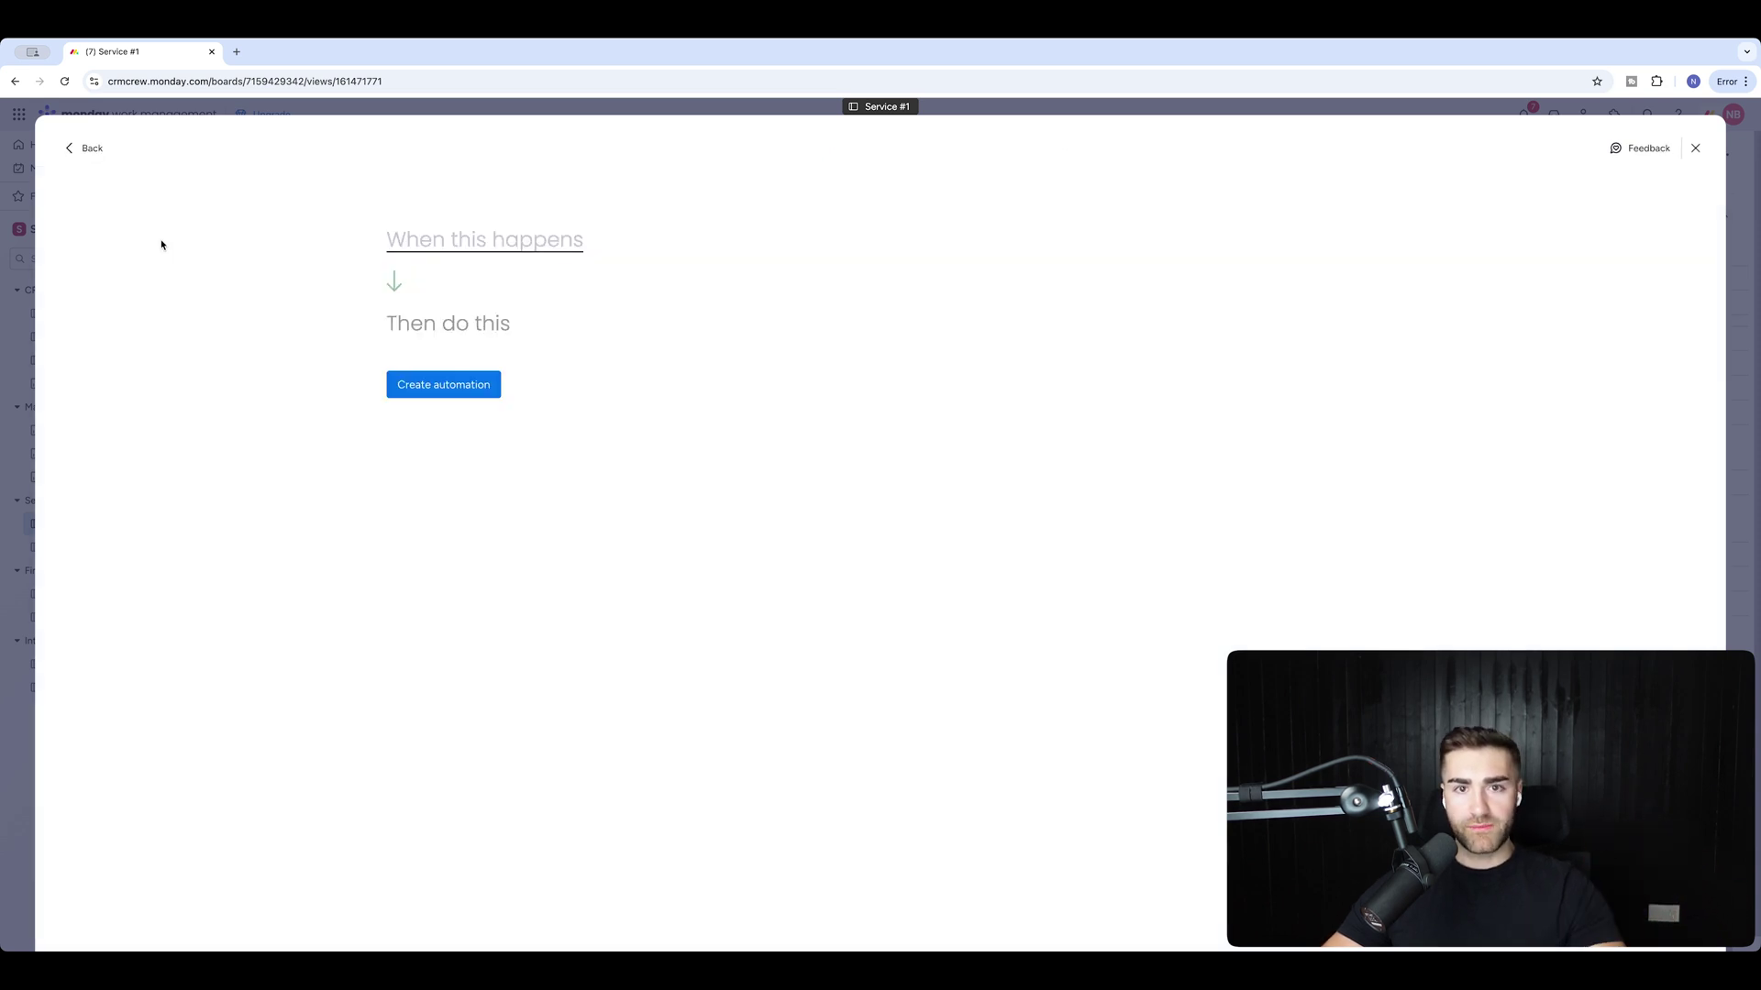
{"action": "left_click", "coordinate": [455, 239]}
{"action": "type", "text": "sub"}
{"action": "key", "text": "BackSpace"}
{"action": "type", "text": "emsubitem"}
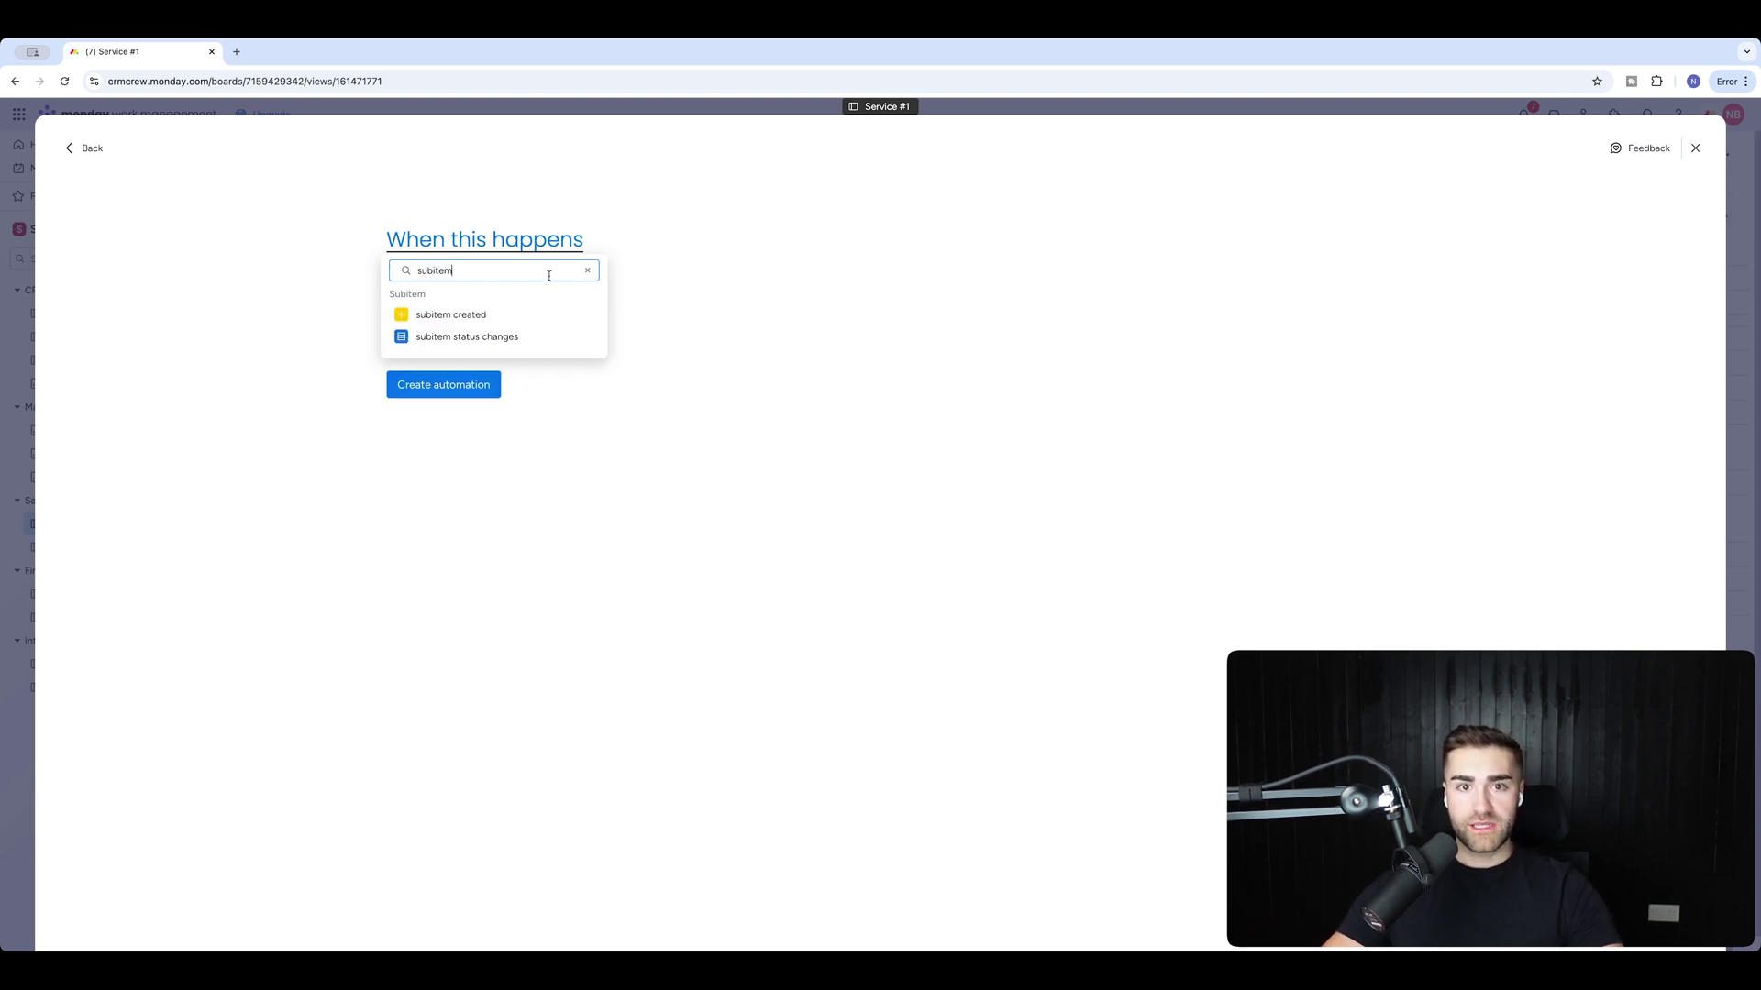
{"action": "left_click", "coordinate": [528, 312]}
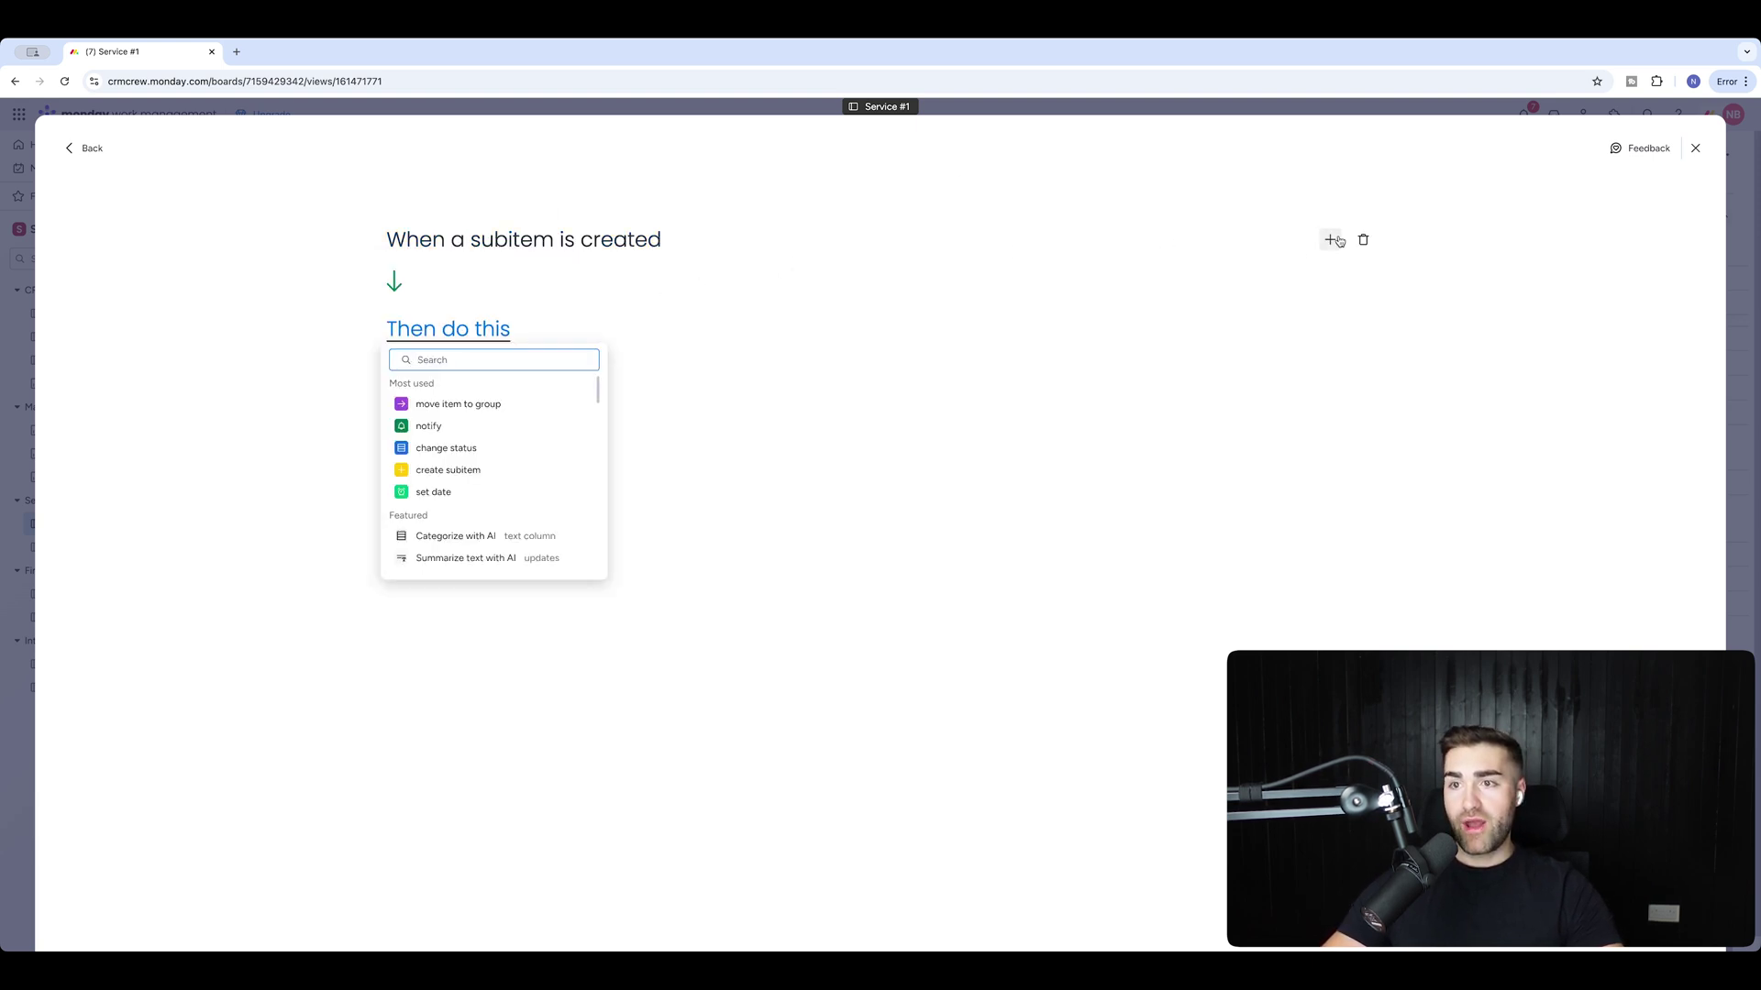
Add a condition: only if the subitem Sequence Number equals 3
{"action": "left_click", "coordinate": [1329, 240]}
{"action": "type", "text": "number"}
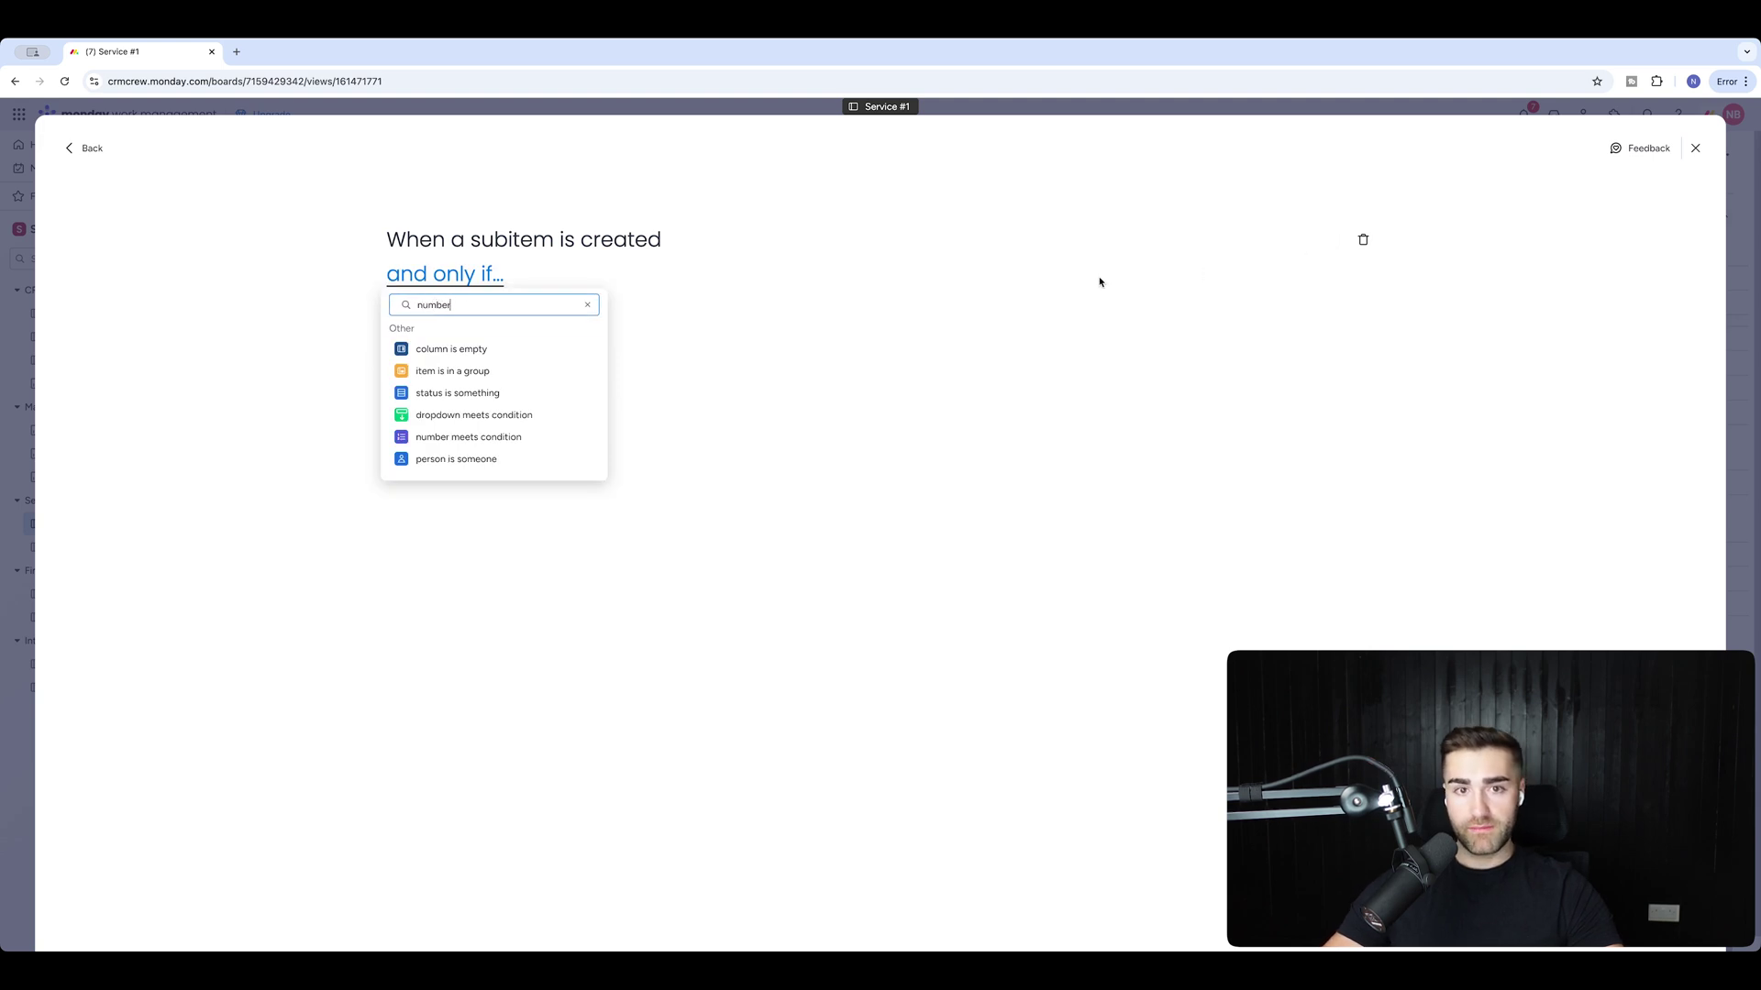
{"action": "left_click", "coordinate": [475, 350]}
{"action": "left_click", "coordinate": [557, 276]}
{"action": "left_click", "coordinate": [577, 413]}
{"action": "left_click", "coordinate": [784, 284]}
{"action": "left_click", "coordinate": [784, 306]}
{"action": "left_click", "coordinate": [464, 304]}
{"action": "type", "text": "3"}
{"action": "left_click", "coordinate": [793, 420]}
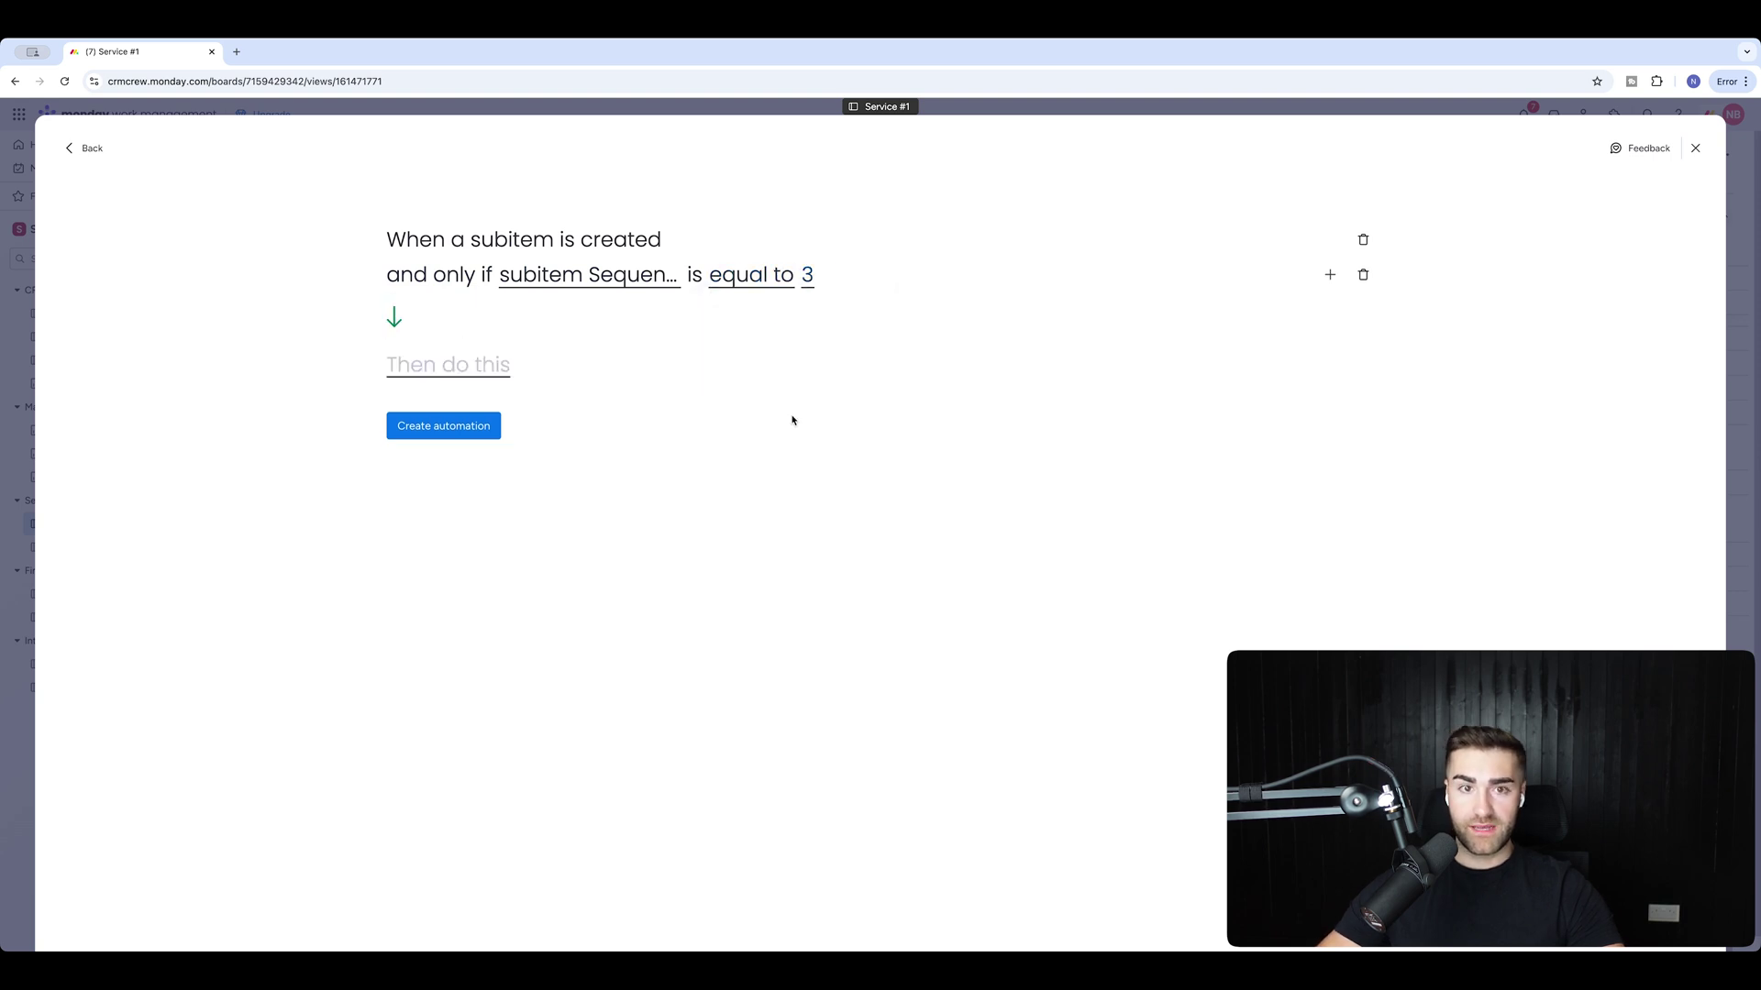
Add a set-date action setting the subitem Due Date to today
{"action": "left_click", "coordinate": [408, 369]}
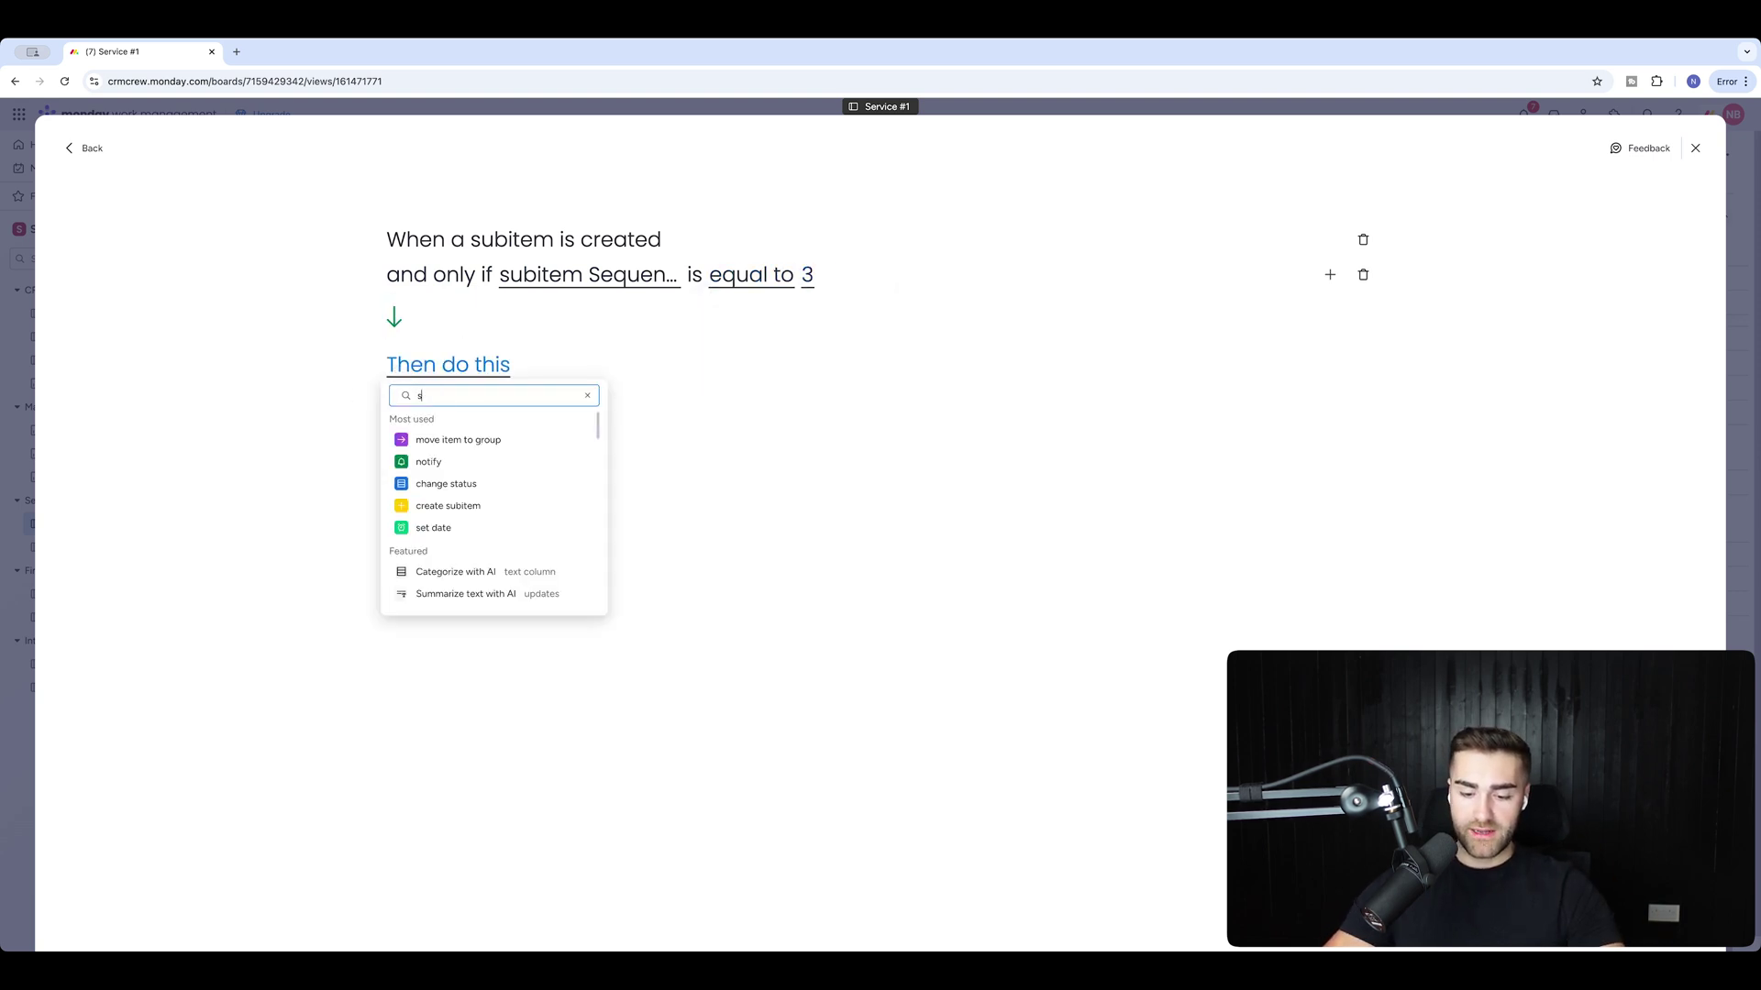
{"action": "left_click", "coordinate": [431, 440]}
{"action": "left_click", "coordinate": [503, 366]}
{"action": "left_click", "coordinate": [521, 557]}
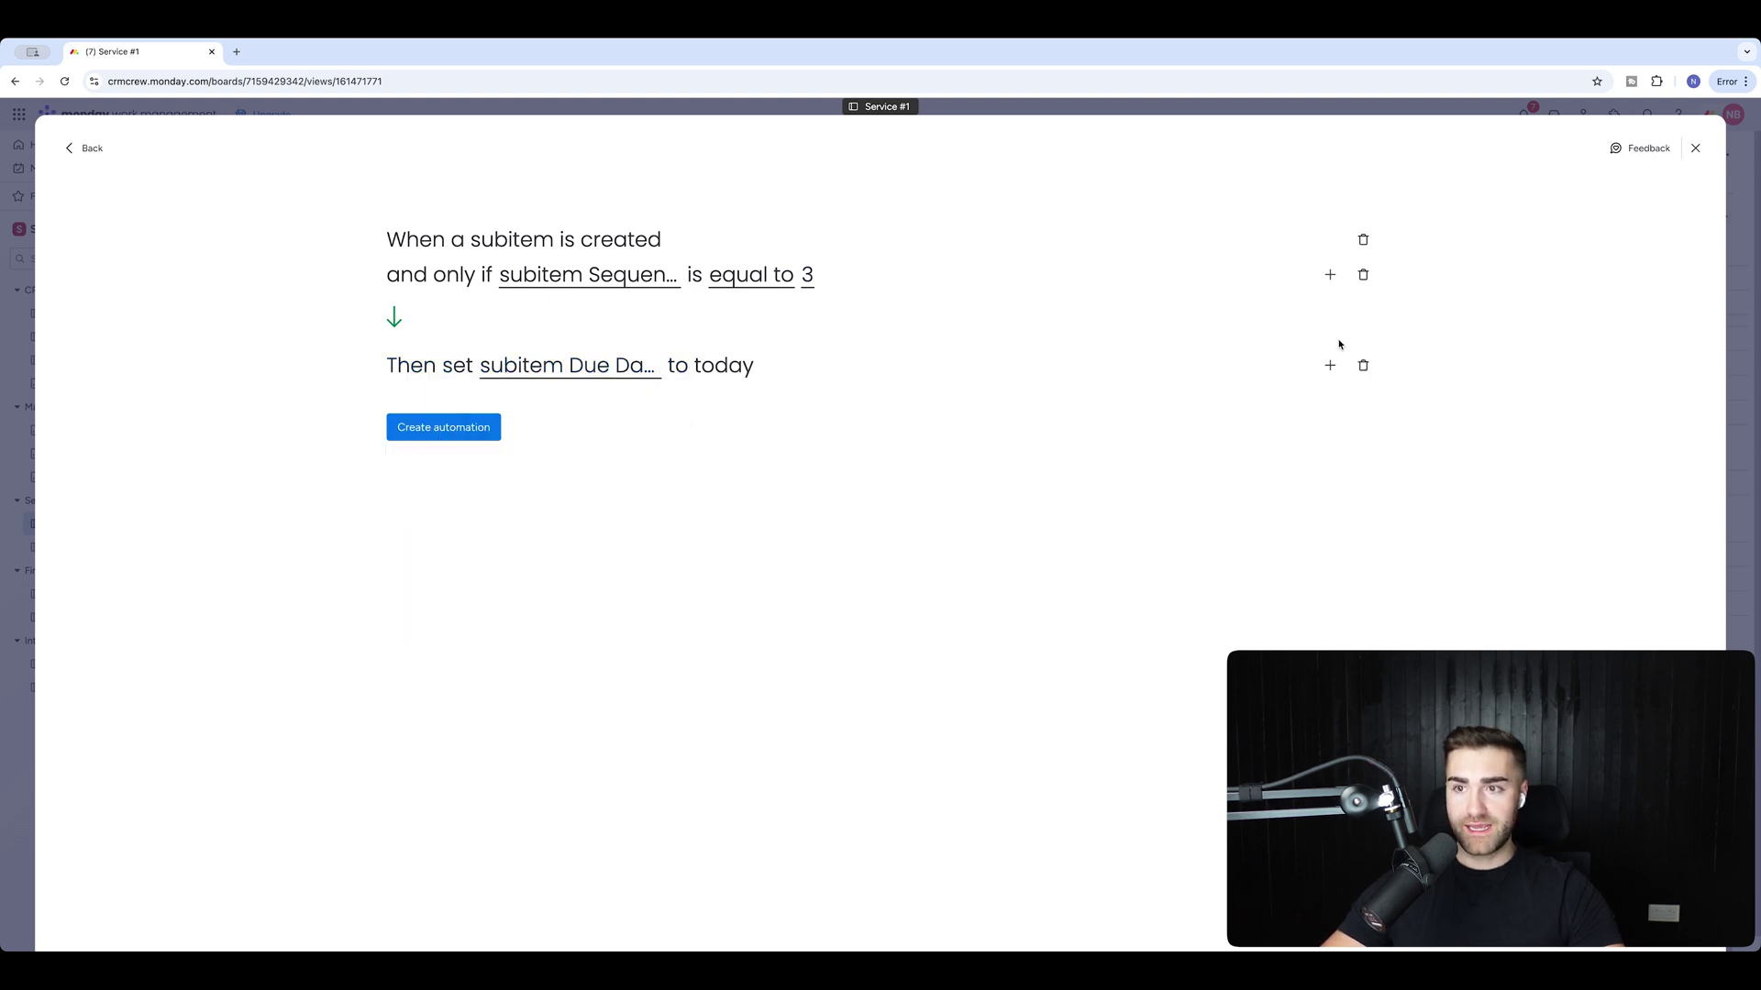
Add a push-date action on the subitem Due Date
{"action": "left_click", "coordinate": [1328, 367]}
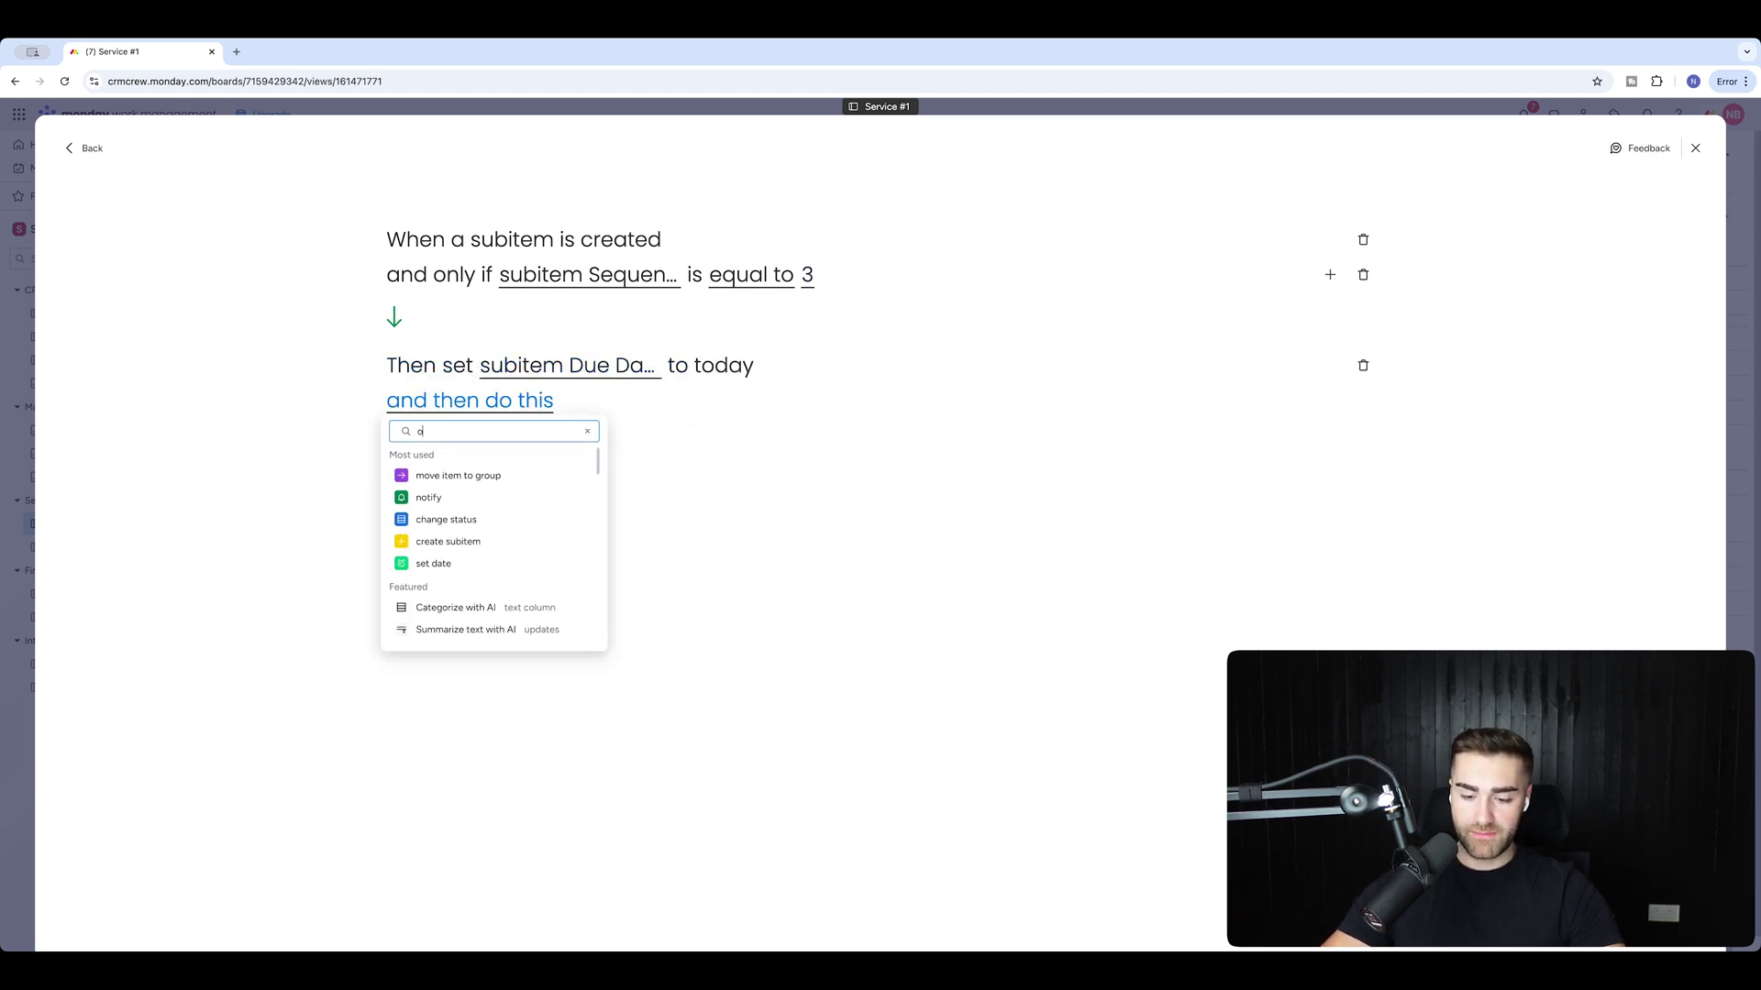
{"action": "type", "text": "oush date"}
{"action": "key", "text": "ctrl+a"}
{"action": "type", "text": "push"}
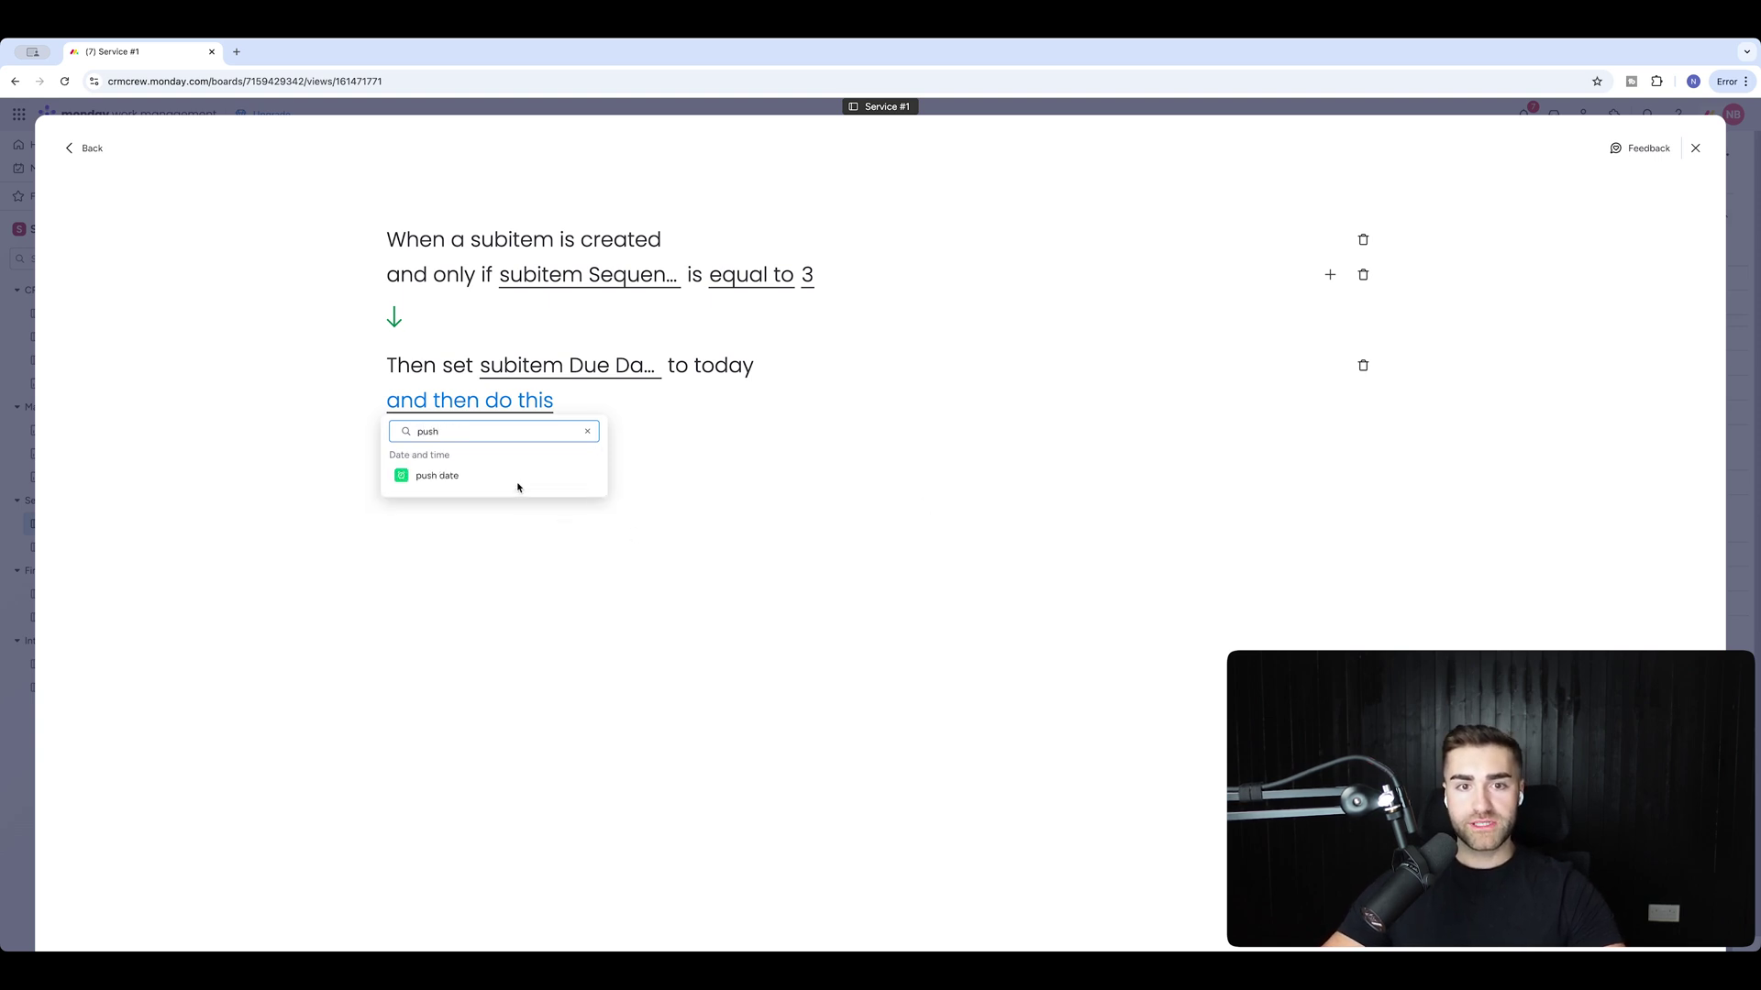
{"action": "left_click", "coordinate": [477, 476]}
{"action": "left_click", "coordinate": [573, 401]}
{"action": "left_click", "coordinate": [596, 590]}
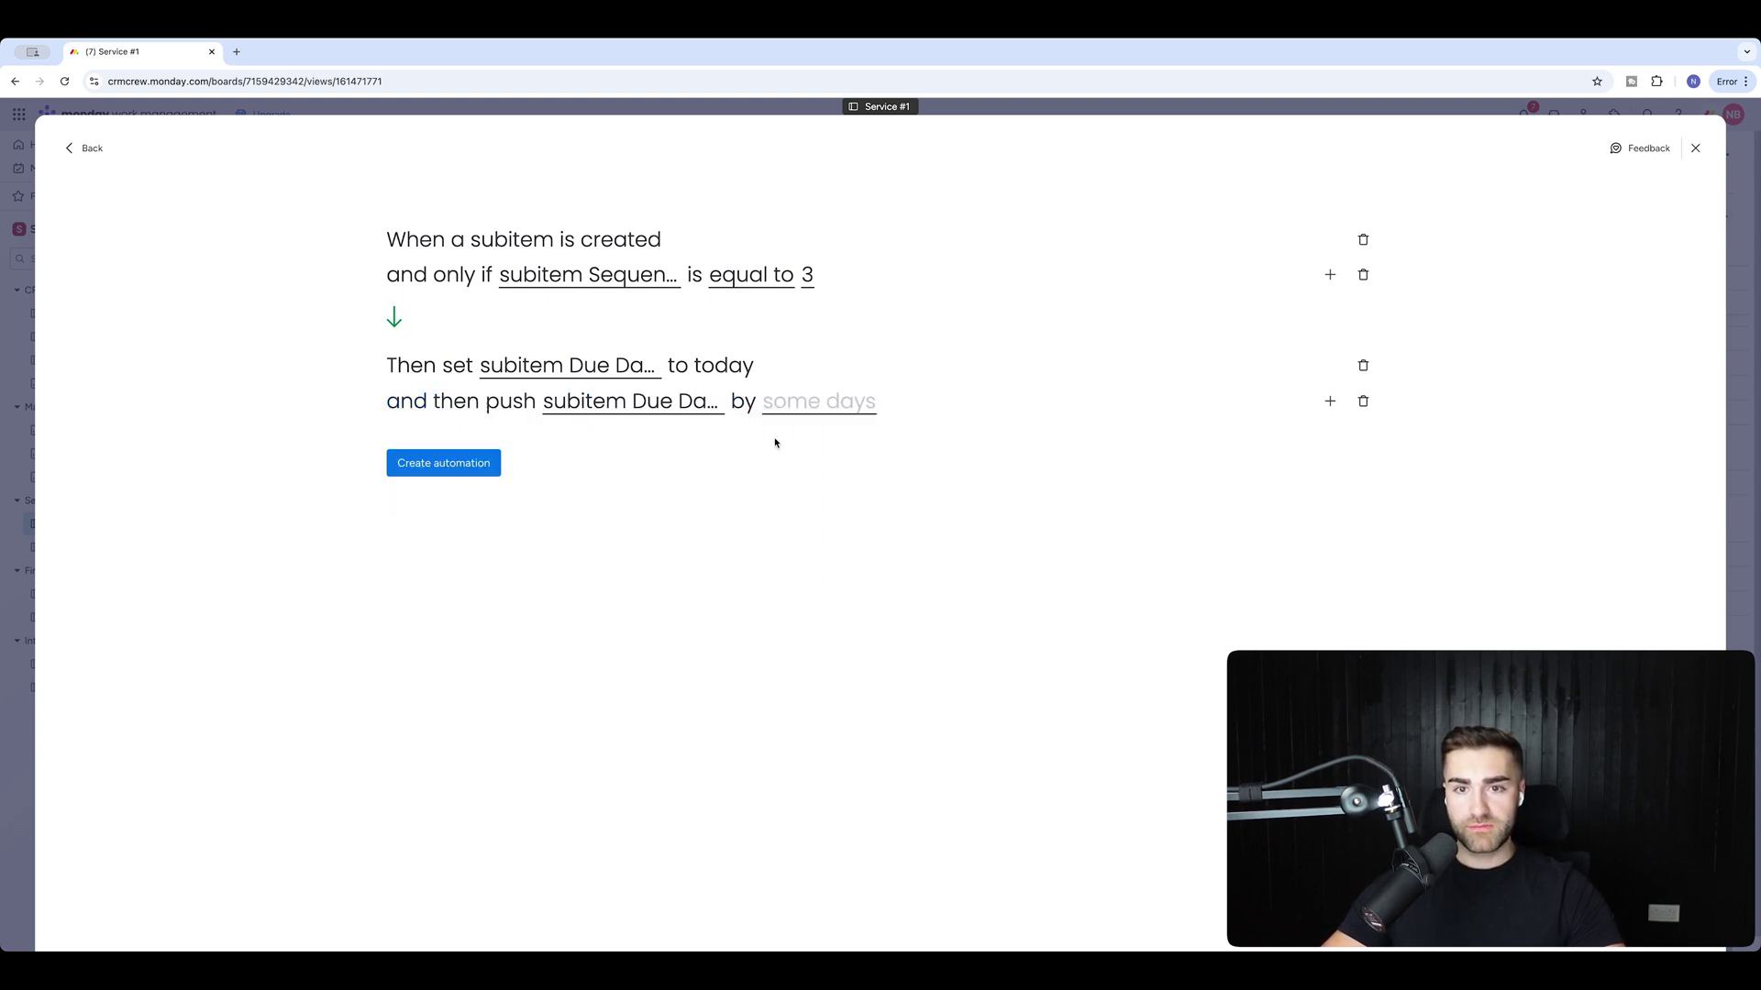
Set the push to 1 business day and save the automation
{"action": "left_click", "coordinate": [794, 411]}
{"action": "type", "text": "2"}
{"action": "key", "text": "BackSpace"}
{"action": "type", "text": "1 day"}
{"action": "left_click", "coordinate": [822, 453]}
{"action": "left_click", "coordinate": [835, 565]}
{"action": "left_click", "coordinate": [925, 451]}
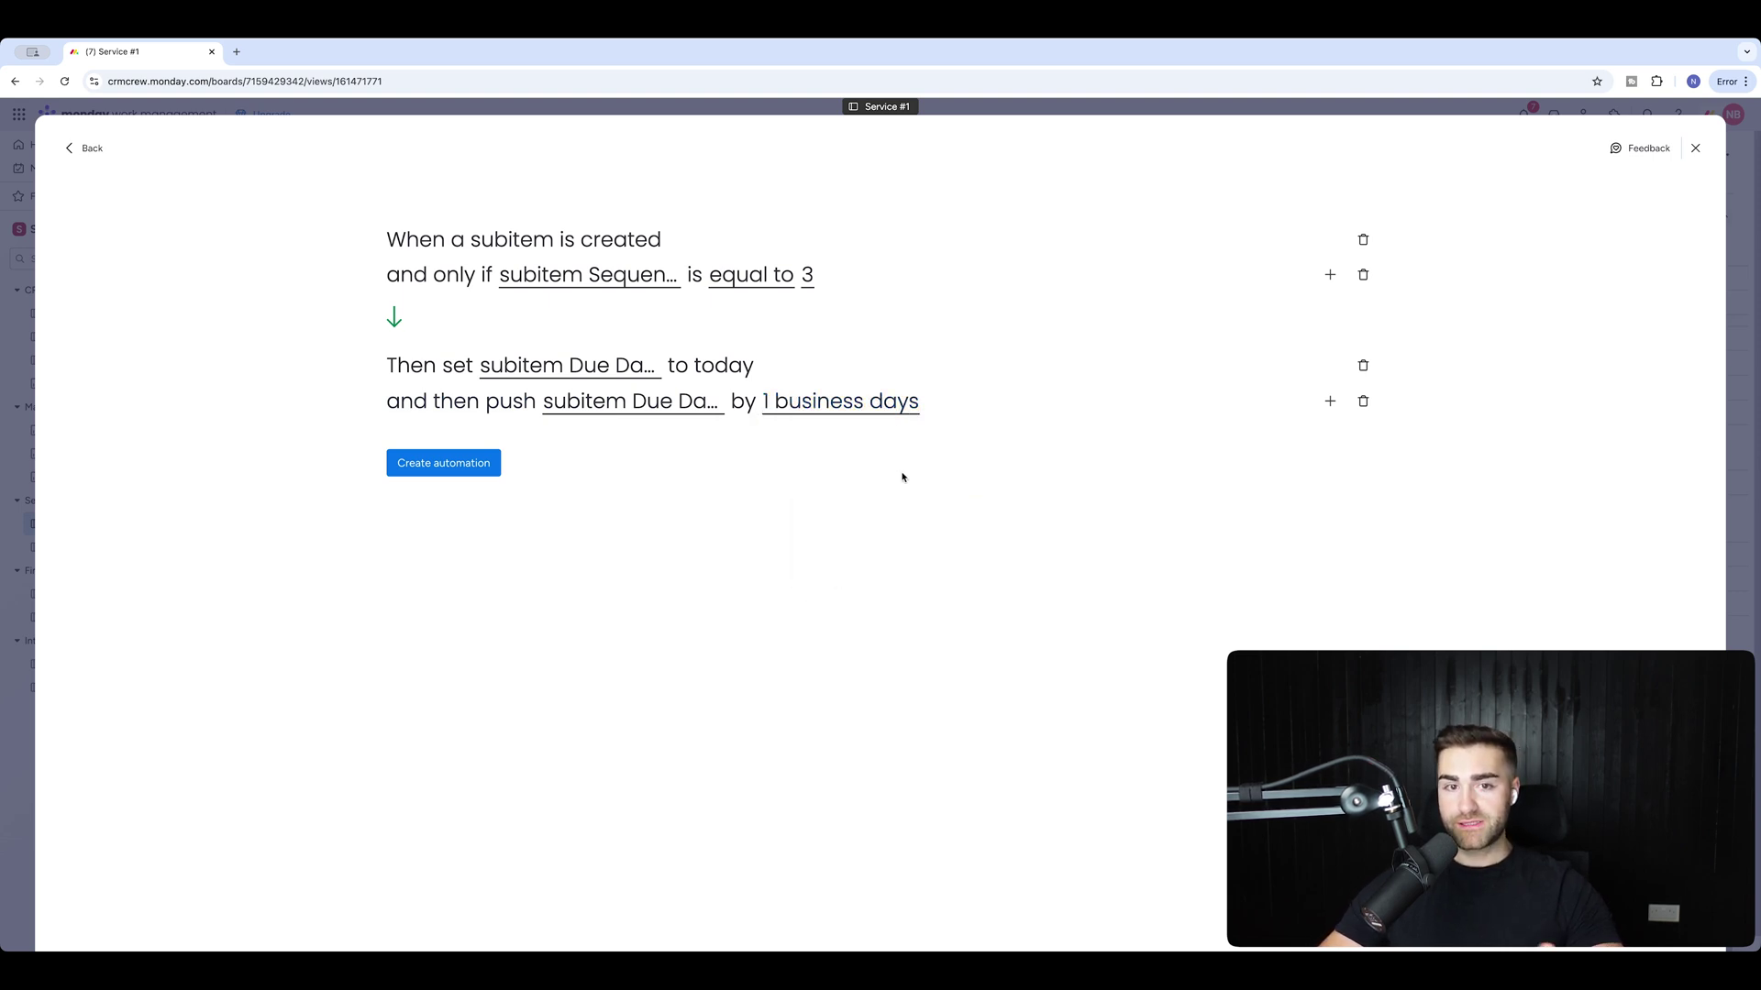
{"action": "left_click", "coordinate": [477, 464]}
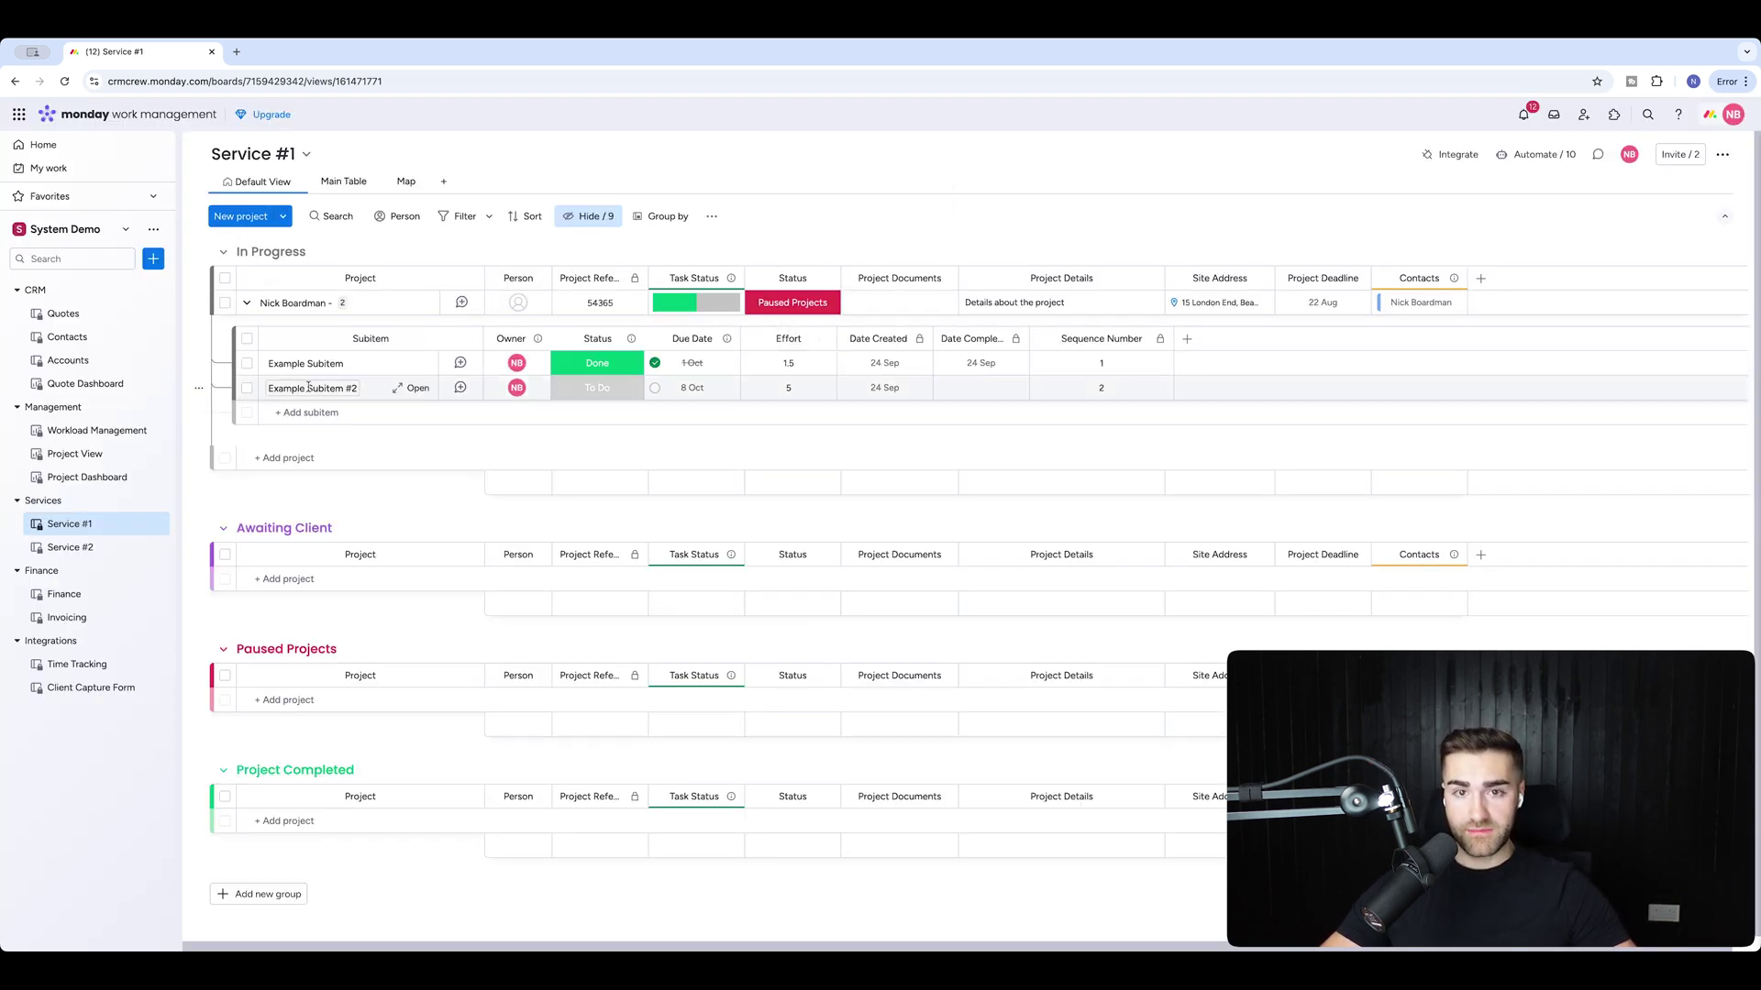
Mark Example Subitem #2 as Done to spawn Example Subitem #3, then reopen the automations list
{"action": "left_click", "coordinate": [574, 389]}
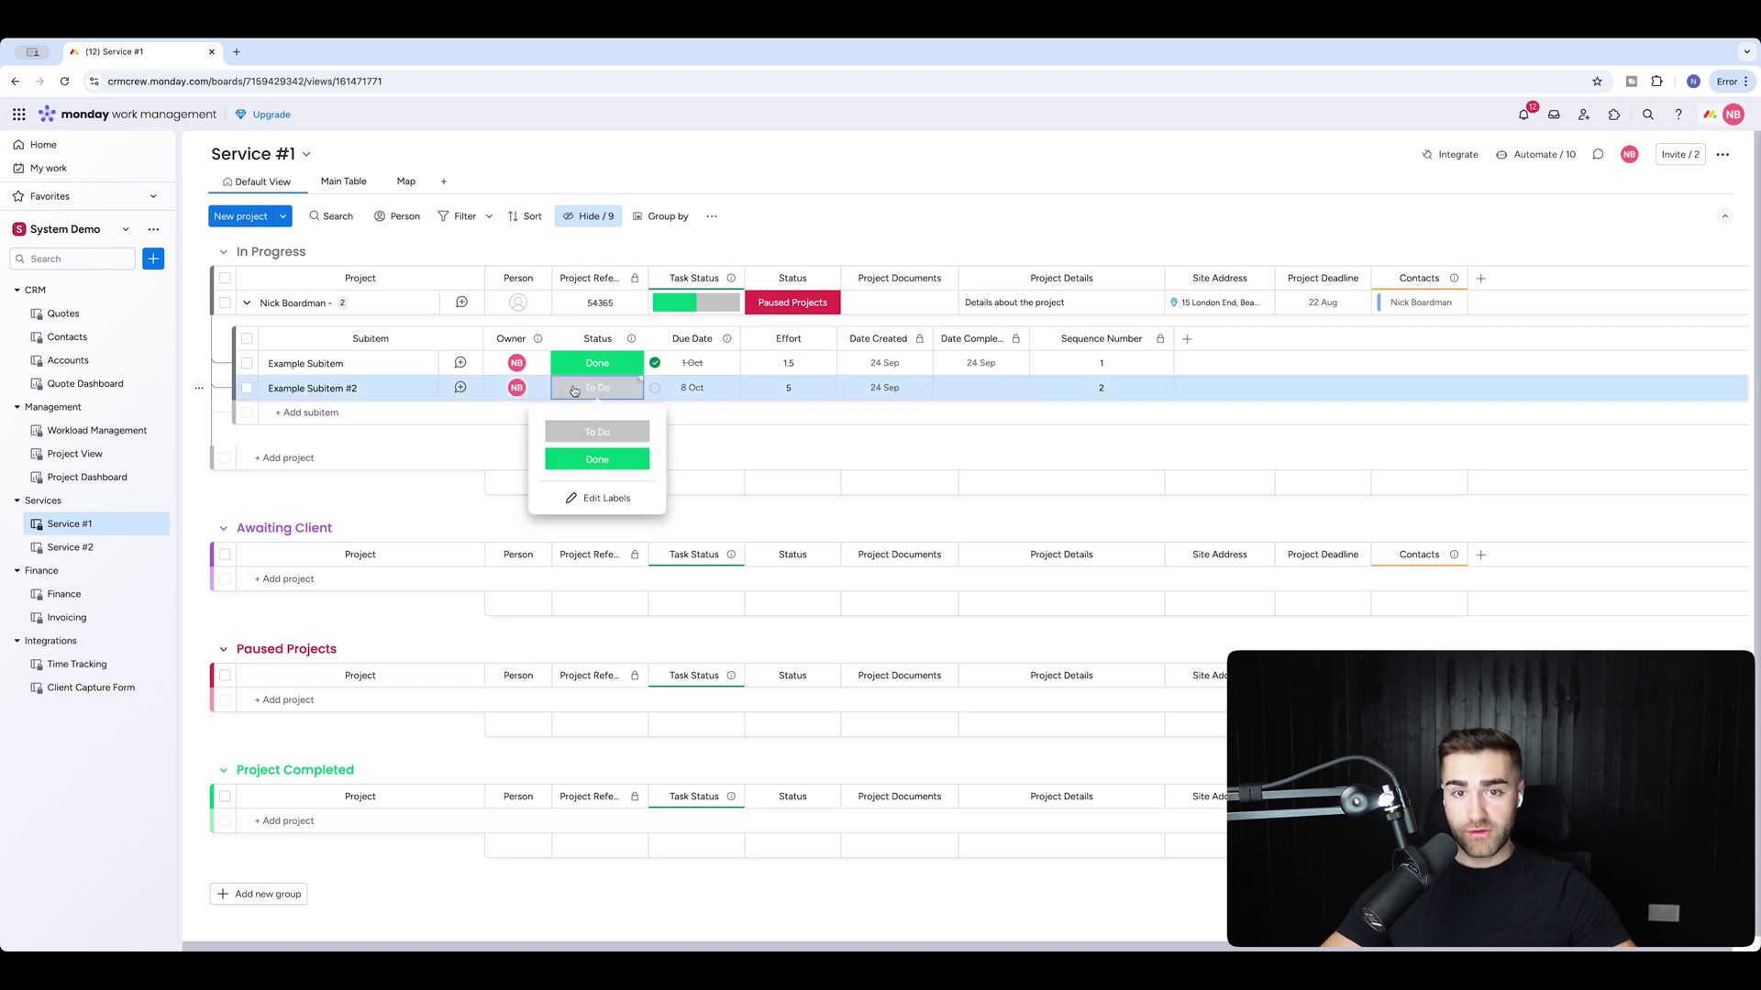
{"action": "left_click", "coordinate": [594, 462]}
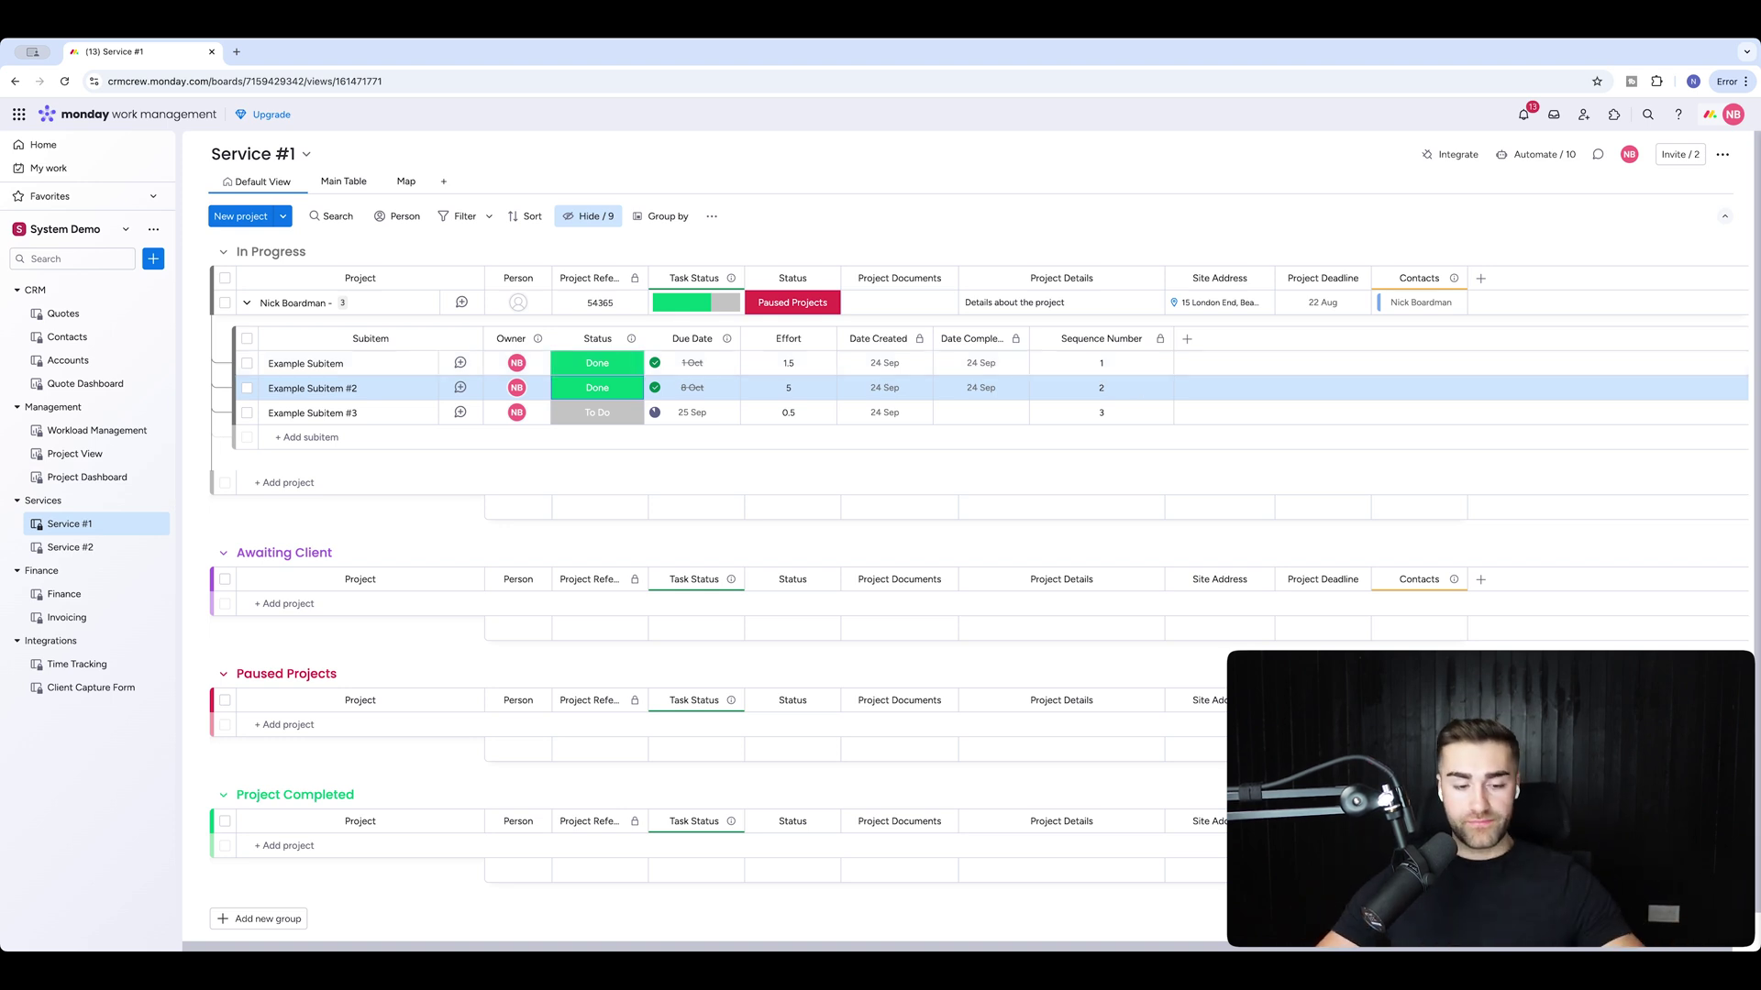
{"action": "left_click", "coordinate": [1546, 154]}
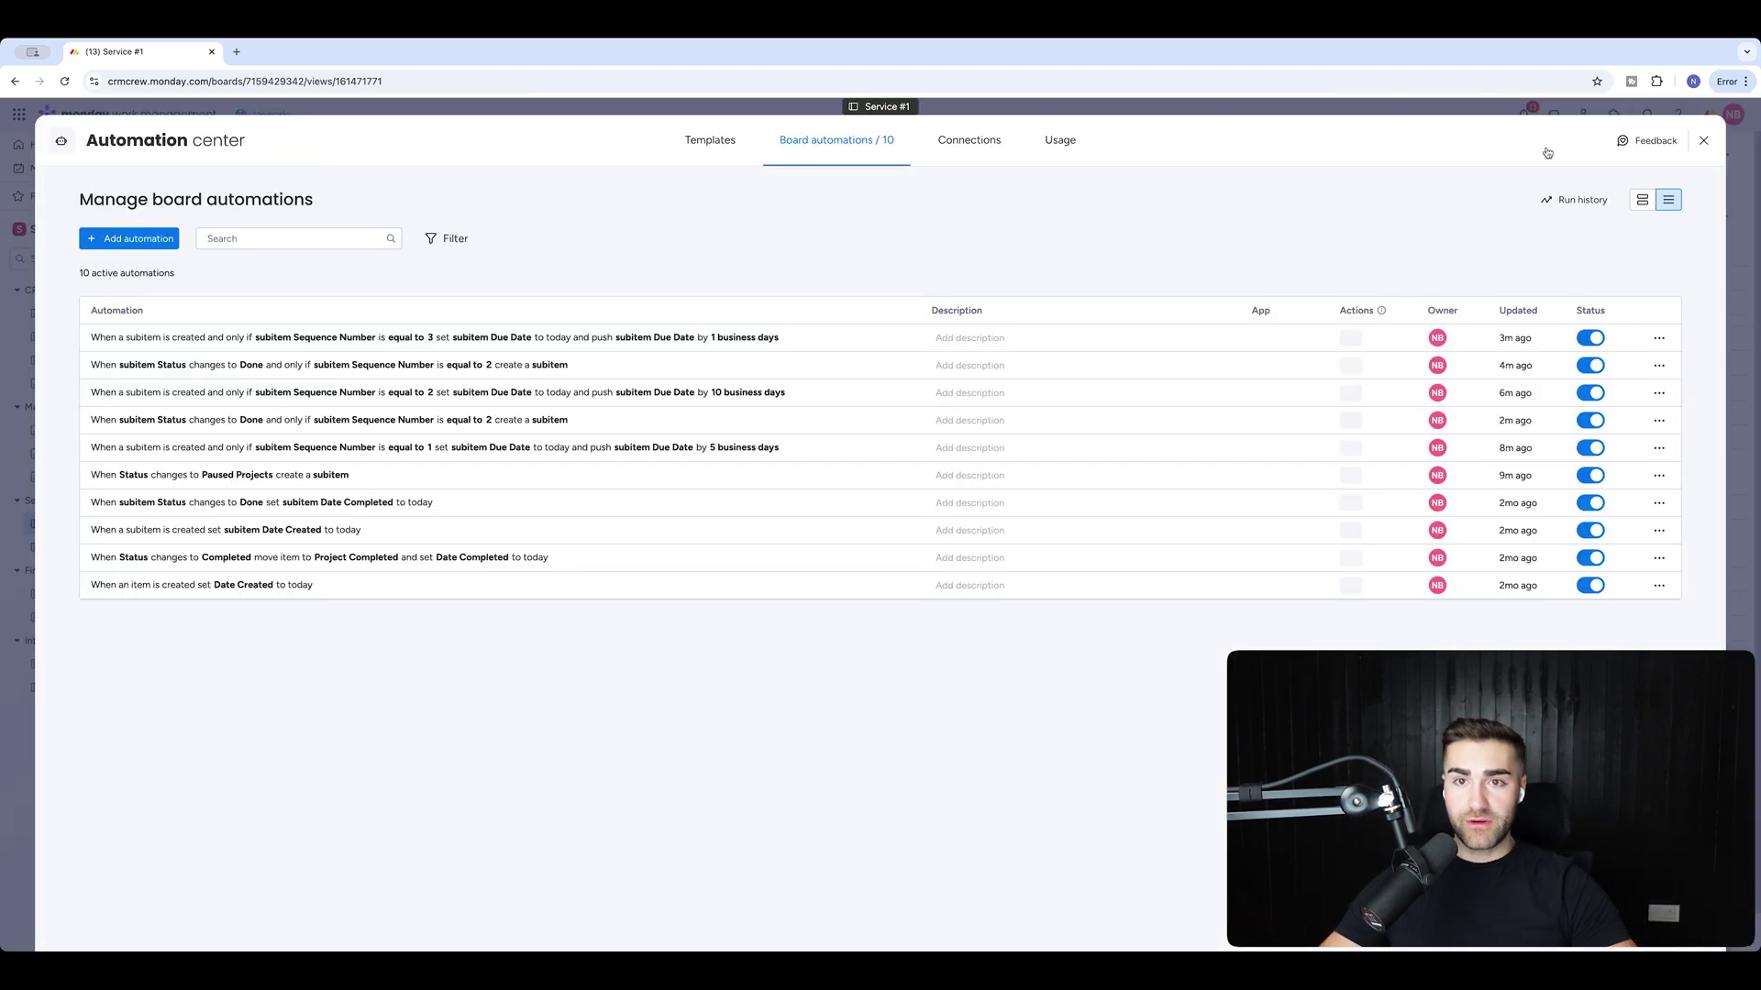
{"action": "left_click", "coordinate": [169, 428]}
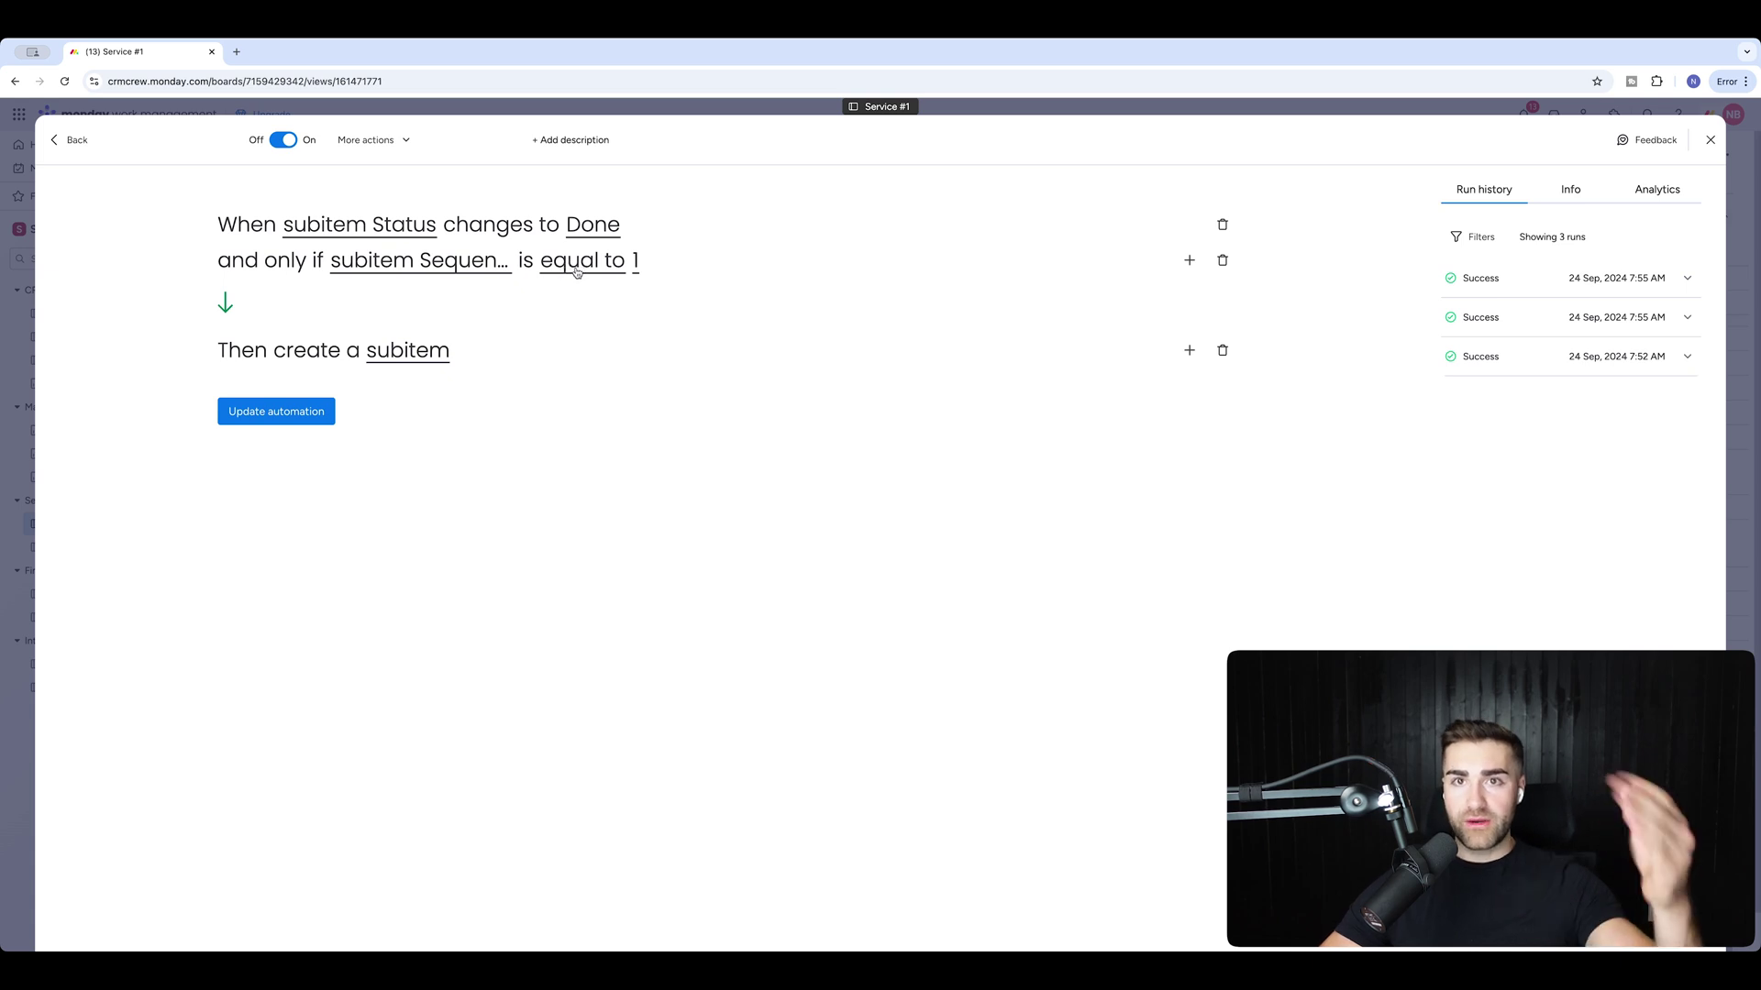
{"action": "left_click", "coordinate": [68, 141]}
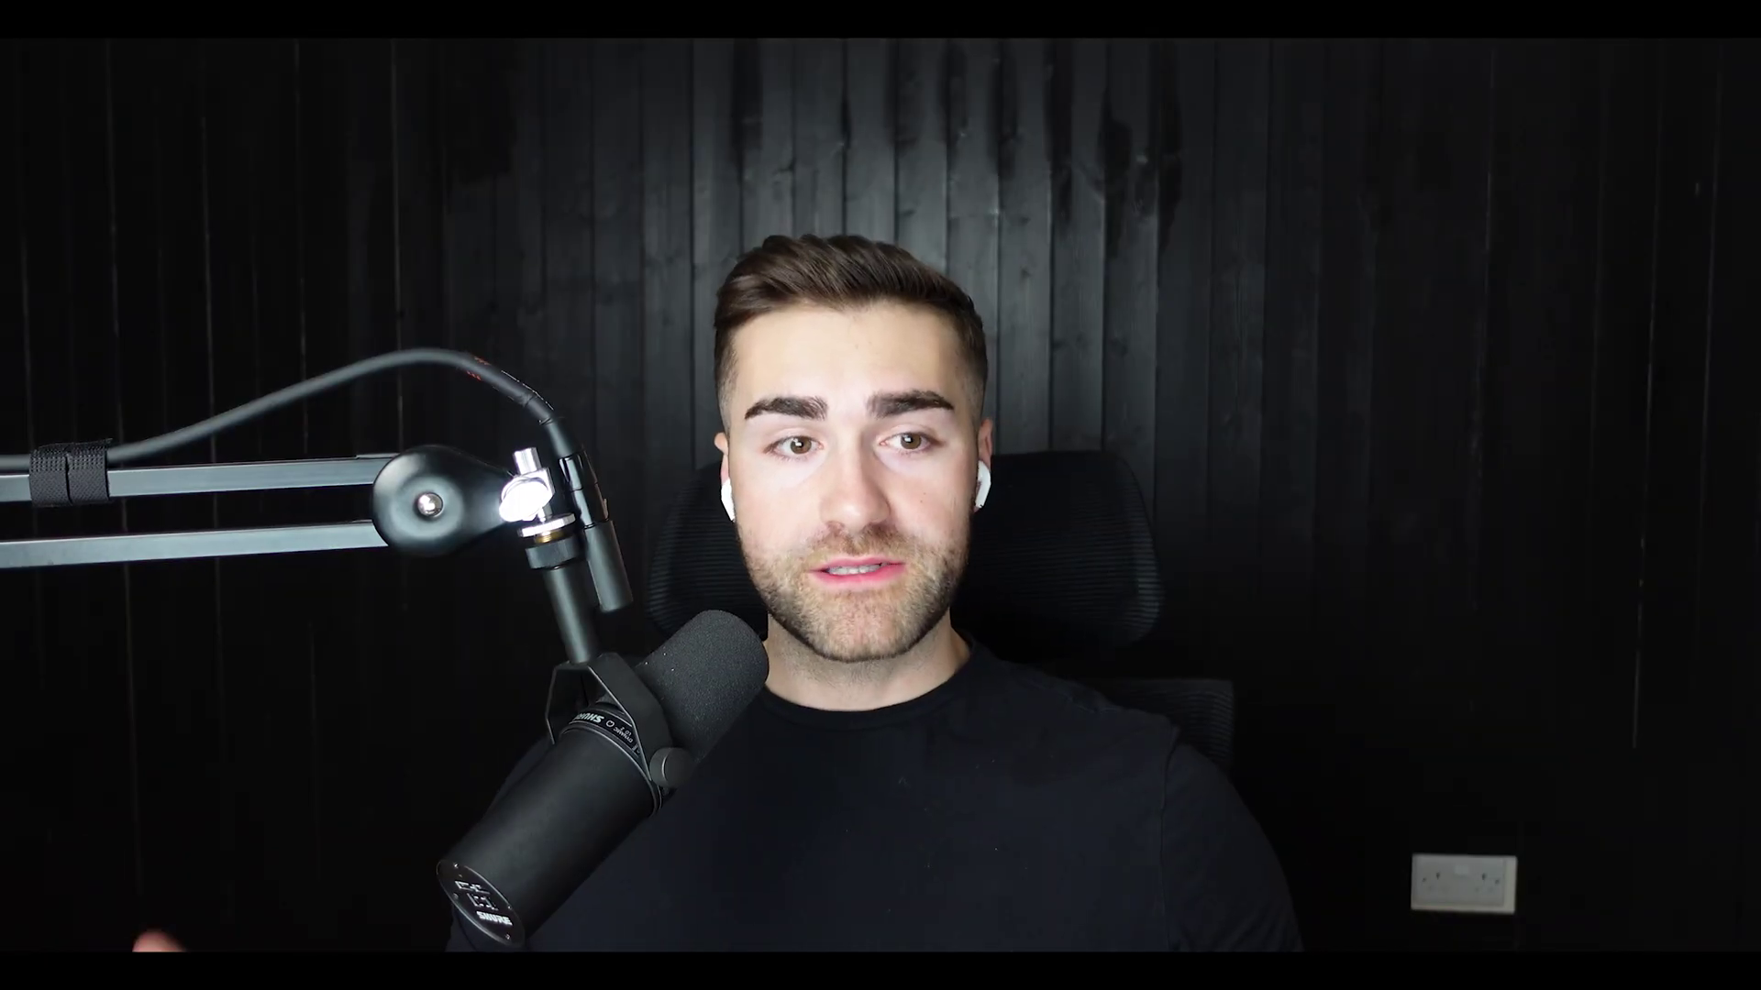